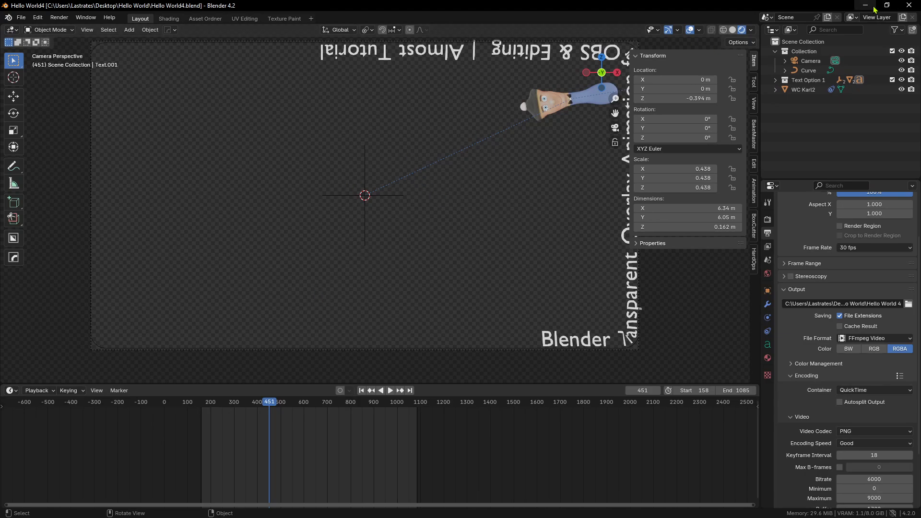
Switch to the Hello World5 project window, save it, and save an incremental copy as Hello World6
click(874, 6)
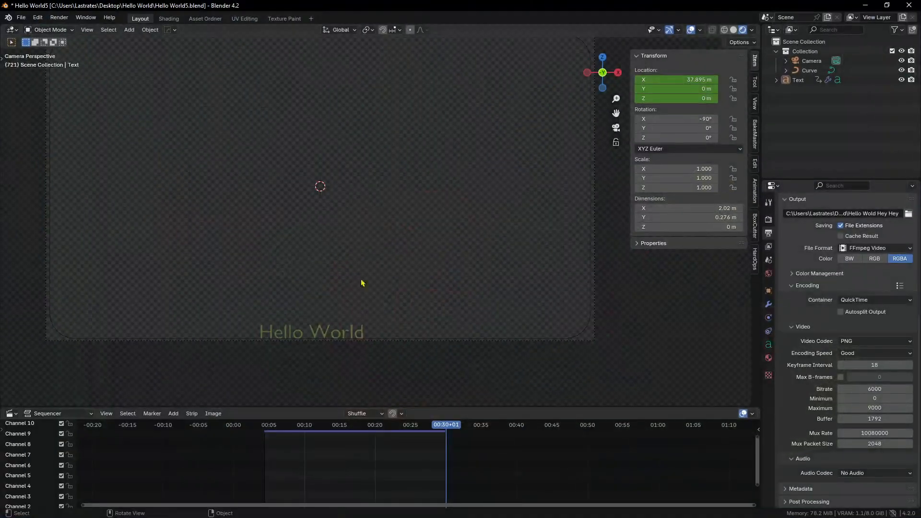
middle_drag(362, 283, 417, 341)
key(ctrl+s)
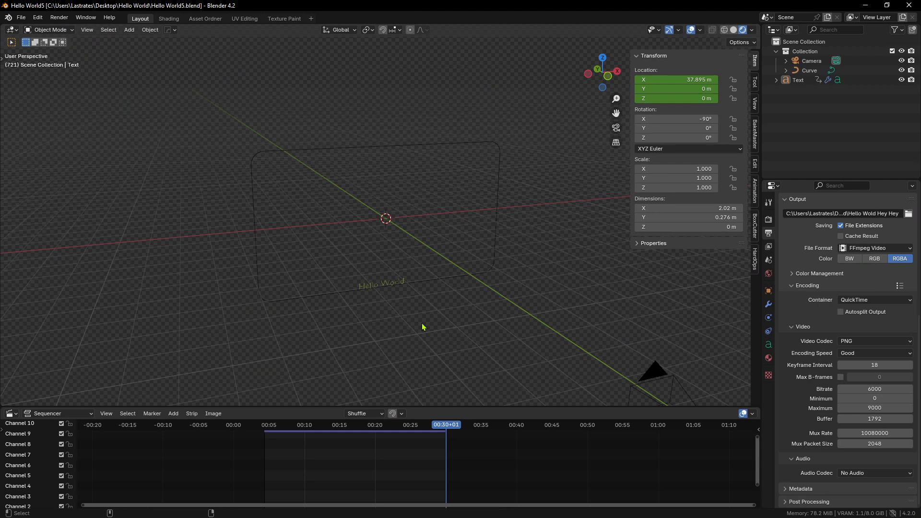
key(ctrl+alt+s)
middle_drag(342, 257, 550, 291)
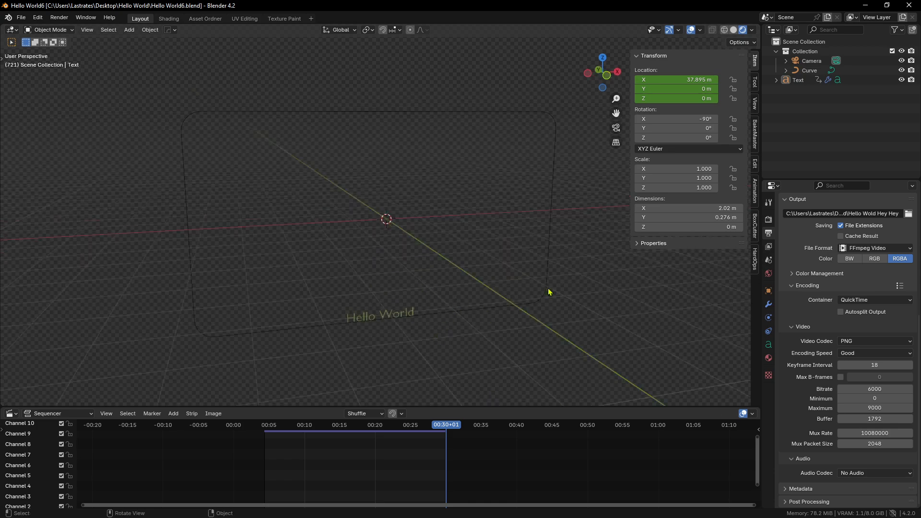
Set the viewport to solid shading, select the Hello World text, and start playing its animation
click(734, 30)
mouse_move(519, 354)
middle_down()
mouse_move(519, 315)
mouse_move(444, 274)
mouse_move(389, 272)
mouse_move(391, 280)
mouse_move(339, 255)
mouse_move(381, 220)
mouse_move(390, 276)
middle_up()
click(371, 248)
key(space)
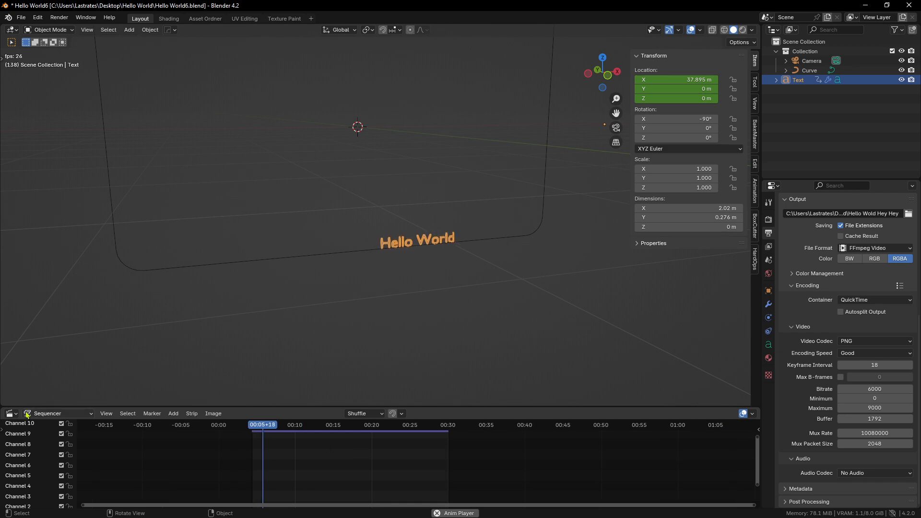
Change the Sequencer area to a Timeline, watch the text travel around the curve, and stop playback at frame 405
click(27, 416)
click(144, 337)
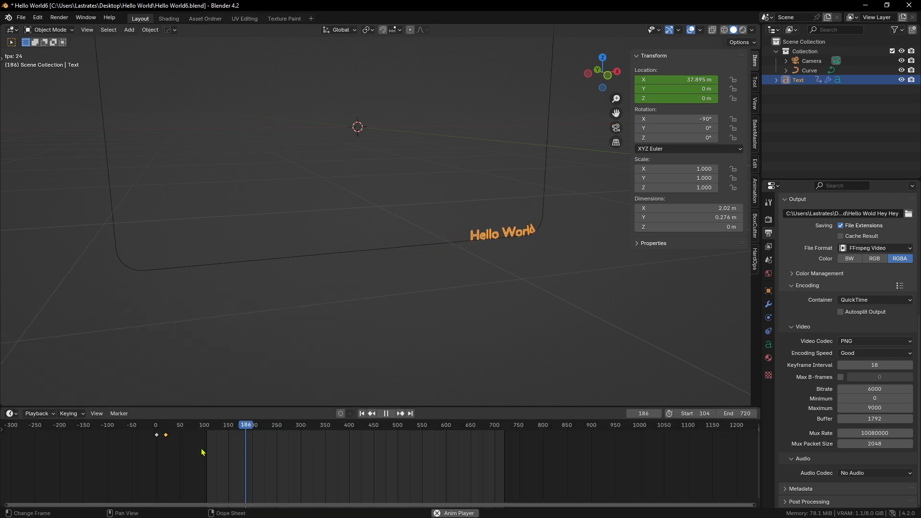
scroll(201, 452, down, 3)
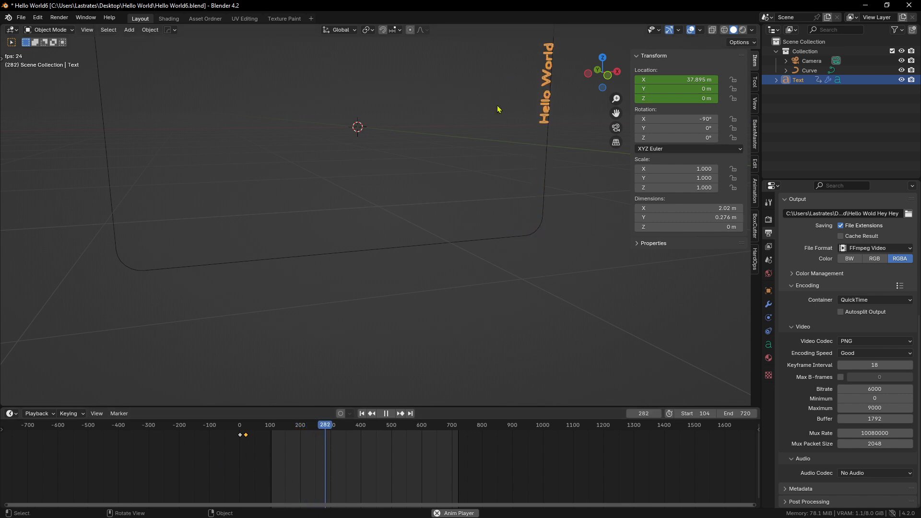
scroll(498, 110, down, 2)
shift+middle_drag(491, 226, 485, 268)
scroll(505, 283, up, 2)
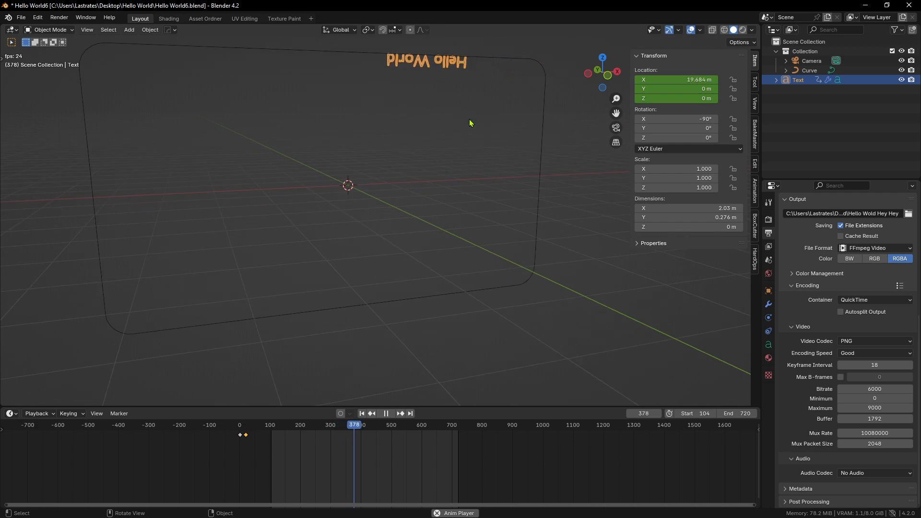
key(space)
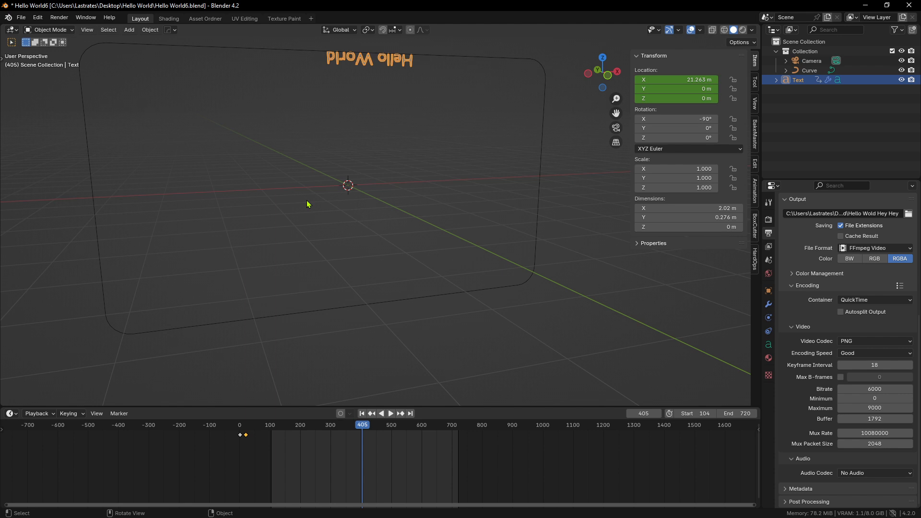
Check the Hello World text's physics and constraint settings, and move the playhead to frame 506 to view its corner bend
scroll(455, 336, down, 2)
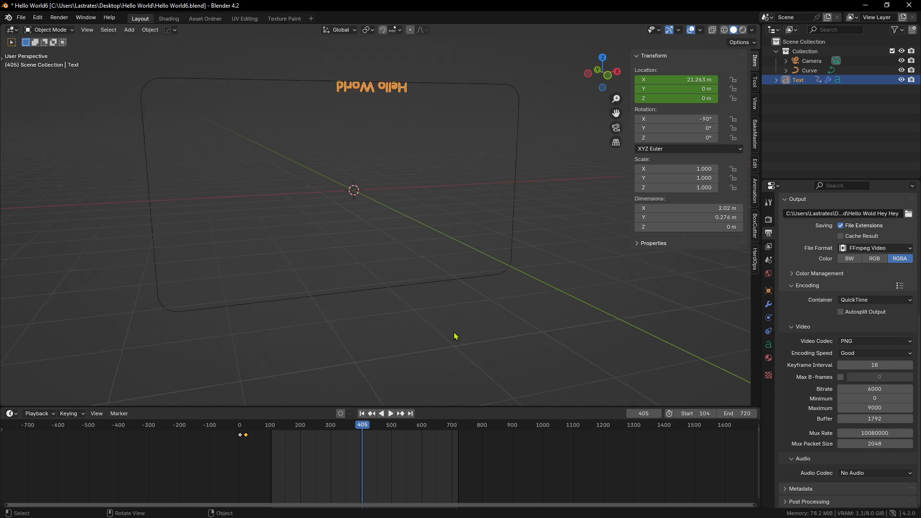
click(768, 331)
click(769, 318)
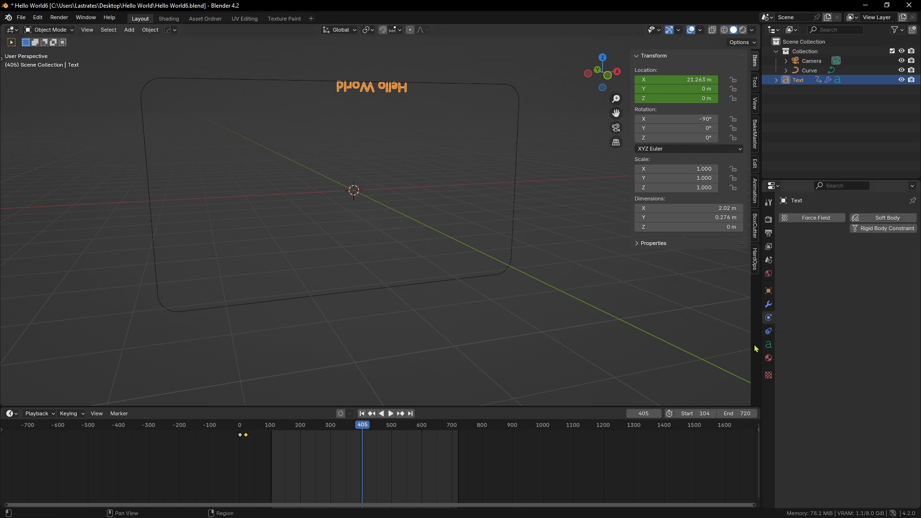
click(769, 332)
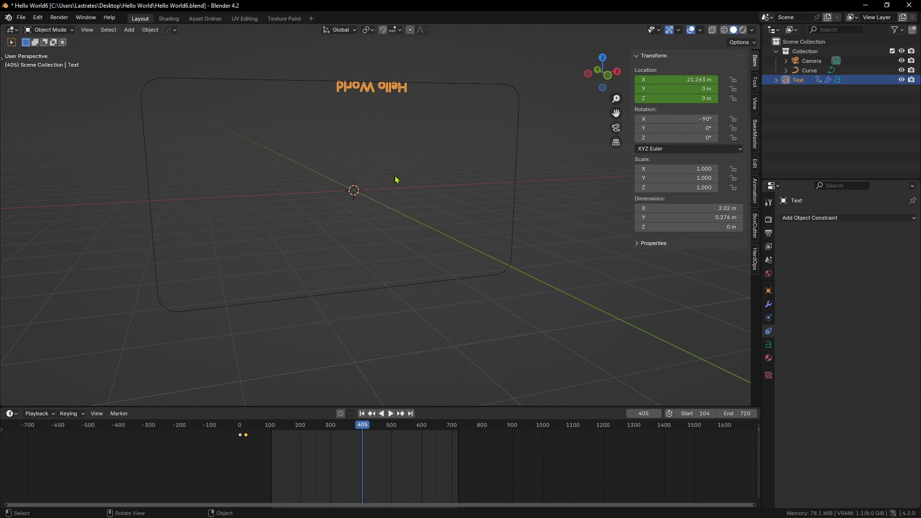
drag(363, 429, 393, 429)
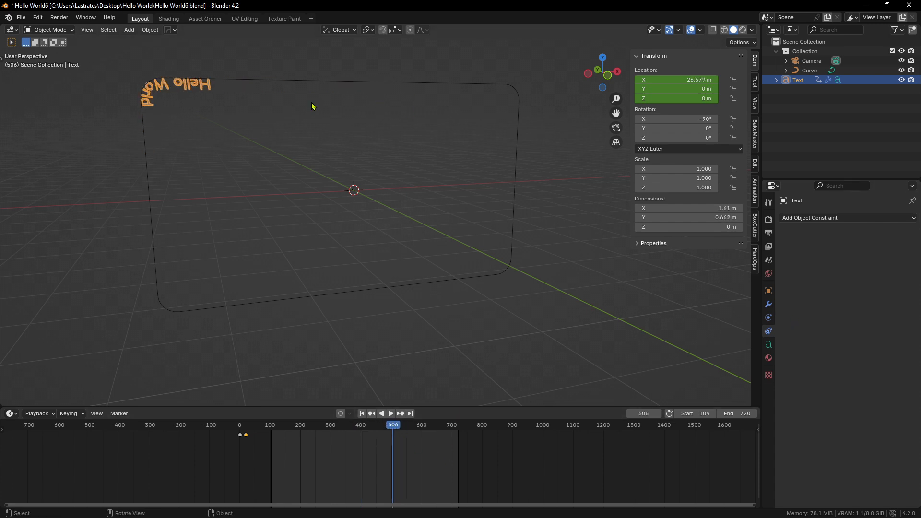
Add a new default text object at the world origin
scroll(384, 239, up, 4)
key(shift+a)
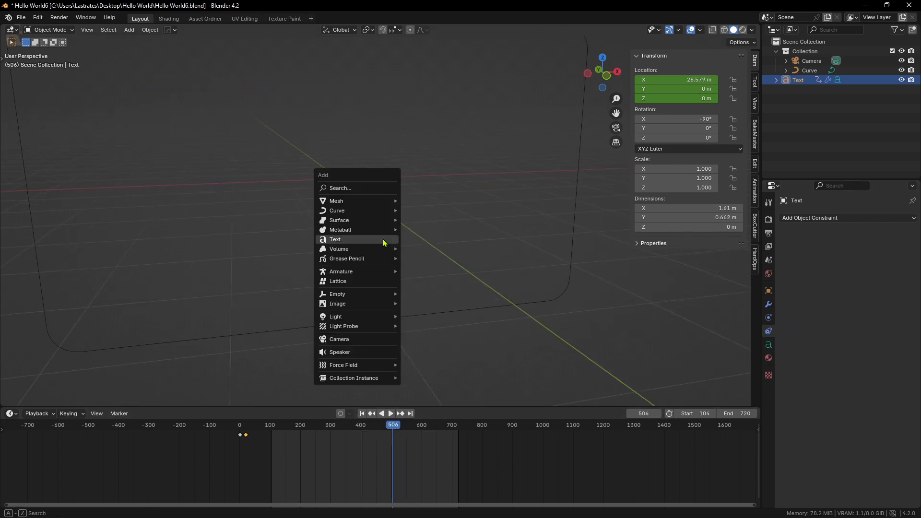
click(387, 240)
scroll(379, 273, down, 3)
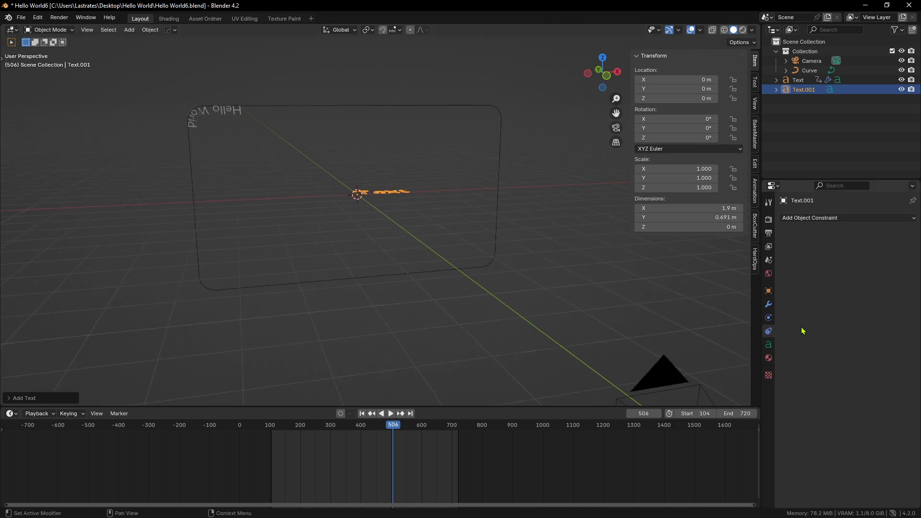
Give the new text a Follow Path constraint with the rounded rectangular curve as its target
click(768, 320)
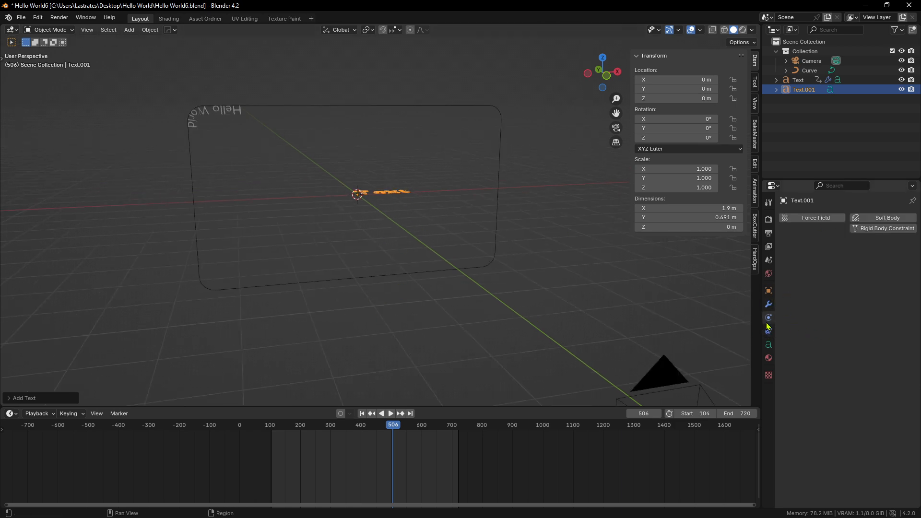
click(768, 331)
click(769, 304)
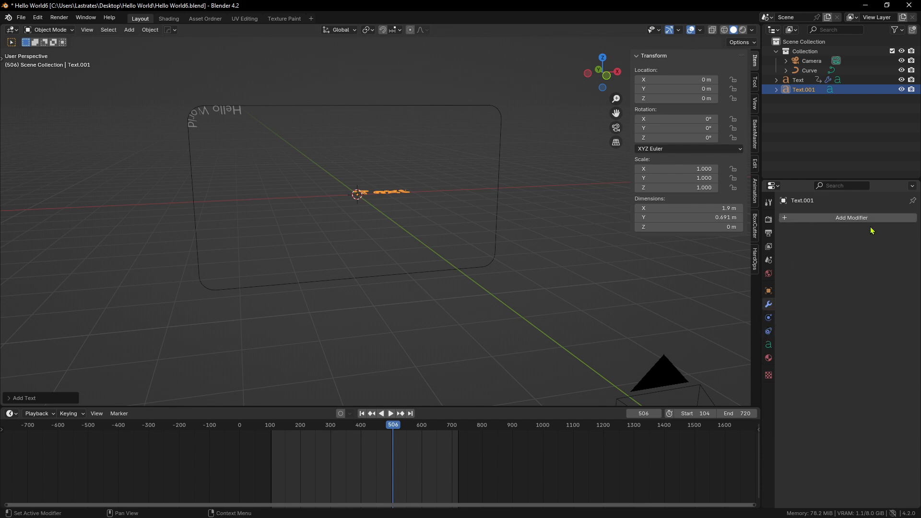
click(845, 218)
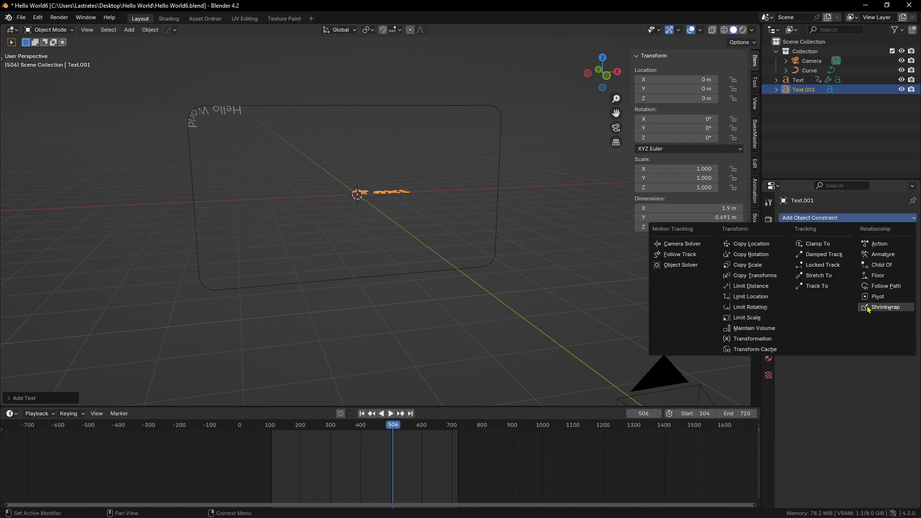
click(769, 331)
click(768, 318)
click(768, 331)
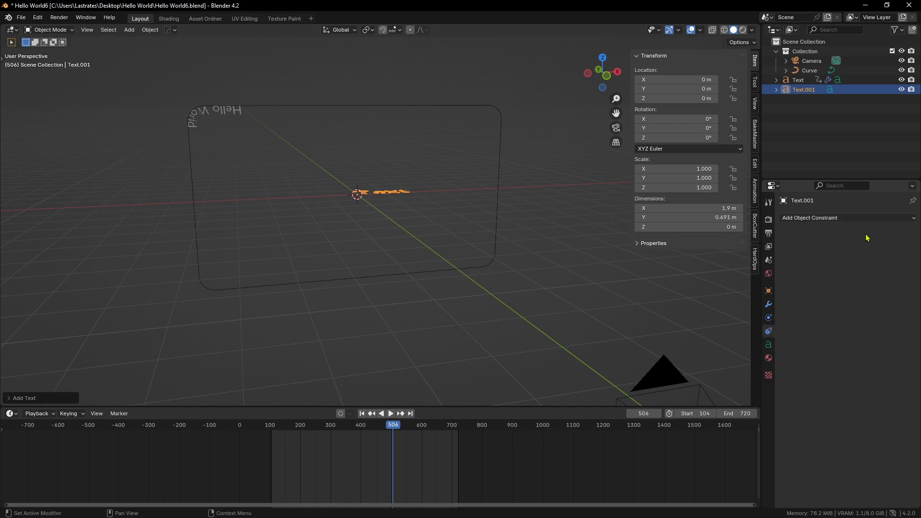
click(844, 218)
click(887, 286)
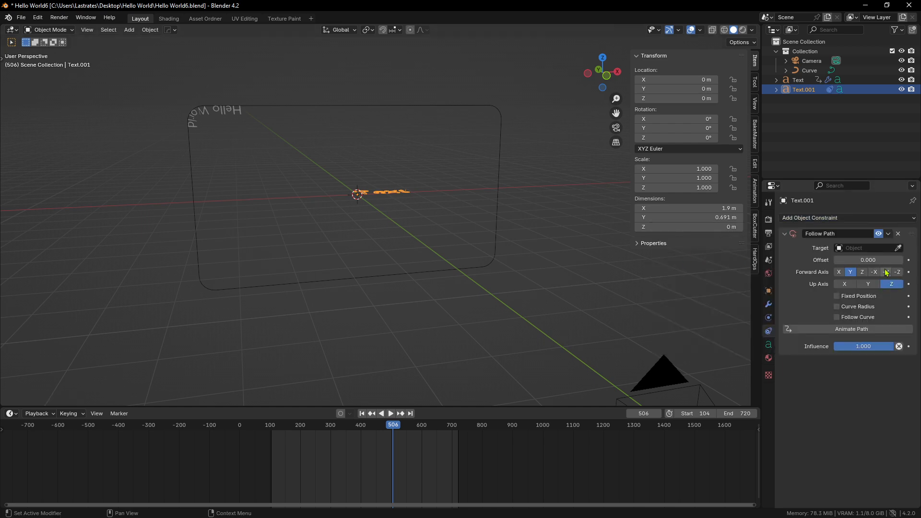
click(898, 248)
click(366, 278)
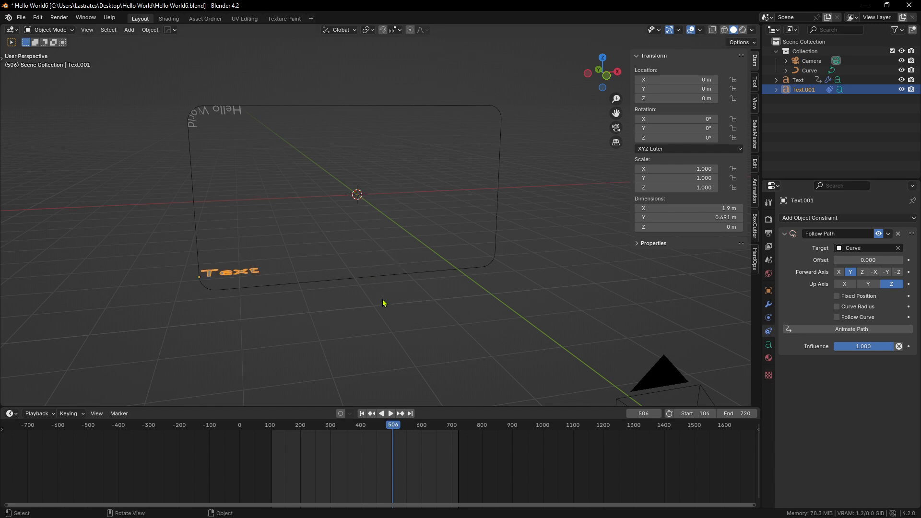
Play the animation briefly and try a Follow Path offset of about -65.3 on the new text
key(space)
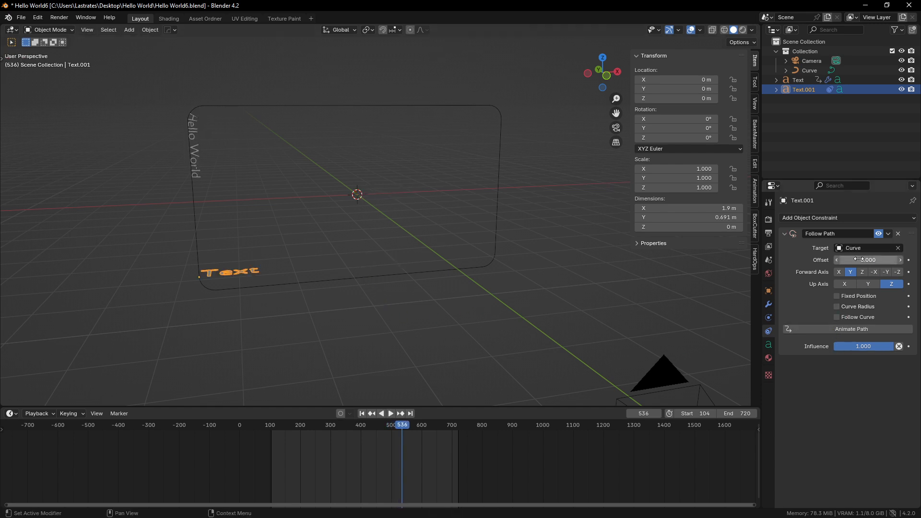
drag(858, 259, 816, 260)
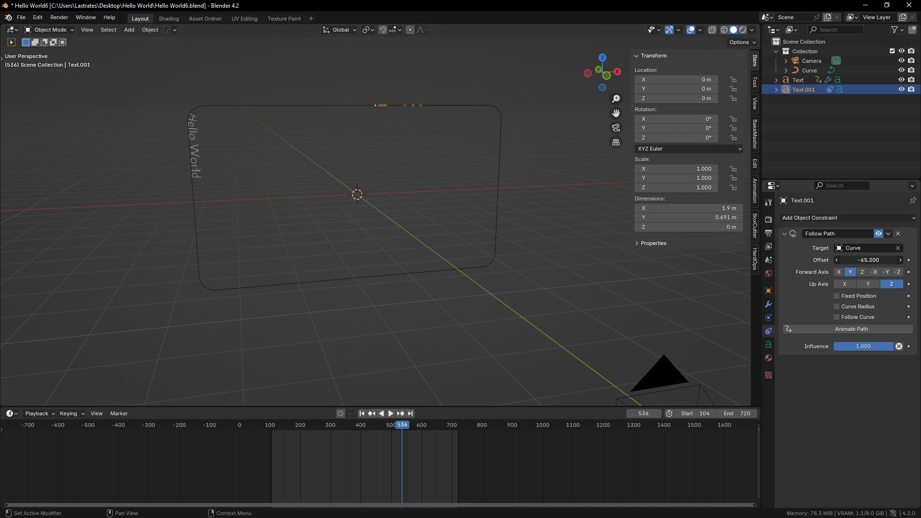
right_click(857, 260)
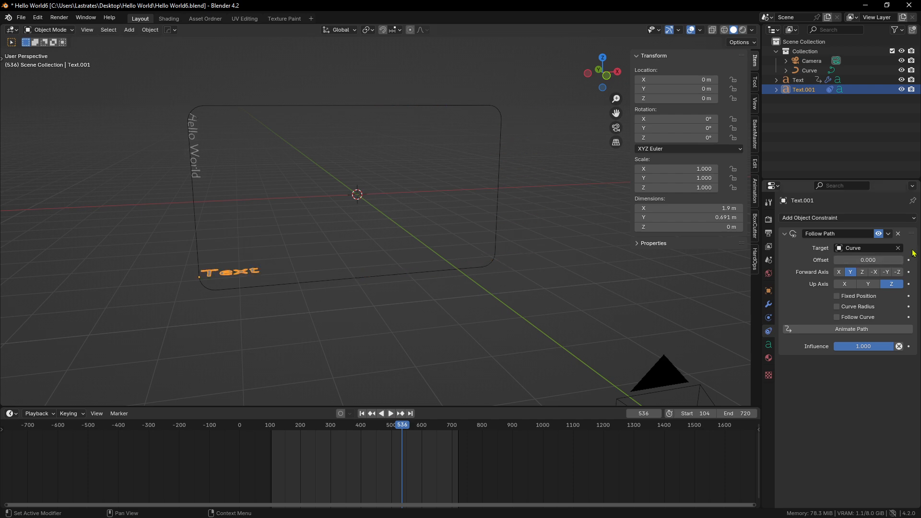
Add a Curve modifier to the new text, using the rounded rectangular curve as the curve object
click(769, 304)
scroll(532, 284, up, 2)
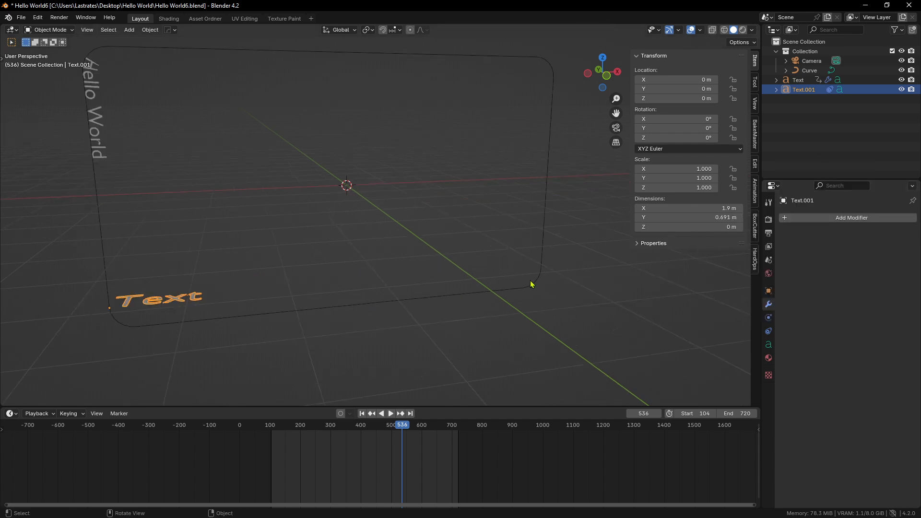
click(843, 218)
mouse_move(843, 220)
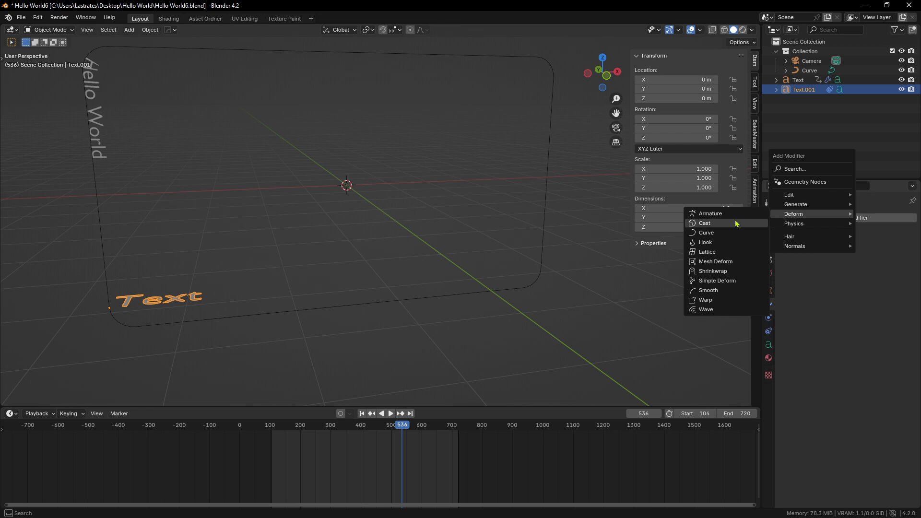
click(708, 232)
click(899, 248)
click(502, 293)
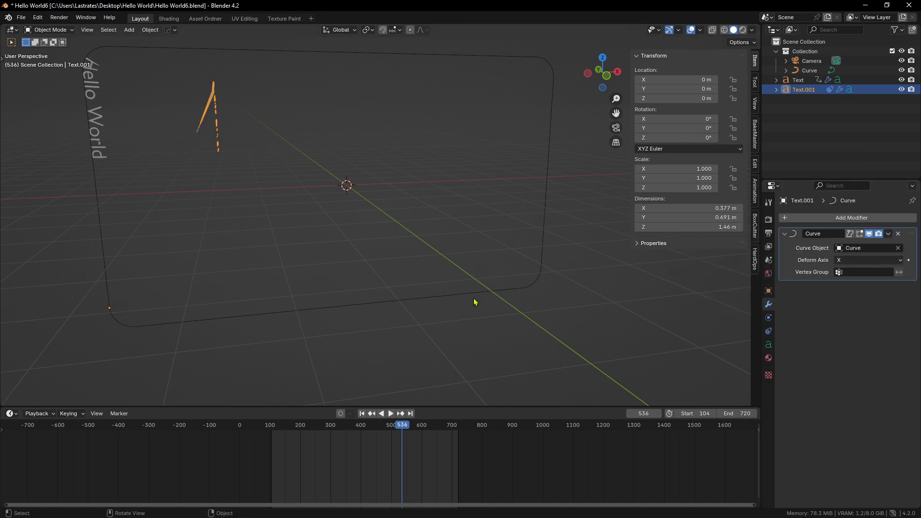
Cycle the Curve modifier's deform axis on the new text to -X
scroll(475, 302, down, 2)
ctrl+scroll(849, 264, down, 4)
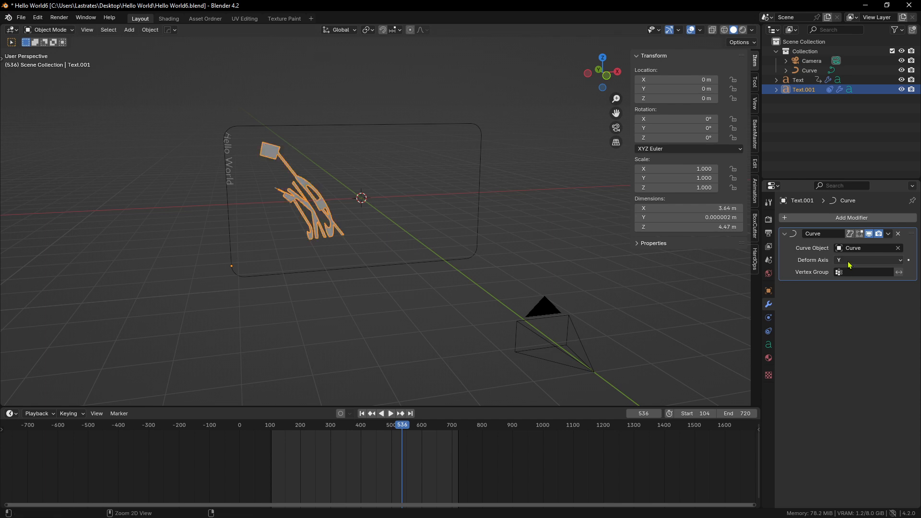
ctrl+scroll(849, 264, down, 1)
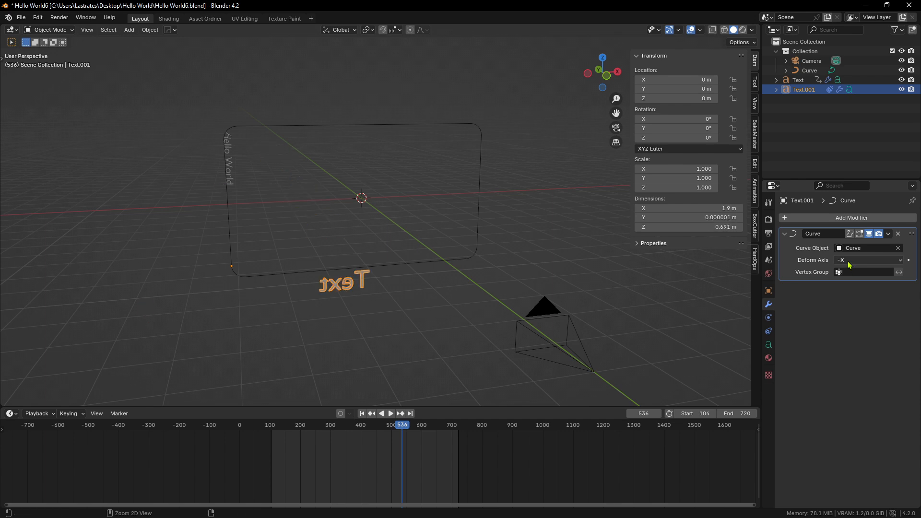
Try shifting the Follow Path offset again and examine how the new text sits relative to the curve
click(769, 331)
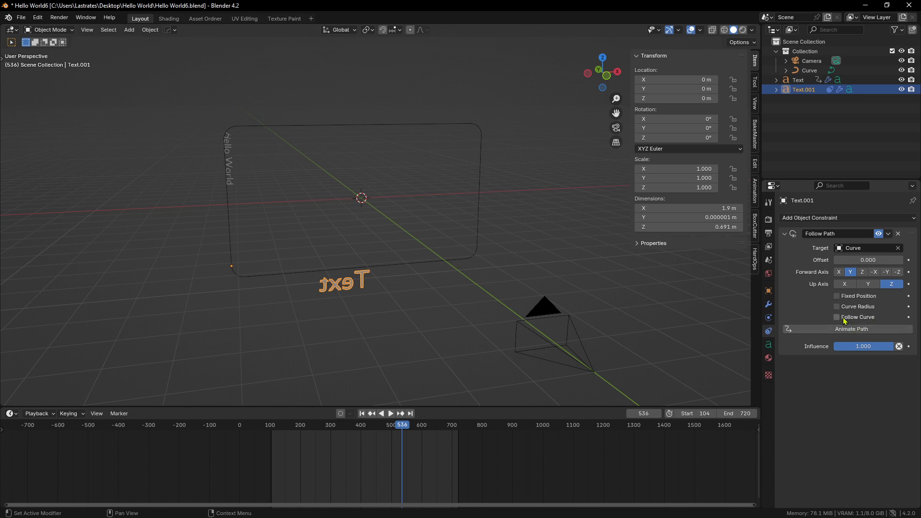
drag(891, 256, 744, 257)
key(Escape)
scroll(525, 298, up, 2)
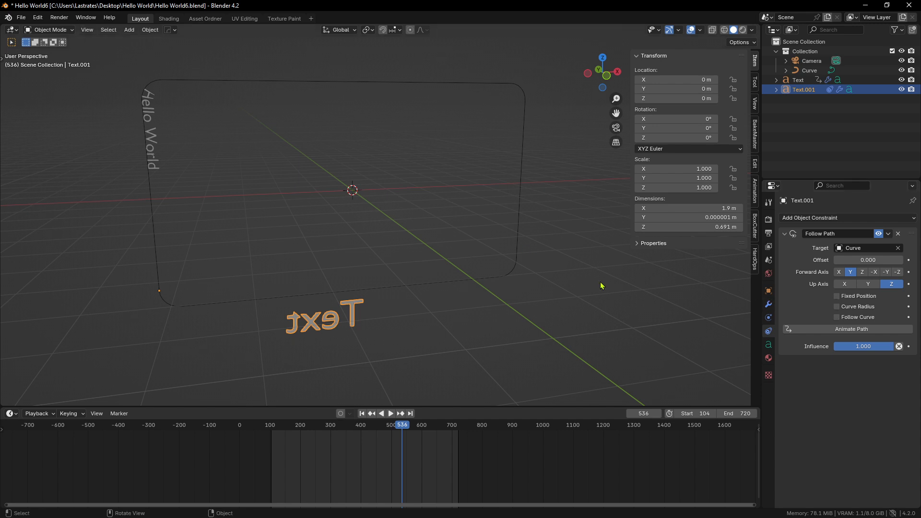
middle_drag(531, 296, 459, 306)
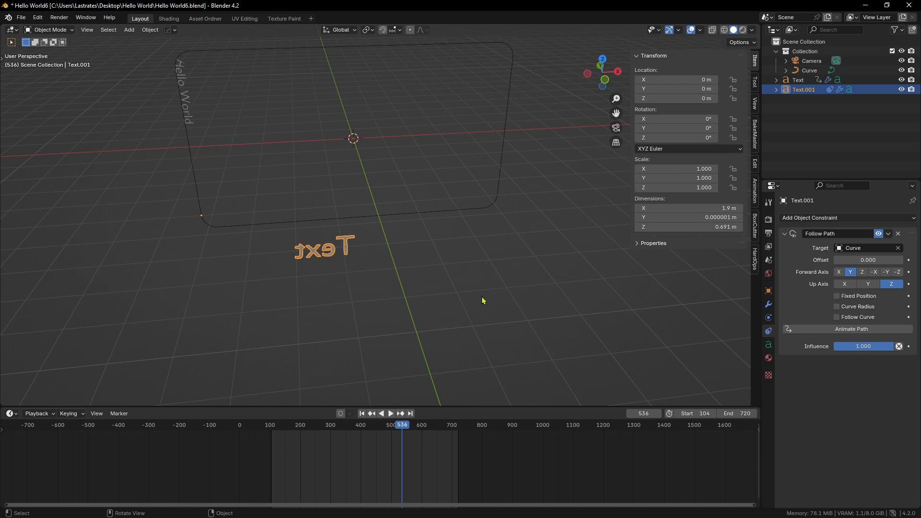
middle_drag(480, 301, 433, 293)
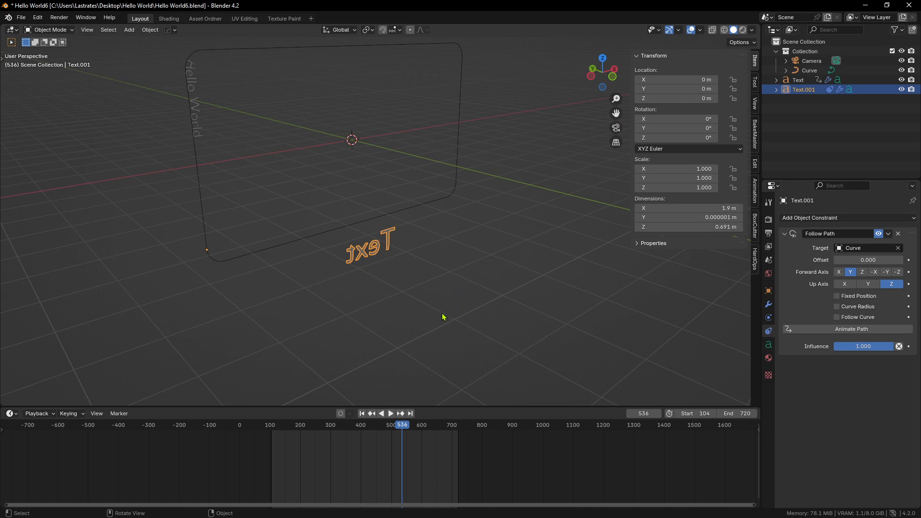
Remove the Follow Path constraint from the new text and delete that text object
click(898, 234)
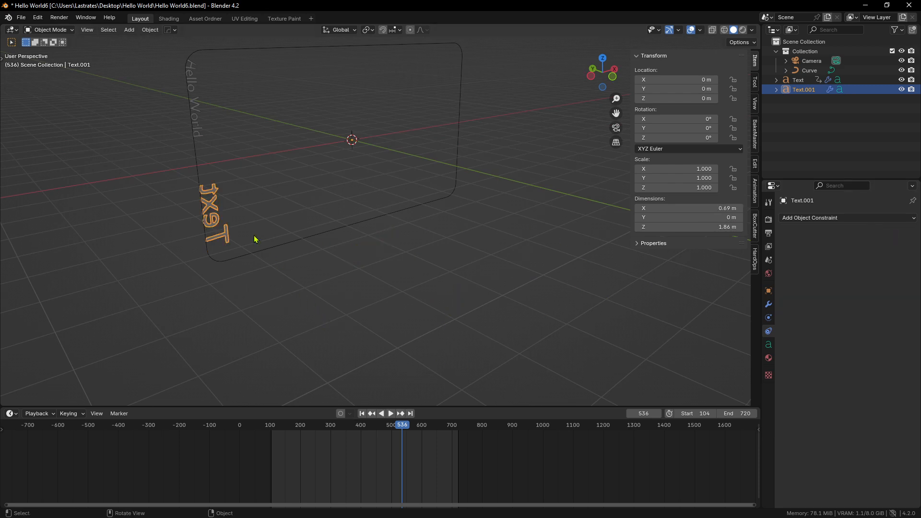
key(Delete)
middle_drag(254, 239, 387, 288)
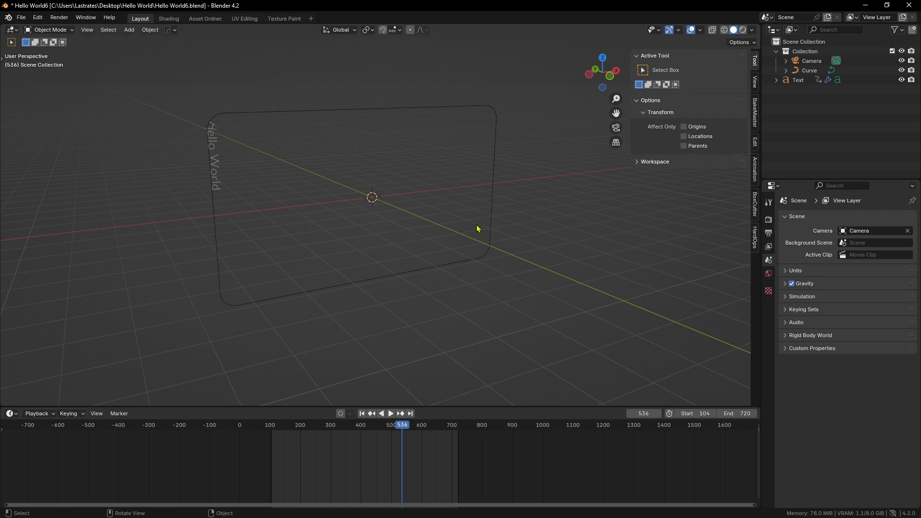
middle_drag(477, 228, 377, 207)
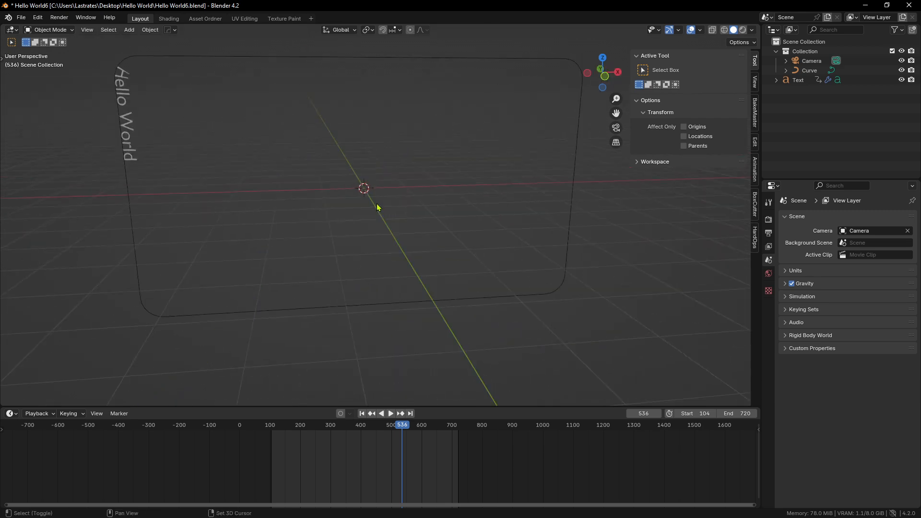
Add a mesh cube at the world origin, inside the rounded rectangular curve
key(shift+a)
mouse_move(374, 164)
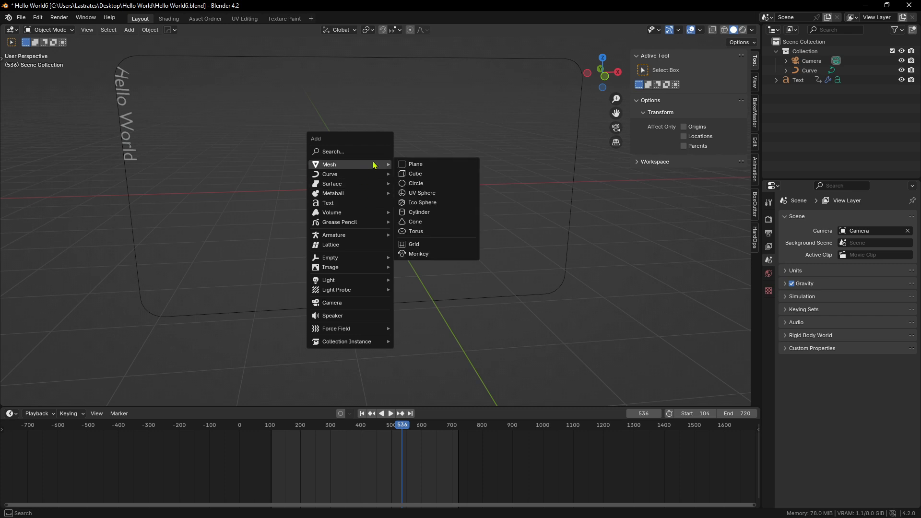
click(423, 176)
scroll(423, 176, down, 2)
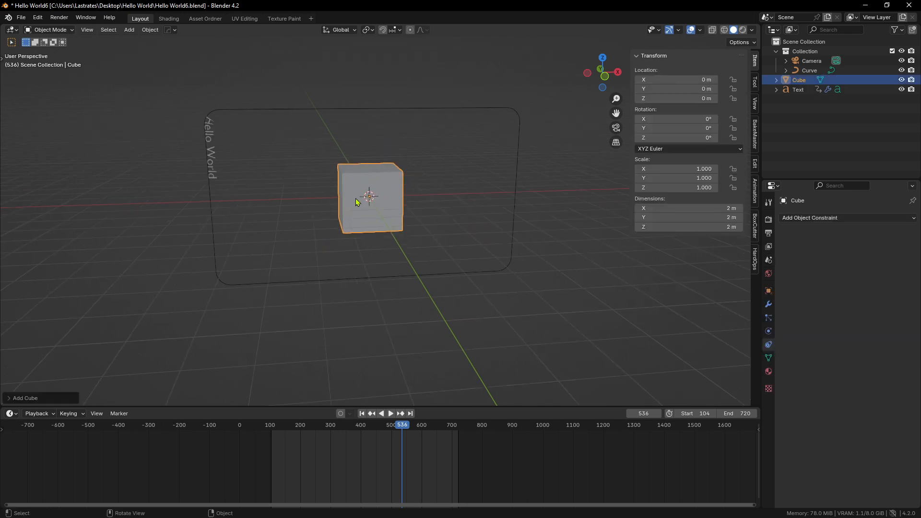
middle_drag(423, 176, 215, 157)
scroll(206, 153, up, 2)
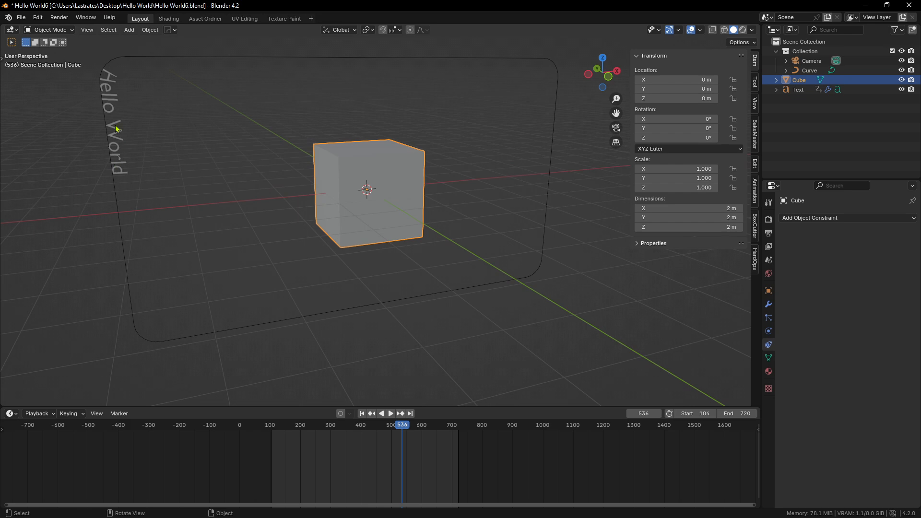
Parent the cube to the Hello World text with Object (Keep Transform)
scroll(374, 182, down, 2)
scroll(355, 215, up, 2)
shift+click(121, 139)
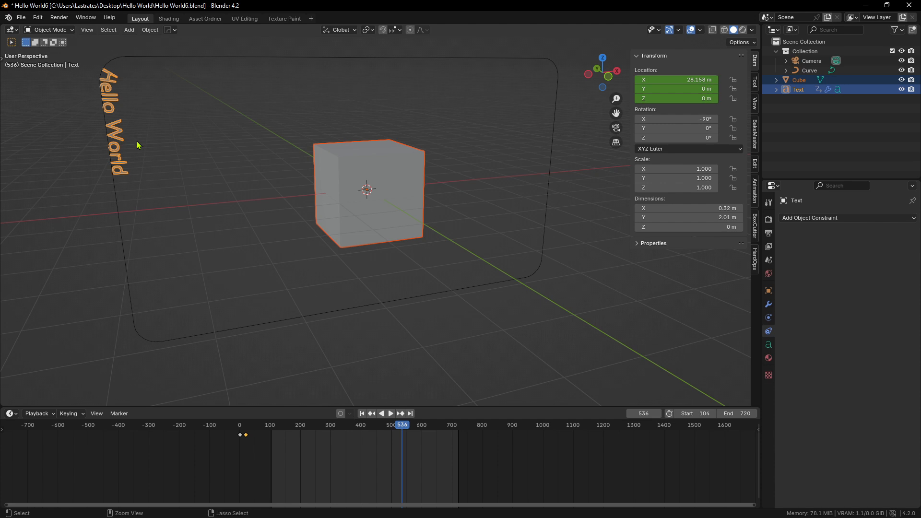
key(ctrl+p)
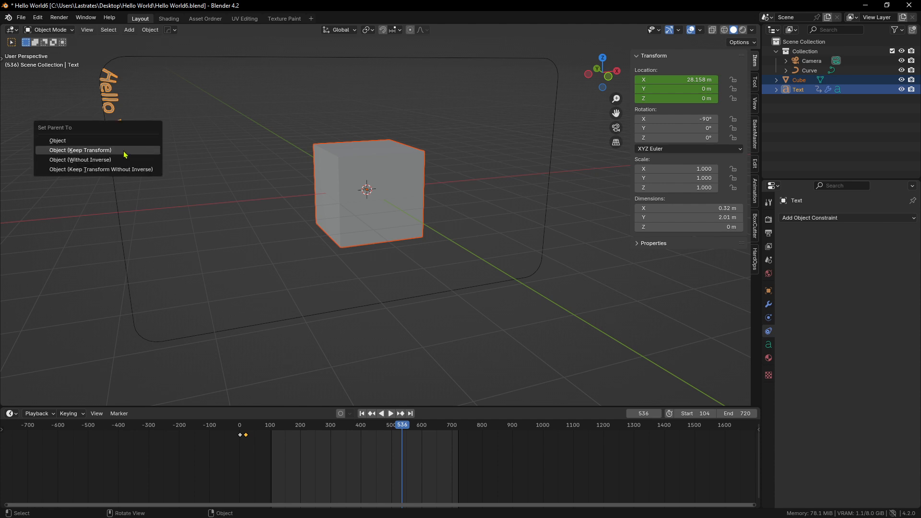
click(124, 154)
Play the animation, examine how the parented cube travels compared with the text on the curve, and stop playback
scroll(383, 213, down, 2)
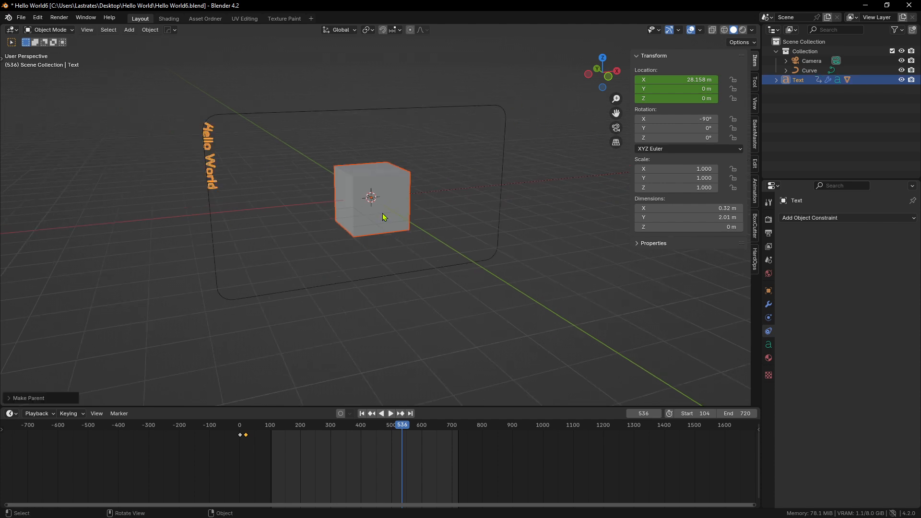
key(space)
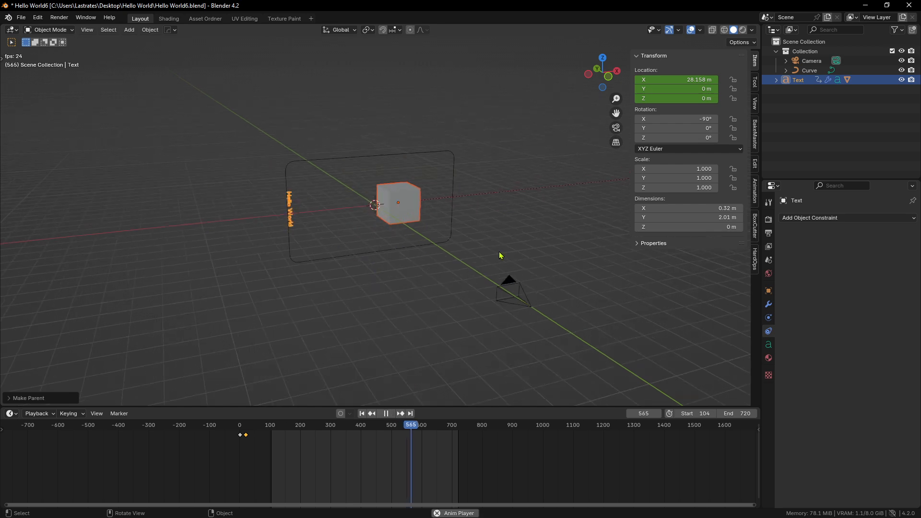
middle_drag(425, 275, 493, 270)
click(494, 269)
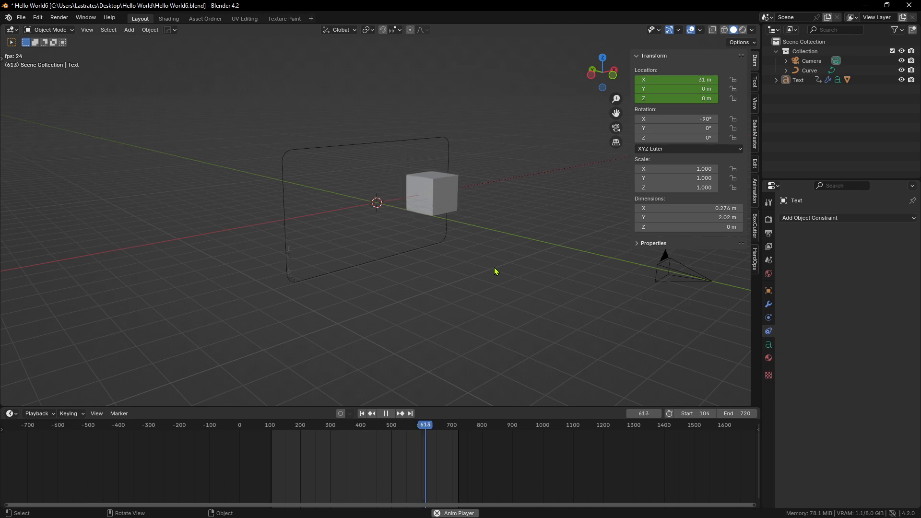
middle_drag(531, 222, 410, 267)
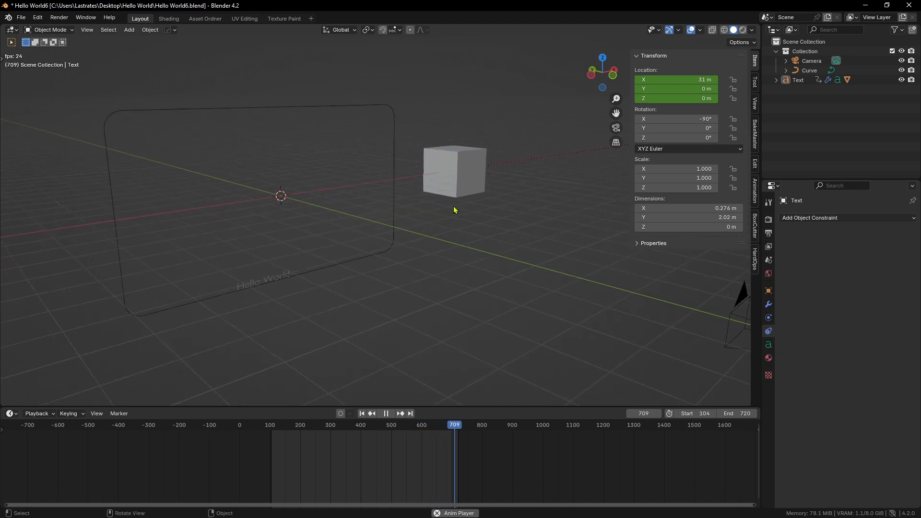
click(331, 272)
key(space)
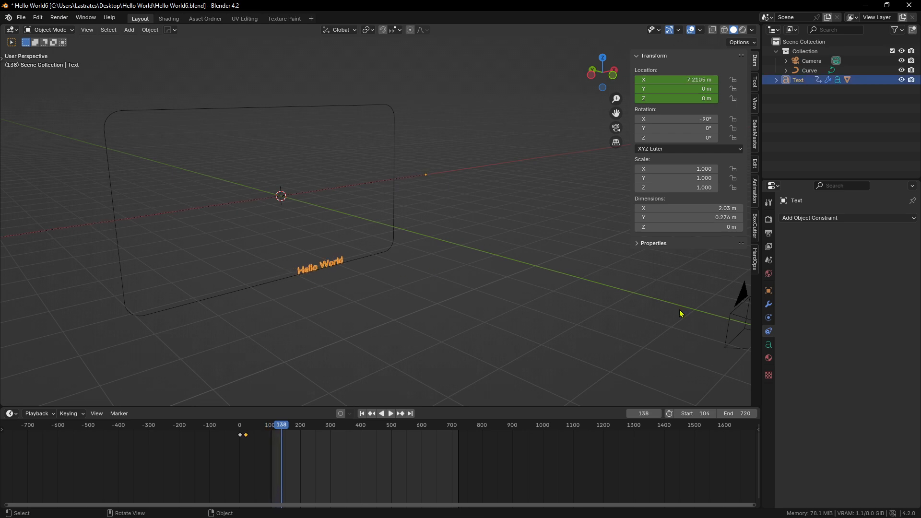
Play to frame 248 and examine the distance between the cube, the text and the text's origin
scroll(449, 264, down, 8)
key(space)
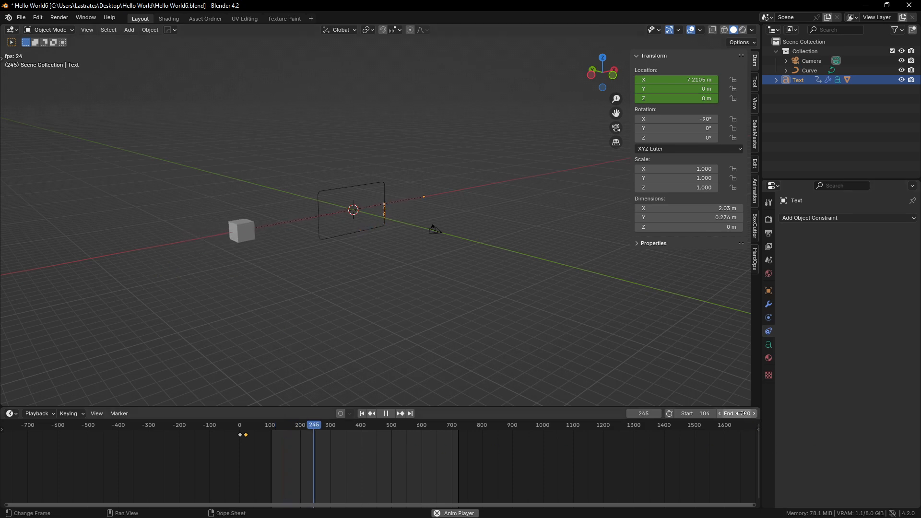
mouse_move(319, 427)
mouse_down()
mouse_move(309, 427)
mouse_move(354, 427)
mouse_move(305, 427)
mouse_move(314, 427)
mouse_up()
scroll(376, 269, up, 6)
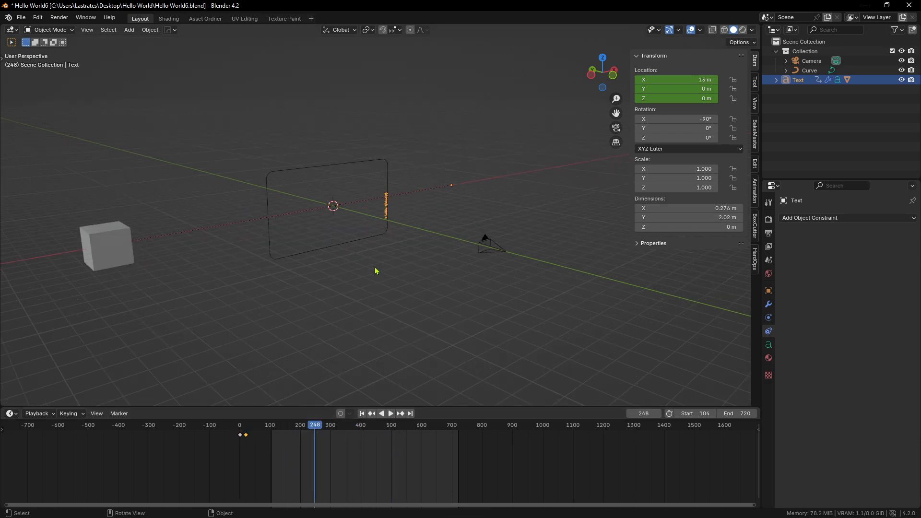
scroll(391, 219, down, 4)
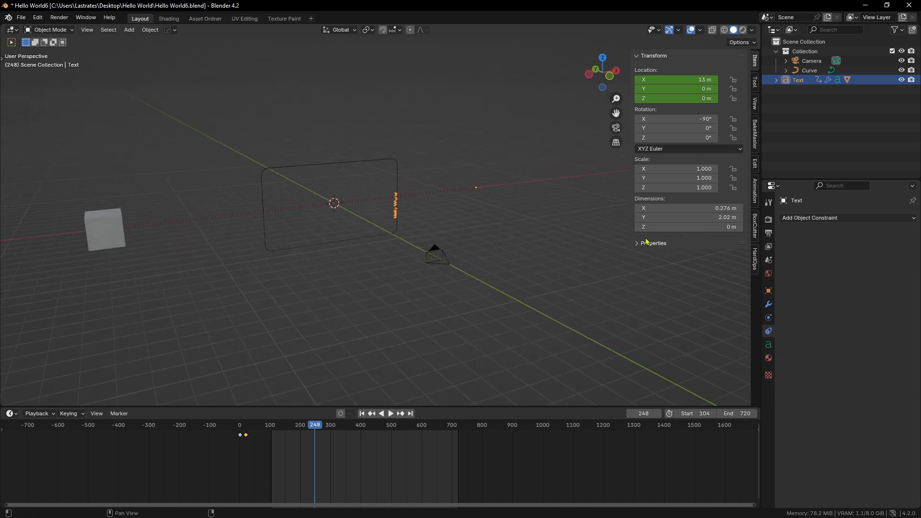
Preview the text's motion with its Curve modifier temporarily hidden in the viewport, stopping at frame 330
click(768, 304)
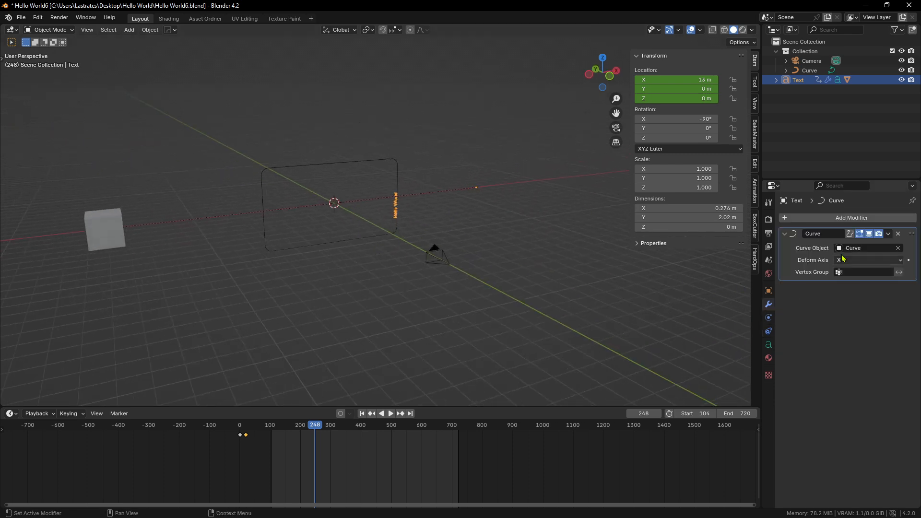
click(870, 234)
key(space)
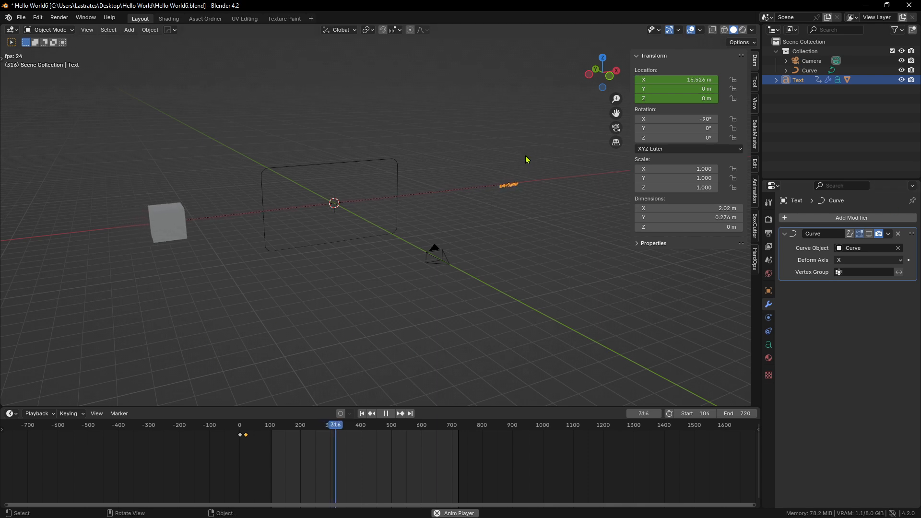
key(space)
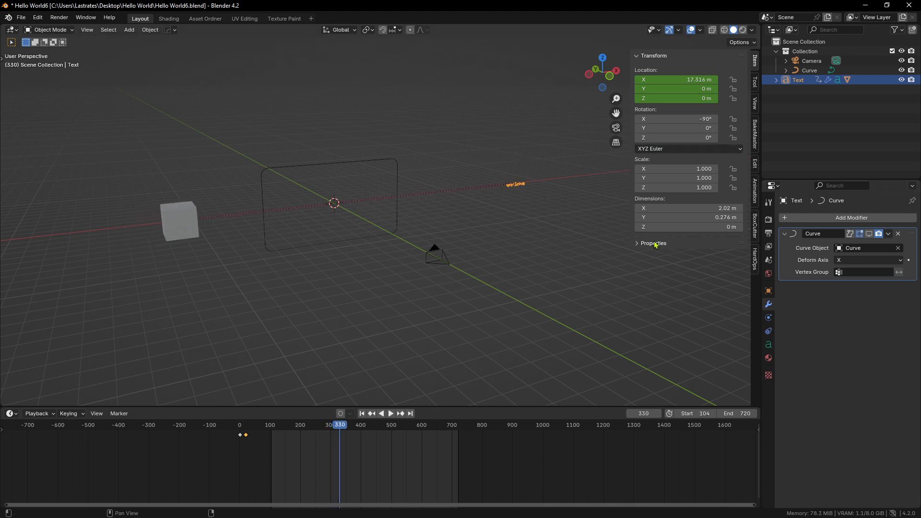
scroll(124, 247, up, 1)
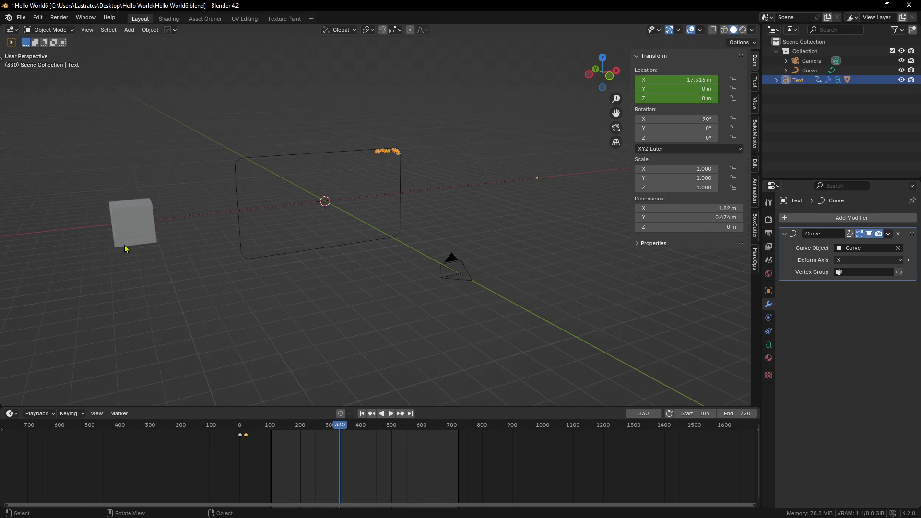
Delete the cube that is parented to the Hello World text
click(123, 232)
key(Delete)
scroll(358, 291, down, 3)
scroll(358, 291, up, 4)
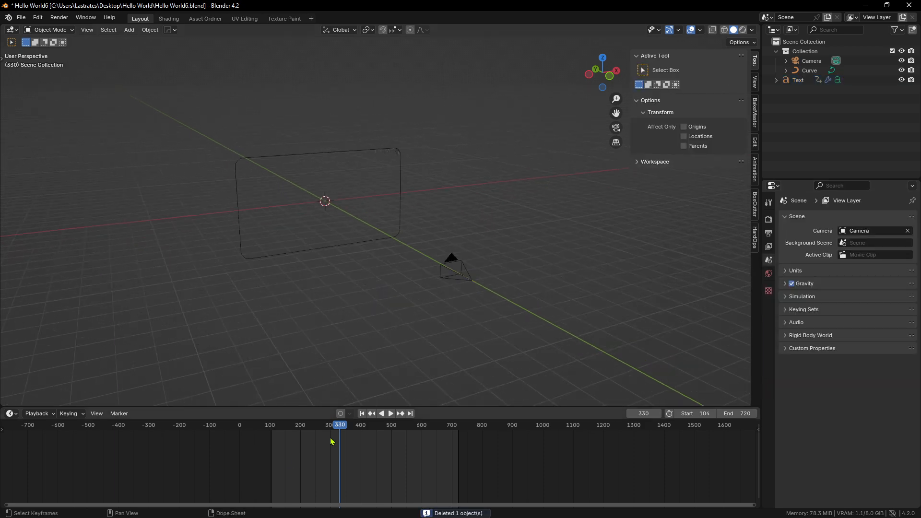
Return to the animation's start frame, 104, and view the text on the curve
key(shift+Left)
scroll(514, 267, up, 3)
middle_drag(514, 268, 402, 291)
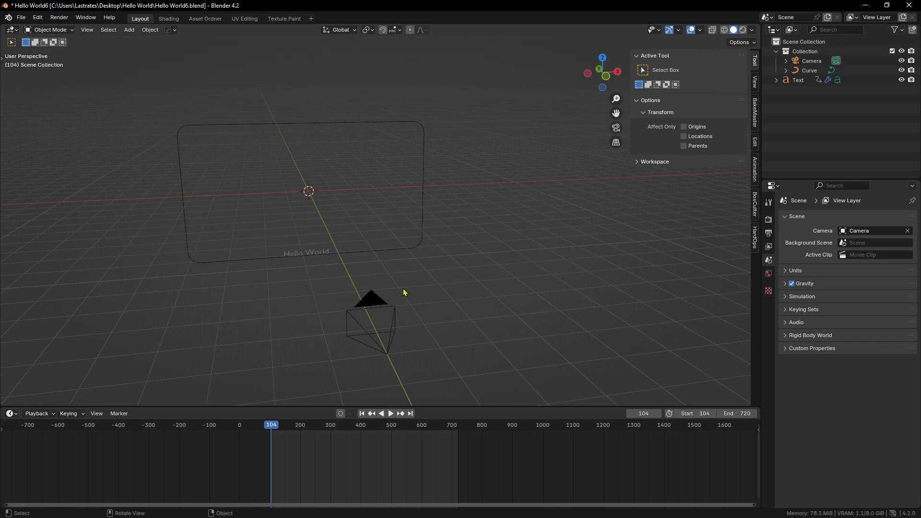
middle_drag(395, 308, 360, 294)
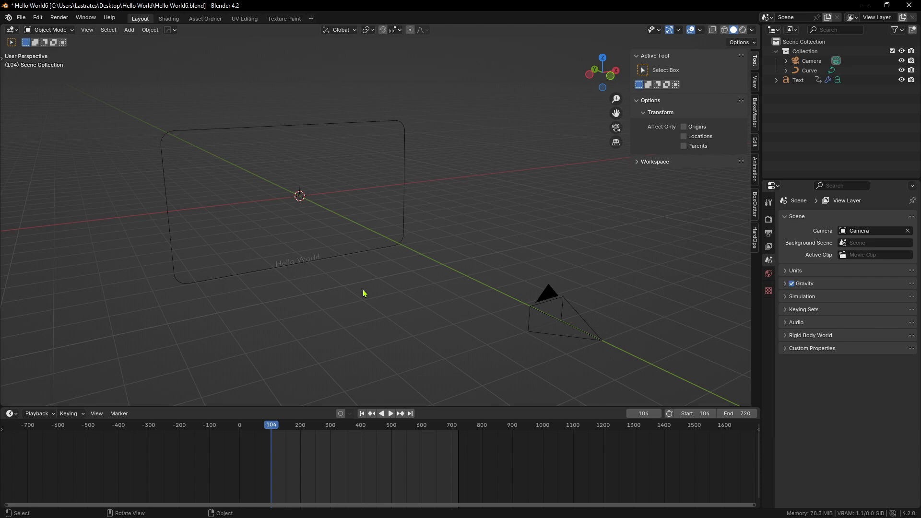
middle_drag(363, 293, 407, 309)
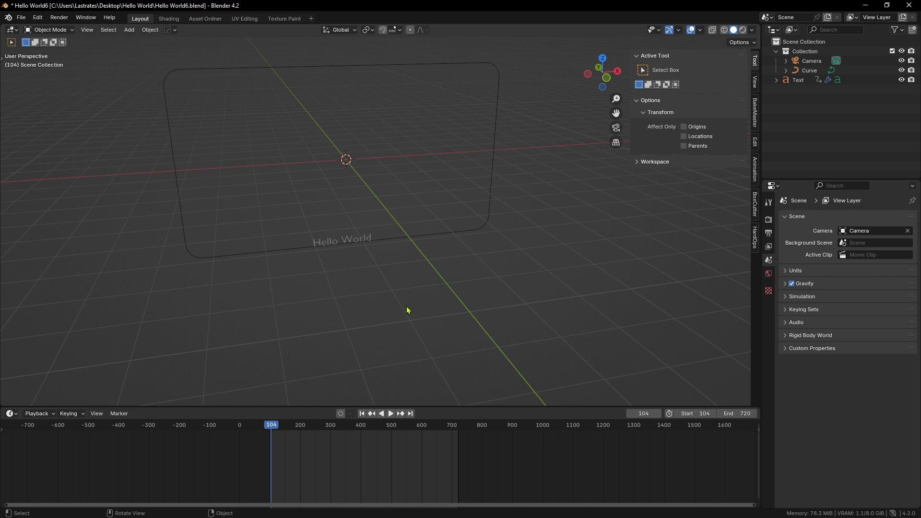
scroll(383, 237, up, 3)
key(shift+a)
mouse_move(383, 238)
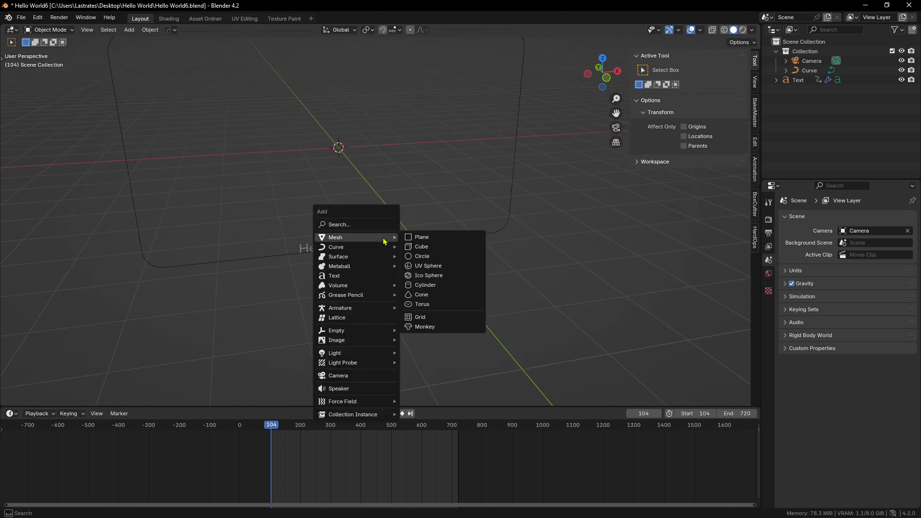
click(431, 239)
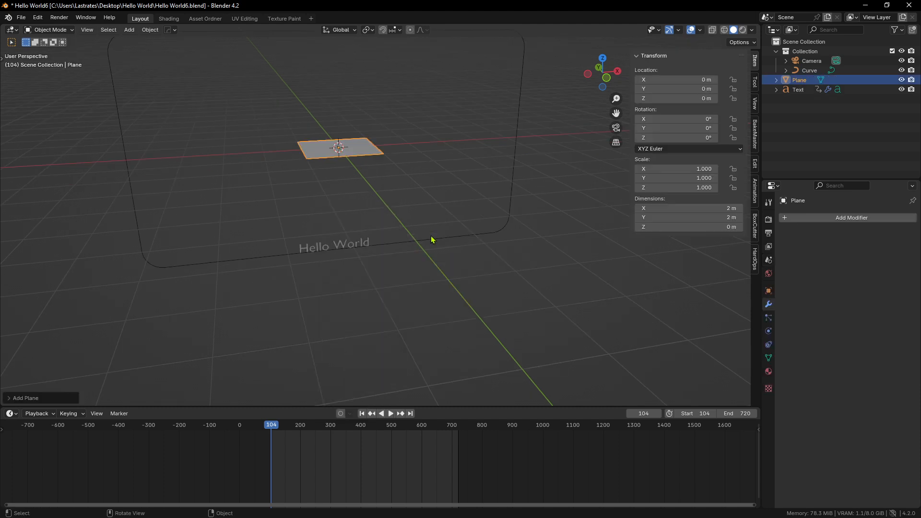
key(Delete)
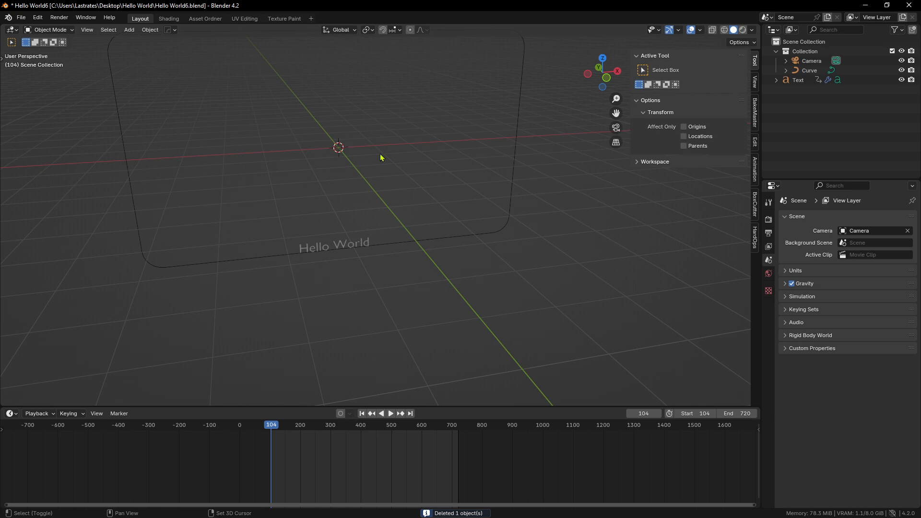
Add a mesh plane at the world origin and rename it MOM
key(shift+a)
mouse_move(364, 183)
click(405, 182)
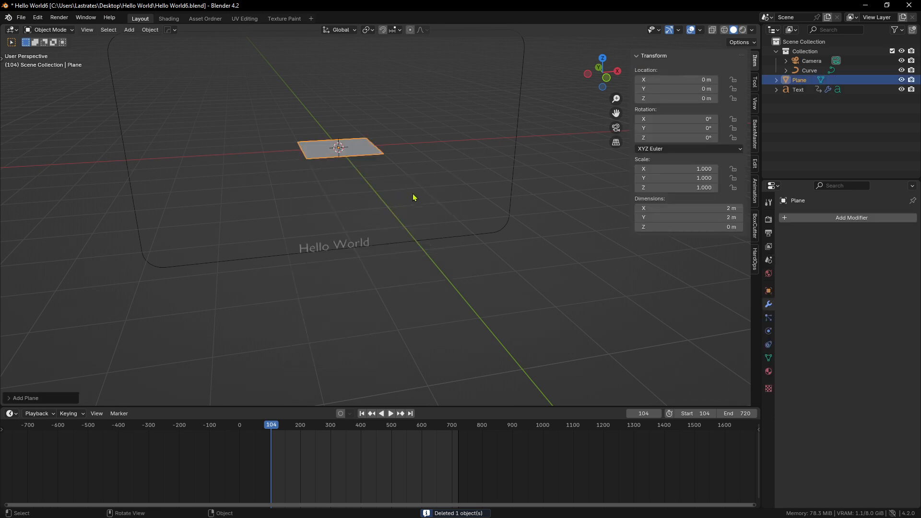
double_click(799, 81)
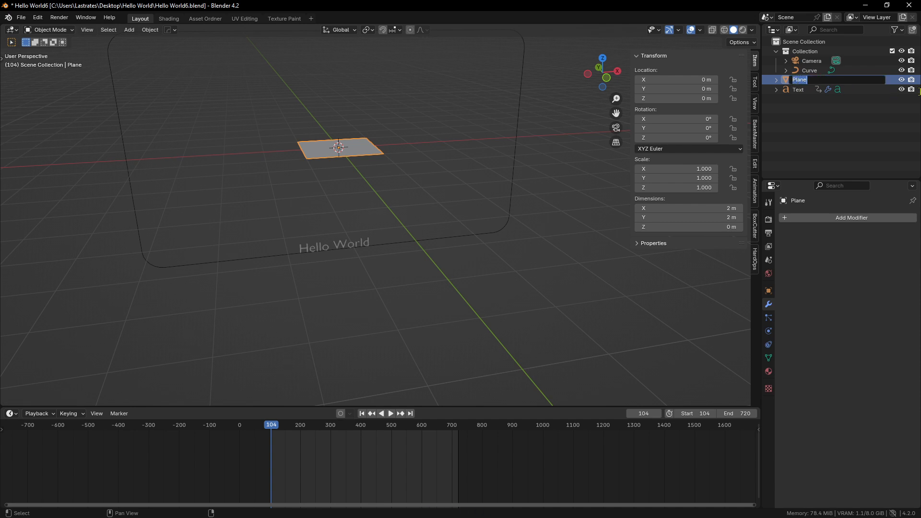
text(MOM)
key(Return)
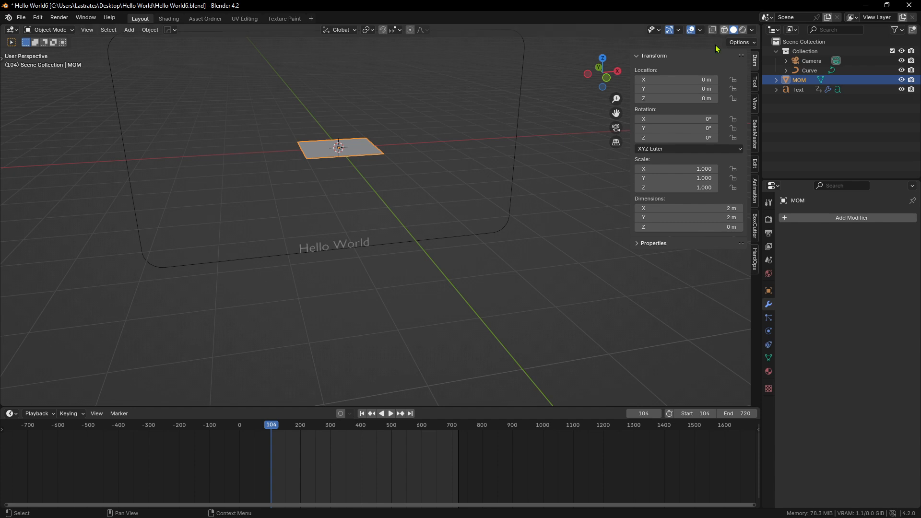
Enter Edit Mode on the MOM plane and show its mesh data properties
middle_drag(534, 237, 552, 243)
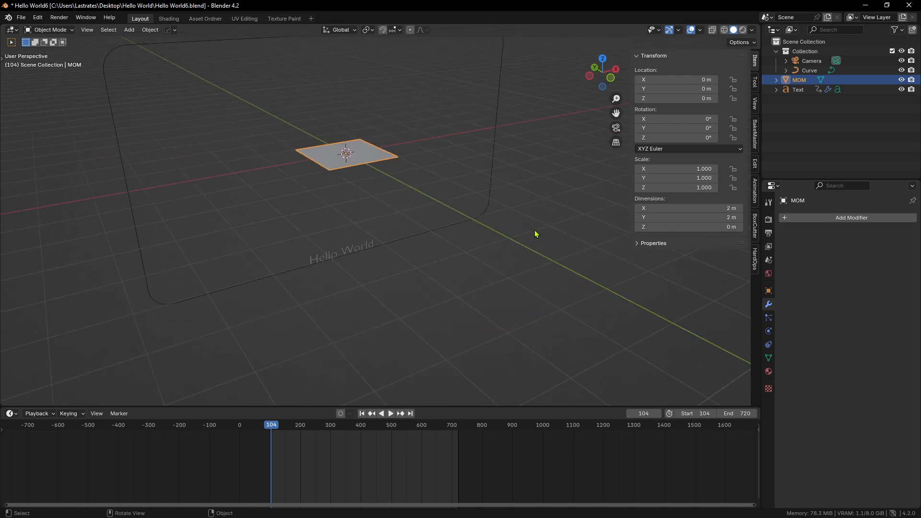
middle_drag(500, 335, 344, 157)
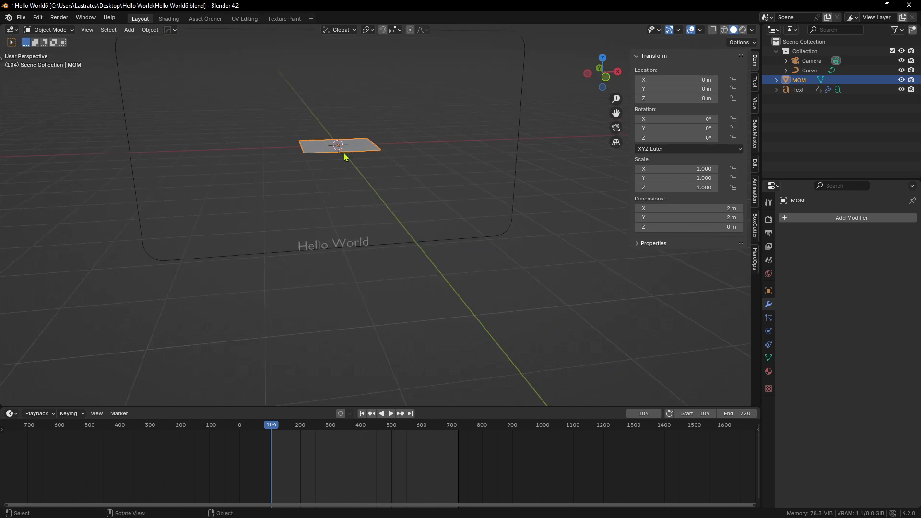
scroll(385, 244, up, 5)
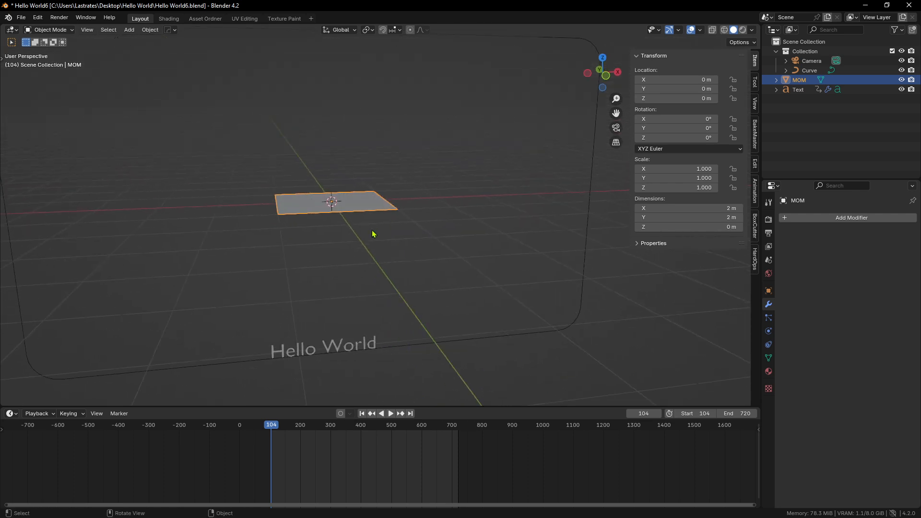
middle_drag(396, 222, 391, 230)
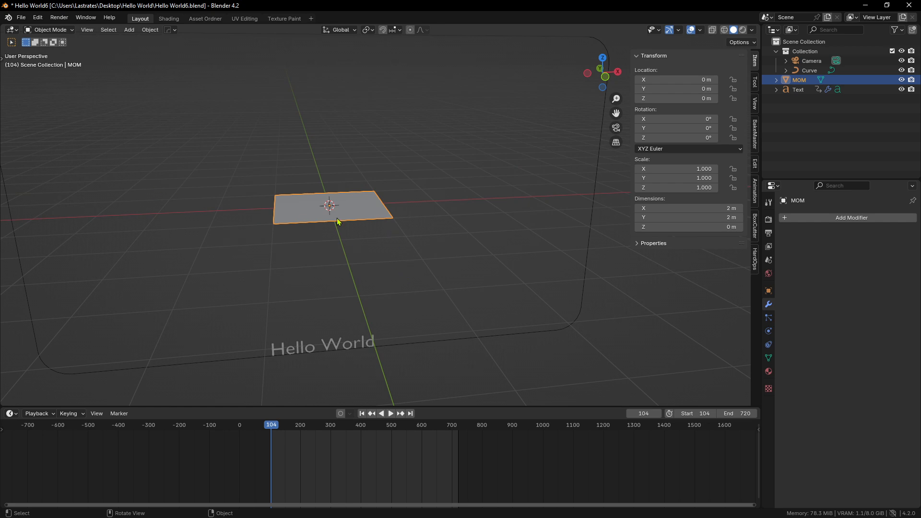
key(Tab)
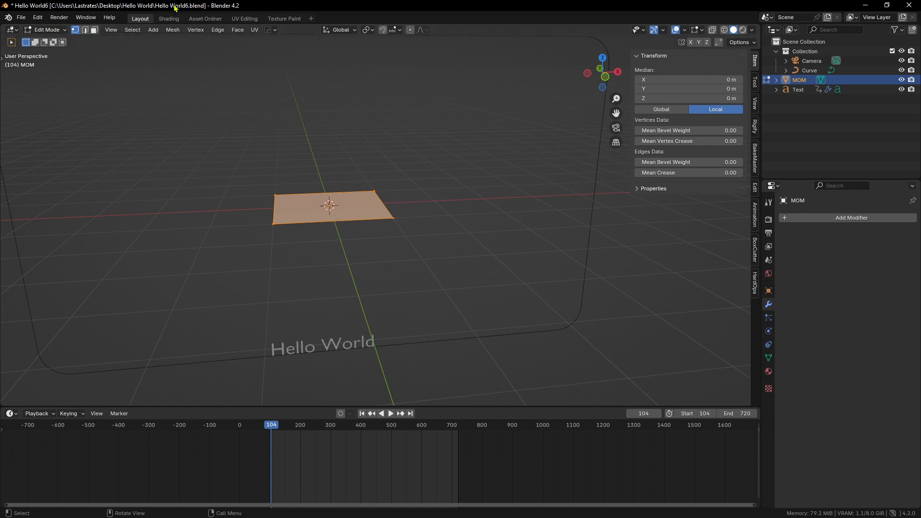
click(768, 363)
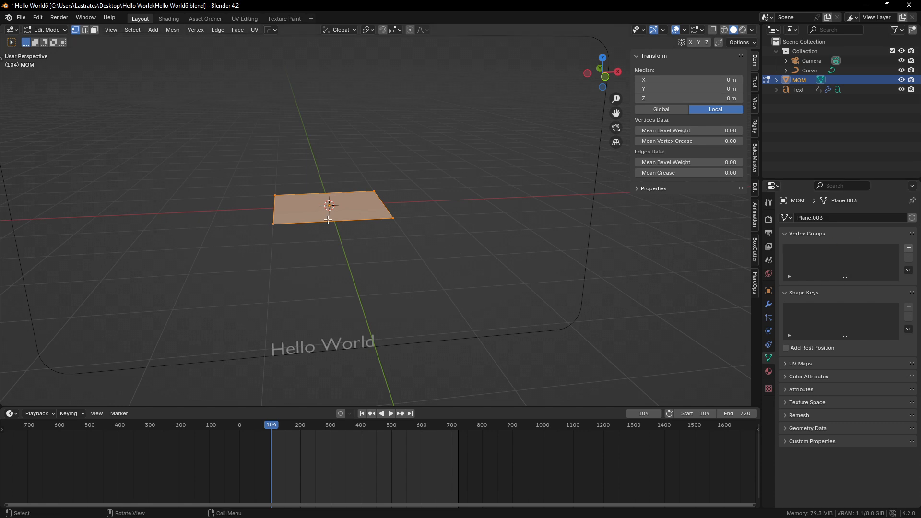
click(413, 235)
click(452, 268)
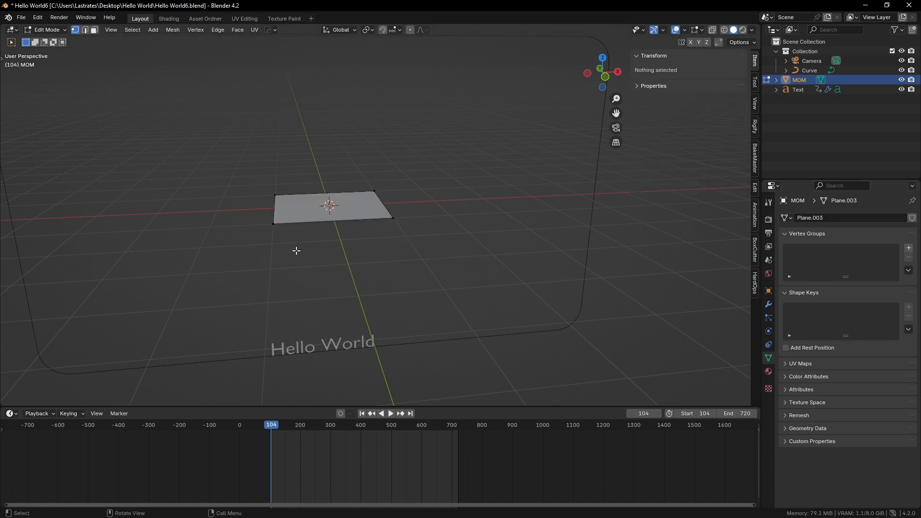
middle_drag(298, 251, 350, 263)
key(a)
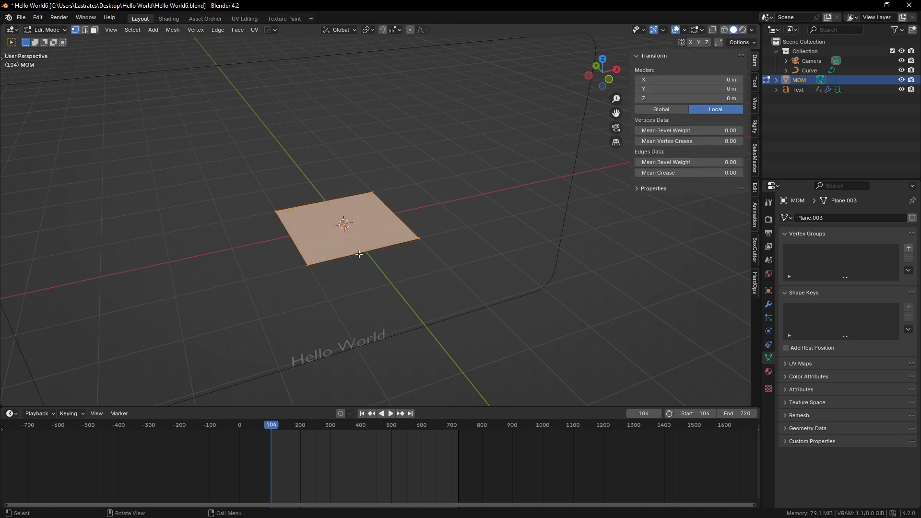
scroll(379, 257, up, 1)
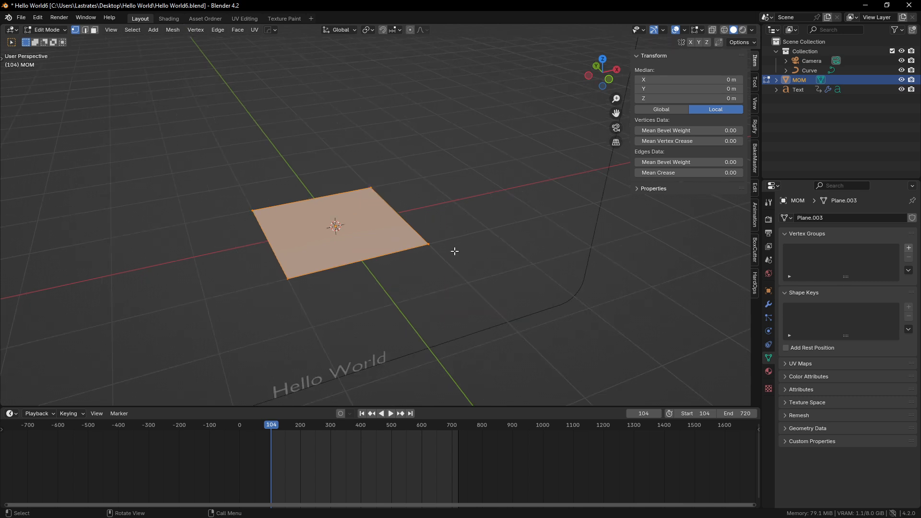
click(430, 246)
click(371, 188)
shift+click(430, 246)
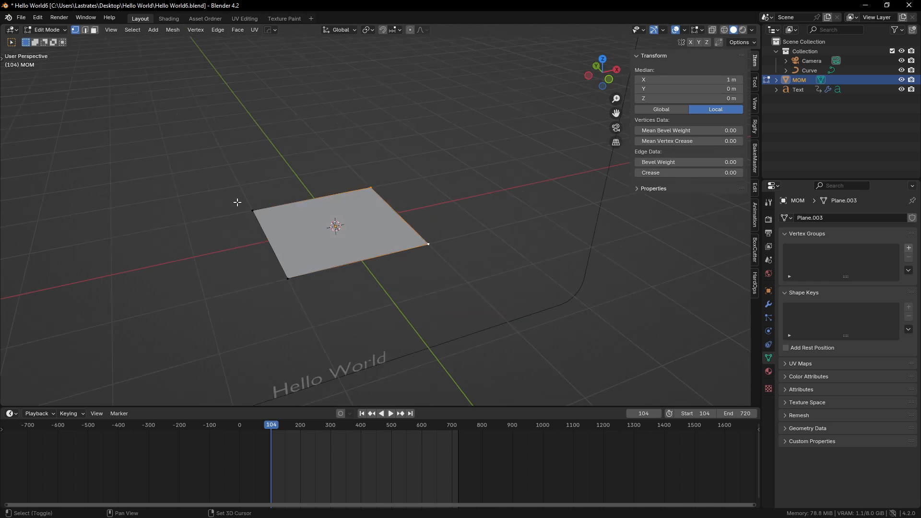
Select all four corner vertices of the MOM plane and assign them to a new vertex group with weight 1.000
click(252, 210)
shift+click(289, 279)
shift+click(428, 245)
shift+click(373, 187)
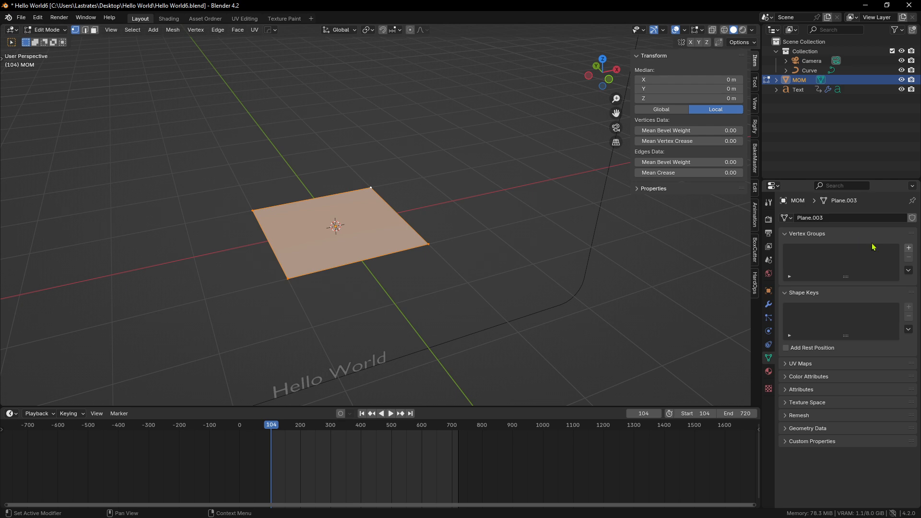
click(909, 249)
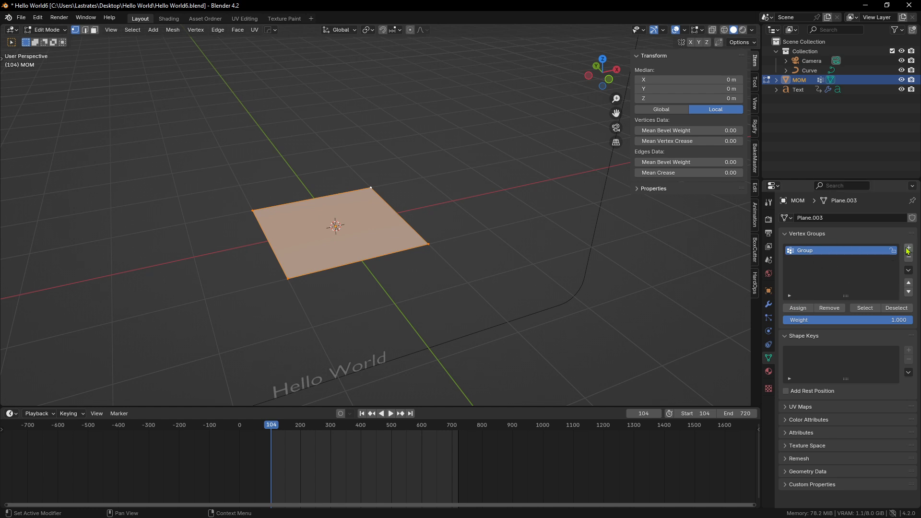
click(800, 308)
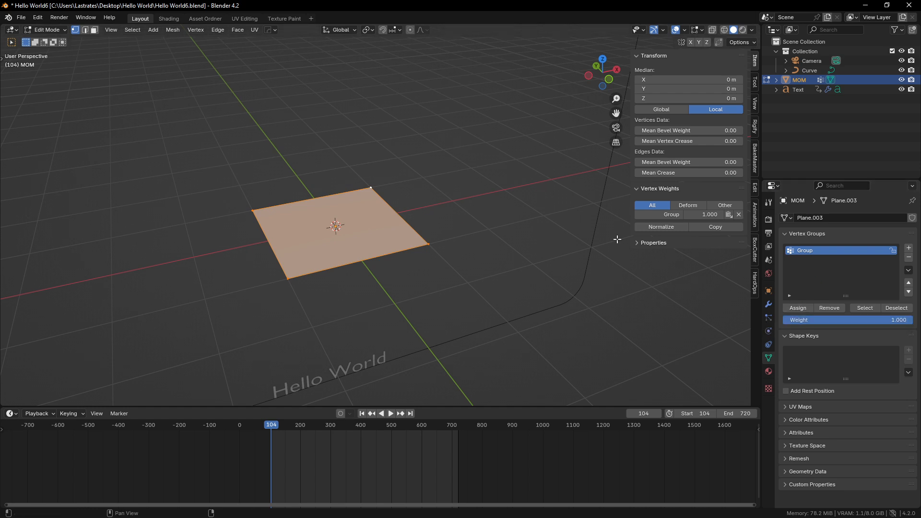
Check the vertex group by clearing the vertex selection and selecting the vertices assigned to the group
scroll(528, 242, down, 2)
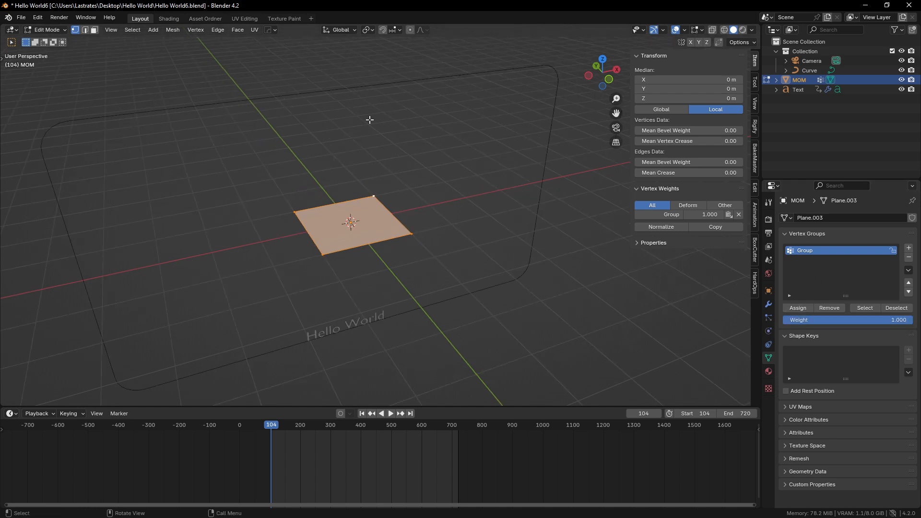
middle_drag(427, 173, 434, 156)
click(481, 123)
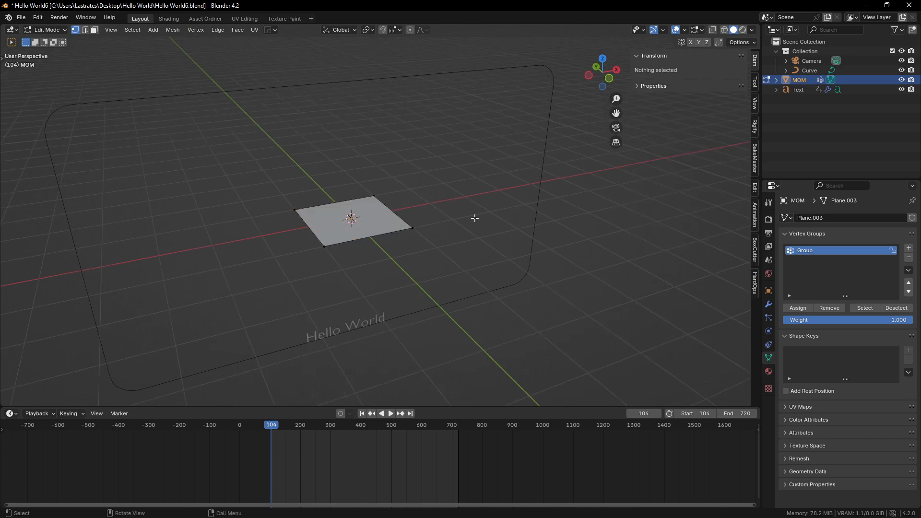
scroll(475, 219, up, 2)
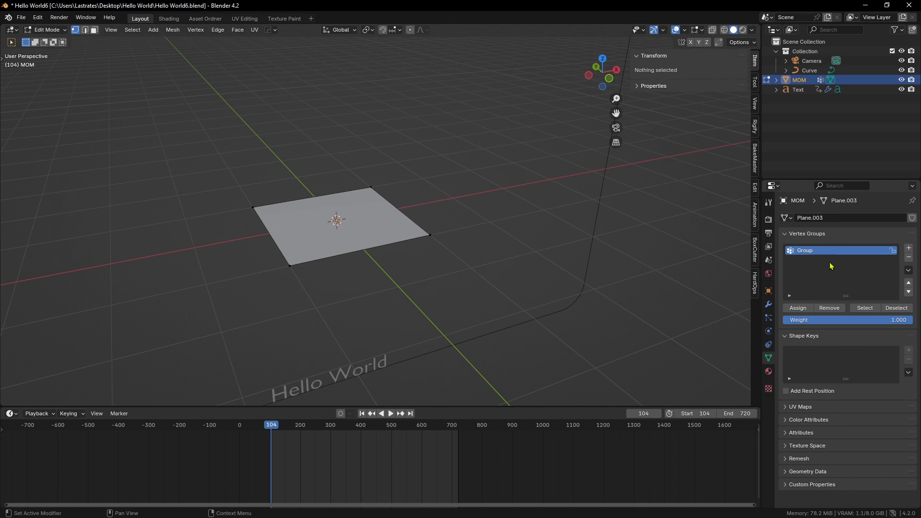
click(871, 309)
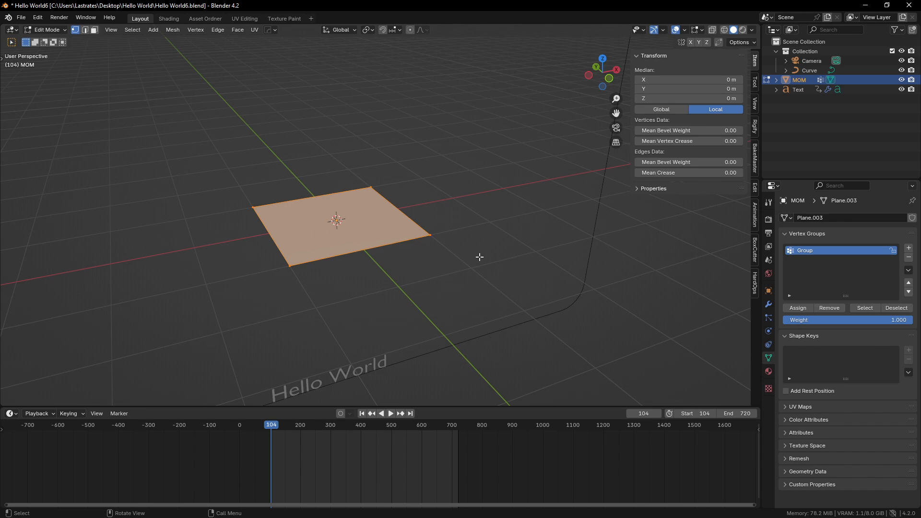
Return MOM to Object Mode and save the Hello World6.blend file
key(Tab)
scroll(426, 290, down, 3)
middle_drag(426, 291, 393, 286)
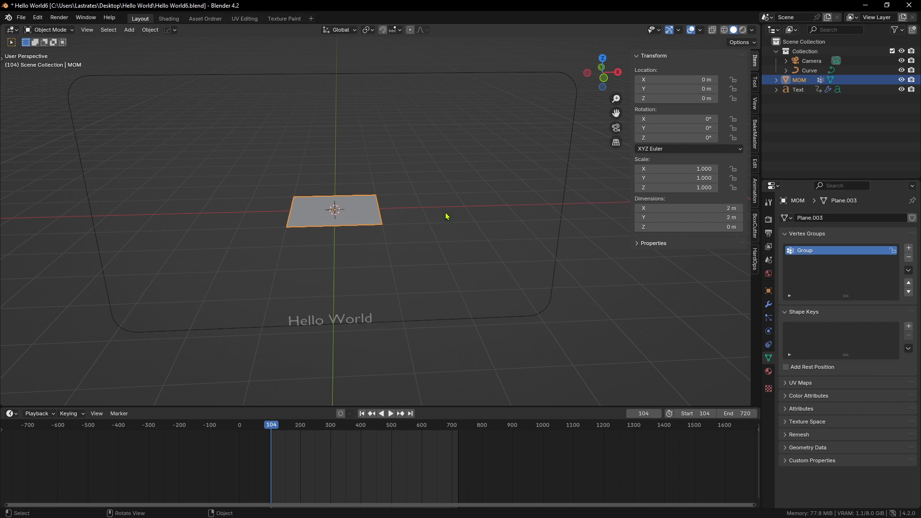
key(ctrl+s)
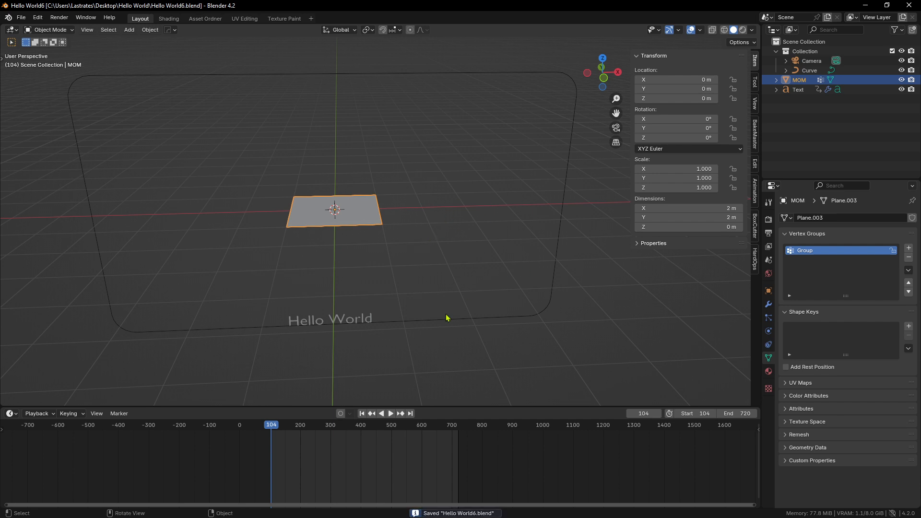
middle_drag(562, 313, 508, 286)
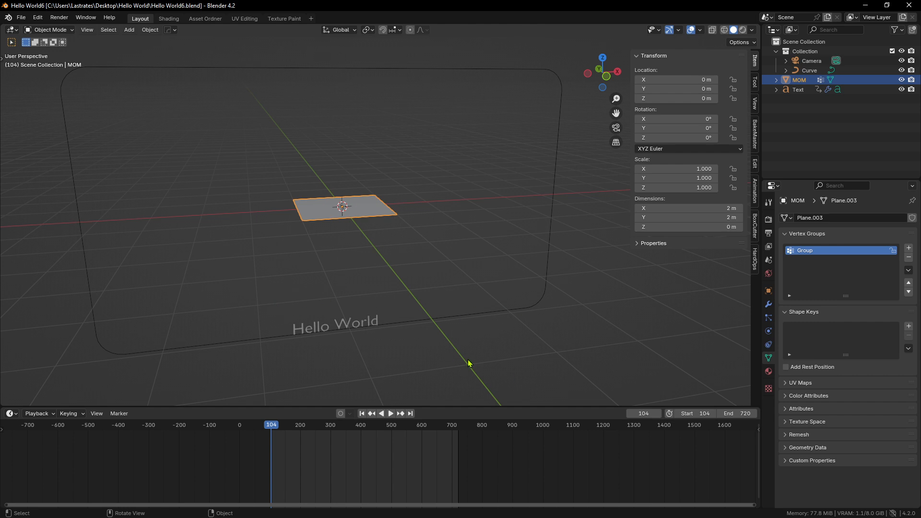
Add a Curve deform modifier to MOM and set the text's path, Curve, as its curve object
click(768, 304)
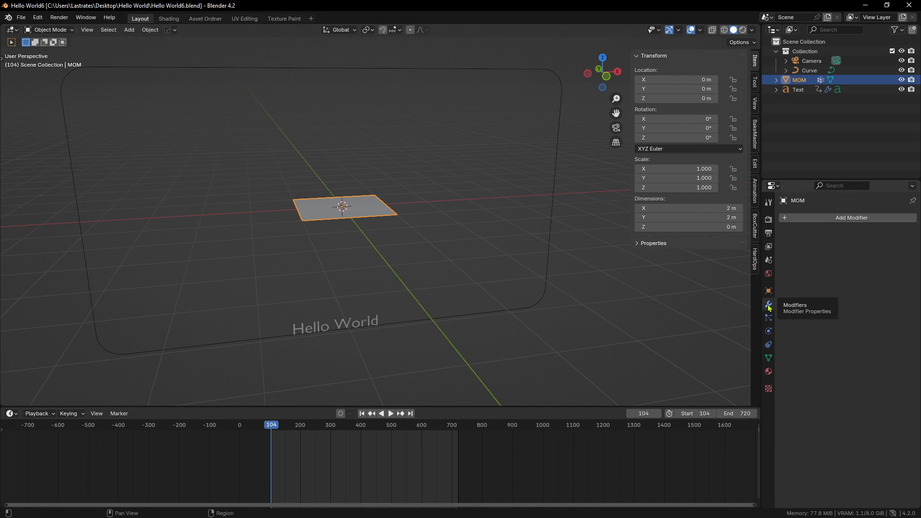
click(839, 218)
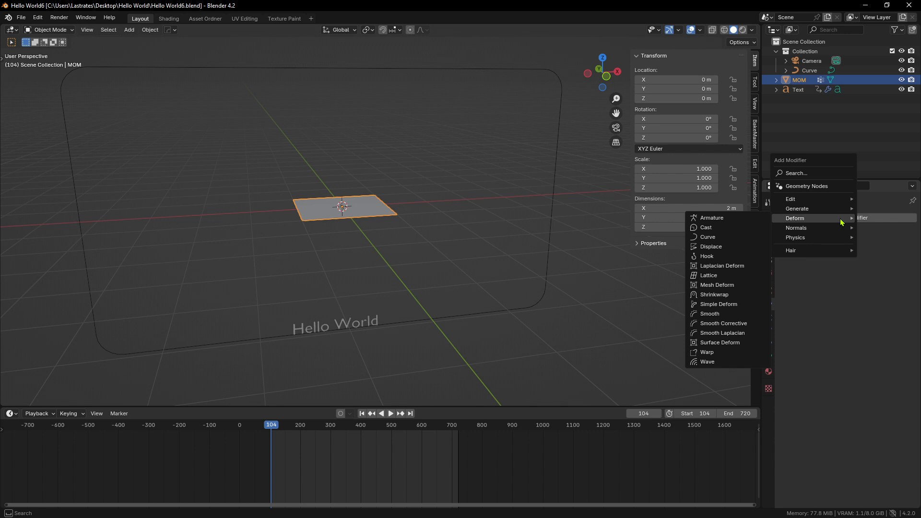
mouse_move(811, 221)
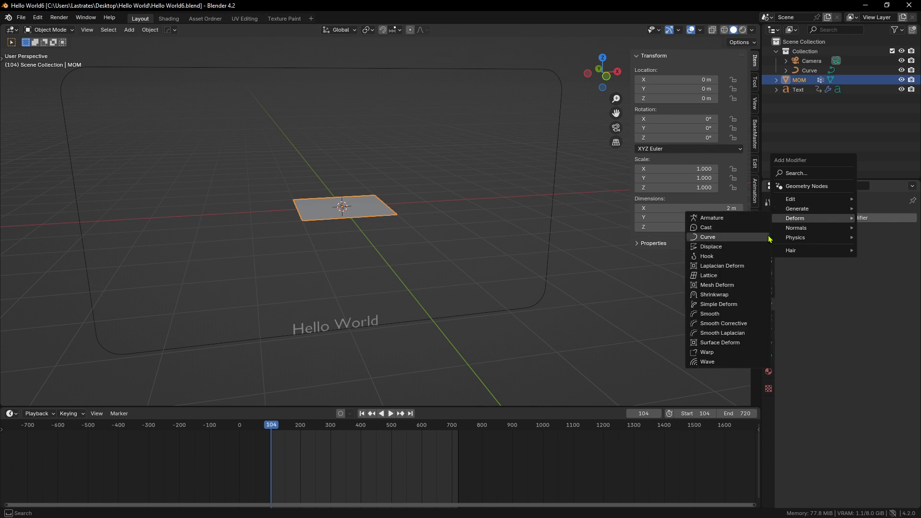
click(732, 237)
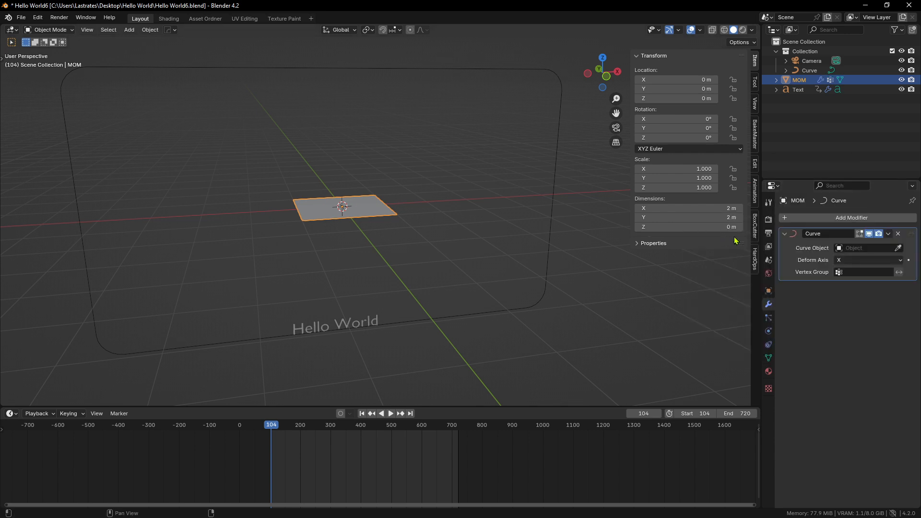
click(899, 249)
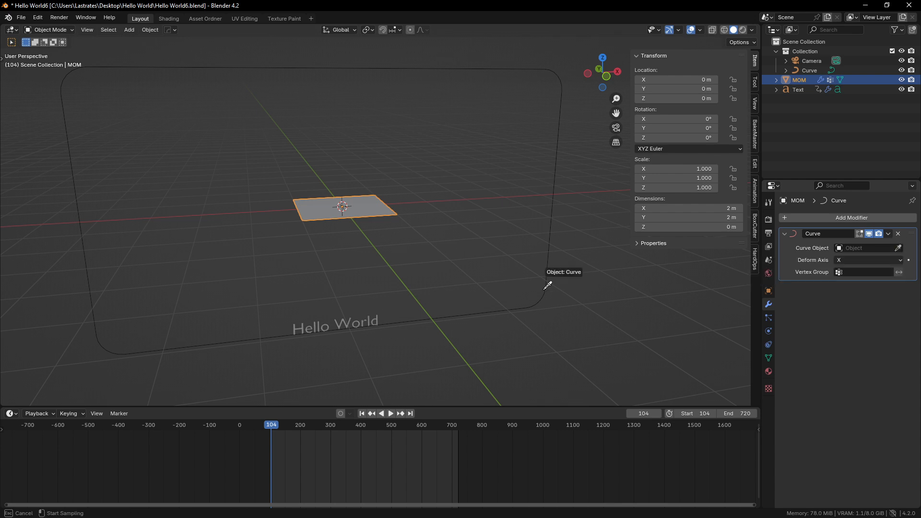
click(538, 300)
click(859, 248)
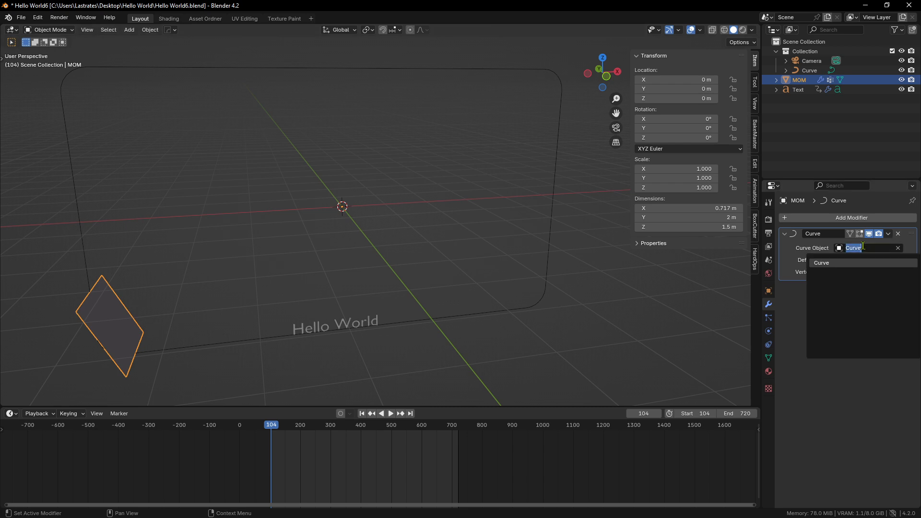
scroll(312, 372, down, 1)
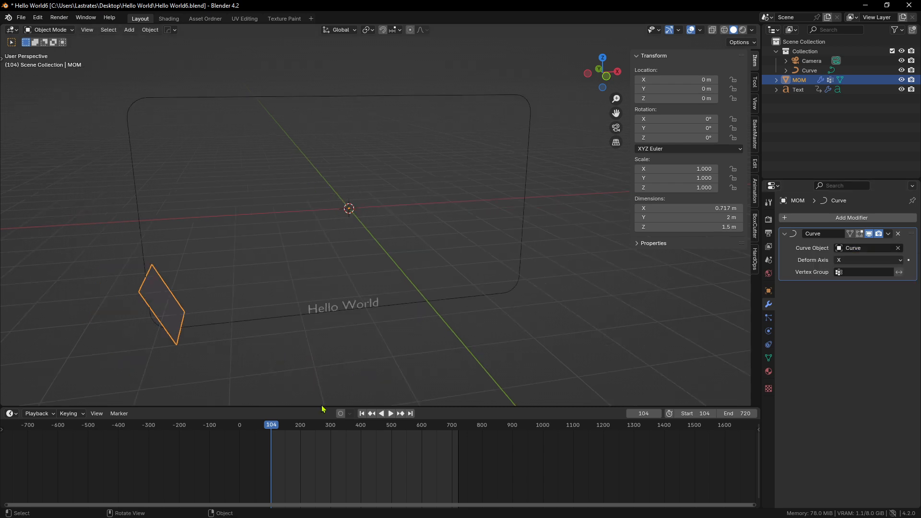
Try sliding MOM along the curve by its X location at frame 89, cancel the move and return to frame 104
mouse_move(271, 432)
mouse_down()
mouse_move(284, 432)
mouse_move(267, 432)
mouse_up()
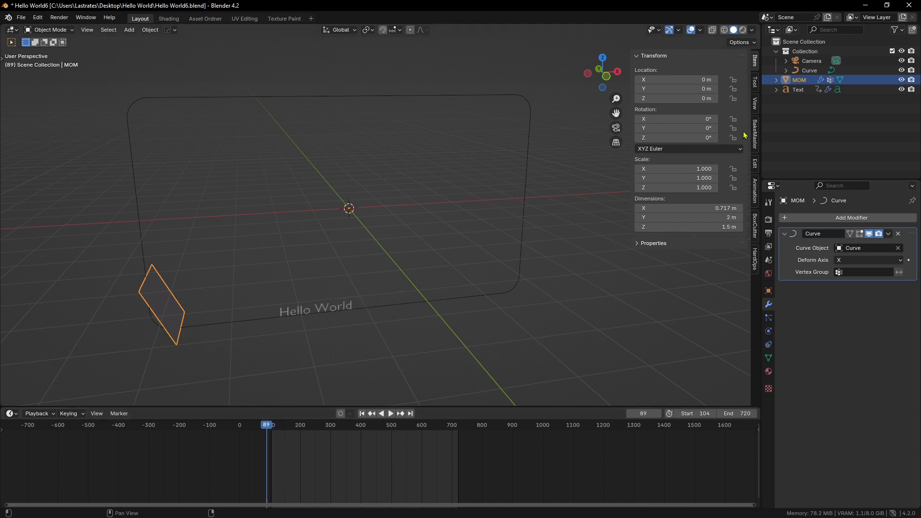
drag(680, 83, 604, 83)
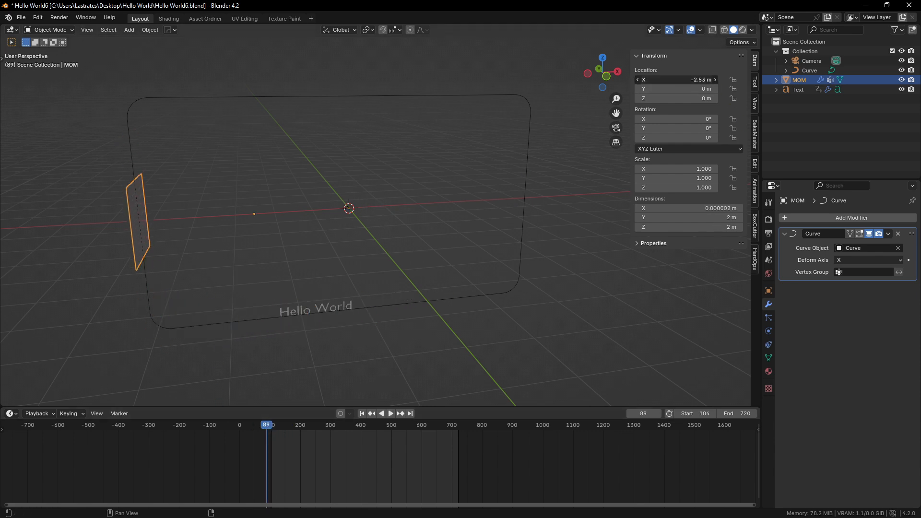
right_click(679, 83)
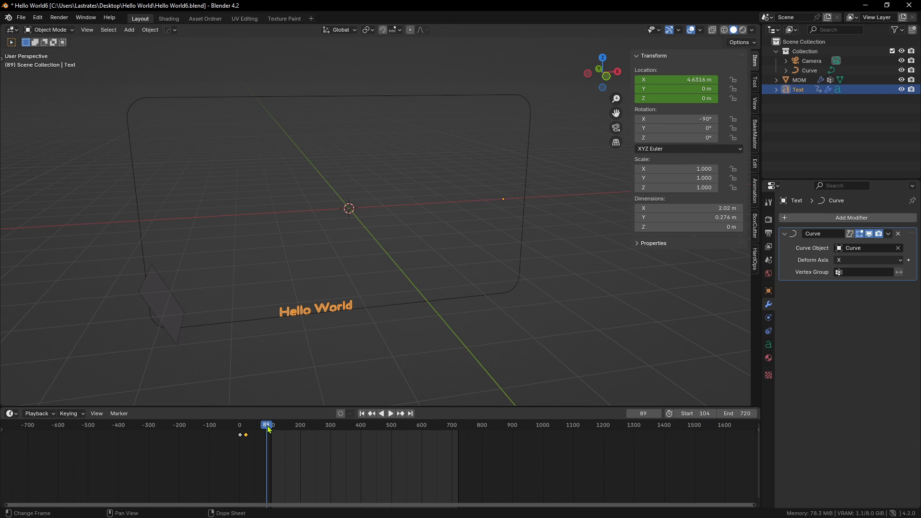
key(shift+Left)
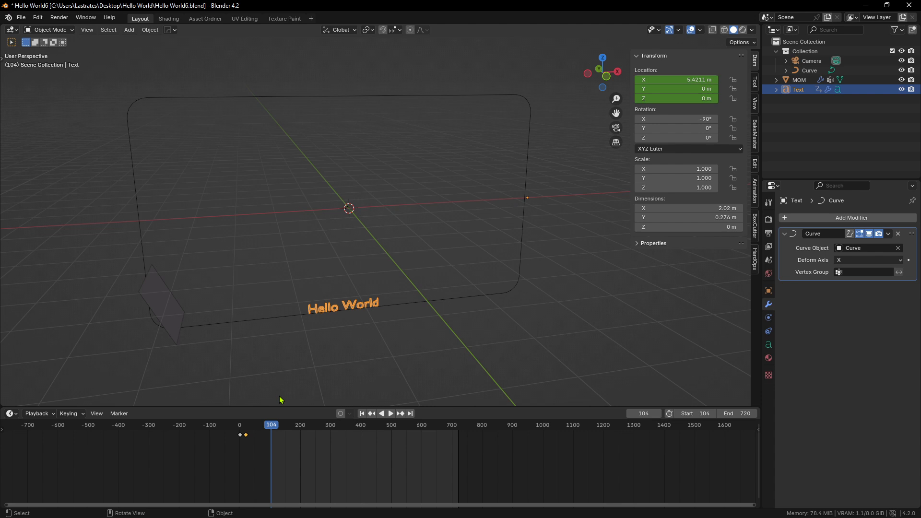
Select the Hello World text and play its animation along the curve, stopping at frame 123
click(252, 270)
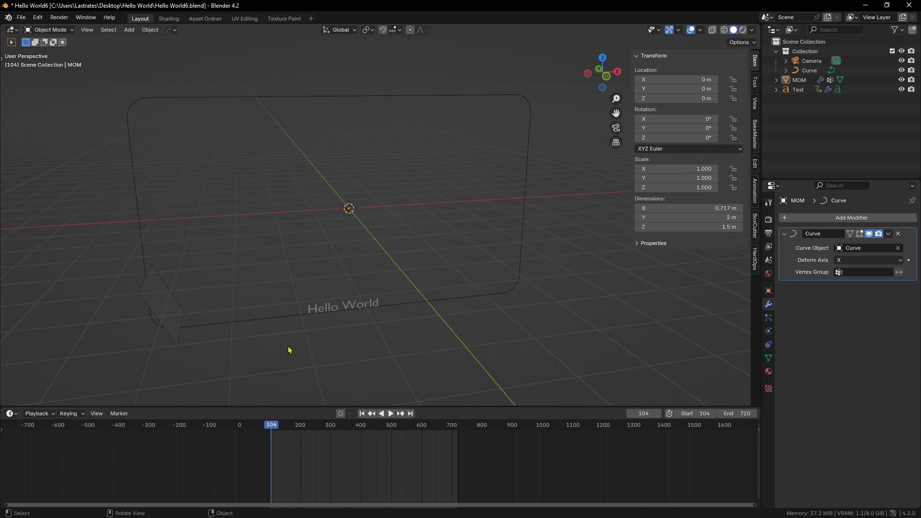
click(337, 308)
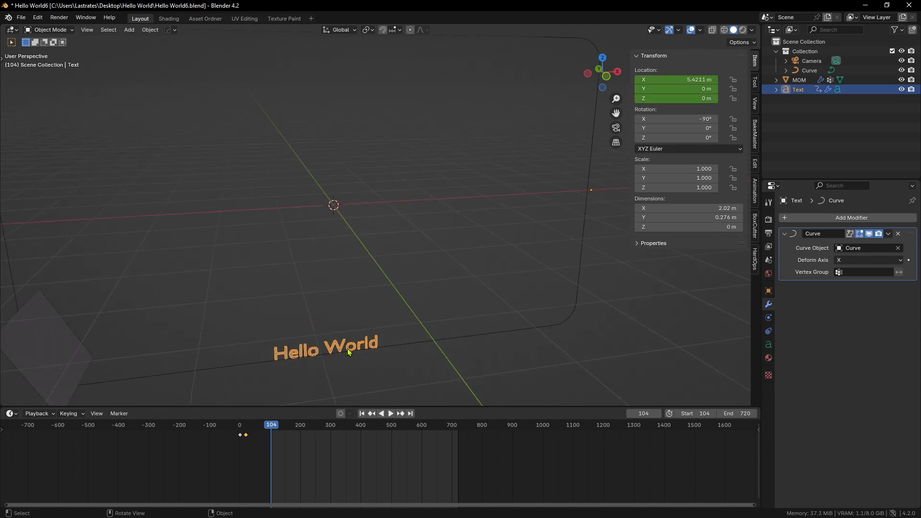
key(space)
key(space)
click(158, 298)
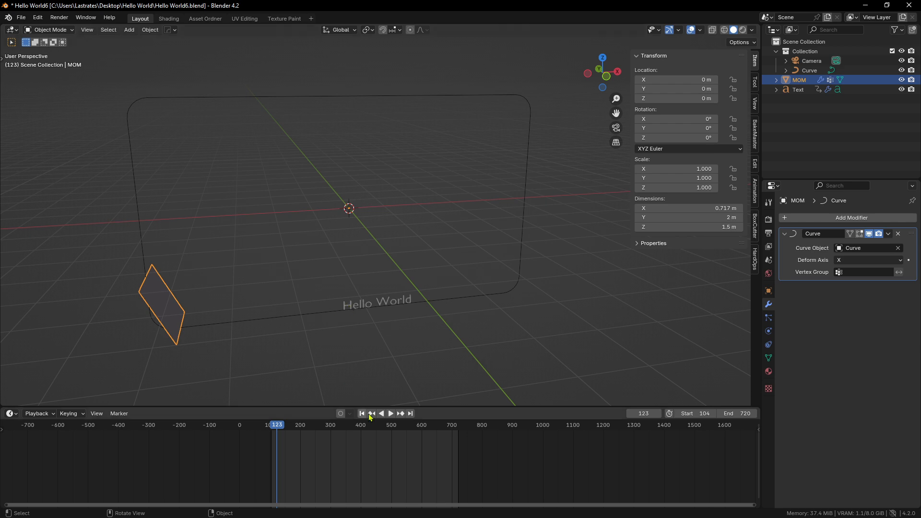
shift+click(368, 306)
click(150, 30)
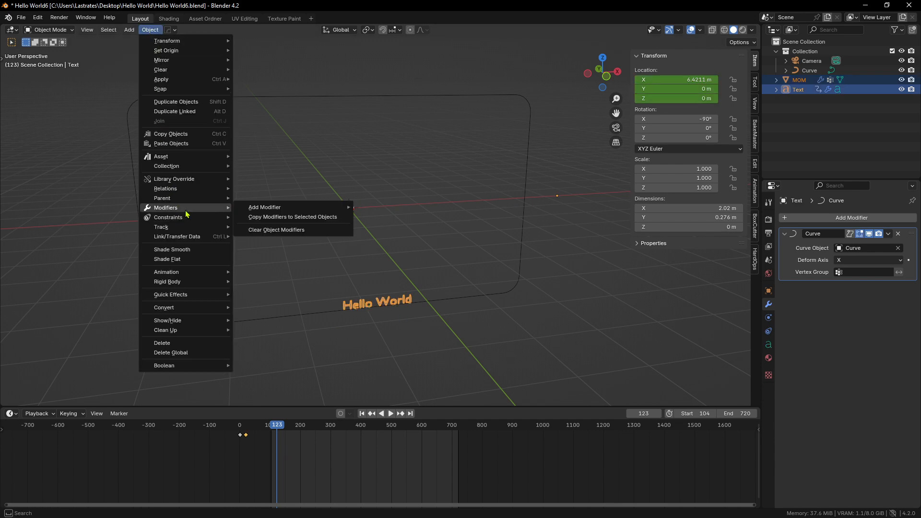
mouse_move(183, 241)
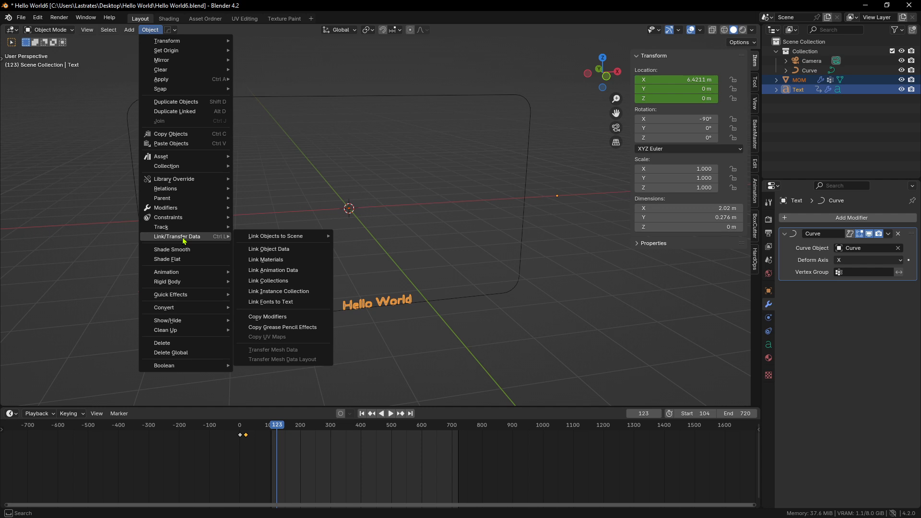
click(276, 271)
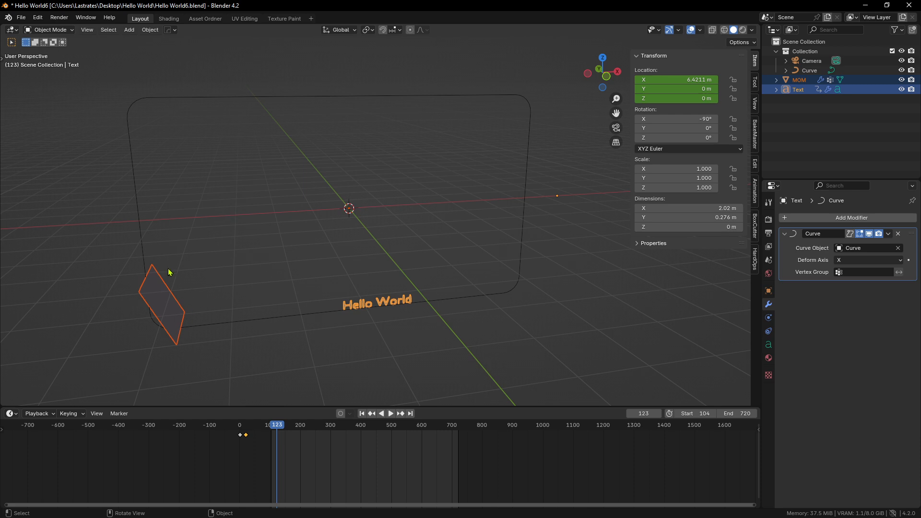
click(314, 319)
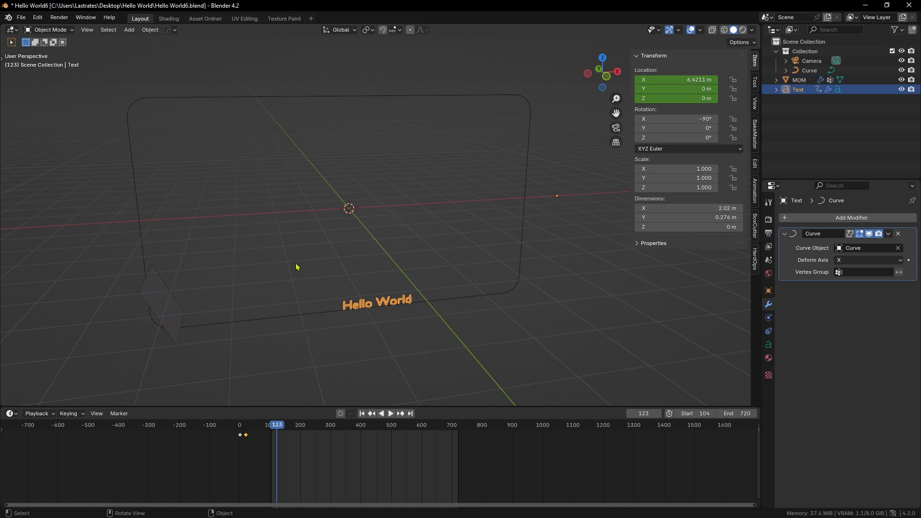
Select MOM with the Hello World text as the active object and link the text's animation data to MOM
click(163, 319)
shift+click(358, 303)
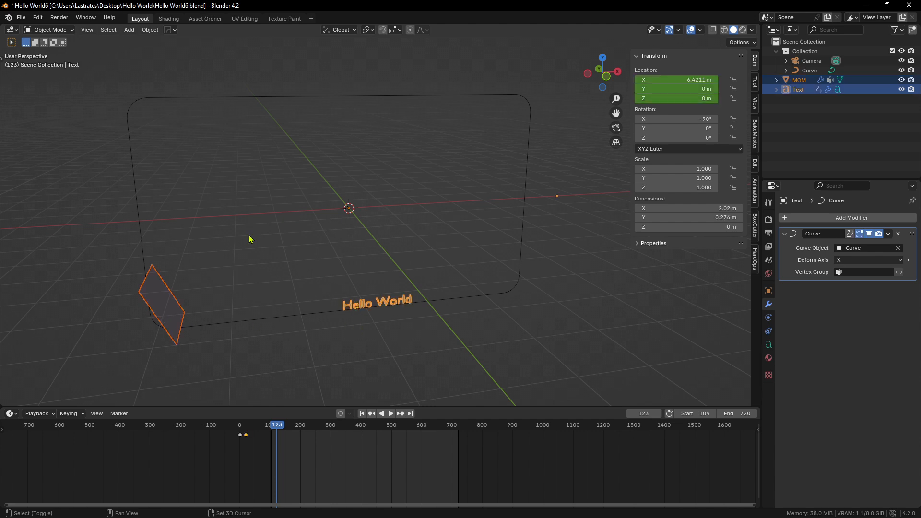
click(150, 30)
click(152, 31)
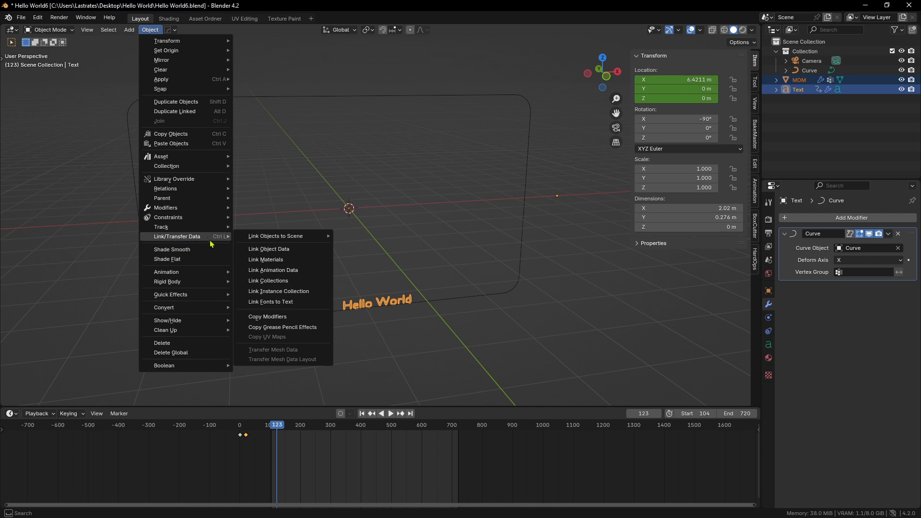
click(269, 271)
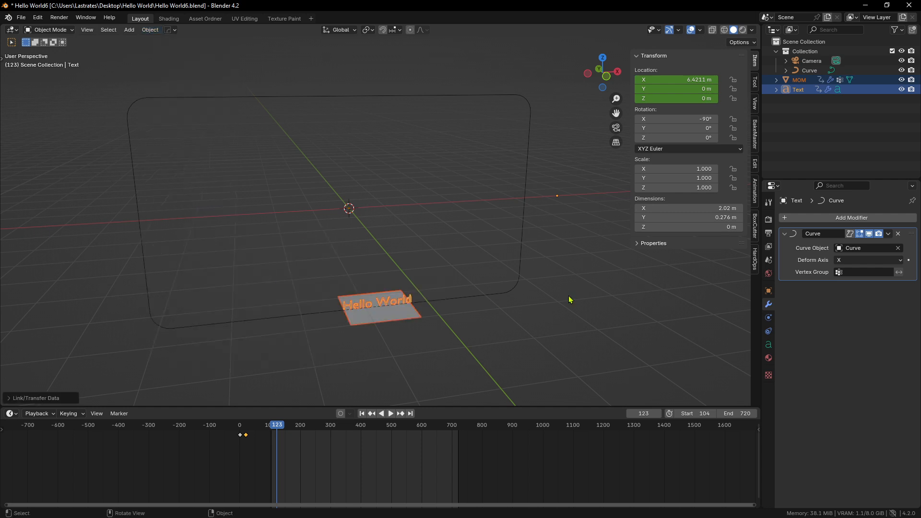
Select MOM, try shifting its keyframes along the timeline and cancel the move
click(397, 323)
click(383, 318)
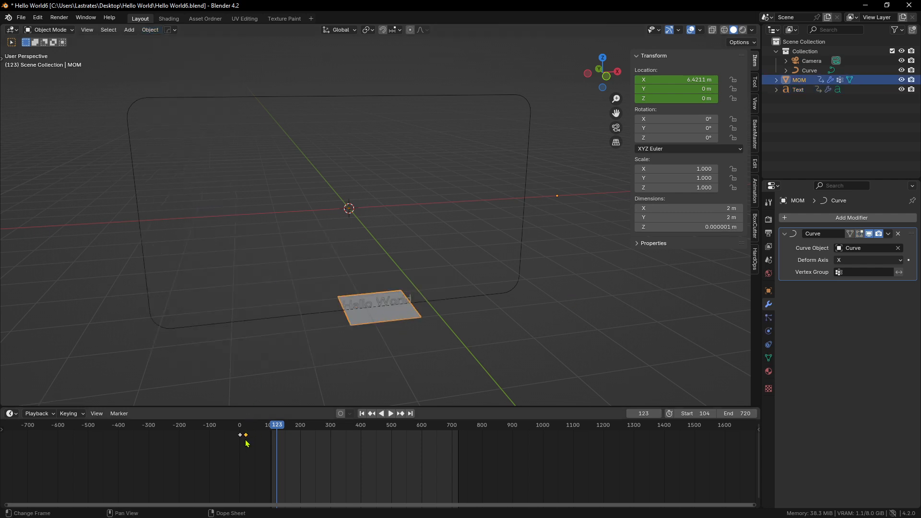
drag(262, 446, 228, 426)
key(g)
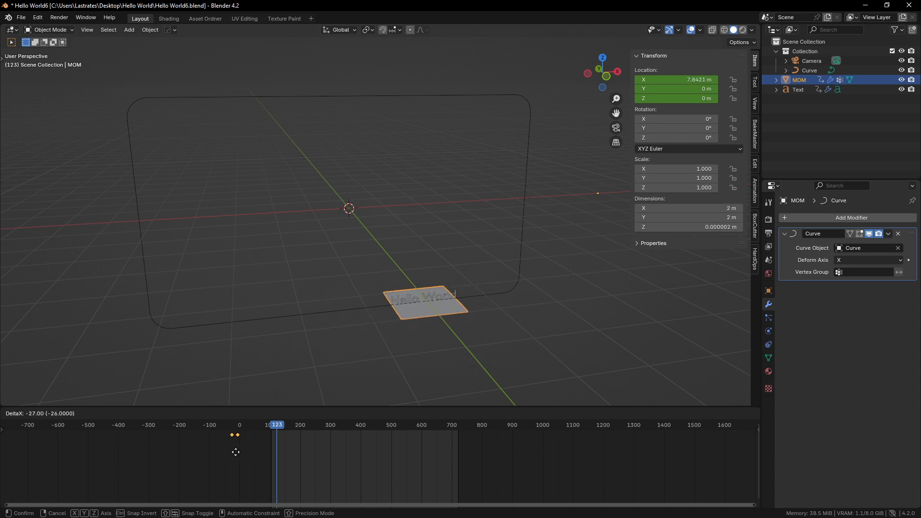
right_click(249, 454)
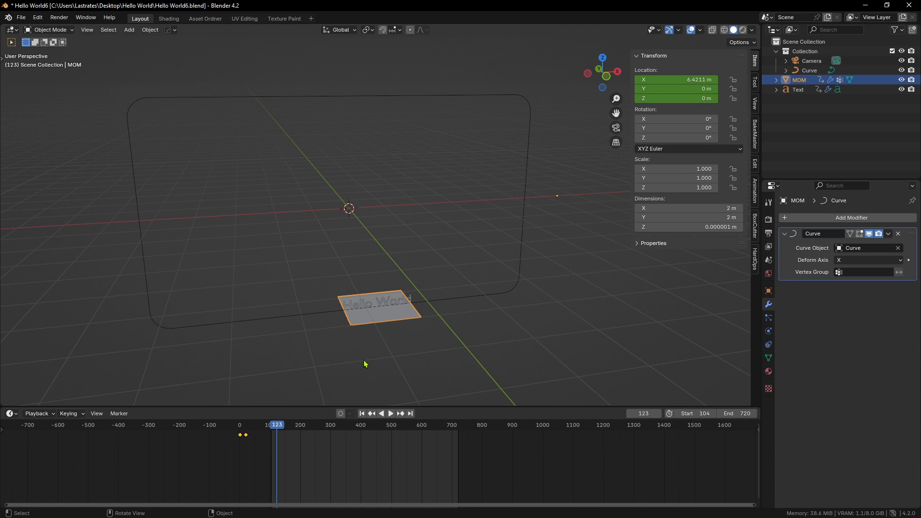
Deselect everything and add a cube mesh at the world origin
click(404, 243)
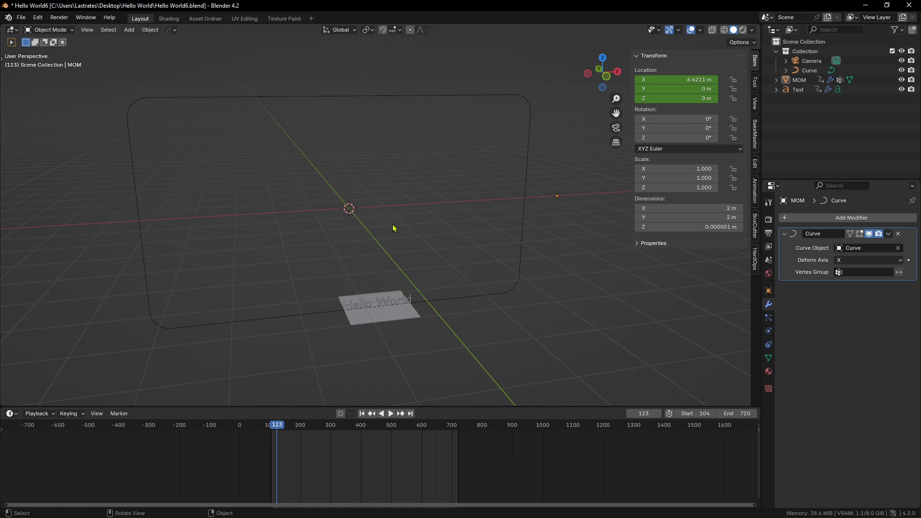
key(shift+a)
mouse_move(351, 199)
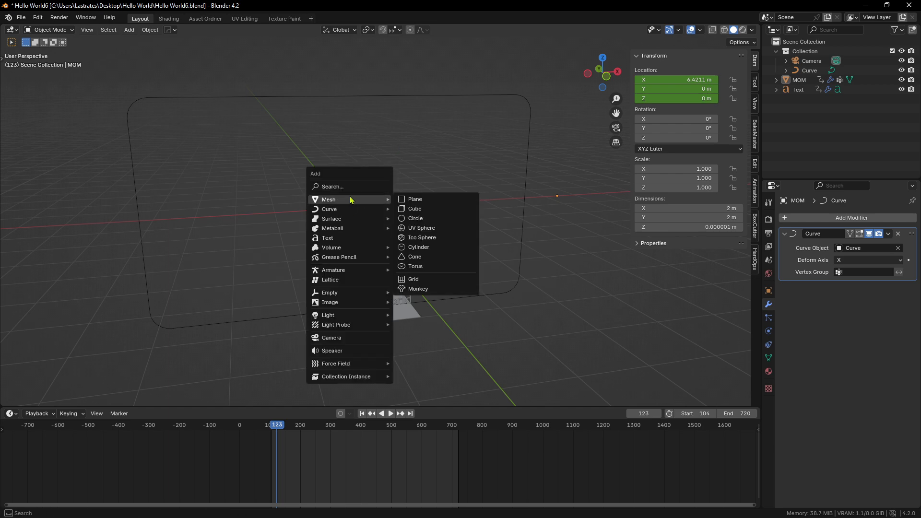
click(429, 209)
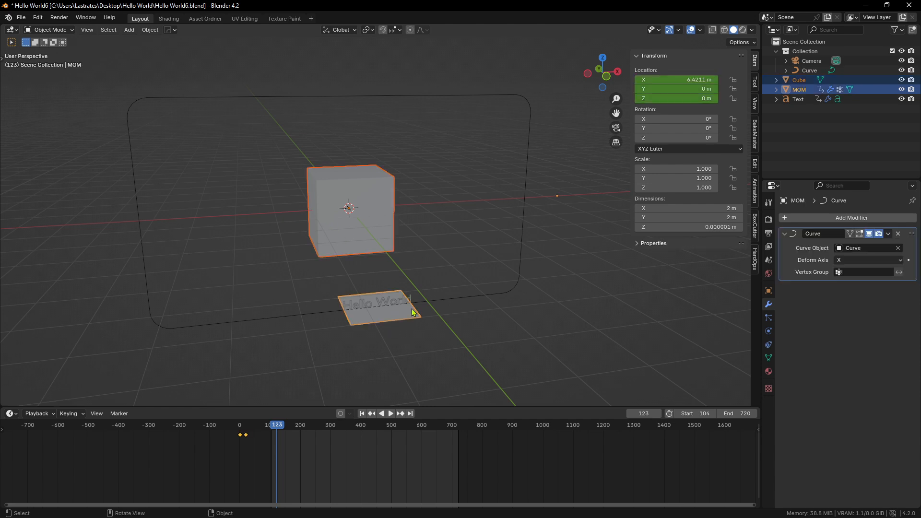
Try linking MOM's animation data to the cube, and undo it
click(150, 29)
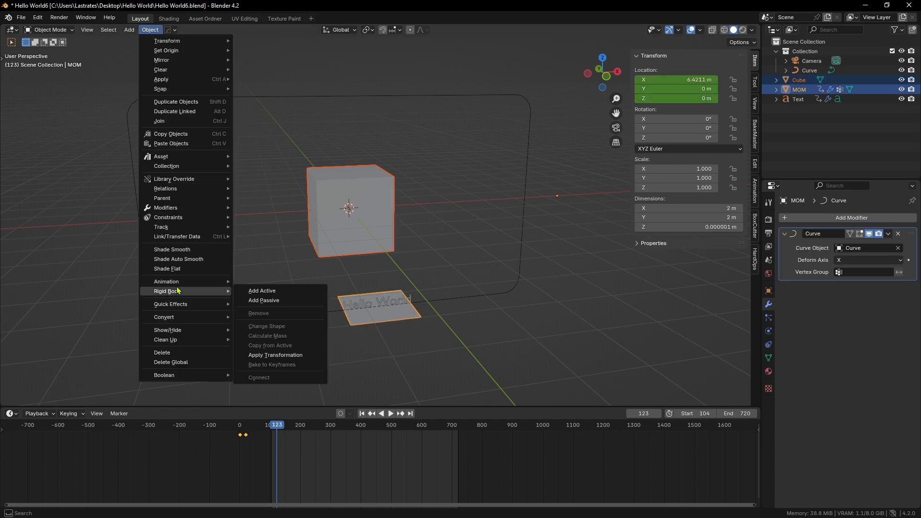
mouse_move(182, 238)
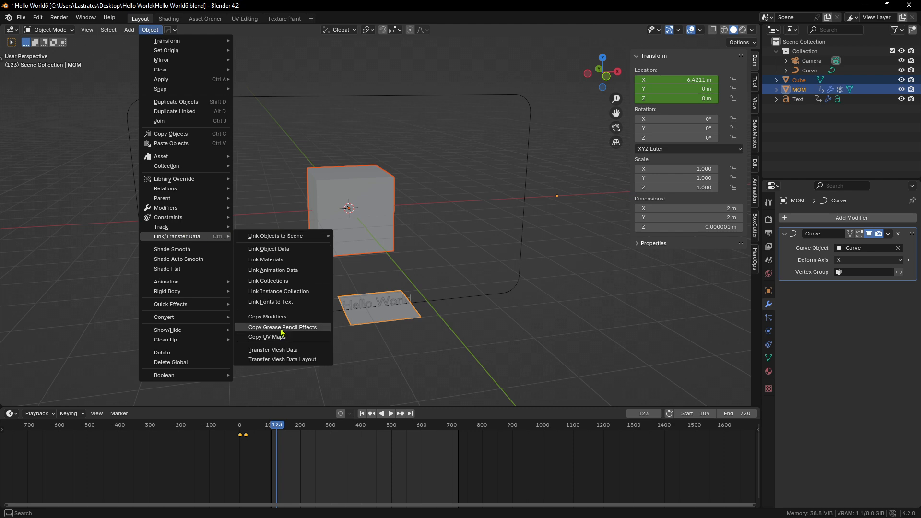
click(287, 275)
key(ctrl+z)
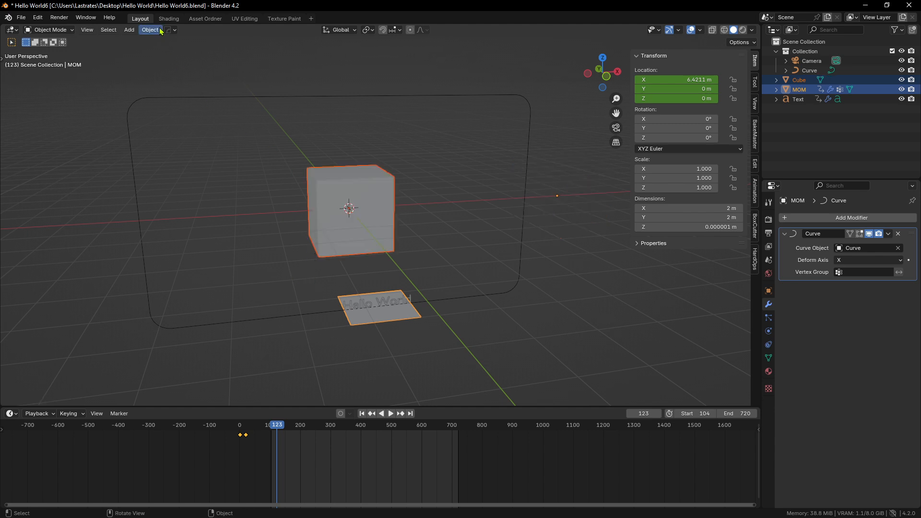
Add a Curve deform modifier to the cube and set the text's path, Curve, as its curve object
scroll(300, 259, up, 2)
click(333, 219)
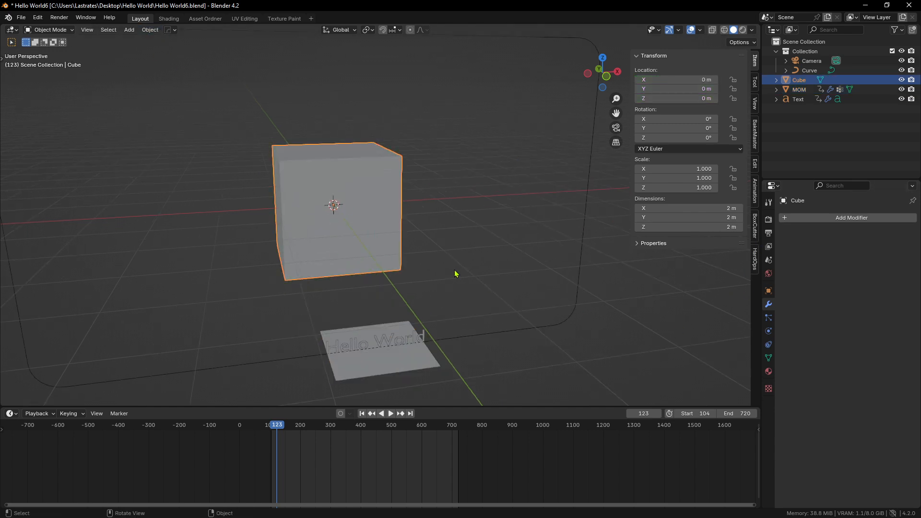
click(838, 218)
mouse_move(818, 213)
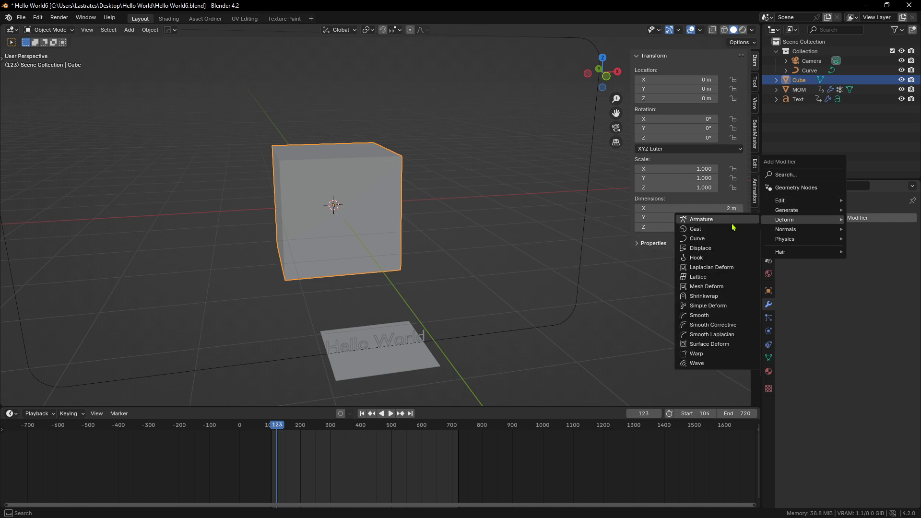
click(697, 238)
click(898, 248)
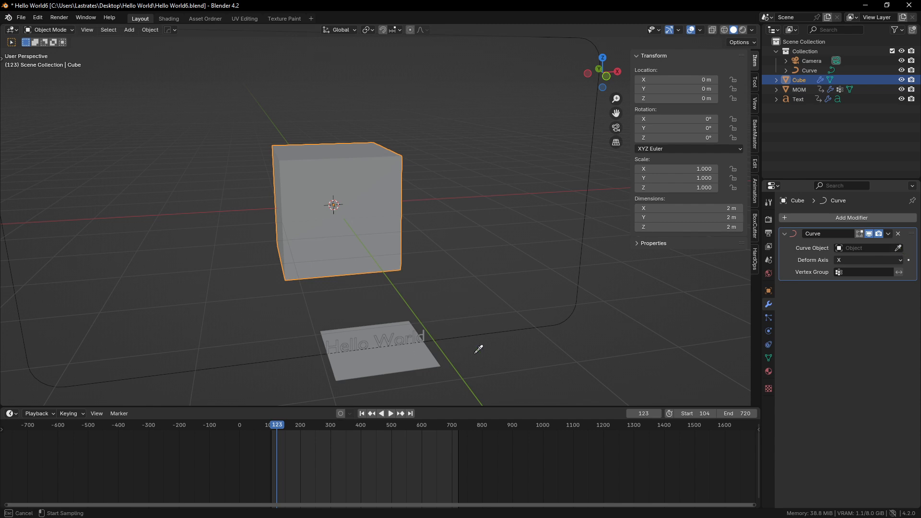
click(511, 332)
middle_drag(194, 274, 256, 325)
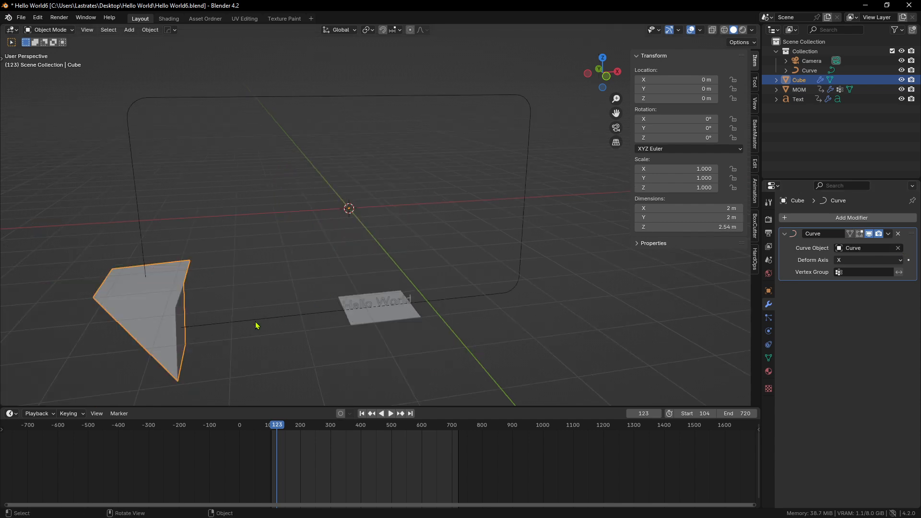
Link MOM's animation data to the cube, with MOM as the active object
shift+click(390, 330)
click(150, 29)
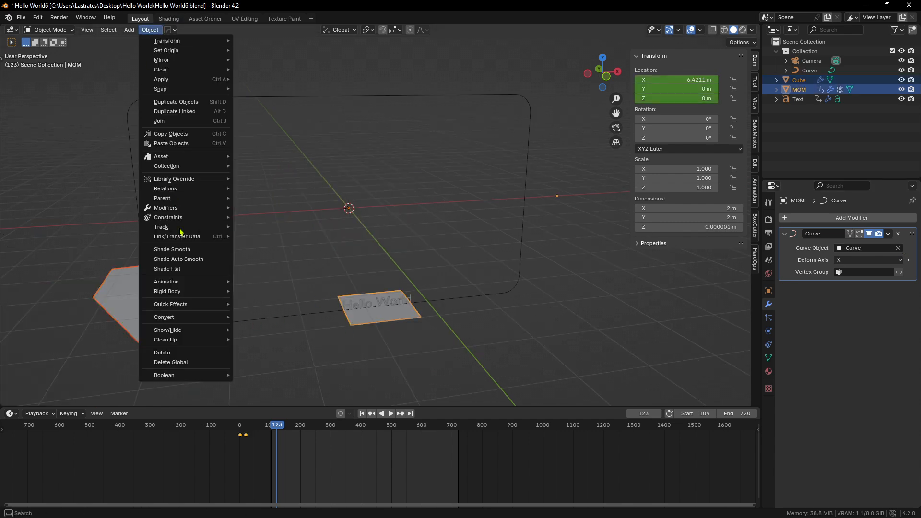
mouse_move(174, 237)
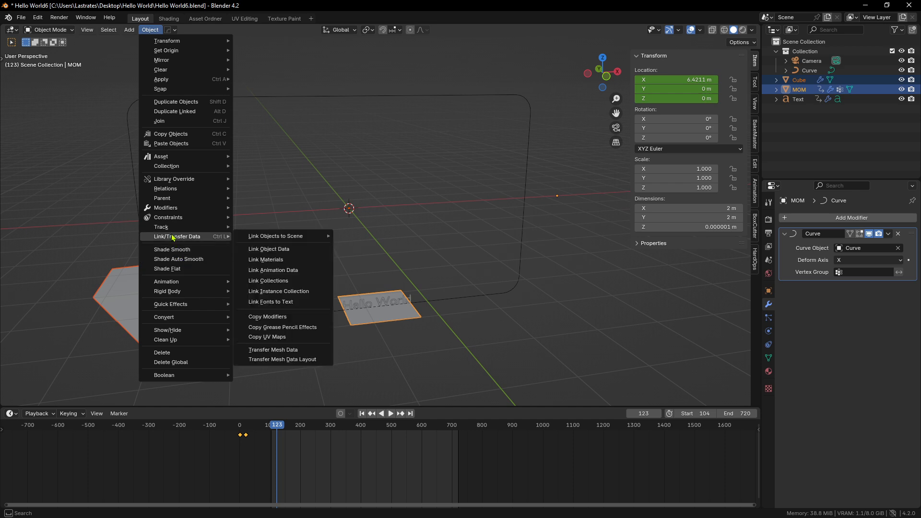
click(294, 270)
Test the cube's linked animation by moving the cube and playing to frame 210, and delete the cube
click(409, 343)
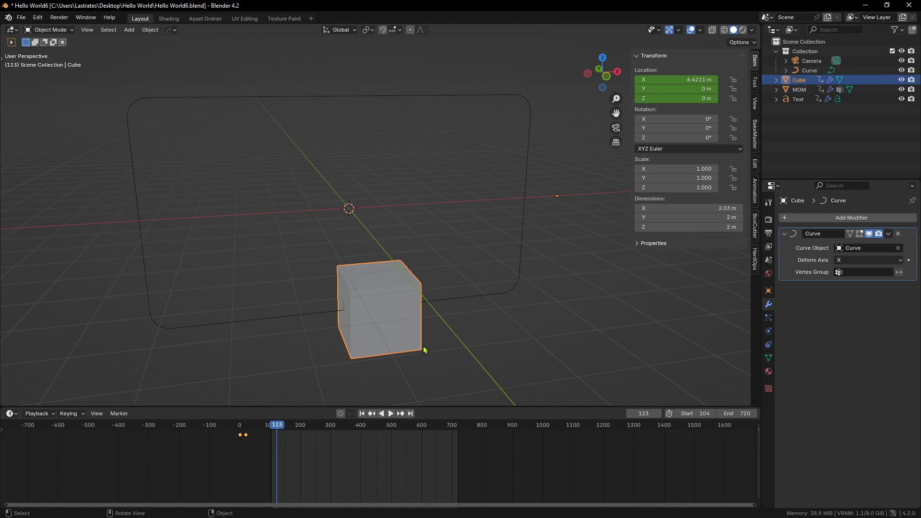
key(g)
click(404, 53)
key(space)
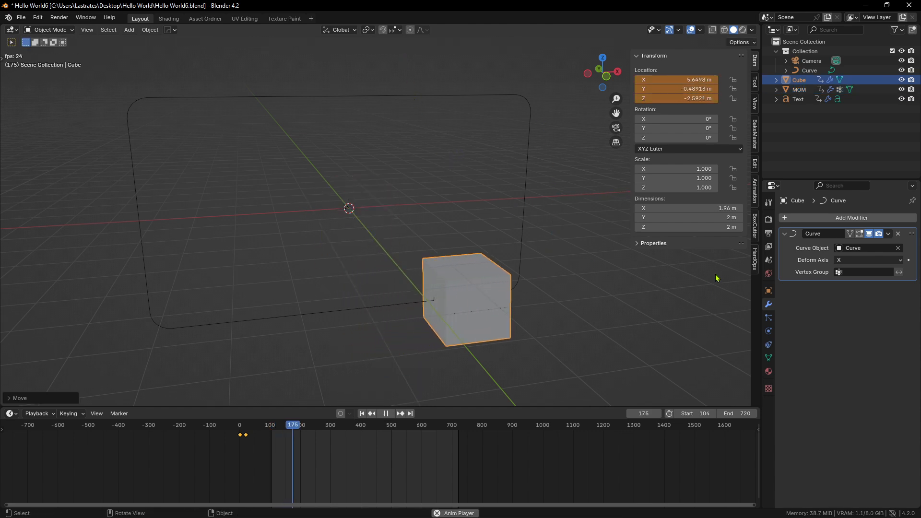
key(space)
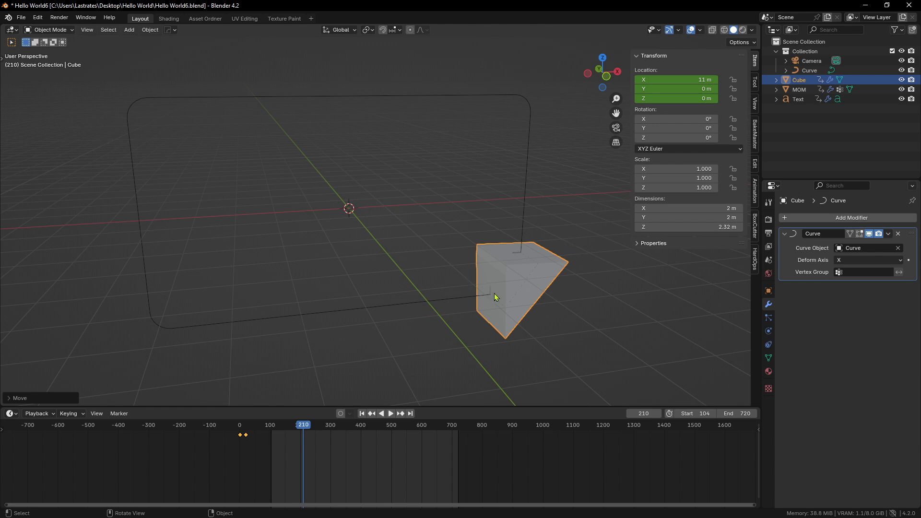
key(Delete)
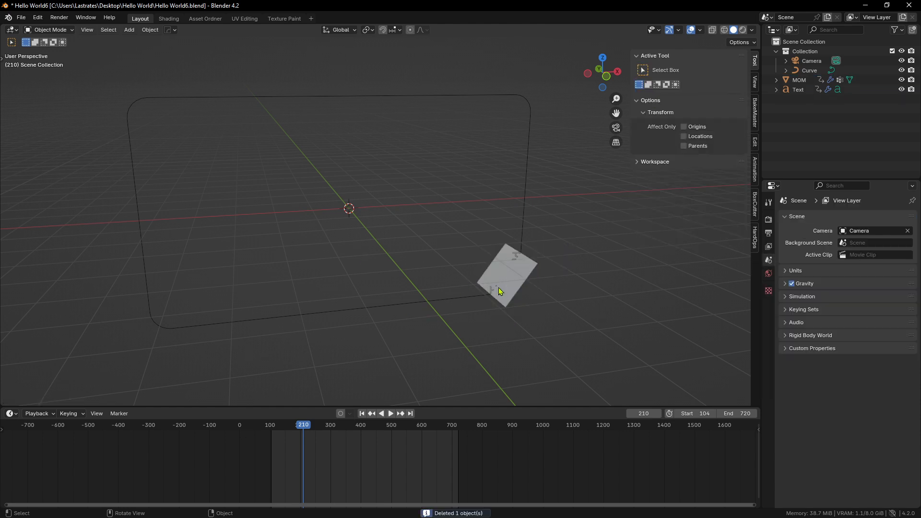
Return to frame 104, select MOM and examine how it sits with the Hello World text
click(363, 414)
scroll(263, 291, up, 2)
shift+middle_drag(379, 303, 412, 246)
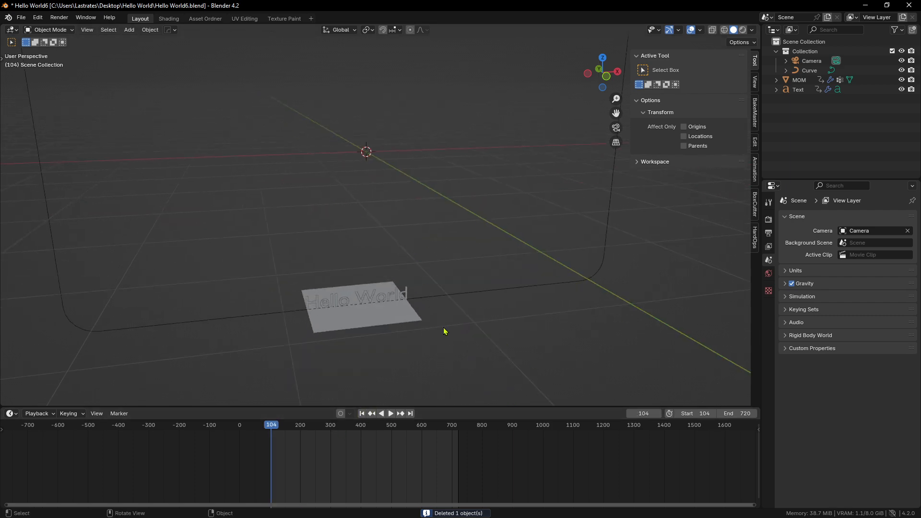
click(358, 320)
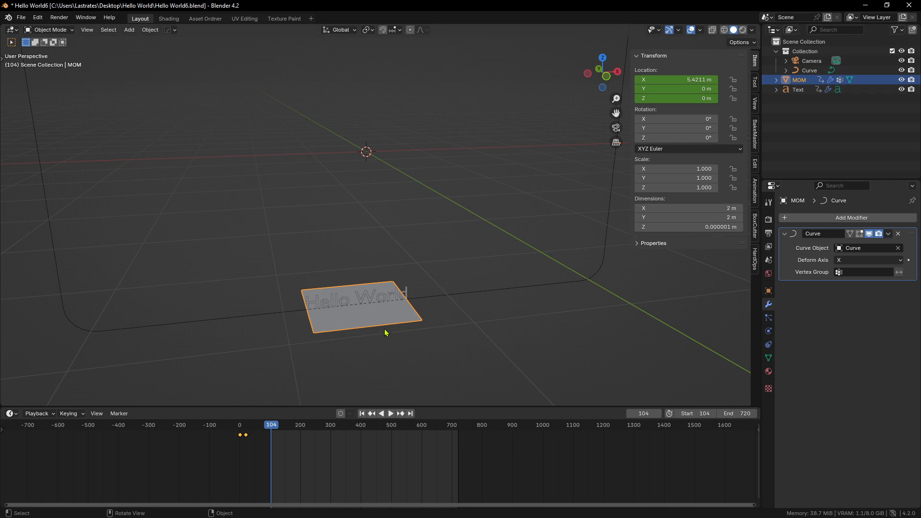
middle_drag(389, 303, 395, 291)
scroll(395, 292, up, 3)
scroll(382, 363, down, 1)
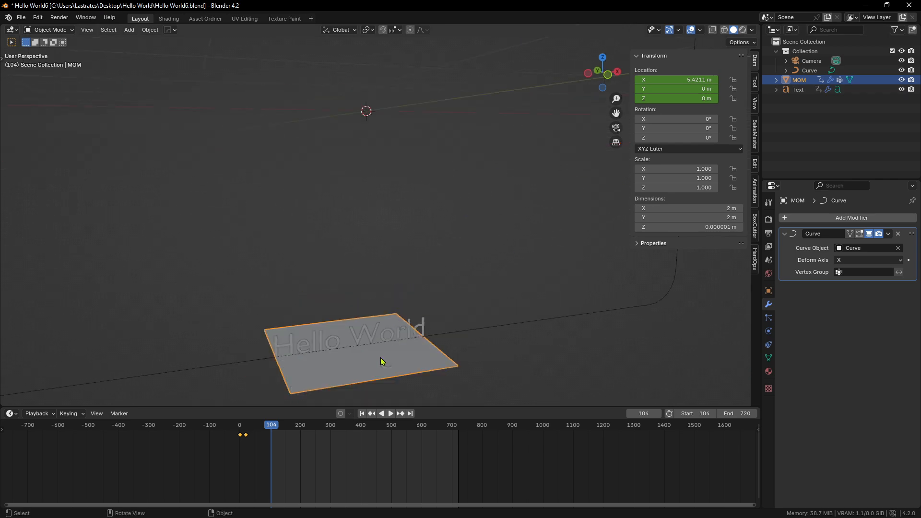
middle_drag(383, 363, 401, 341)
scroll(401, 341, up, 2)
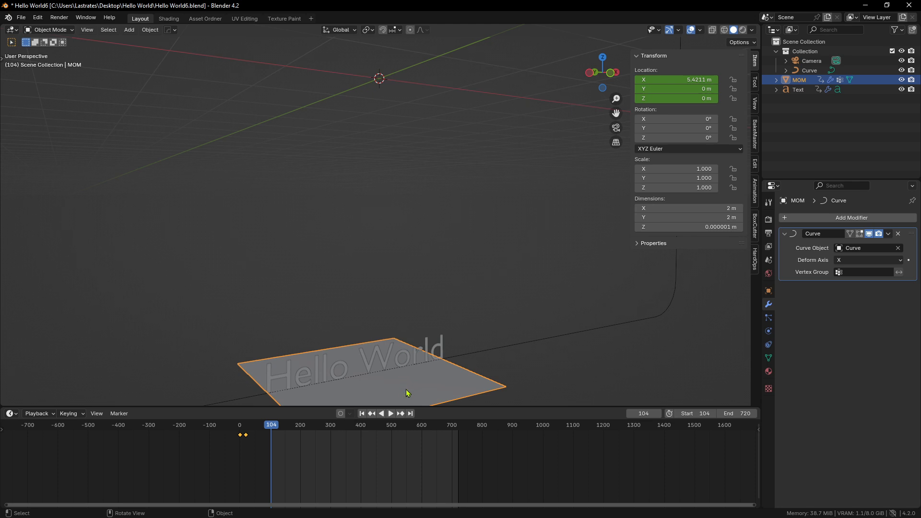
Select the Hello World text, try shifting its keyframes along the timeline and cancel the moves
click(437, 348)
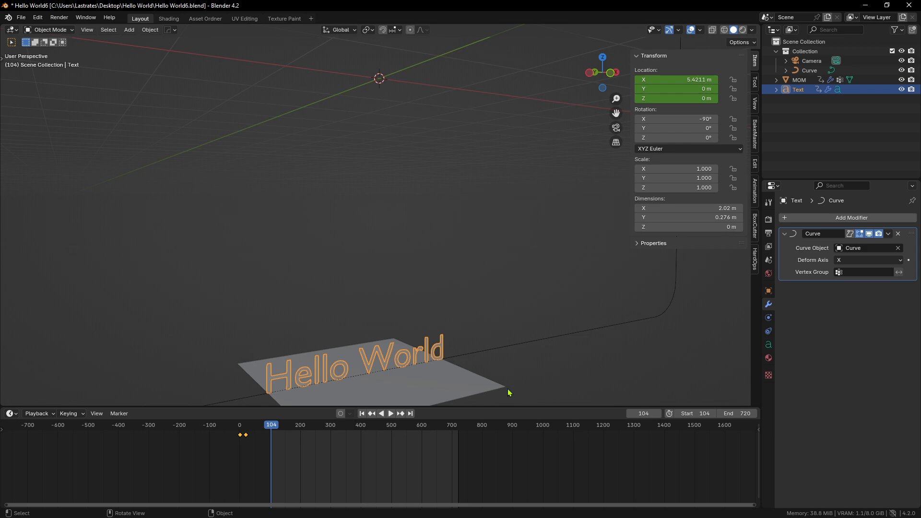
scroll(462, 261, down, 3)
drag(268, 448, 202, 431)
key(g)
right_click(242, 451)
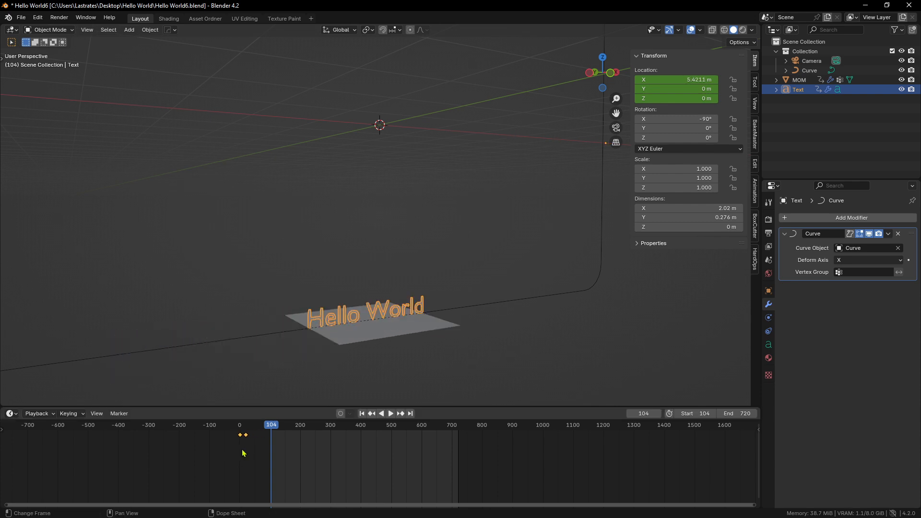
key(g)
right_click(294, 448)
Select MOM beneath the Hello World text and disable it in renders
middle_drag(419, 357, 397, 345)
shift+middle_drag(398, 342, 399, 302)
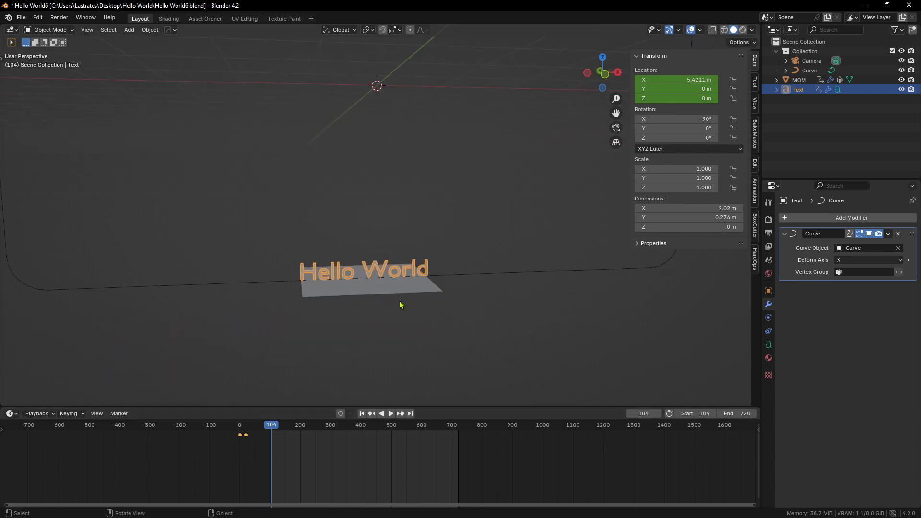
scroll(401, 305, down, 2)
scroll(409, 327, down, 2)
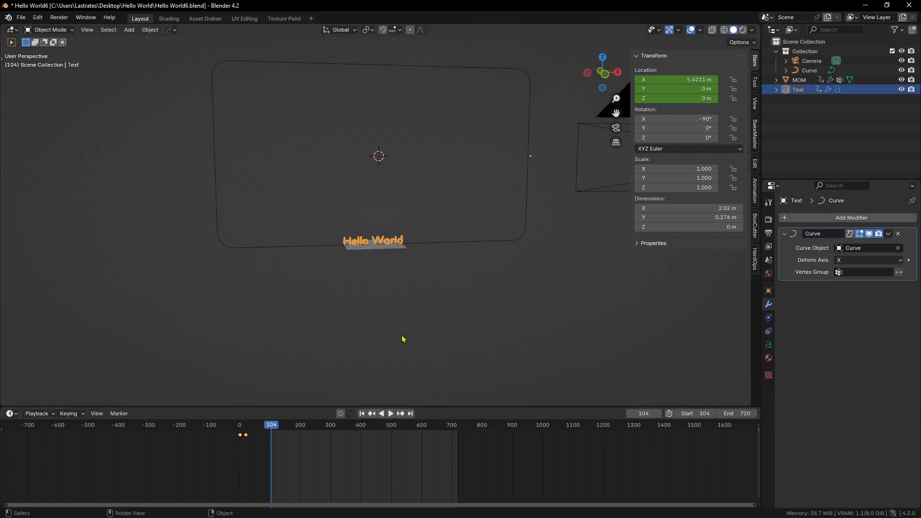
scroll(409, 353, up, 3)
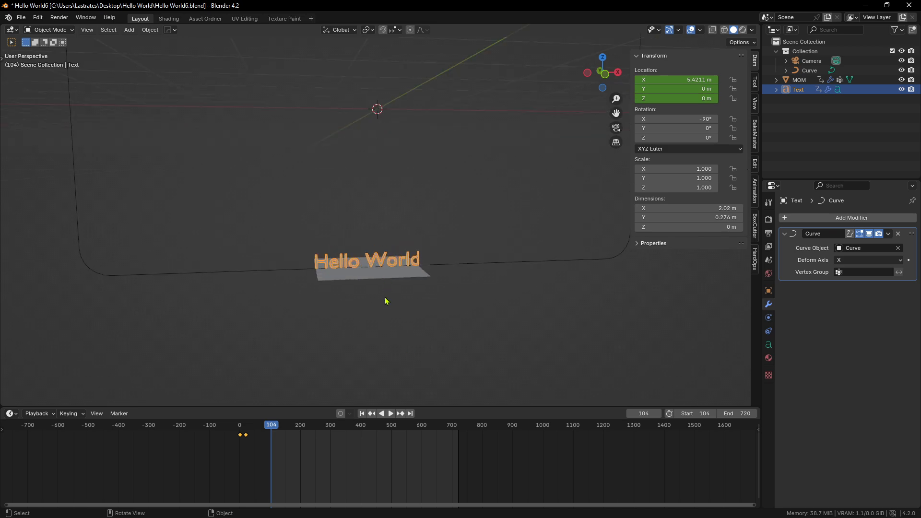
click(392, 284)
middle_drag(467, 249, 480, 270)
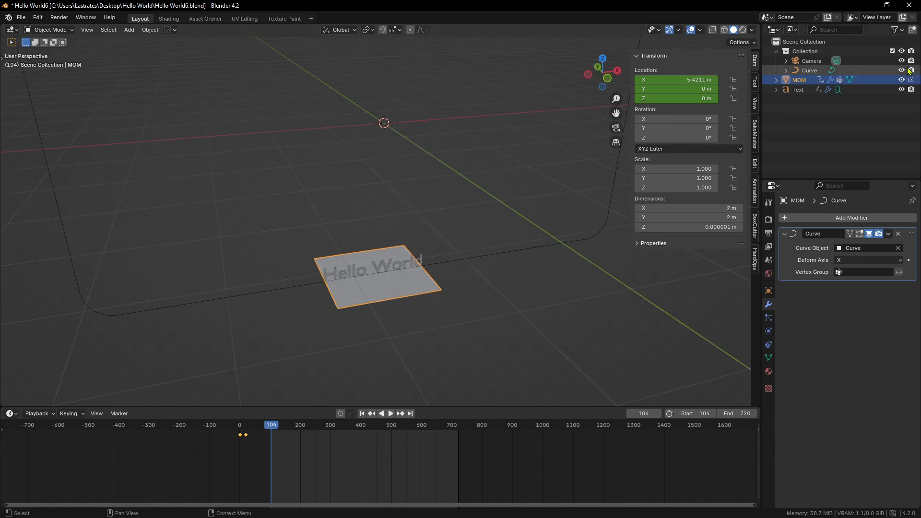
Show the Disable in Viewports toggles in the outliner, and test hiding and restoring MOM with its toggle
click(896, 30)
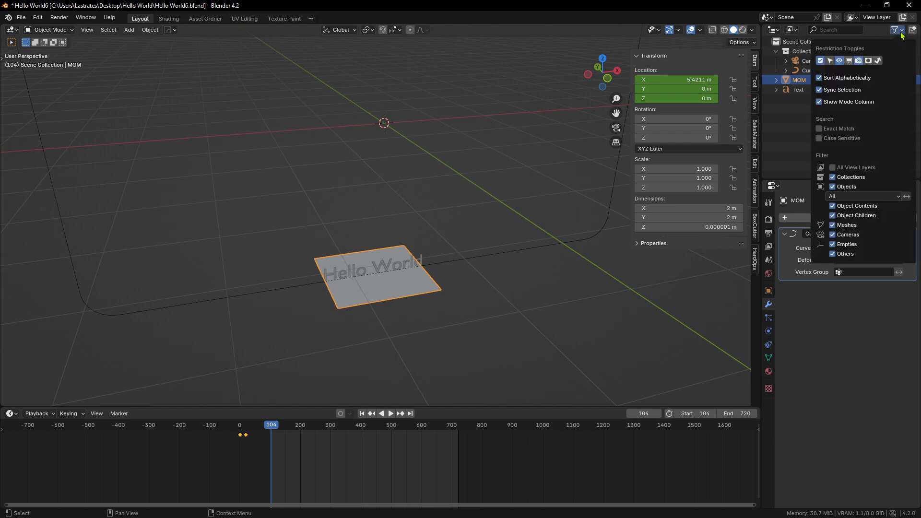
click(853, 62)
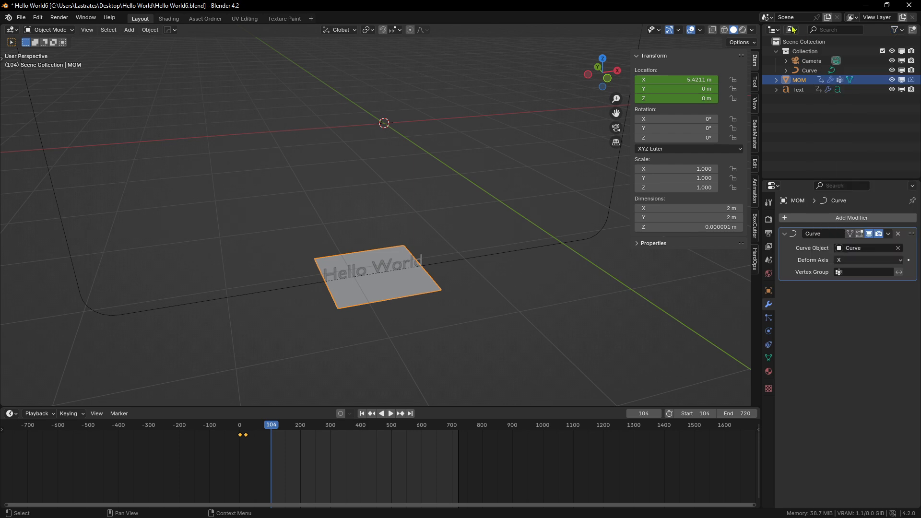
click(902, 80)
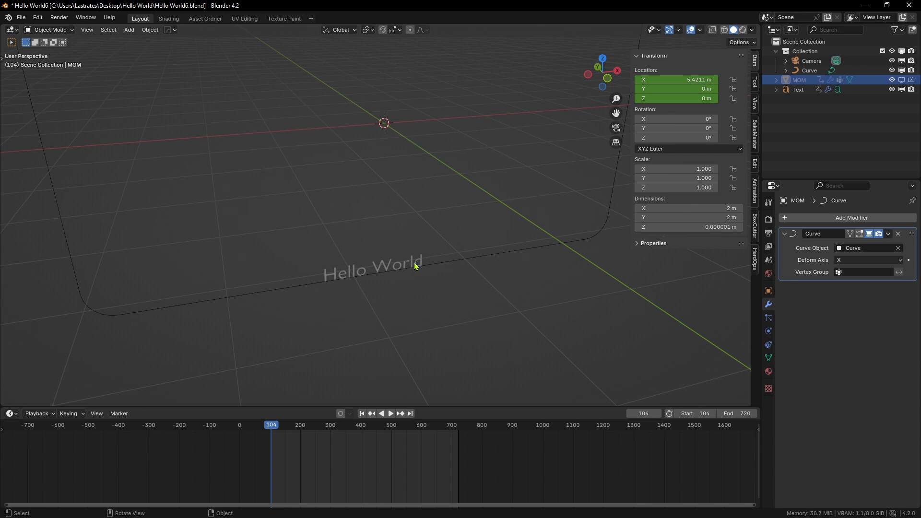
click(902, 80)
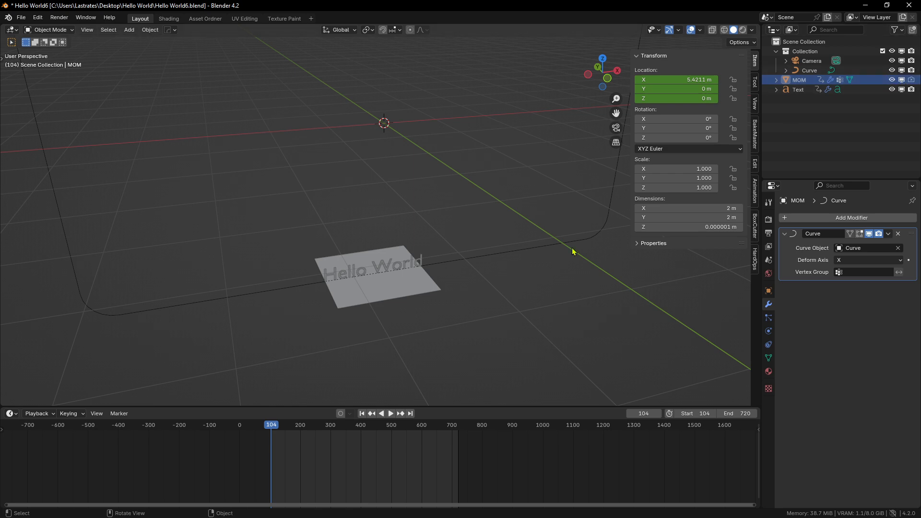
Select MOM and play its animation along the curve with the text, stopping at frame 115
click(377, 293)
middle_drag(558, 321, 474, 304)
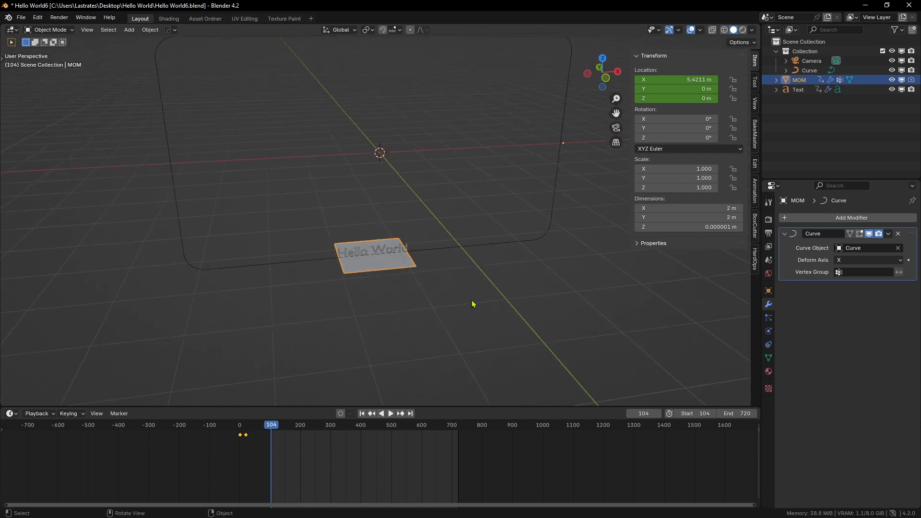
key(space)
key(space)
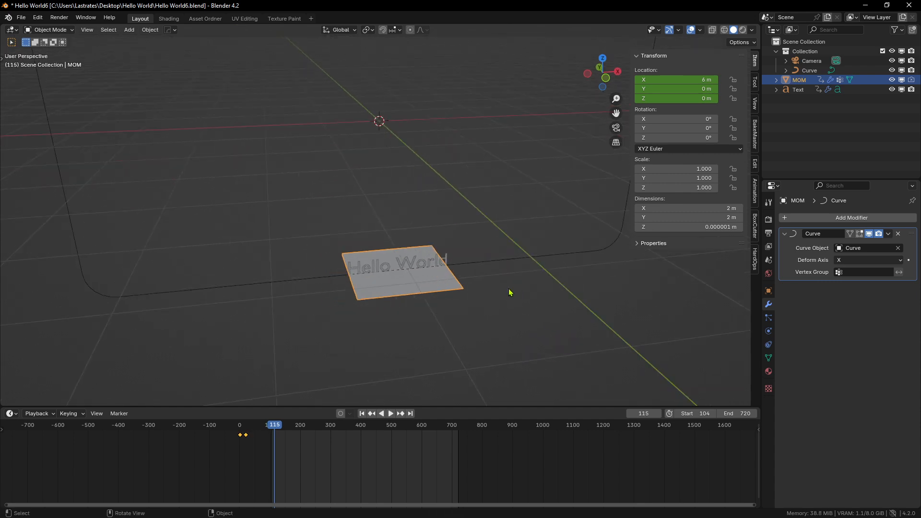
Play MOM's animation along the curve from the first frame of the range and stop at frame 287
click(361, 414)
scroll(416, 251, down, 5)
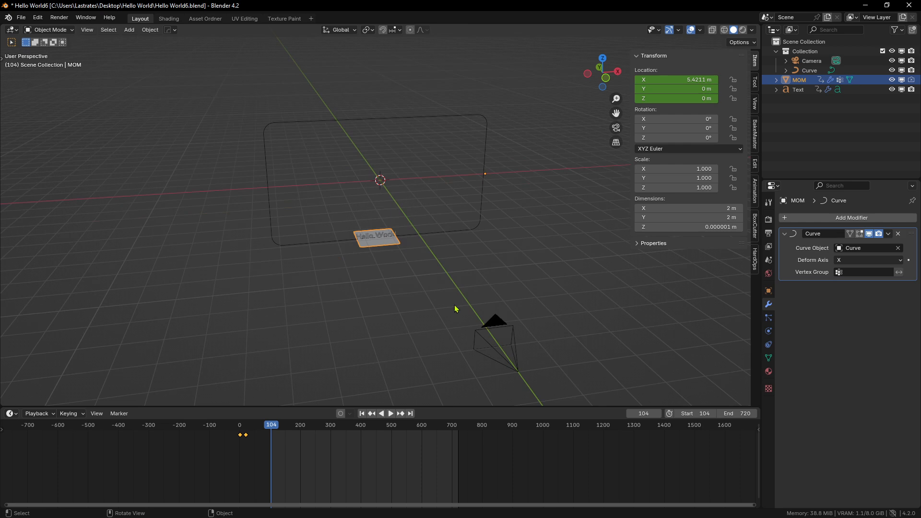
scroll(455, 307, up, 3)
scroll(455, 307, down, 4)
key(space)
scroll(452, 308, up, 3)
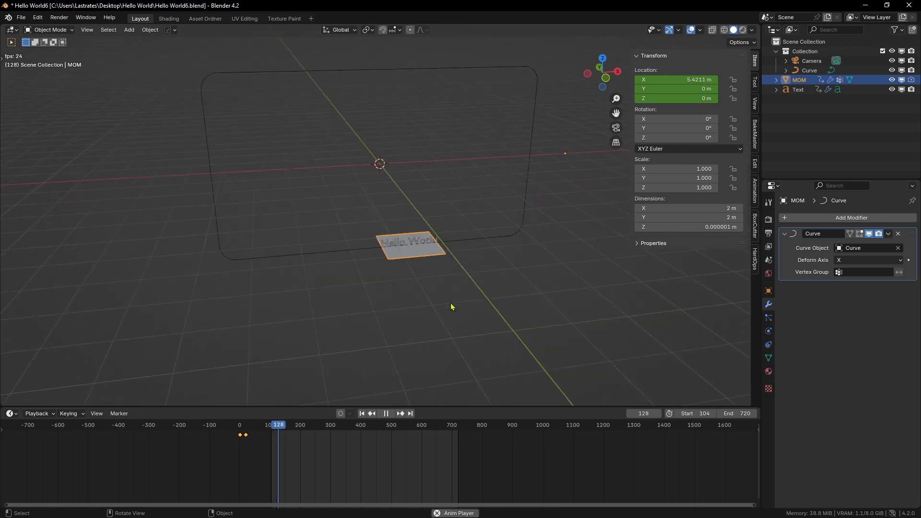
scroll(452, 308, down, 3)
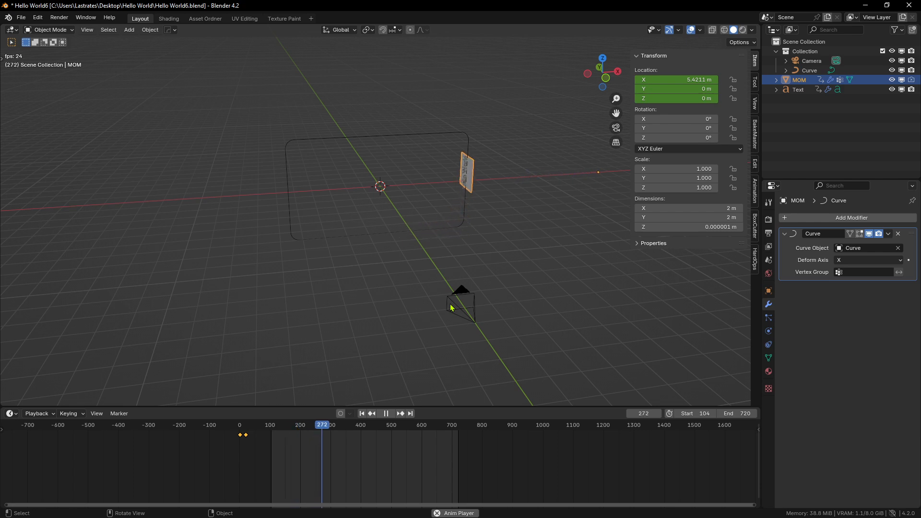
key(space)
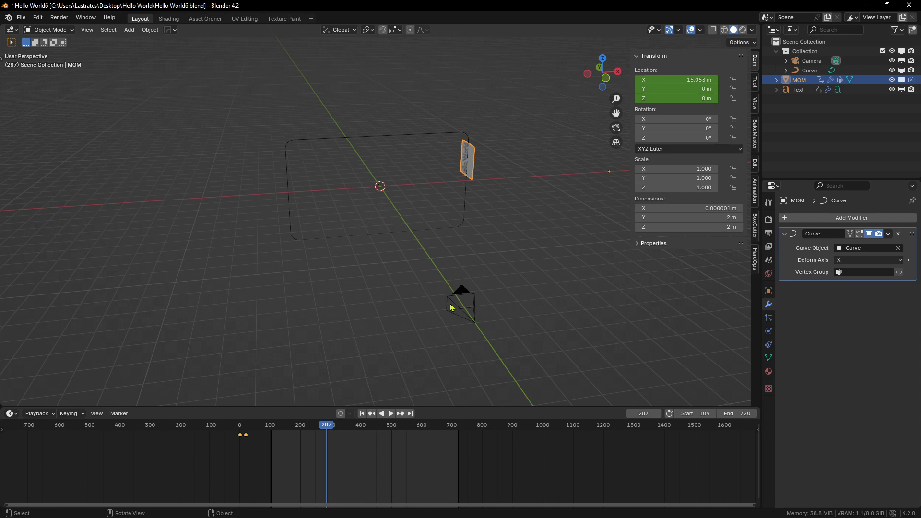
Scrub back to the start of MOM's animation, inspect it from another angle and set the current frame to 116
drag(330, 431, 271, 426)
key(space)
key(Escape)
scroll(350, 322, up, 3)
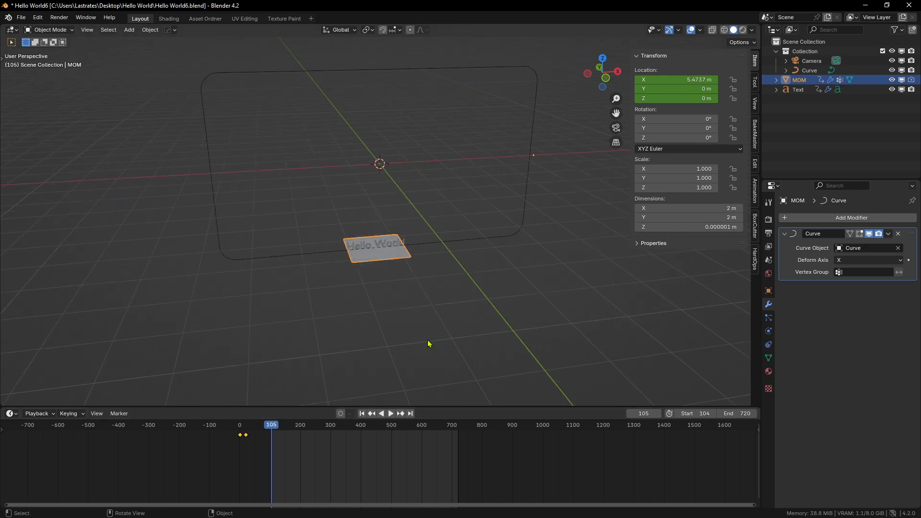
drag(274, 462, 206, 430)
middle_drag(539, 293, 275, 302)
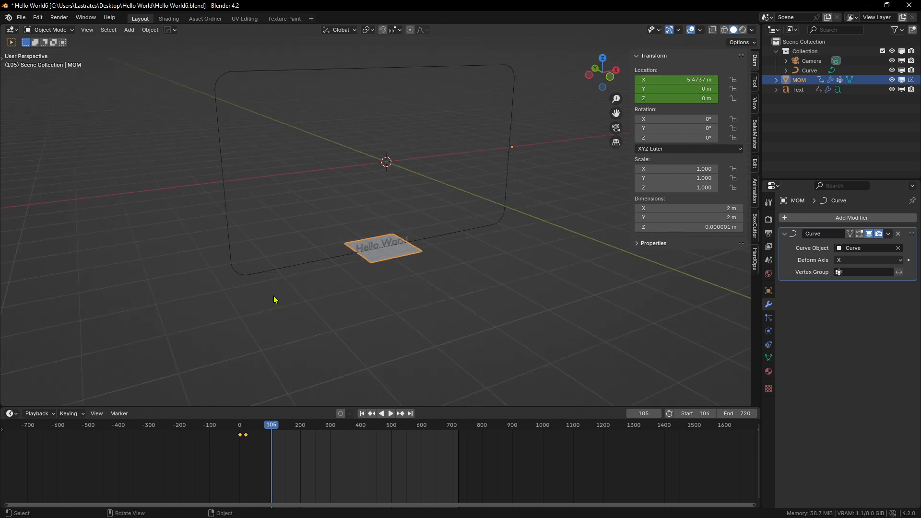
drag(272, 425, 274, 425)
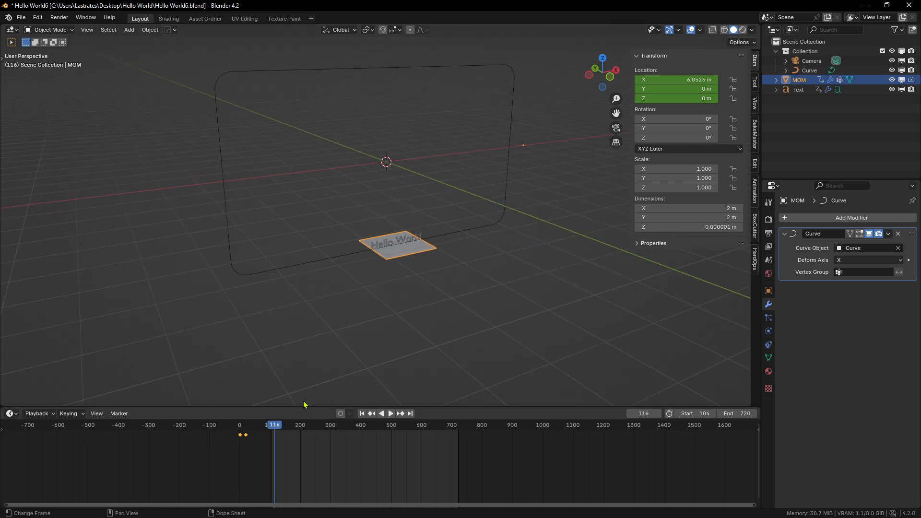
Add a cube mesh at the 3D cursor
middle_drag(307, 398, 355, 192)
key(shift+a)
mouse_move(348, 303)
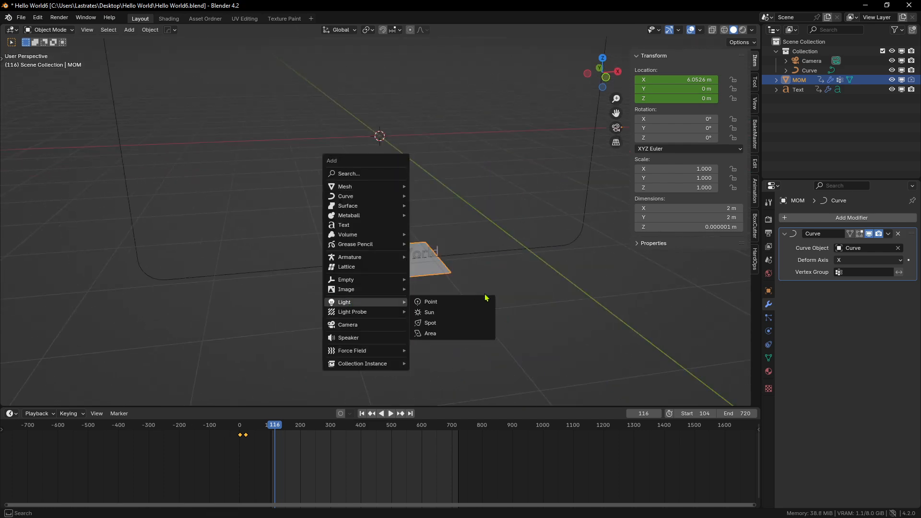
scroll(450, 269, down, 2)
key(shift+a)
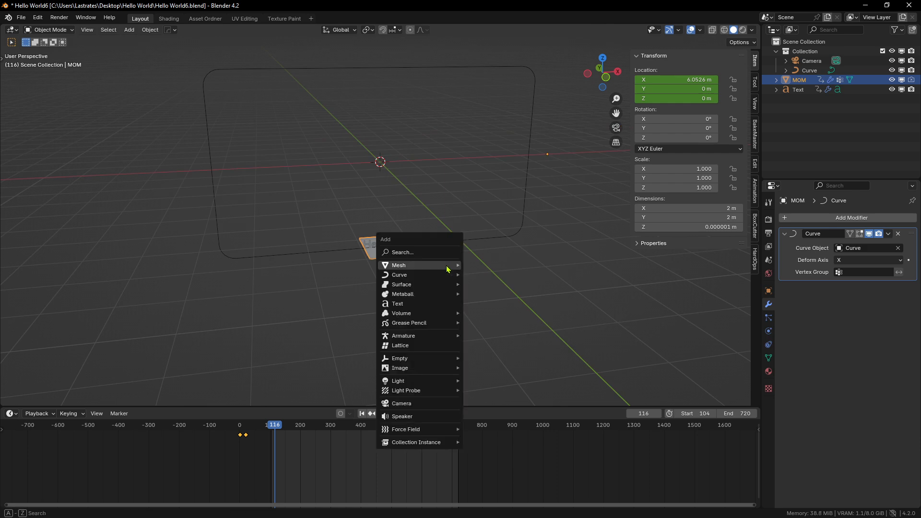
mouse_move(450, 266)
click(502, 277)
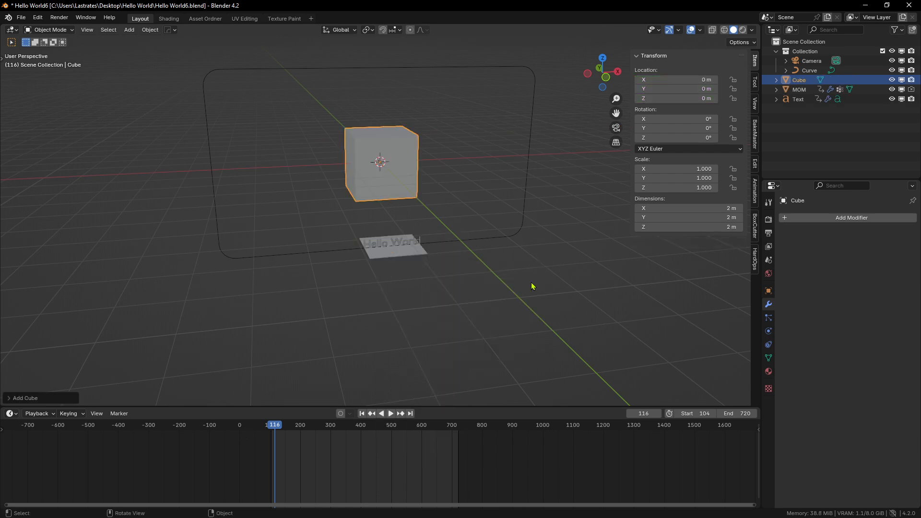
Scale the cube uniformly to about 0.419 and rotate it freely to about -192.6° X, 213.4° Y and 195.7° Z
key(s)
click(503, 255)
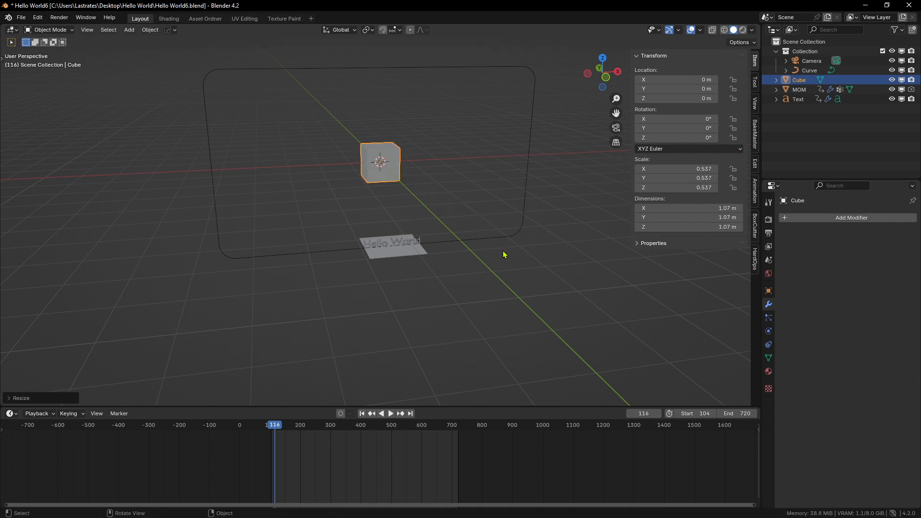
key(s)
click(510, 247)
key(r)
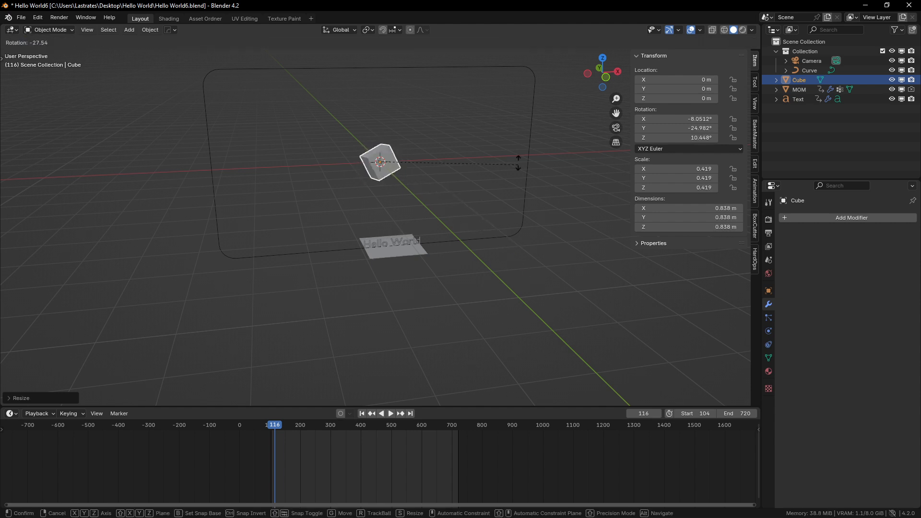
click(473, 152)
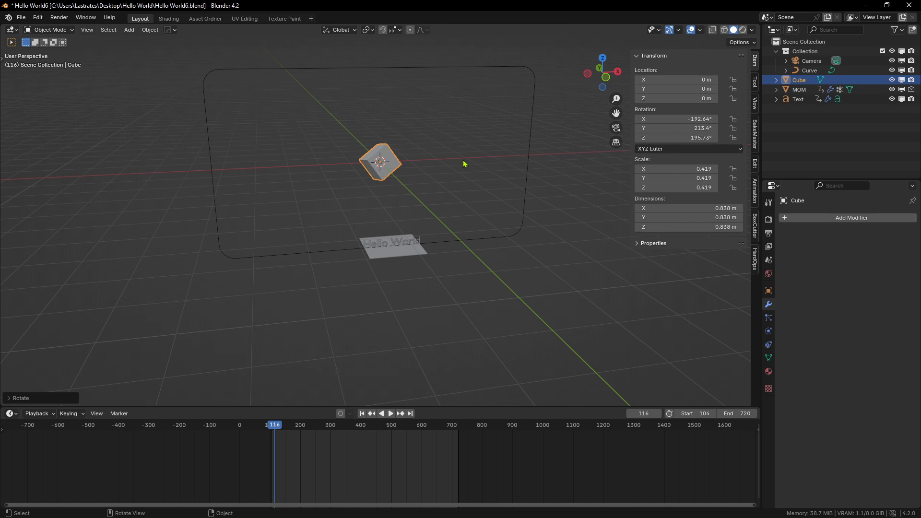
Parent the cube to MOM using Object (Keep Transform)
middle_drag(465, 163, 465, 293)
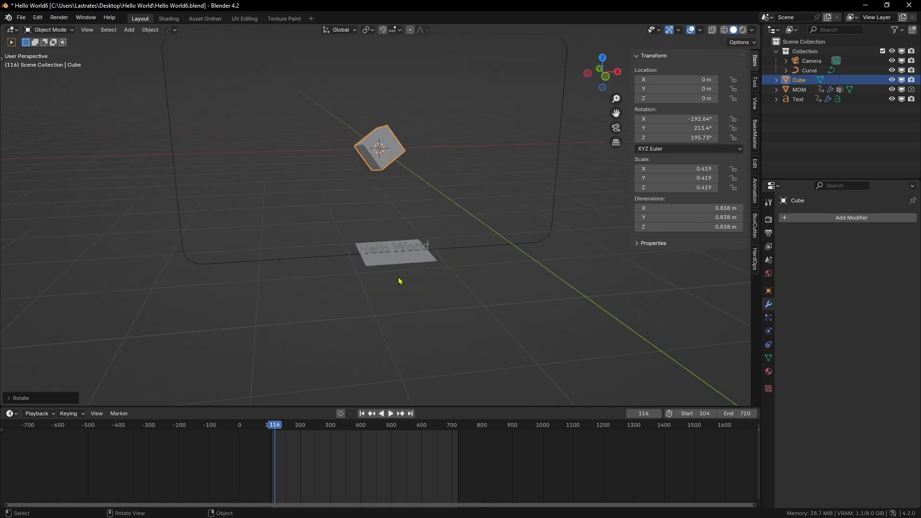
scroll(479, 265, up, 2)
click(396, 132)
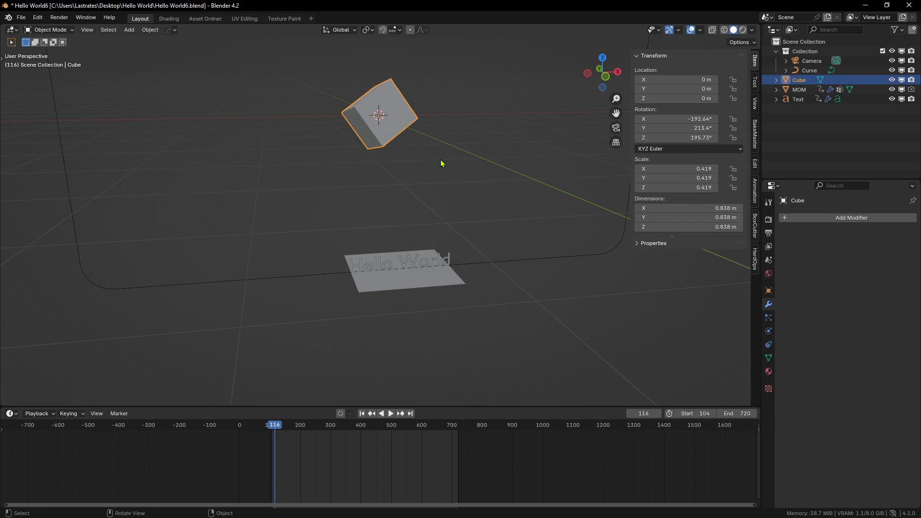
shift+click(438, 278)
middle_drag(438, 277, 444, 299)
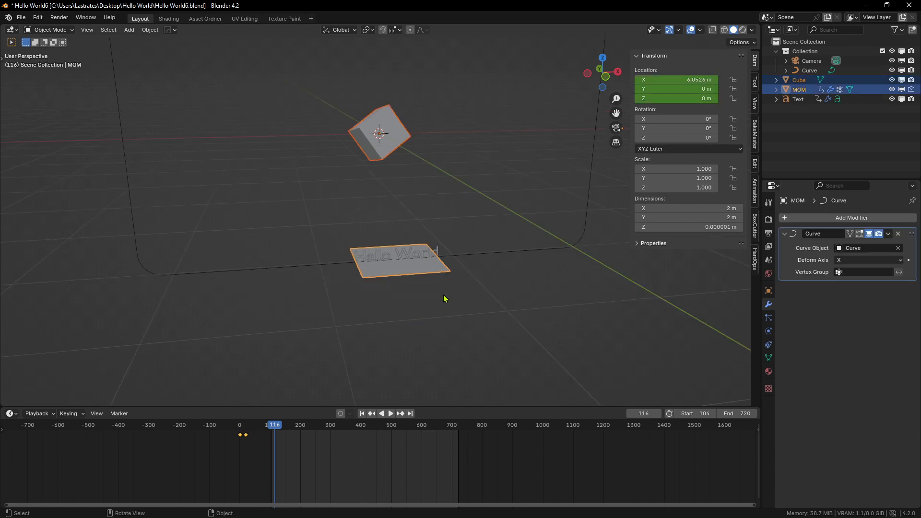
key(ctrl+p)
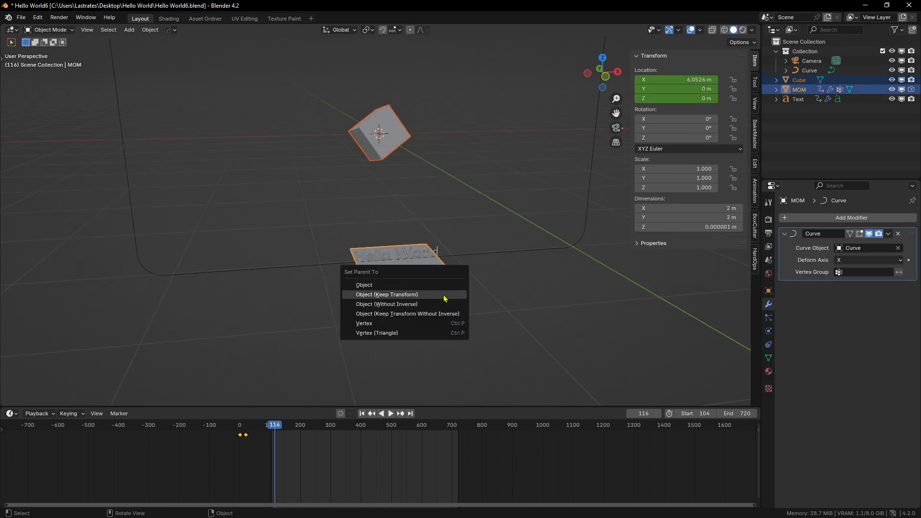
click(409, 297)
Play the animation with the cube parented to MOM, stop at frame 157 and deselect everything
scroll(405, 109, down, 4)
key(space)
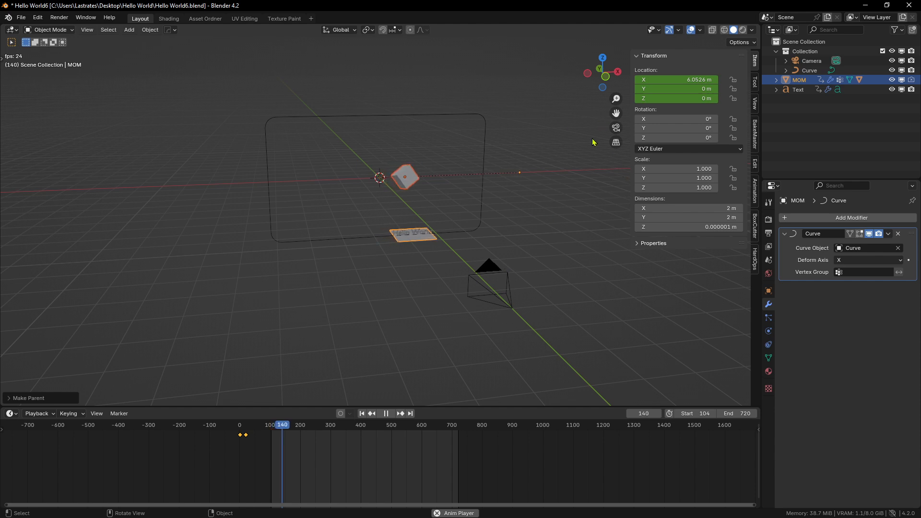
key(space)
click(471, 197)
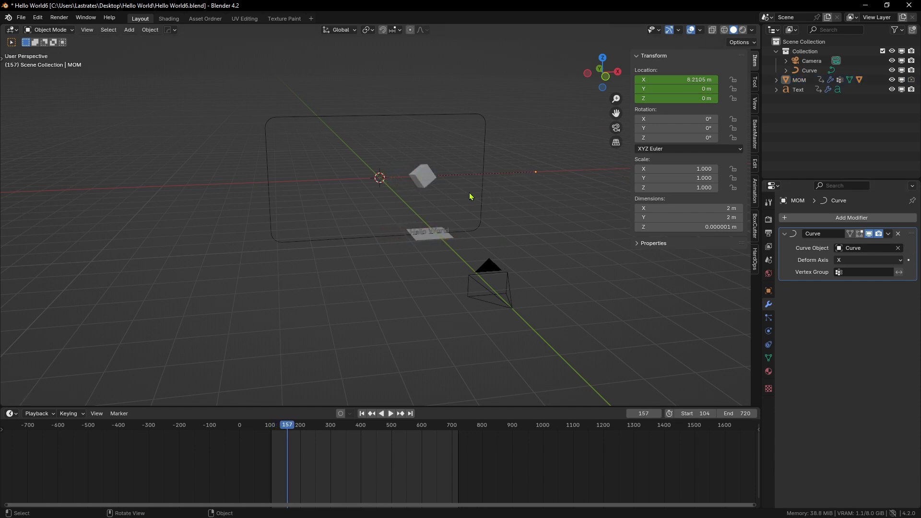
Give the cube a Curve modifier that uses the existing rounded path as its Curve Object
click(422, 176)
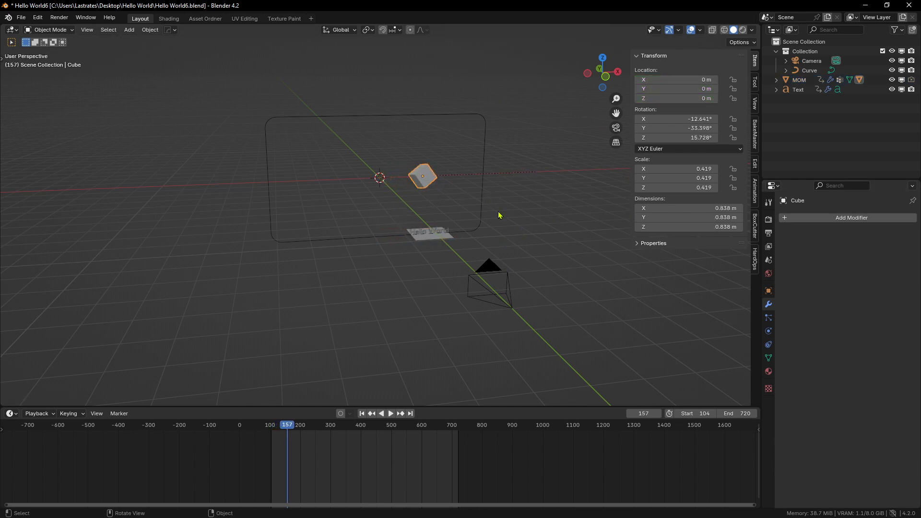
click(843, 217)
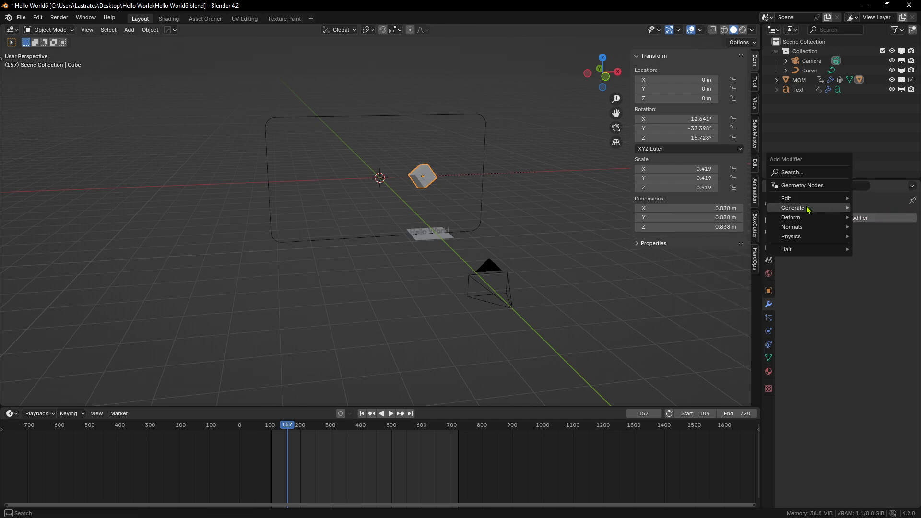
mouse_move(807, 209)
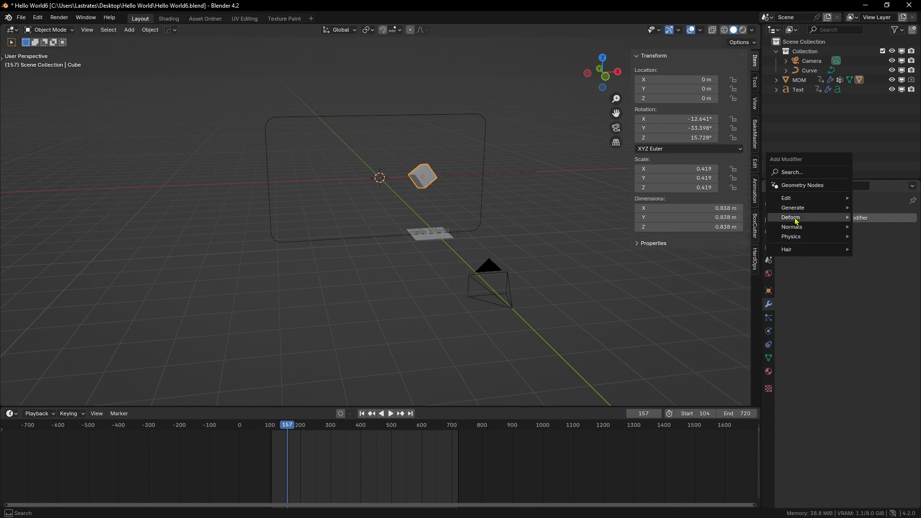
click(720, 238)
click(899, 248)
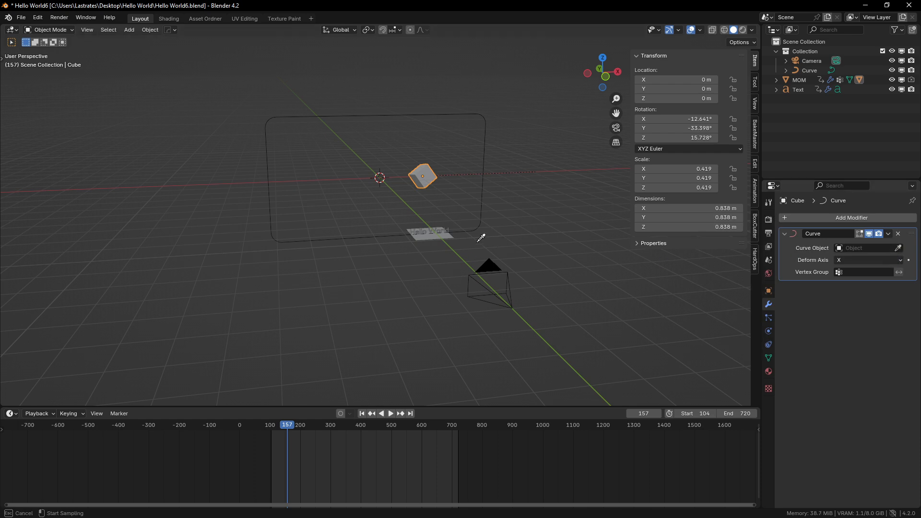
click(481, 238)
During playback, try repositioning the cube to about X 7.17 m, Y -0.43 m, Z 3.56 m and cancel the last move
key(space)
key(g)
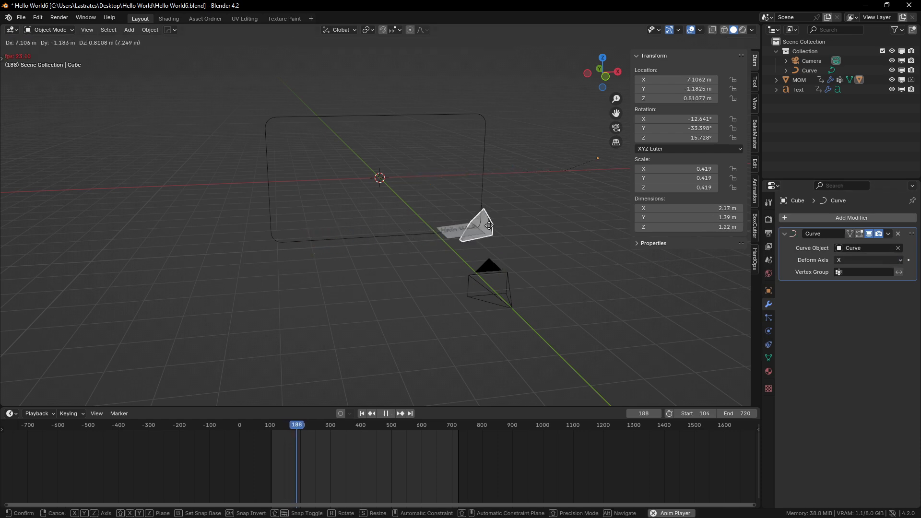
click(455, 220)
key(g)
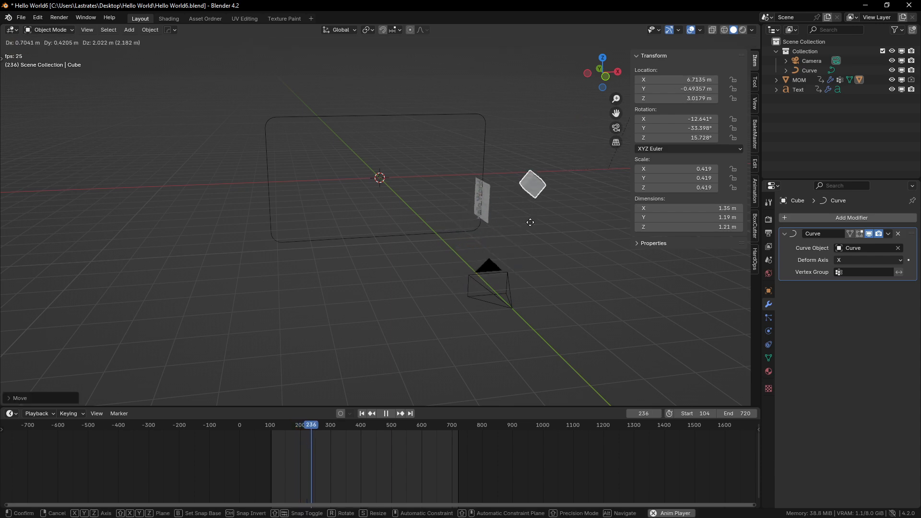
click(535, 210)
key(g)
click(507, 204)
key(g)
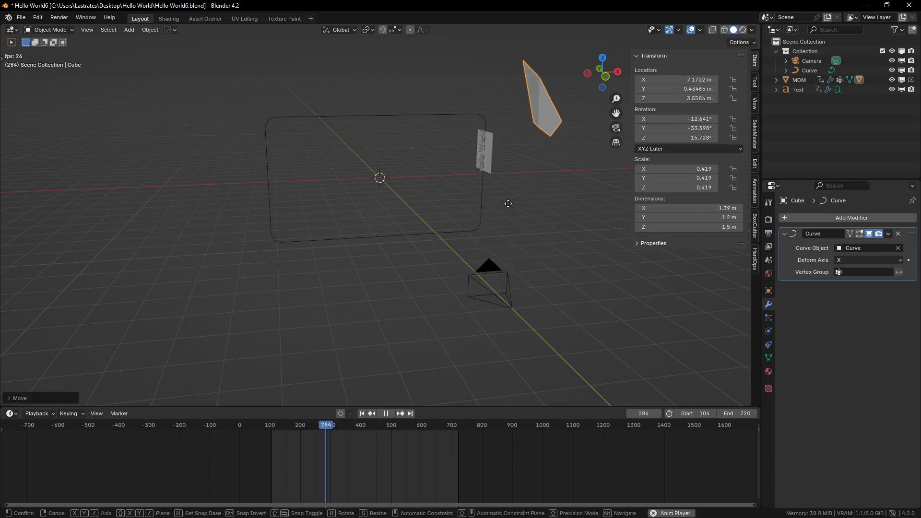
right_click(441, 213)
scroll(514, 263, up, 2)
scroll(514, 249, down, 3)
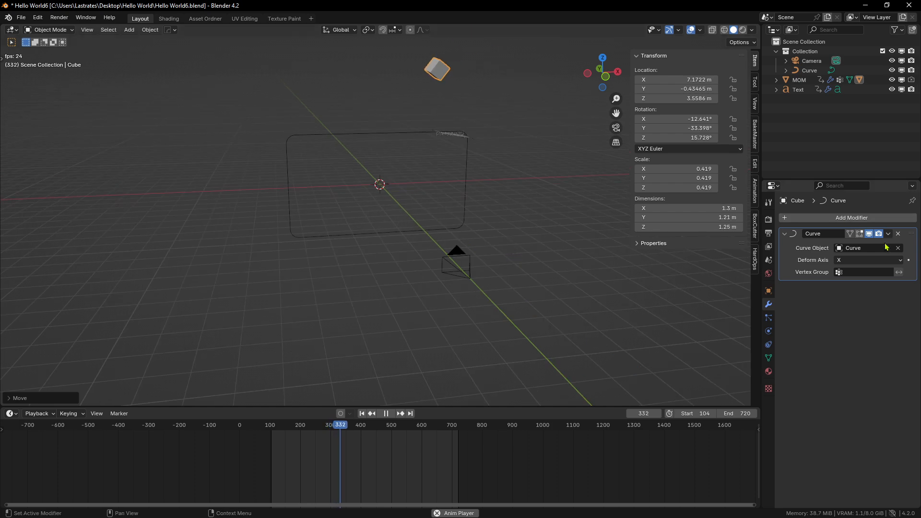
Remove the cube's Curve modifier, clear its location and stop the playback
click(899, 233)
key(alt+g)
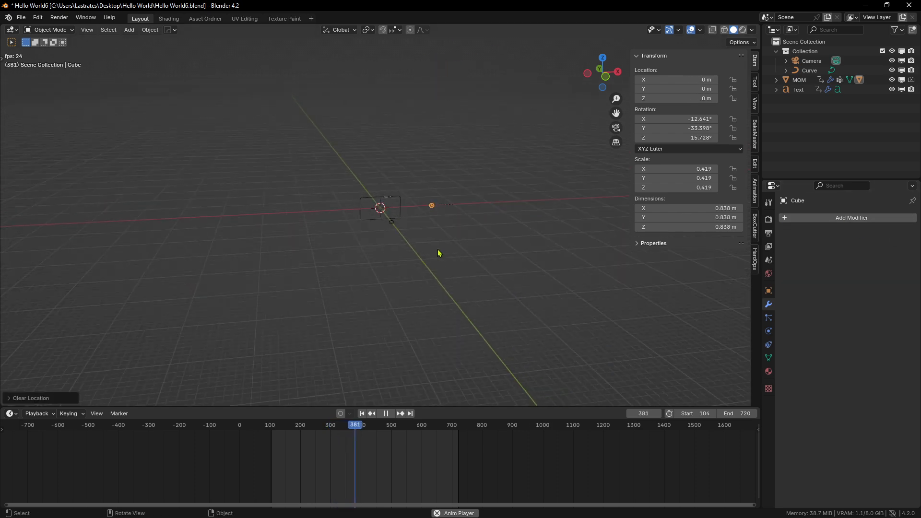
key(space)
scroll(480, 205, up, 5)
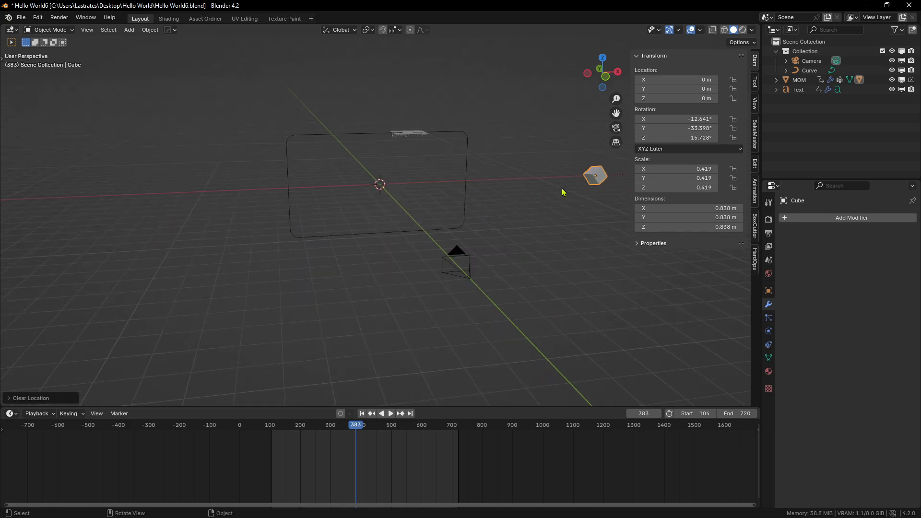
Delete the cube and set the current frame to 143
key(Delete)
scroll(376, 183, up, 2)
key(shift+a)
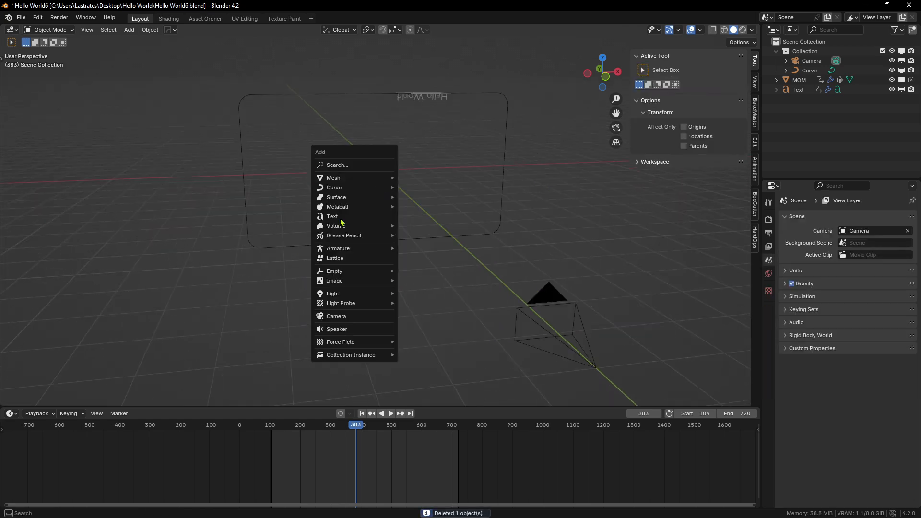
drag(319, 426, 240, 423)
click(283, 426)
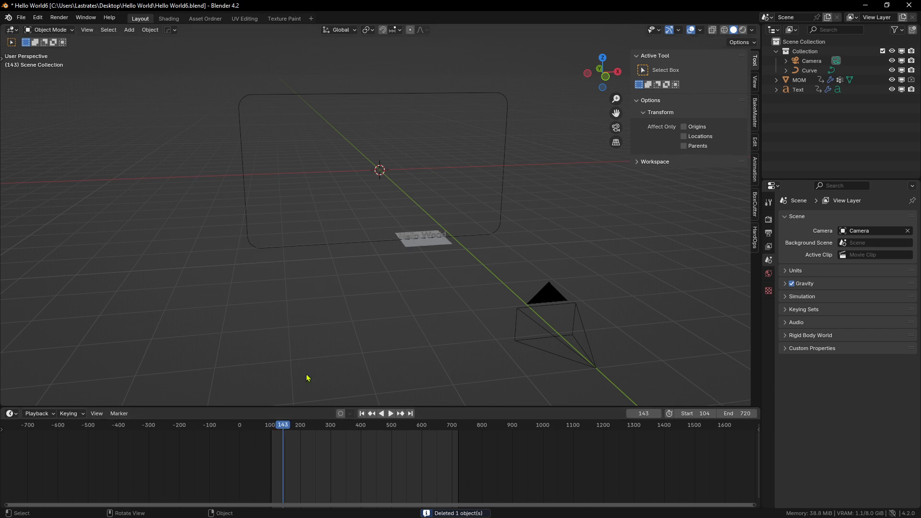
Add a new cube at the 3D cursor and scale it uniformly to about 0.402
key(shift+a)
mouse_move(376, 244)
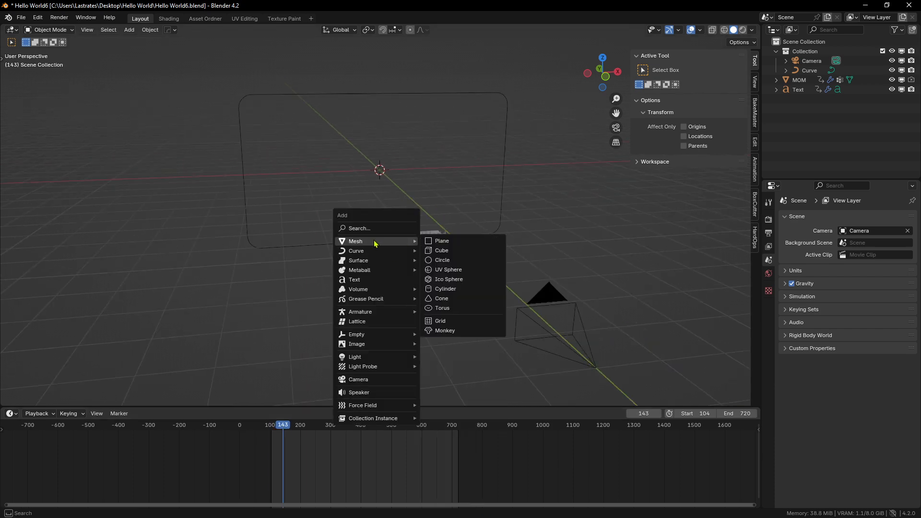
click(442, 250)
key(s)
click(465, 198)
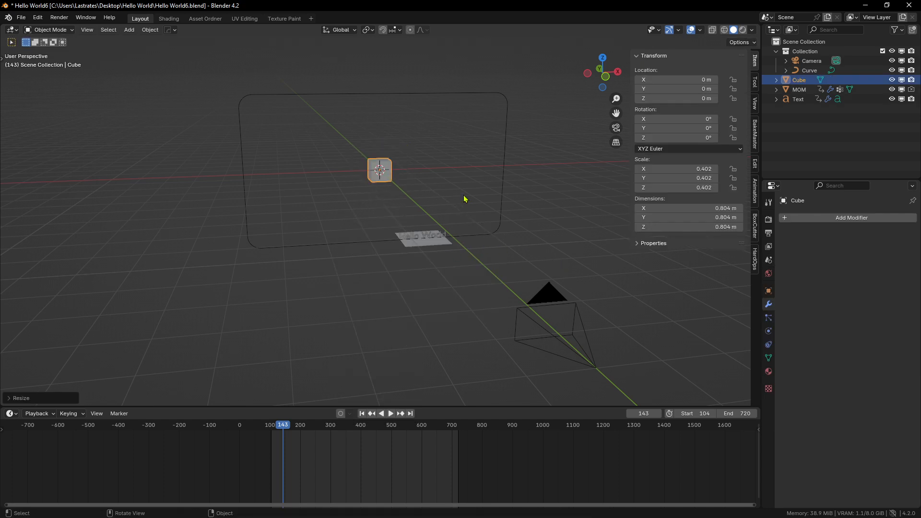
Rotate the new cube freely to about 4.5° X, 52.7° Y and -13.3° Z, and set the current frame to 113
key(r)
click(412, 266)
scroll(472, 230, up, 4)
shift+middle_drag(472, 230, 452, 269)
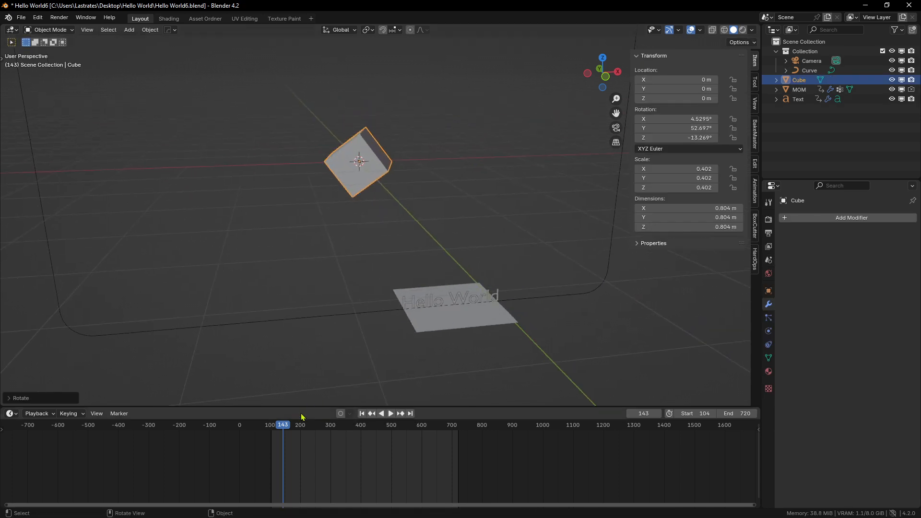
drag(268, 426, 274, 425)
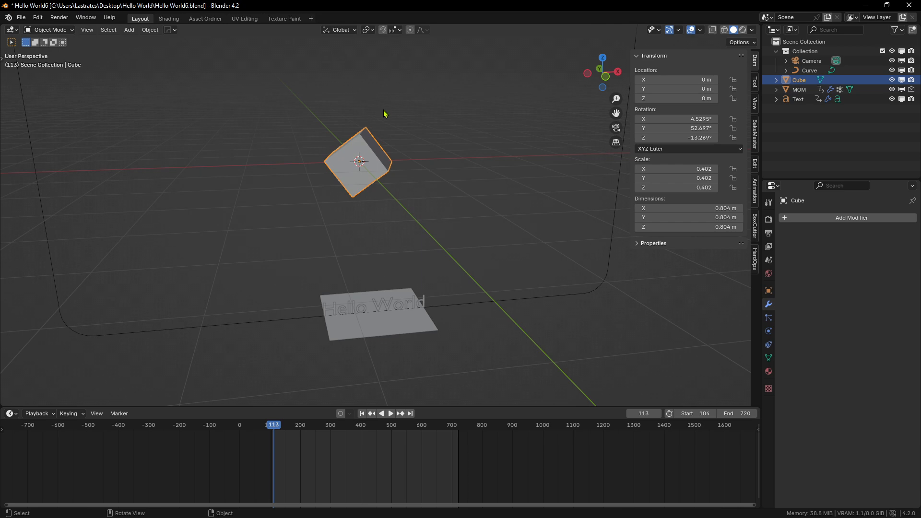
Add a Child Of constraint to the cube with the plane MOM as its target
scroll(384, 154, down, 3)
scroll(387, 283, up, 4)
scroll(546, 308, down, 4)
middle_drag(569, 305, 583, 307)
scroll(577, 353, up, 2)
shift+middle_drag(442, 378, 394, 274)
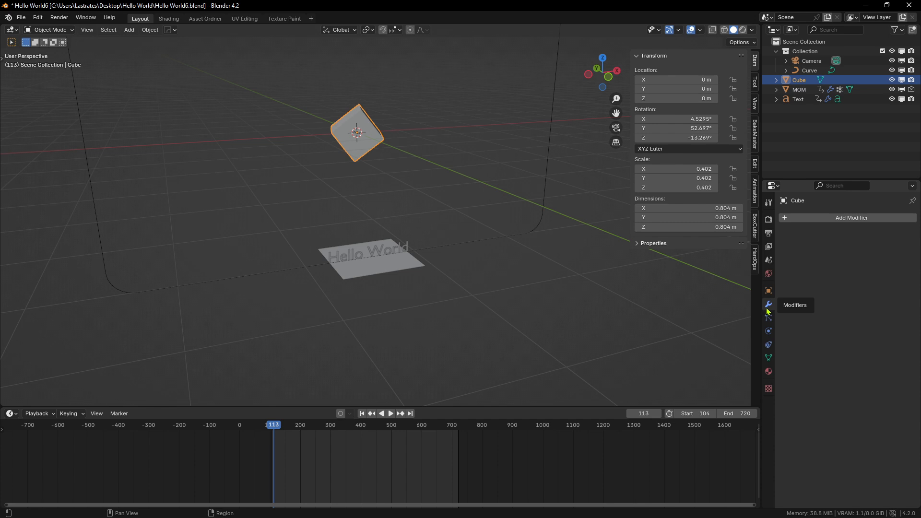
click(768, 345)
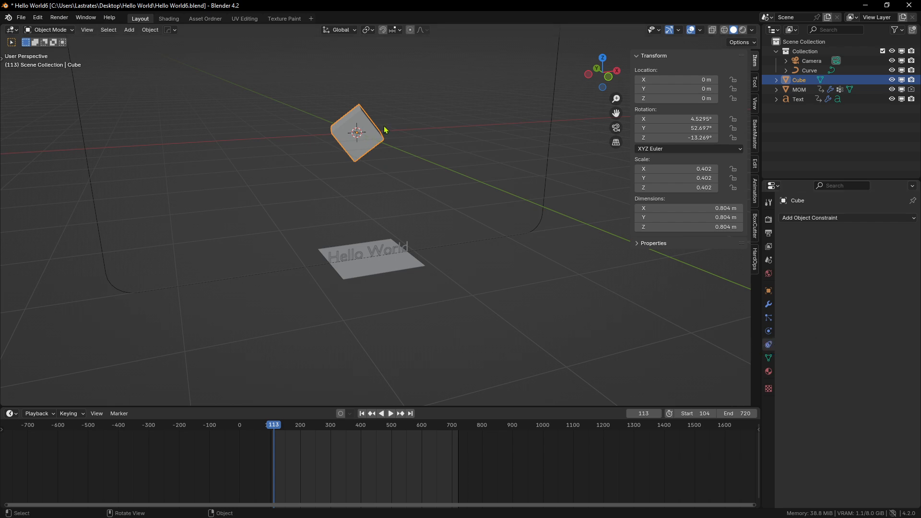
click(815, 218)
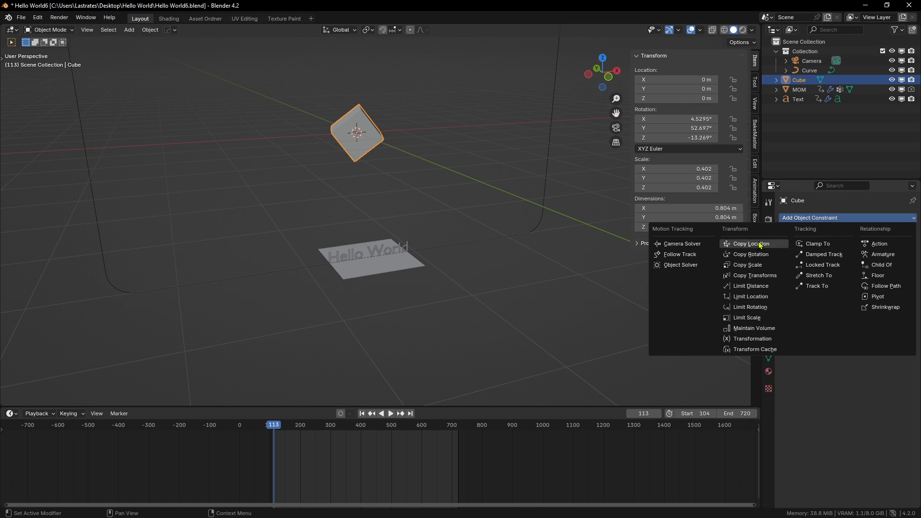
click(885, 266)
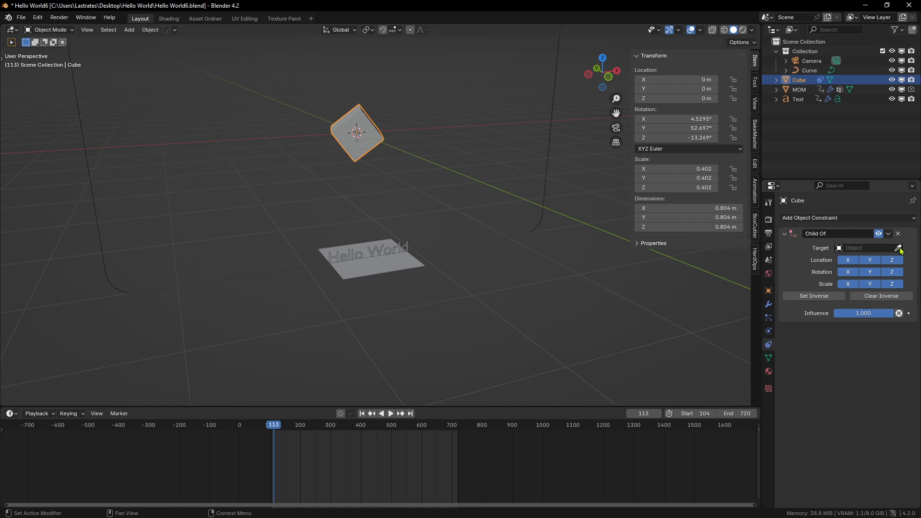
click(899, 249)
click(398, 261)
Play the animation to check how the cube moves with MOM, and stop the playback at frame 161
scroll(416, 308, down, 4)
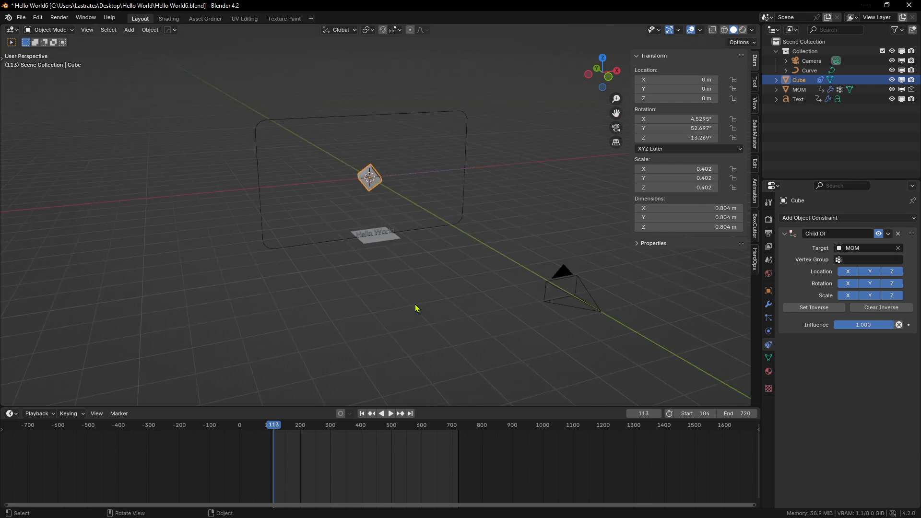
scroll(379, 275, up, 3)
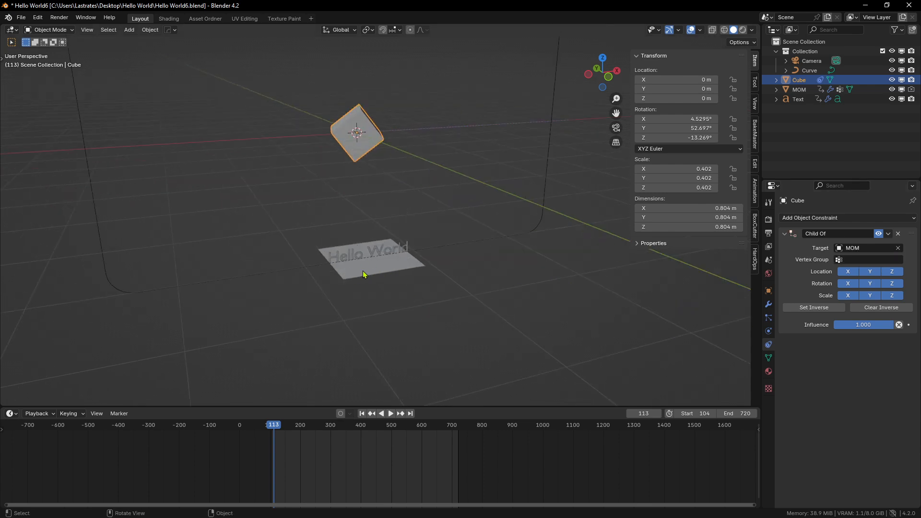
scroll(496, 255, down, 3)
key(space)
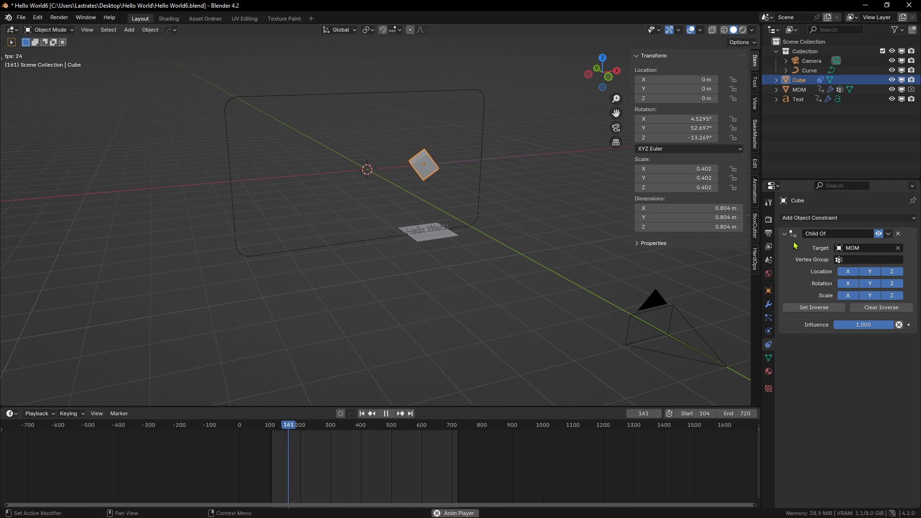
key(space)
scroll(571, 282, up, 2)
Examine the vertex group of the plane MOM in Edit Mode and return to Object Mode
click(853, 260)
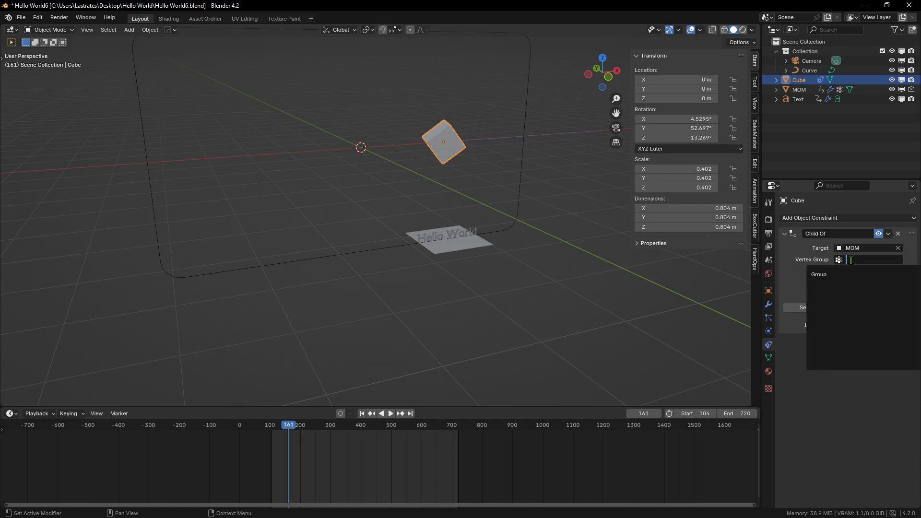
click(827, 275)
click(468, 252)
scroll(468, 268, up, 2)
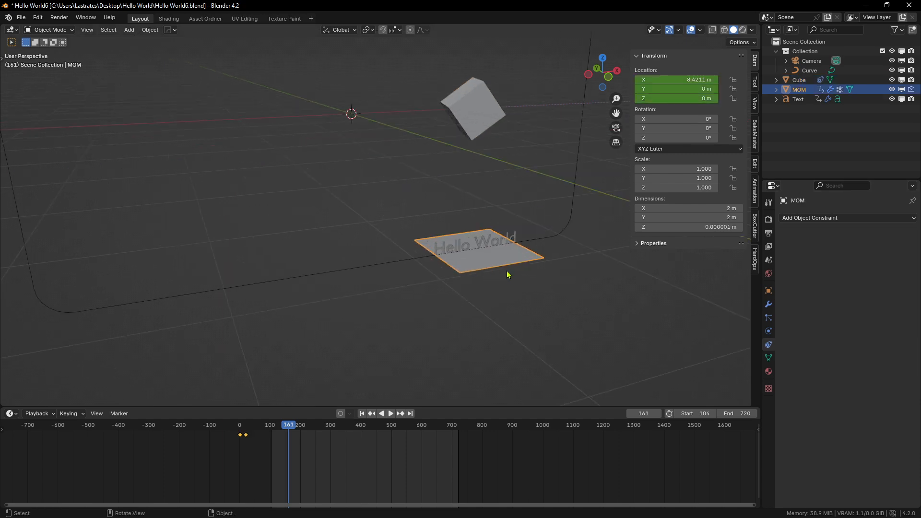
key(Tab)
middle_drag(512, 269, 770, 355)
click(768, 358)
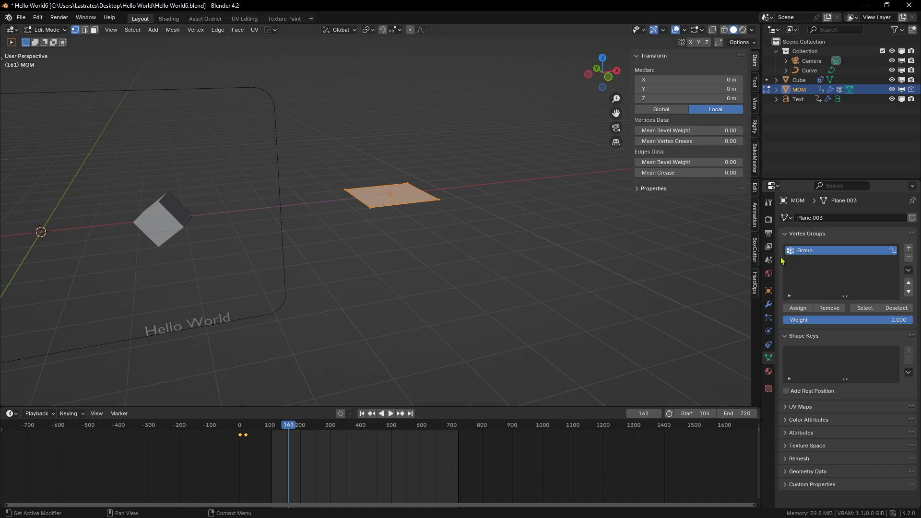
middle_drag(364, 250, 382, 246)
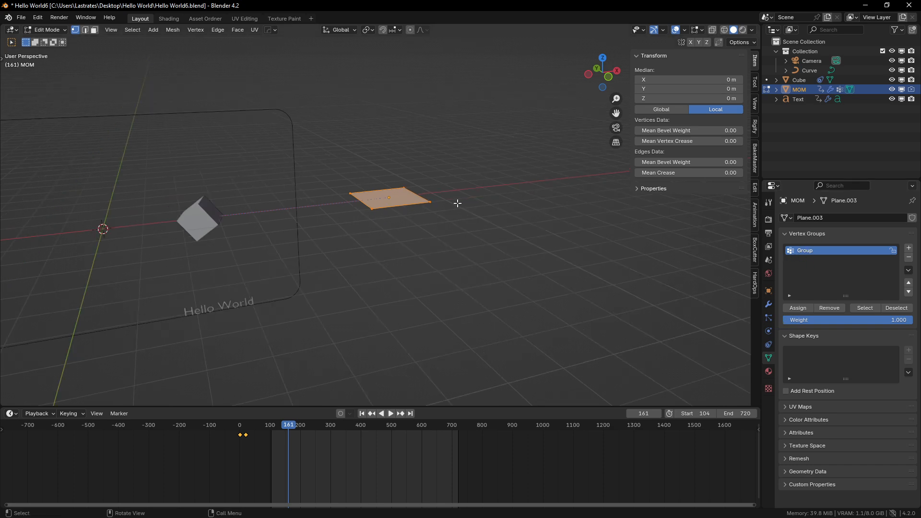
key(Tab)
Set the vertex group of the cube's Child Of constraint to Group
shift+middle_drag(175, 328, 306, 305)
click(328, 193)
scroll(510, 286, up, 2)
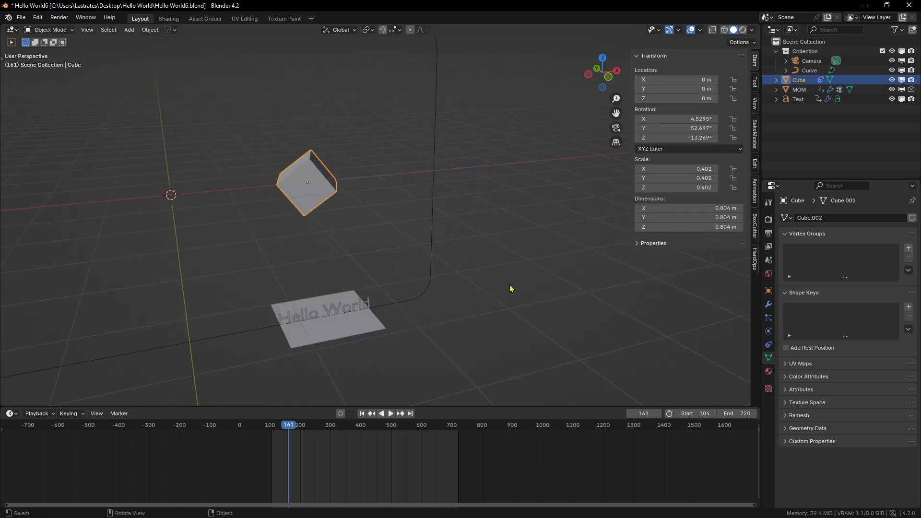
click(770, 346)
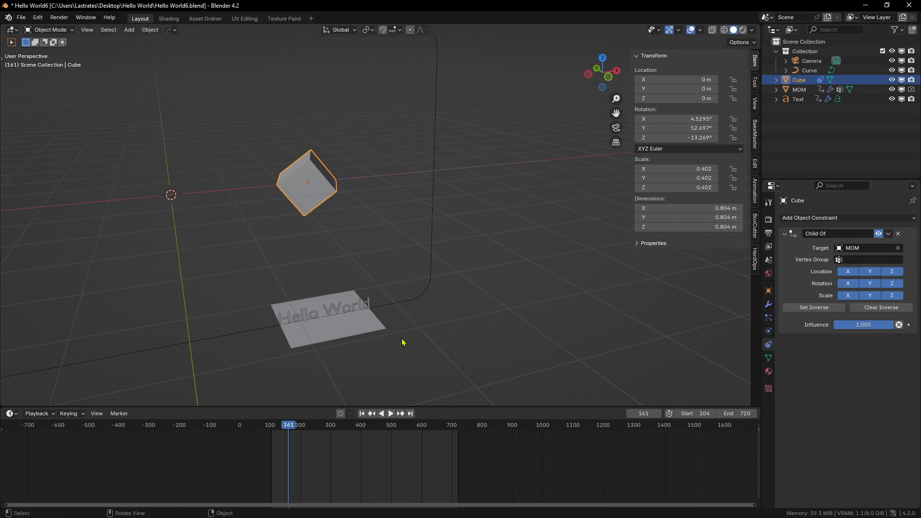
click(849, 262)
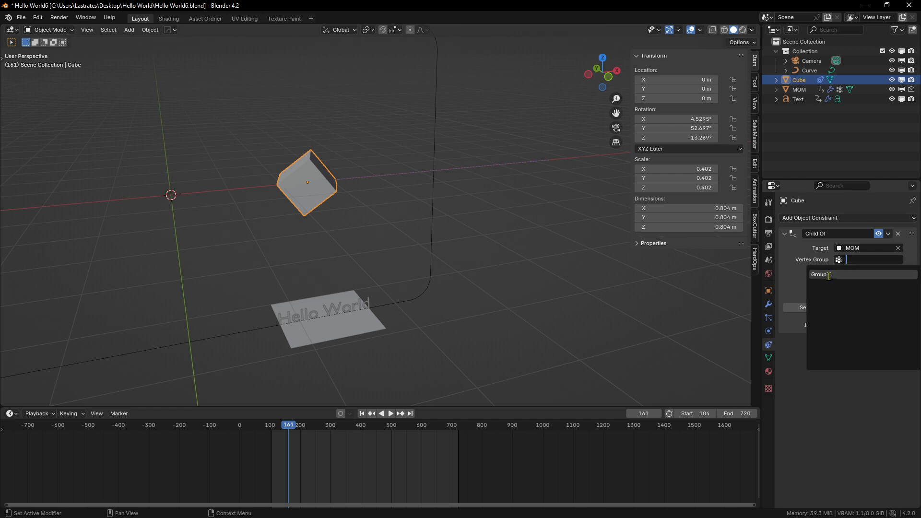
click(829, 275)
Play the animation to check the cube's motion with the vertex group assigned, and stop it at frame 352
scroll(391, 289, down, 3)
key(space)
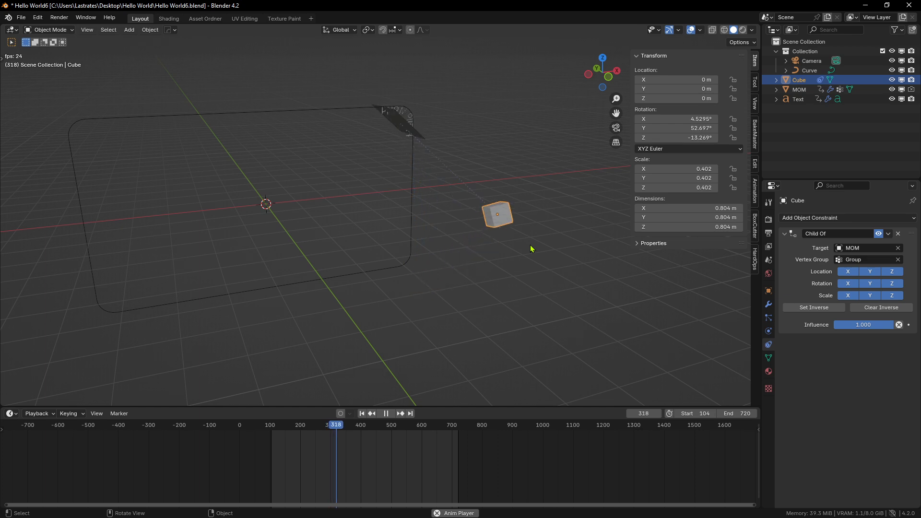
key(space)
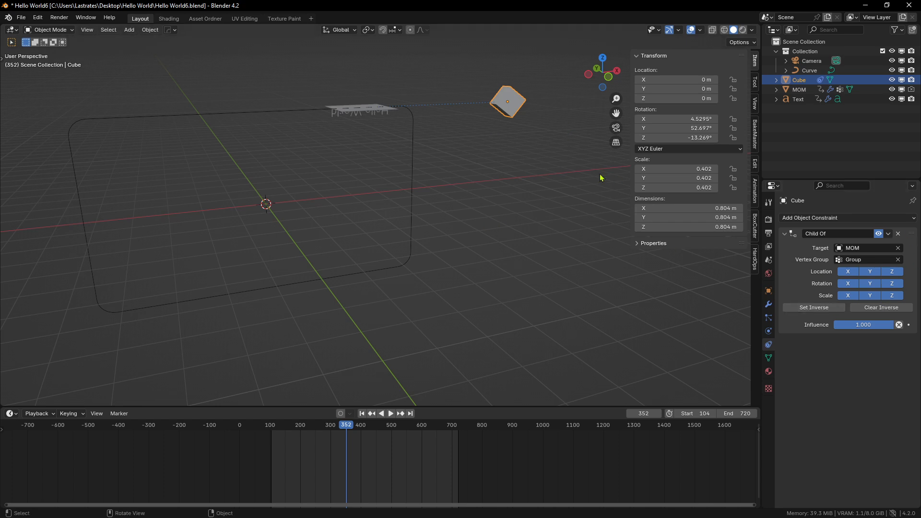
Clear the cube's location and clear the inverse of its Child Of constraint
key(alt+g)
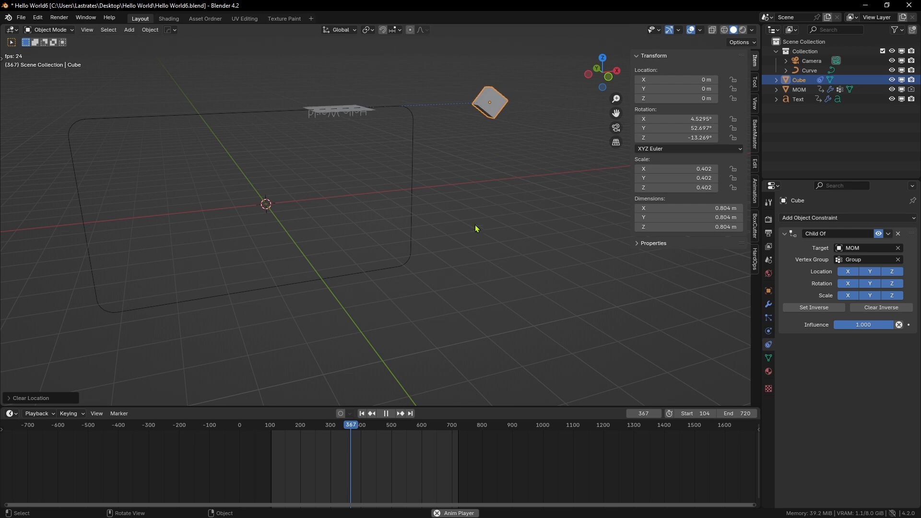
key(space)
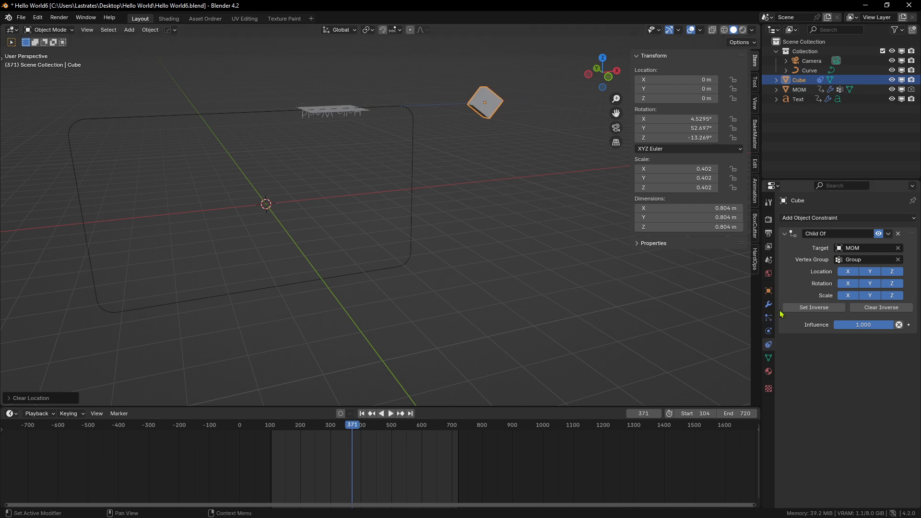
click(813, 307)
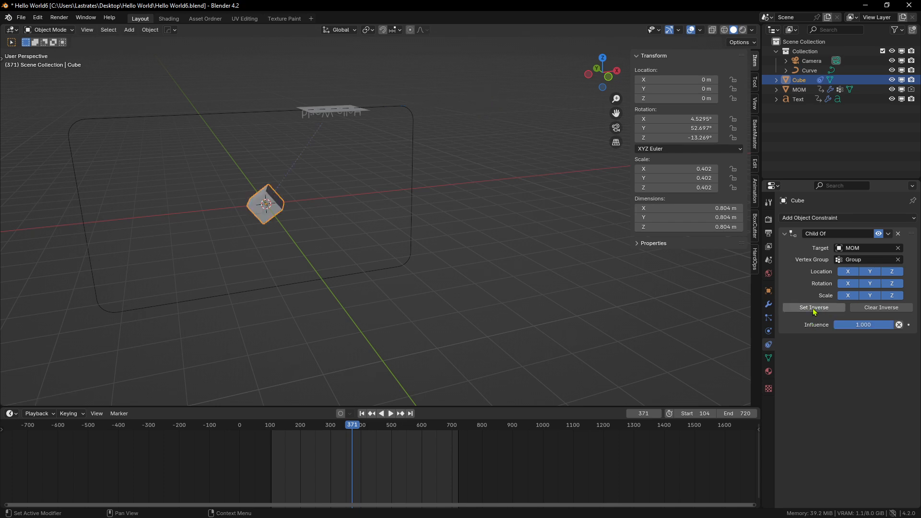
click(881, 307)
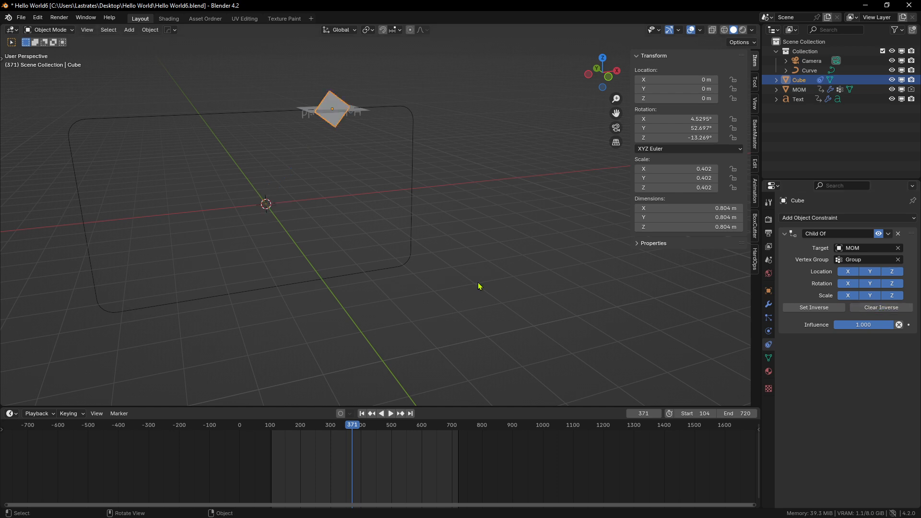
Play the animation and examine how the cube travels with MOM along the curve
key(space)
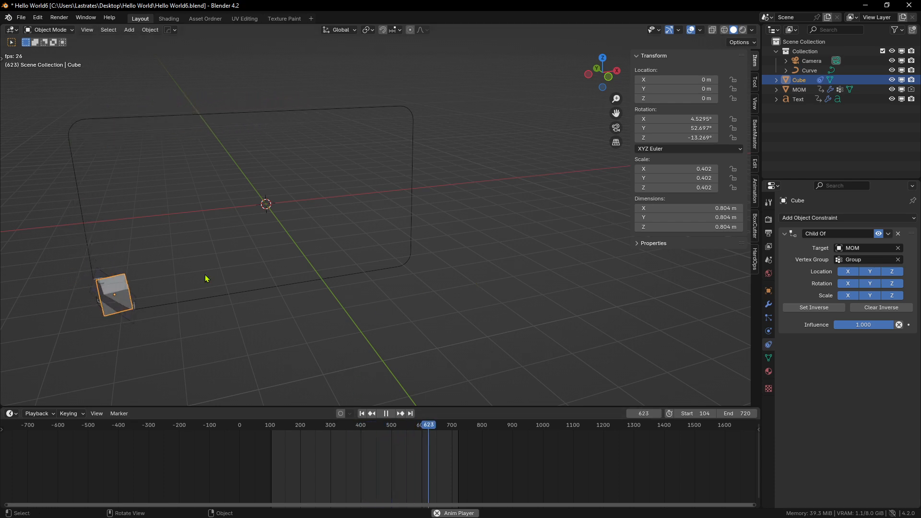
middle_drag(206, 278, 190, 307)
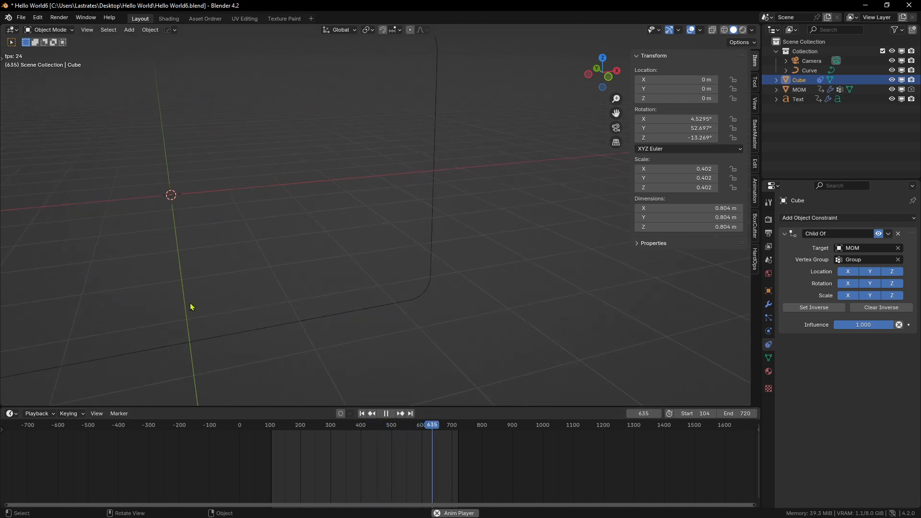
scroll(190, 307, down, 3)
shift+middle_drag(171, 343, 343, 284)
scroll(343, 284, up, 2)
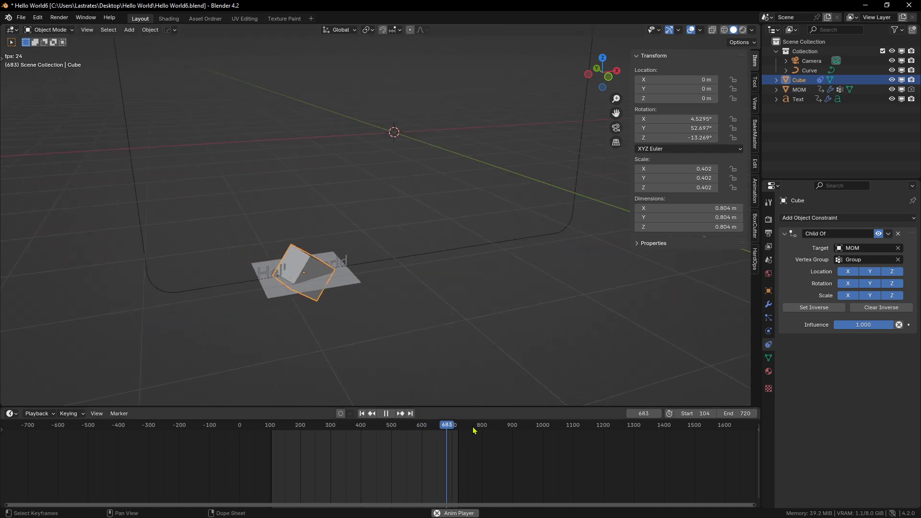
key(space)
key(space)
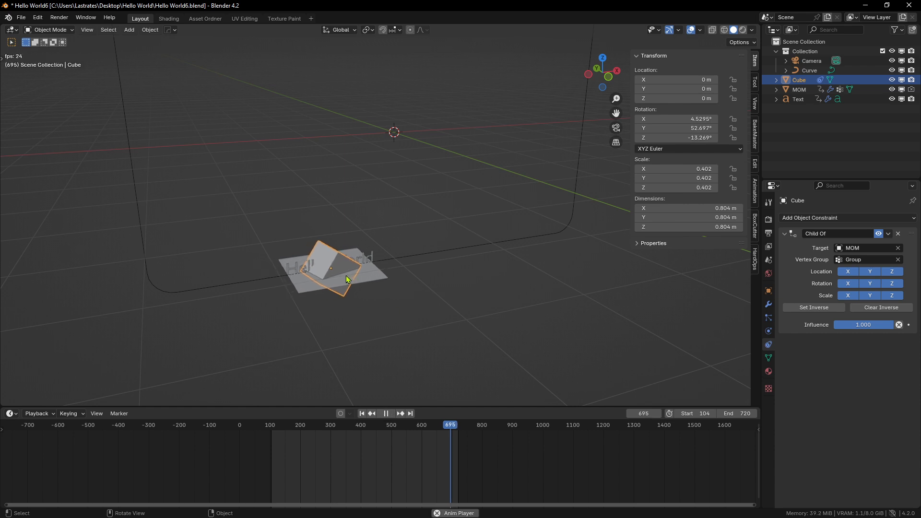
middle_drag(399, 284, 378, 278)
Move the cube freely off the plane MOM to about X -1.02 m, Y 0.25 m and Z -0.97 m, with the animation playing
key(space)
key(g)
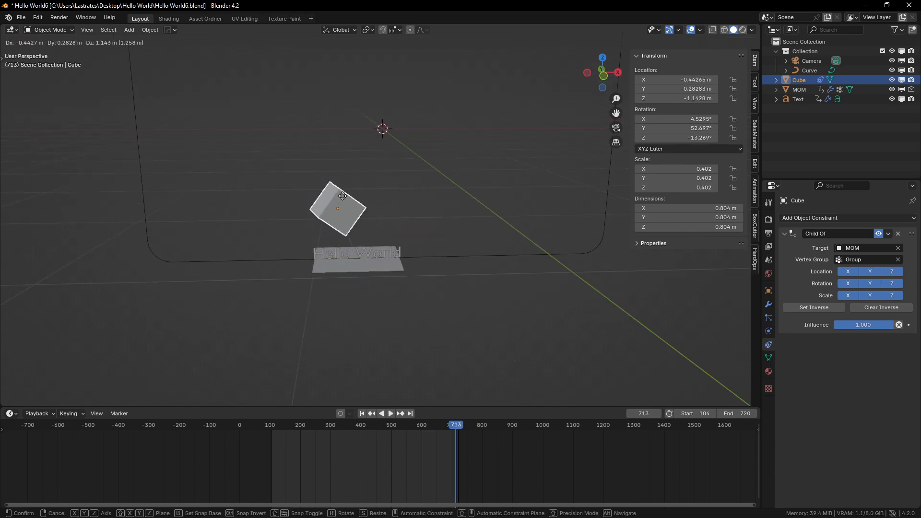
click(319, 188)
key(space)
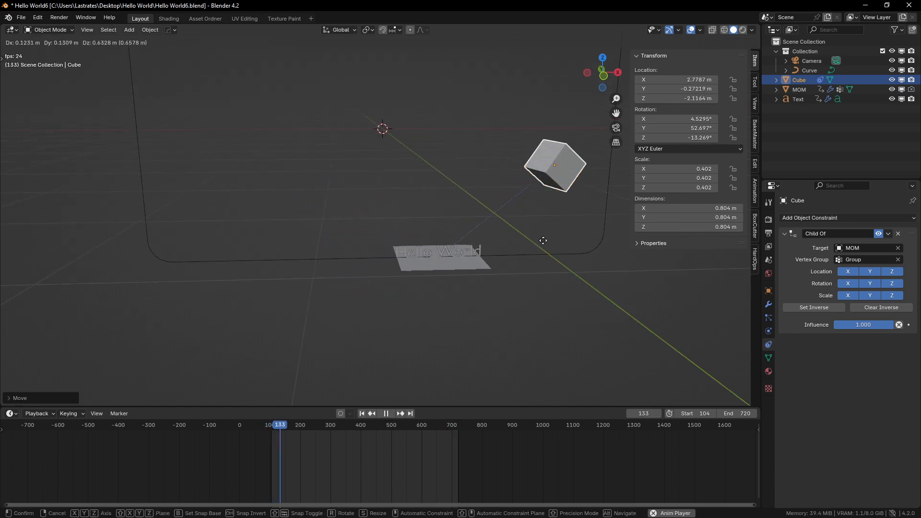
middle_drag(509, 230, 484, 280)
scroll(547, 235, down, 3)
scroll(473, 290, up, 3)
key(g)
click(389, 234)
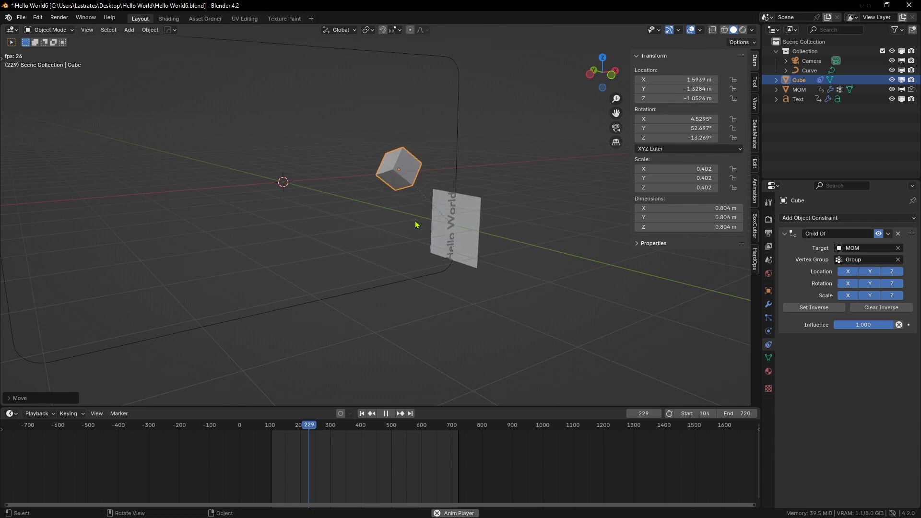
middle_drag(520, 234, 419, 244)
key(g)
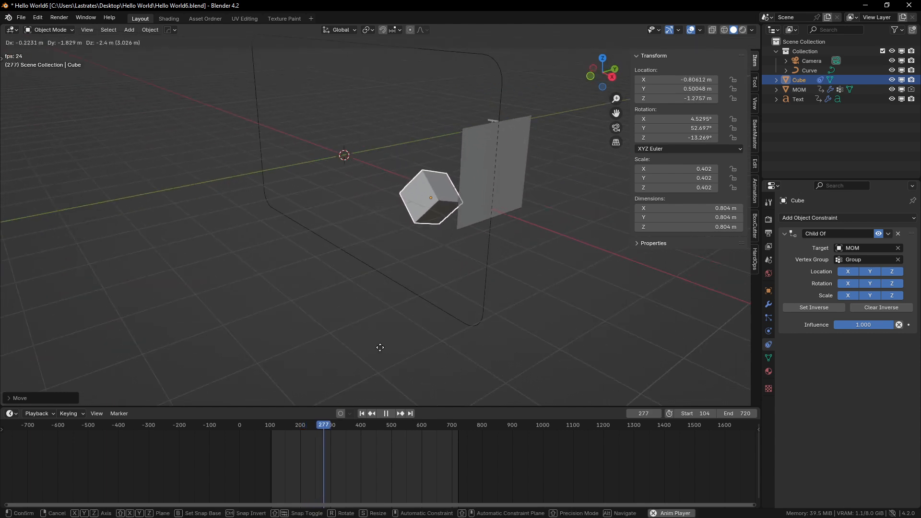
click(383, 283)
Review the offset cube's motion beside the Hello World text from other angles and stop the playback at frame 459
middle_drag(382, 281, 438, 234)
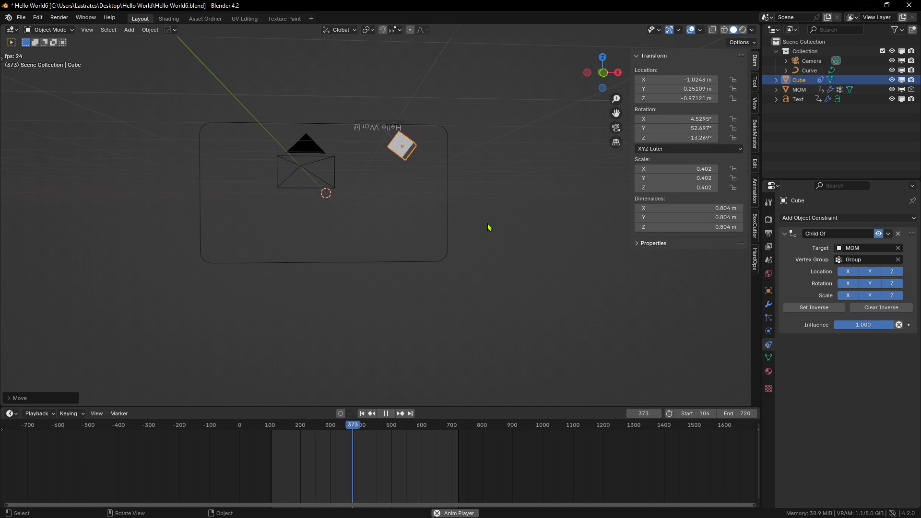
key(KP_0)
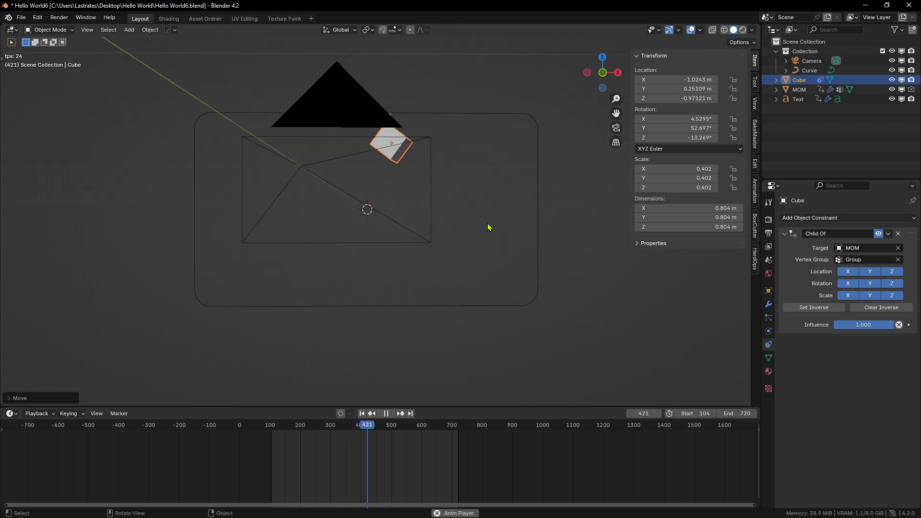
key(space)
middle_drag(389, 180, 378, 188)
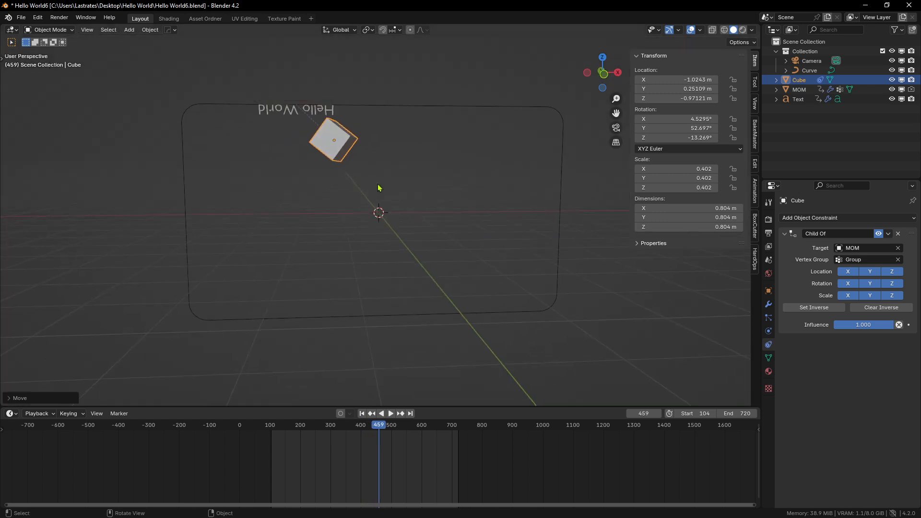
key(shift+a)
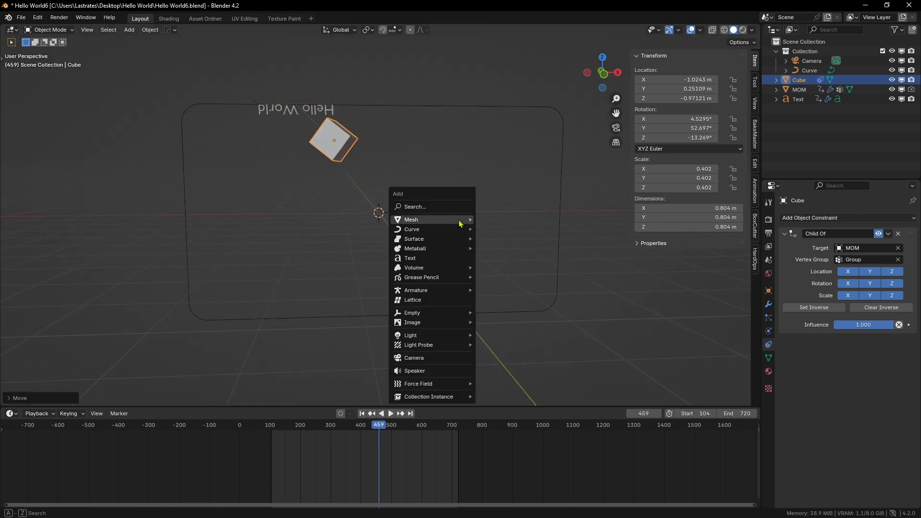
key(Escape)
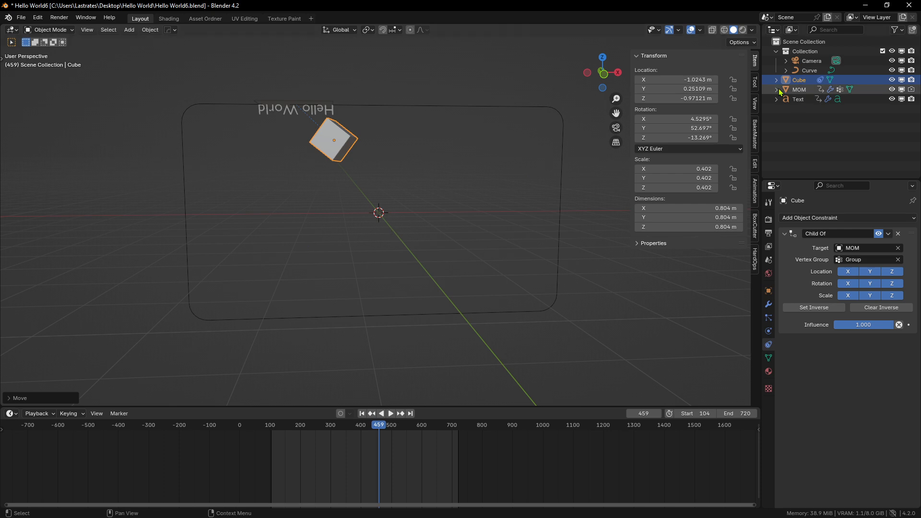
Save the file Hello World6.blend and open the scene's render settings
key(ctrl+s)
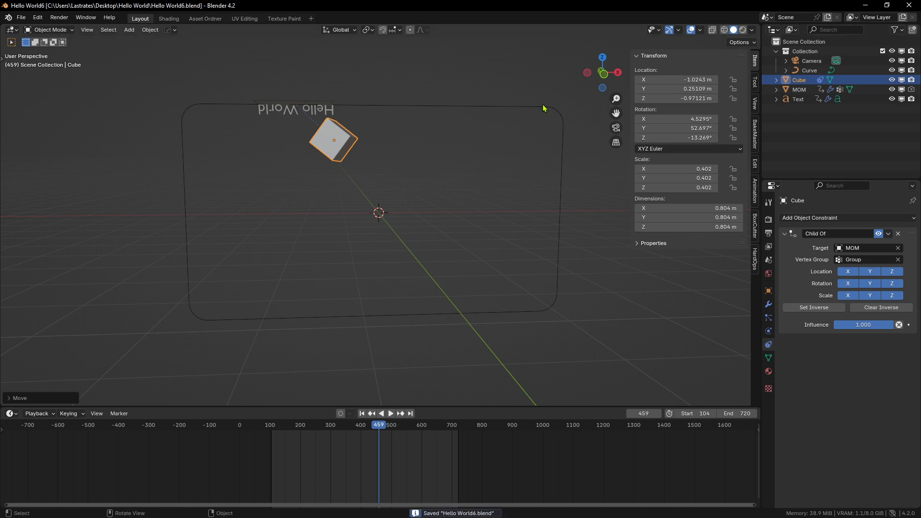
click(768, 218)
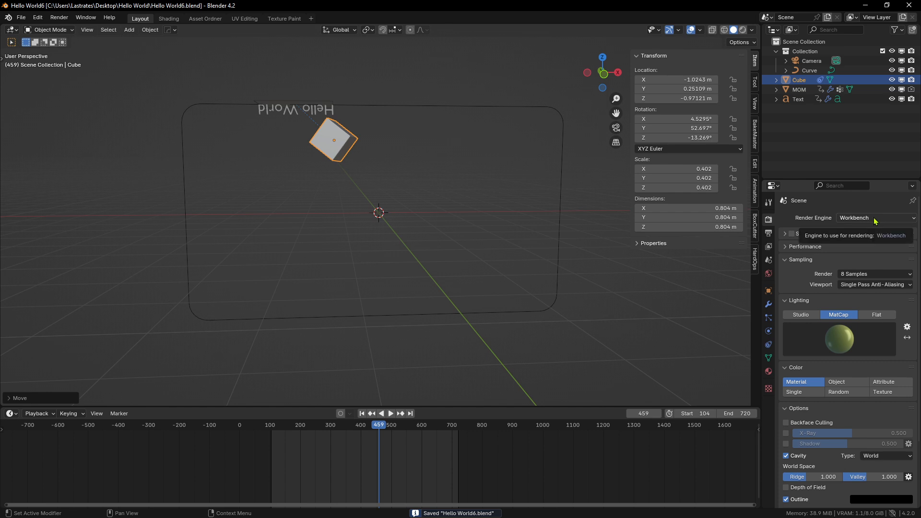
Set the render engine to EEVEE and show the scene in rendered viewport shading
click(875, 220)
click(866, 229)
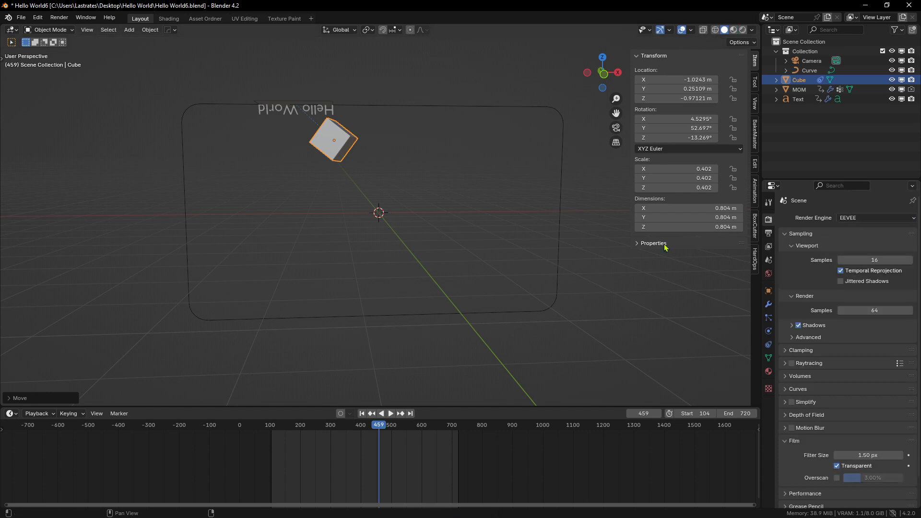
right_click(359, 186)
shift+middle_drag(595, 192, 603, 202)
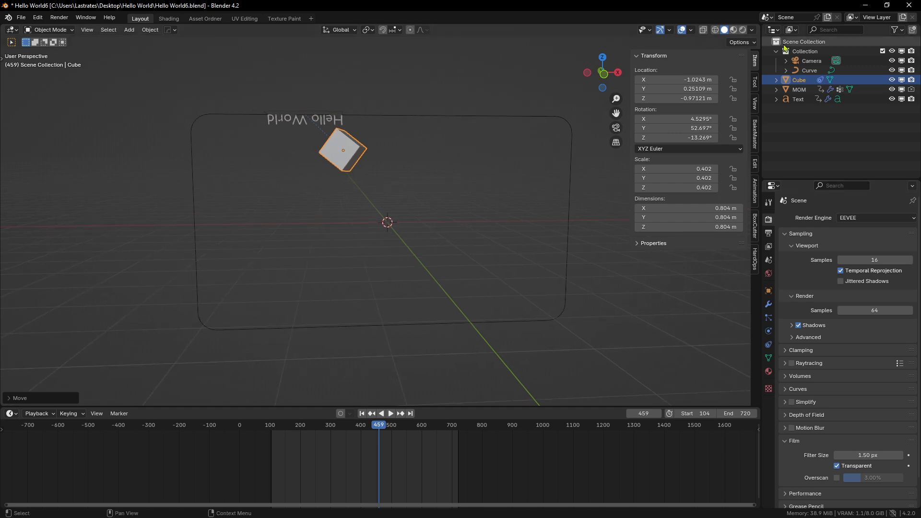
click(742, 30)
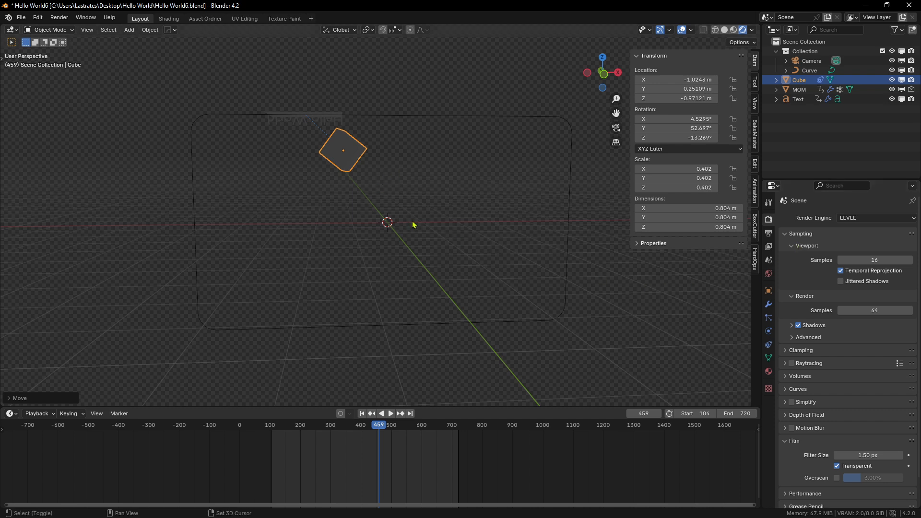
Add an area light at the world origin
key(shift+a)
mouse_move(374, 339)
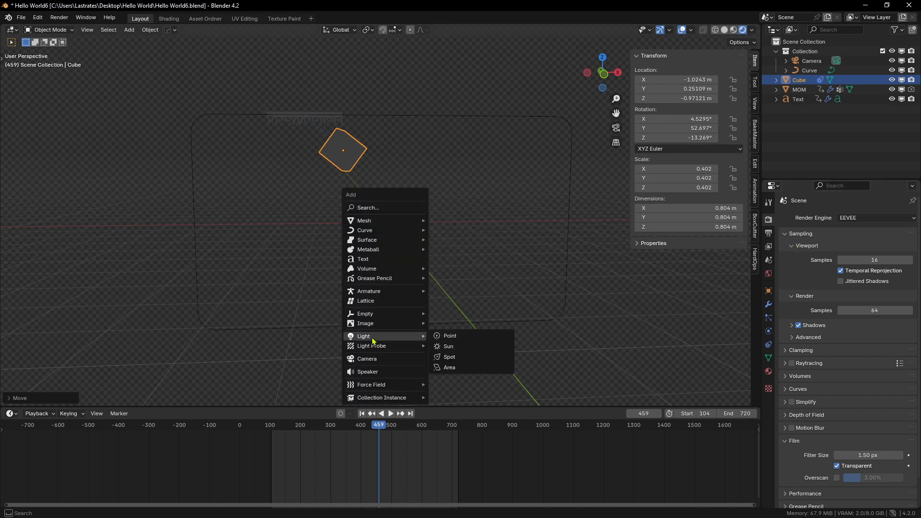
click(455, 371)
key(g)
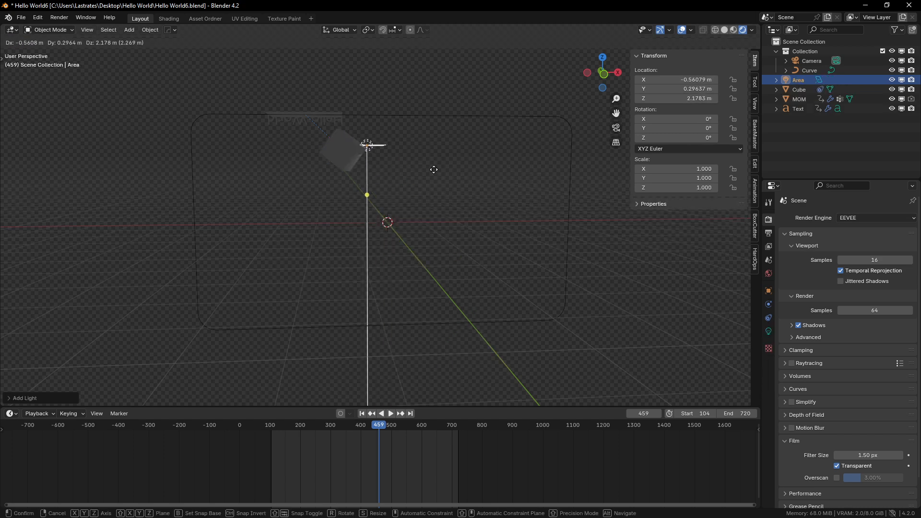
key(Escape)
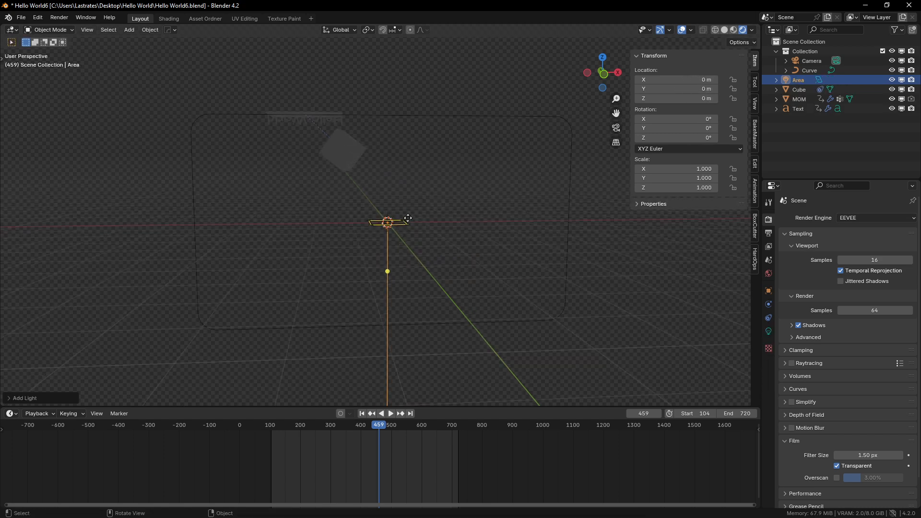
Add a Child Of constraint to the area light with MOM as its target
click(768, 321)
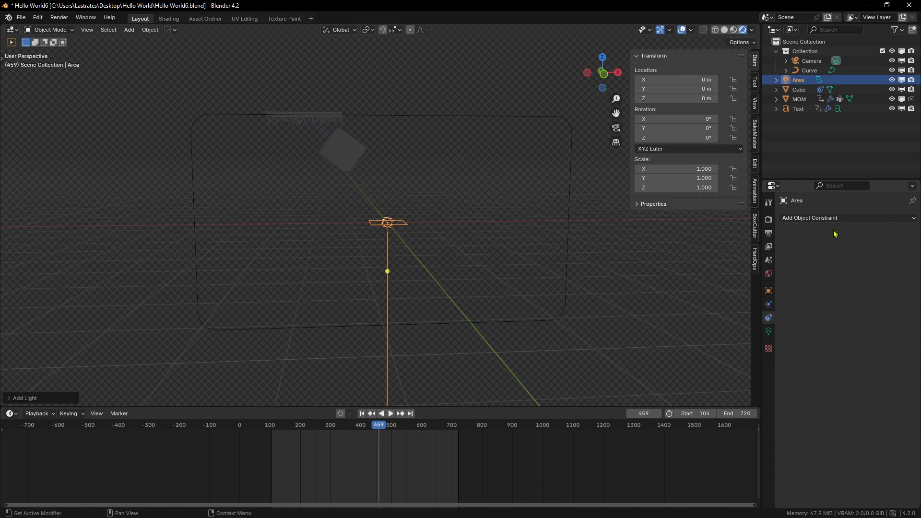
click(822, 219)
click(882, 265)
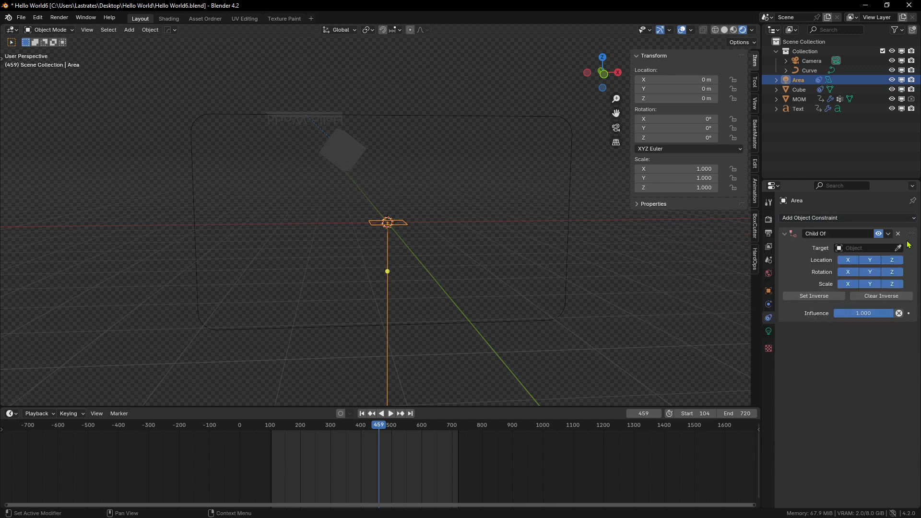
click(900, 247)
click(305, 114)
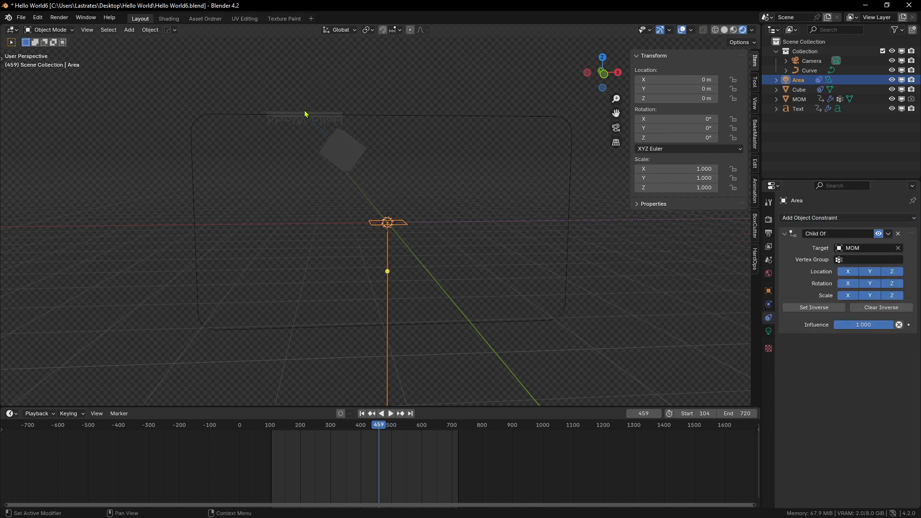
Assign the vertex group Group to the area light's Child Of constraint and apply Set Inverse
click(863, 259)
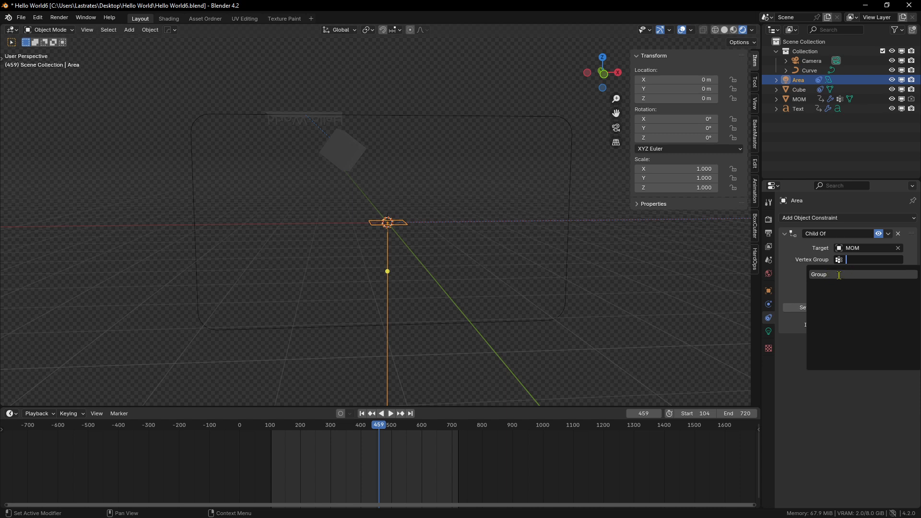
click(885, 273)
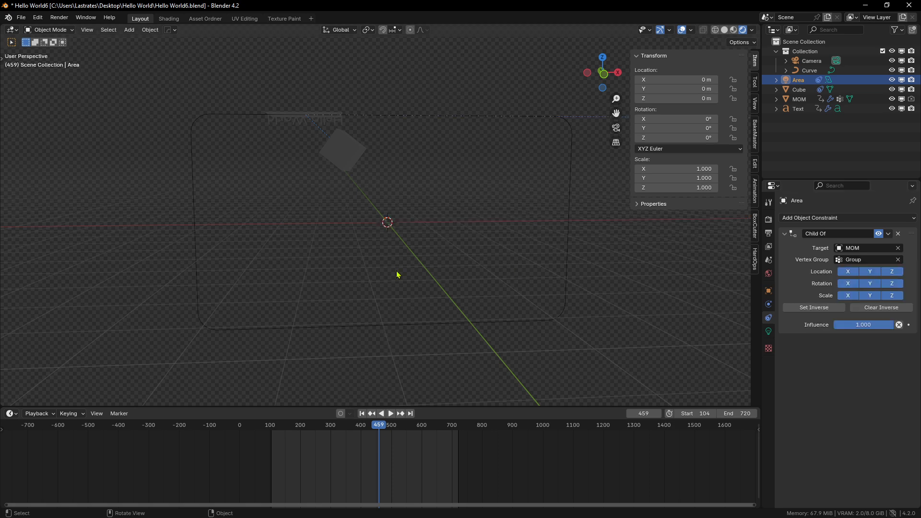
scroll(426, 275, down, 8)
scroll(535, 253, up, 3)
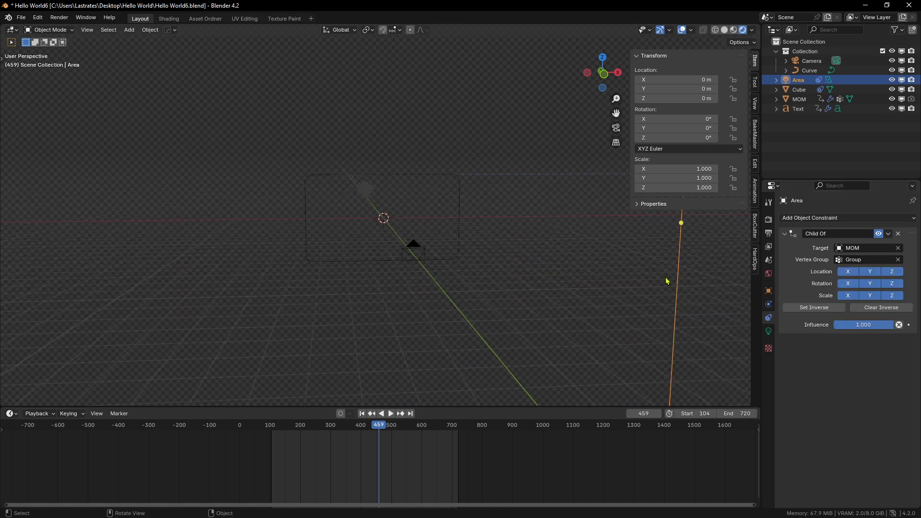
click(809, 309)
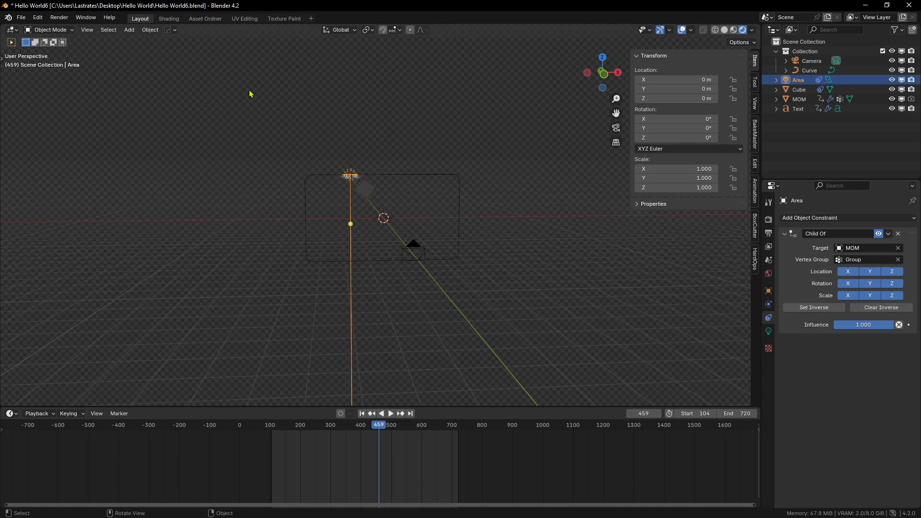
Play the animation with the area light following the text, and hide the helper plane MOM in the viewport
scroll(136, 185, up, 4)
key(space)
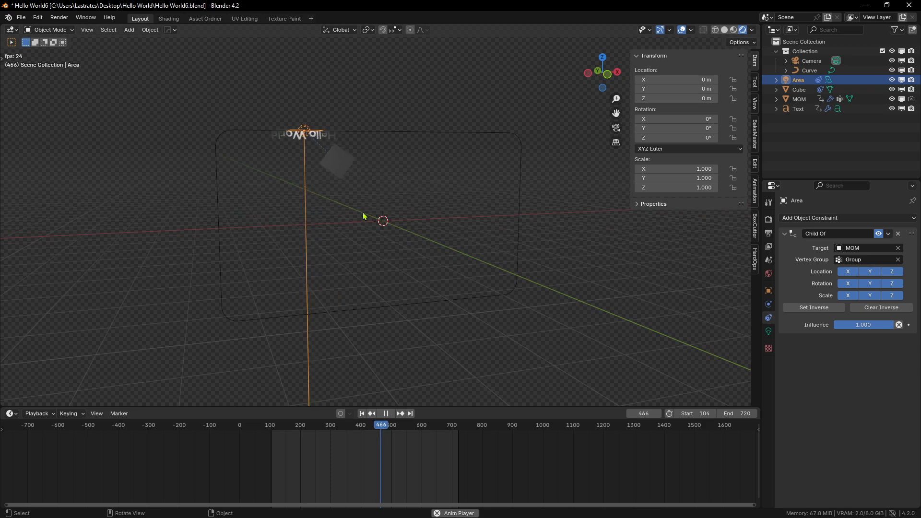
scroll(247, 166, up, 3)
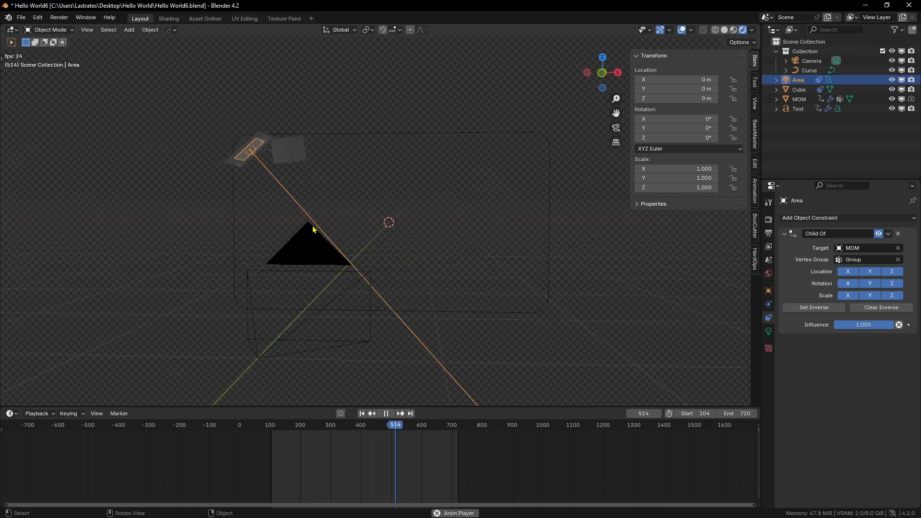
click(111, 192)
key(h)
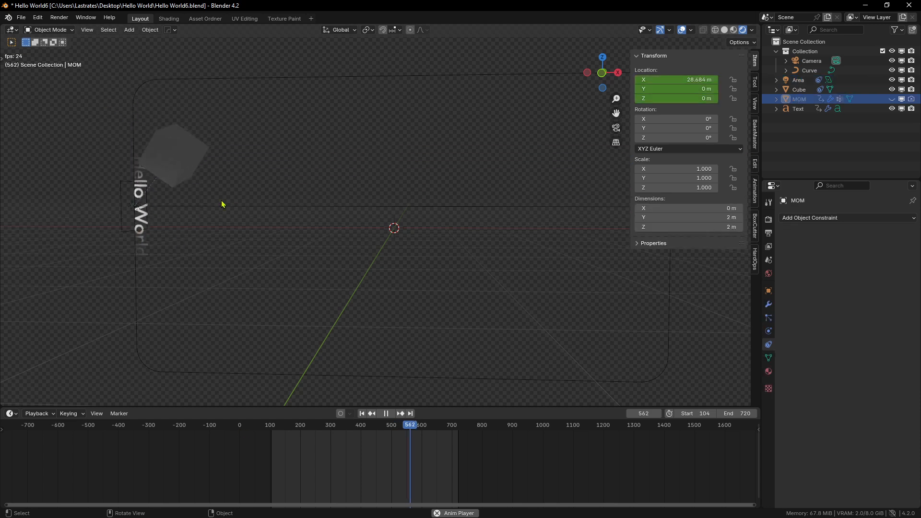
Review the playing animation through the scene camera with the overlays turned off, and stop it at frame 271
scroll(216, 273, up, 2)
scroll(226, 273, down, 4)
key(KP_0)
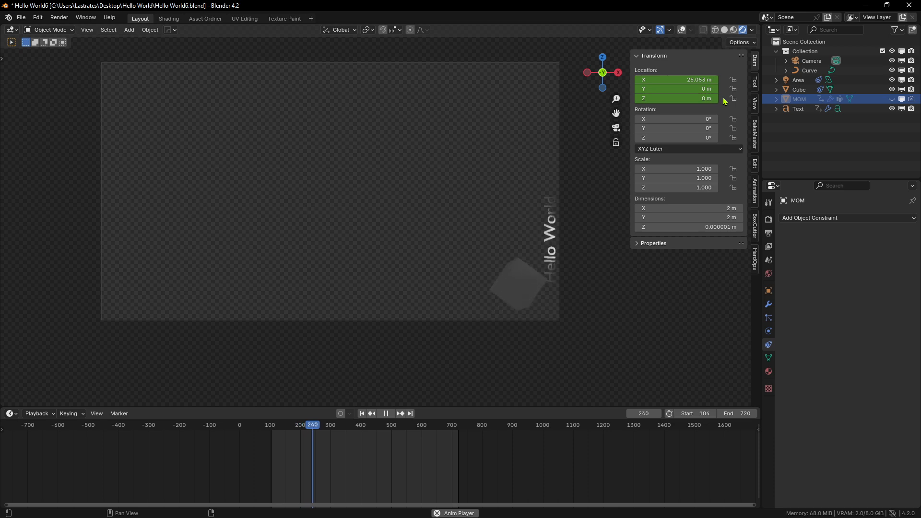
key(space)
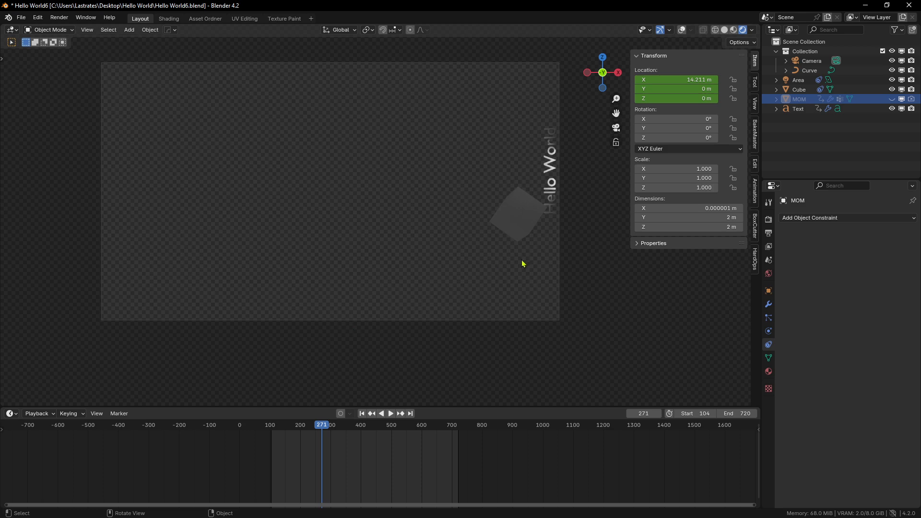
Move the timeline to frame 88 and examine the text and cube in the camera frame
drag(349, 436, 267, 432)
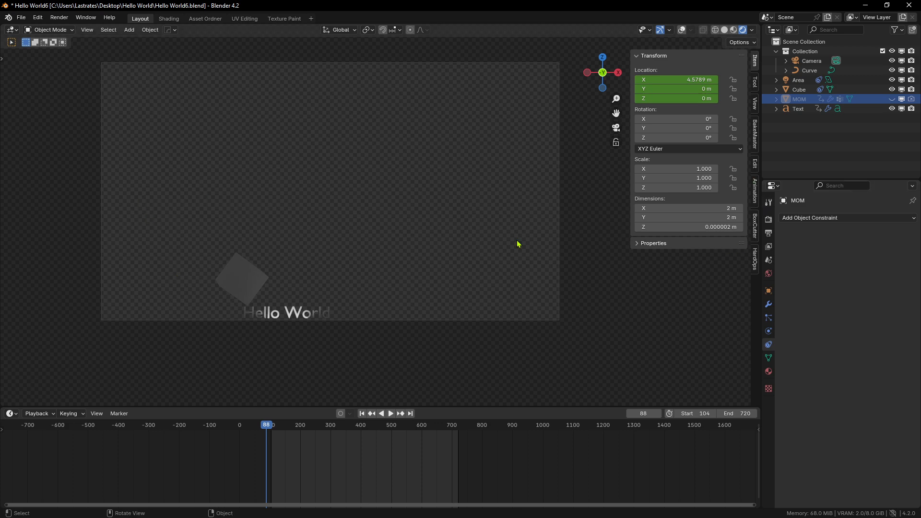
scroll(518, 244, down, 2)
scroll(337, 314, up, 2)
shift+middle_drag(342, 310, 366, 321)
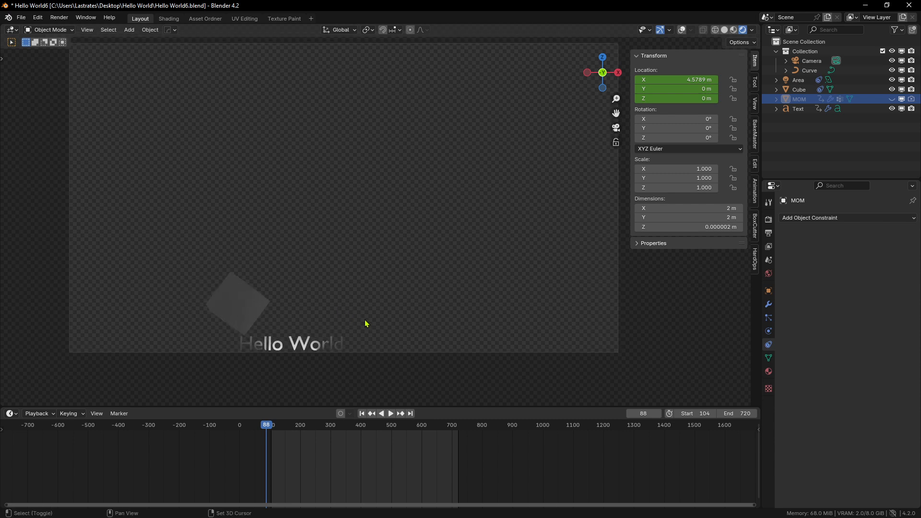
scroll(370, 321, down, 2)
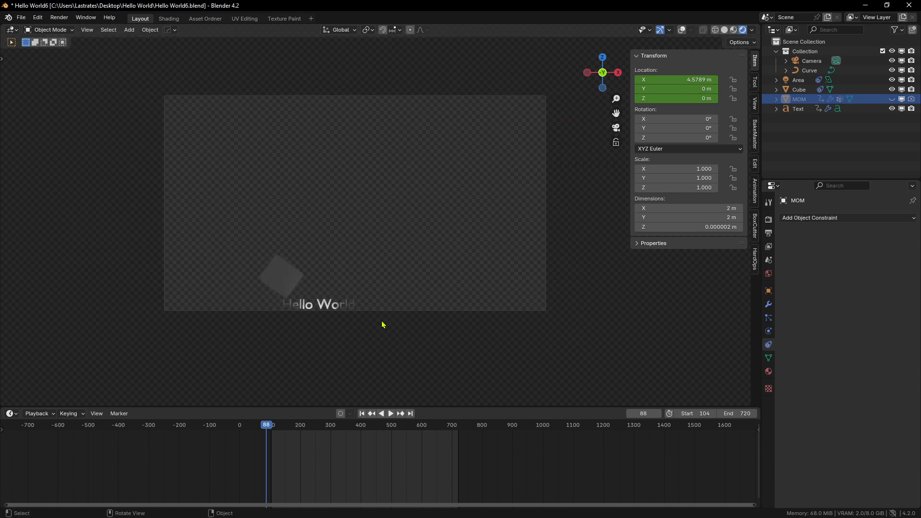
Open the scene's render settings and check the render engine choices, keeping EEVEE
click(768, 221)
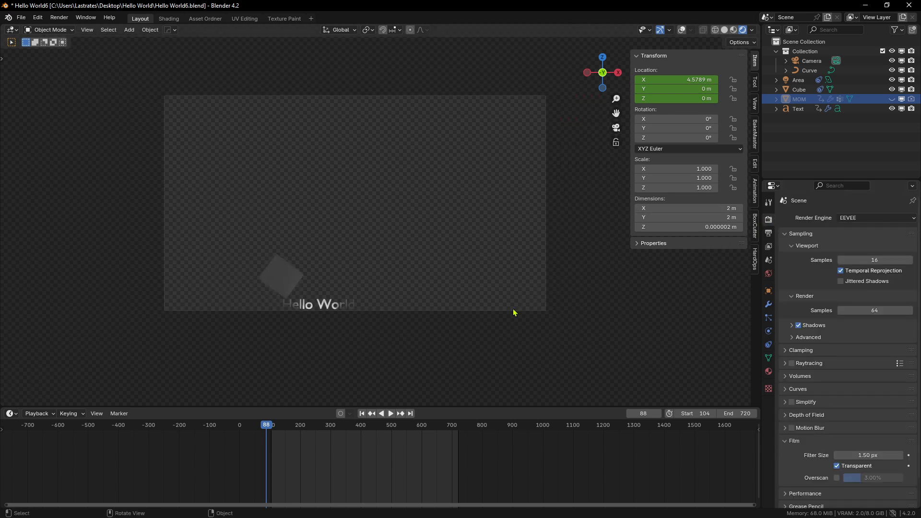
click(857, 220)
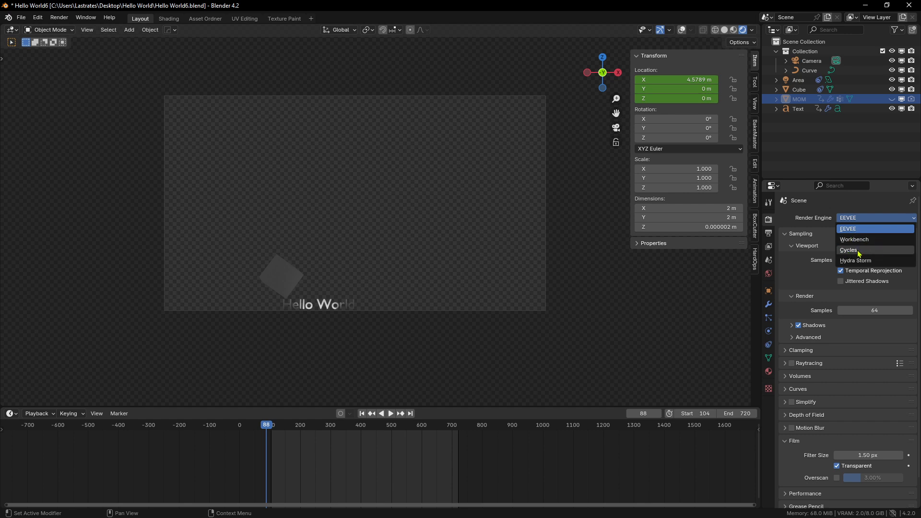
click(860, 220)
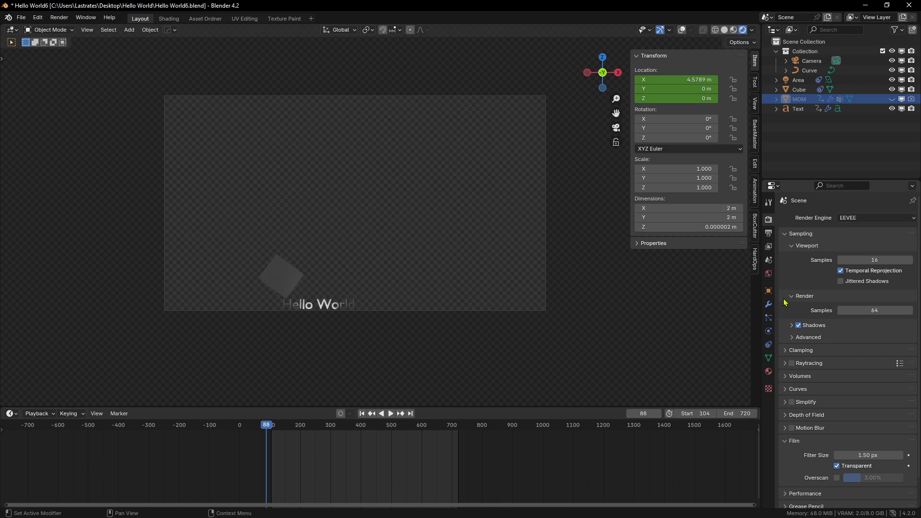
Toggle the film's Transparent option to compare the backgrounds, leaving it enabled
scroll(859, 393, down, 2)
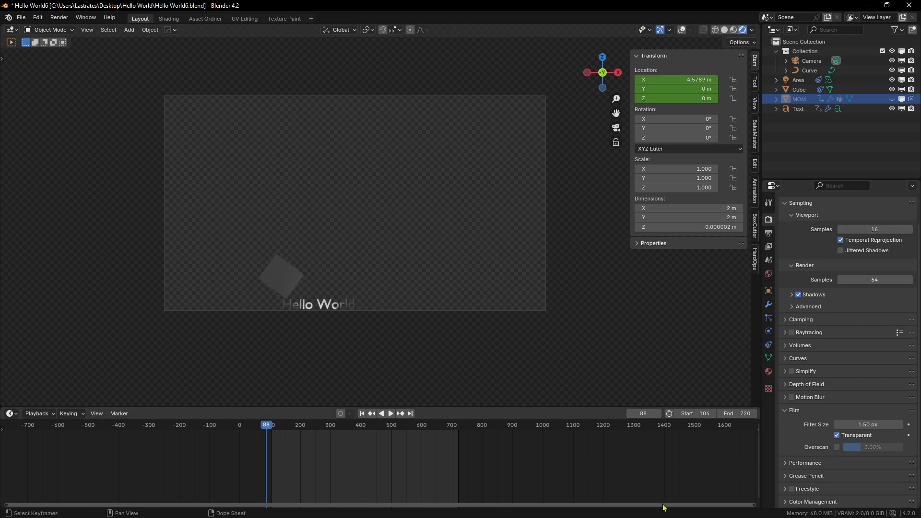
click(838, 435)
click(838, 436)
click(838, 436)
click(838, 436)
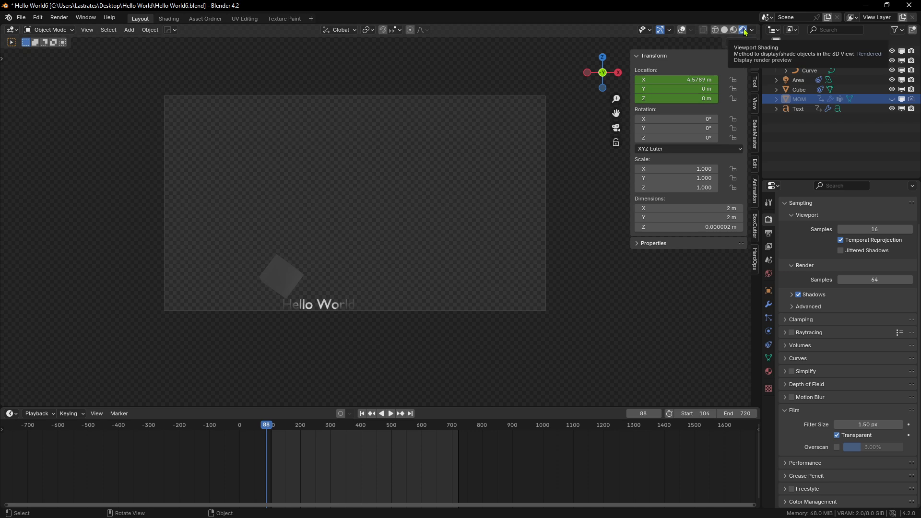
click(838, 437)
click(837, 436)
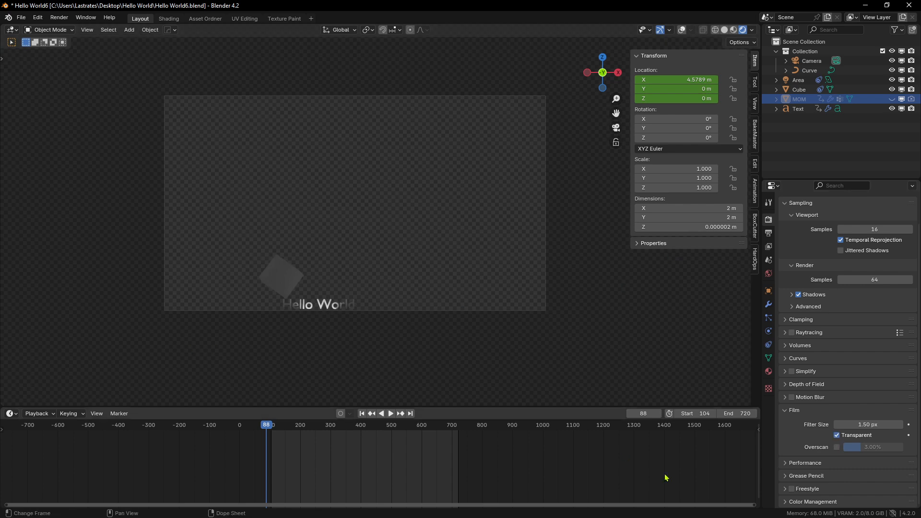
scroll(366, 333, up, 1)
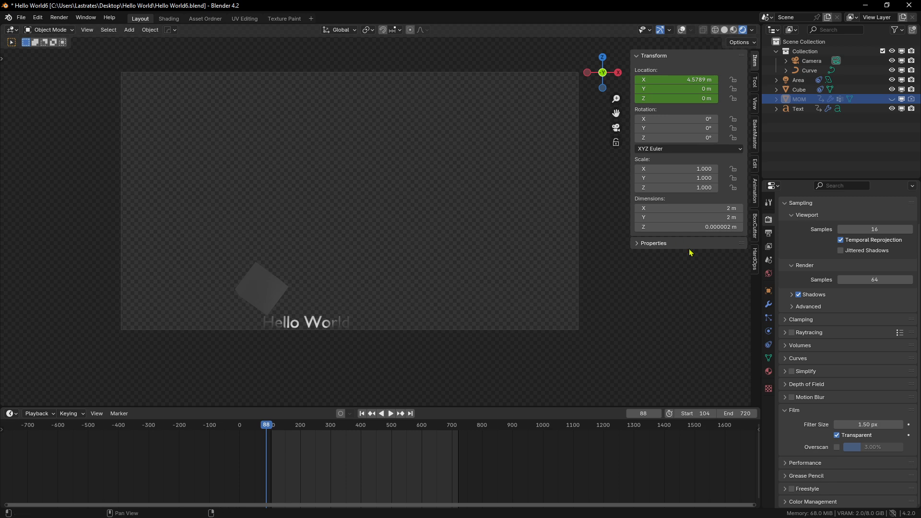
Open the output settings and examine the resolution, frame rate, frame range and output path
click(768, 233)
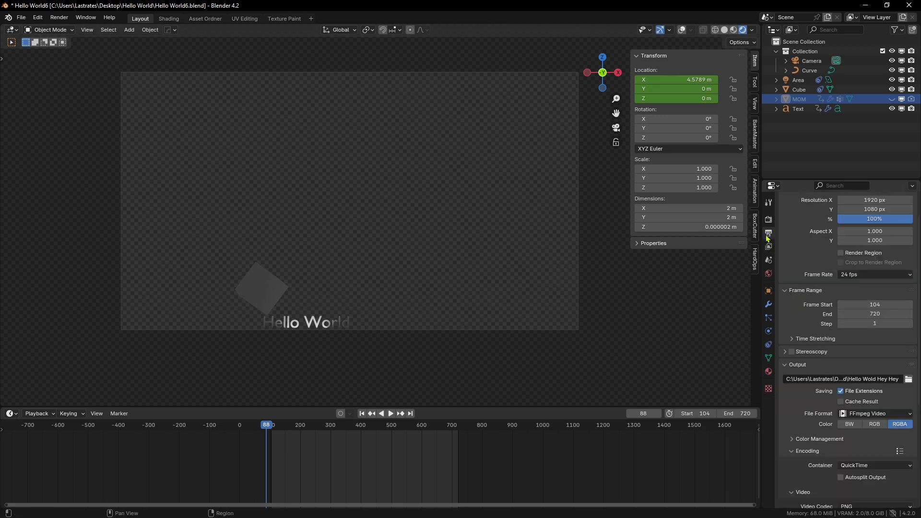
scroll(811, 417, up, 2)
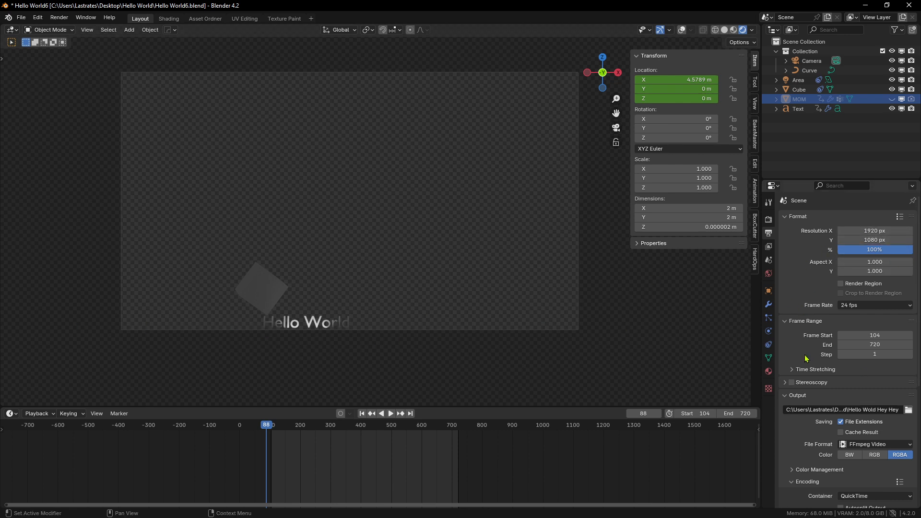
scroll(835, 312, down, 1)
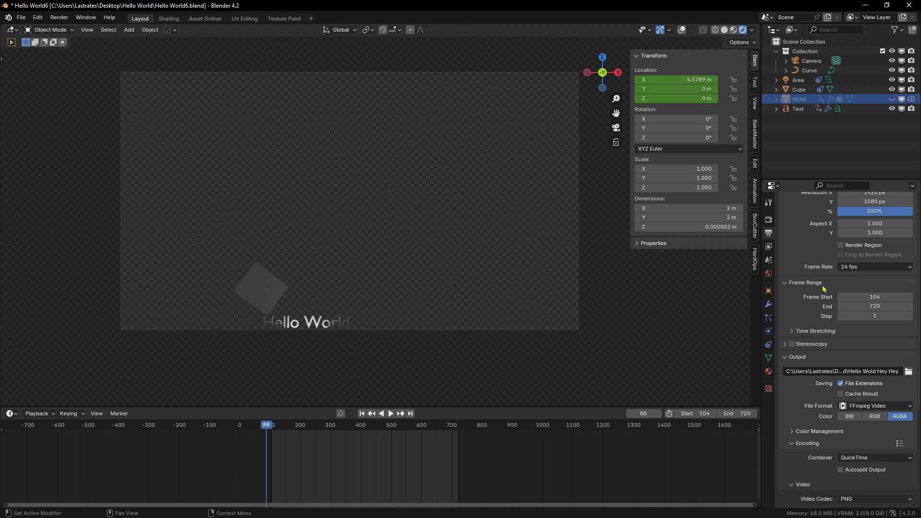
scroll(881, 250, up, 1)
scroll(859, 295, down, 3)
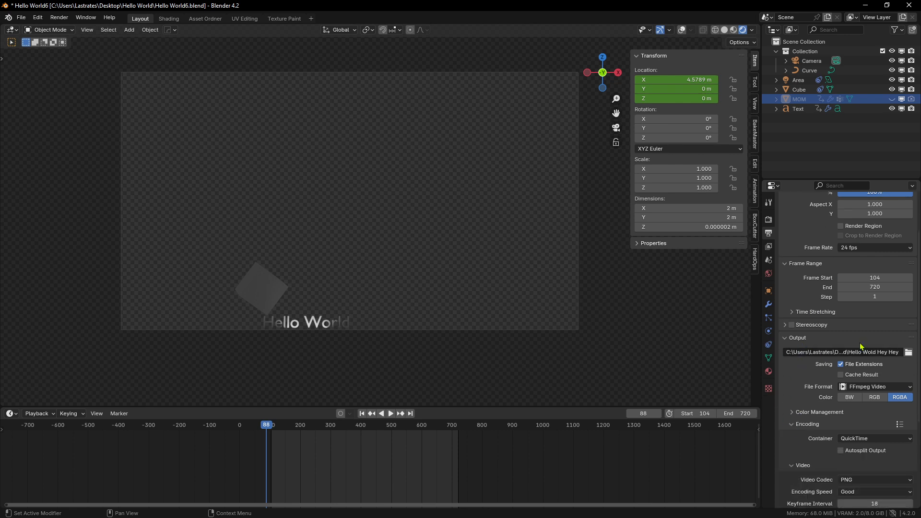
scroll(775, 371, down, 1)
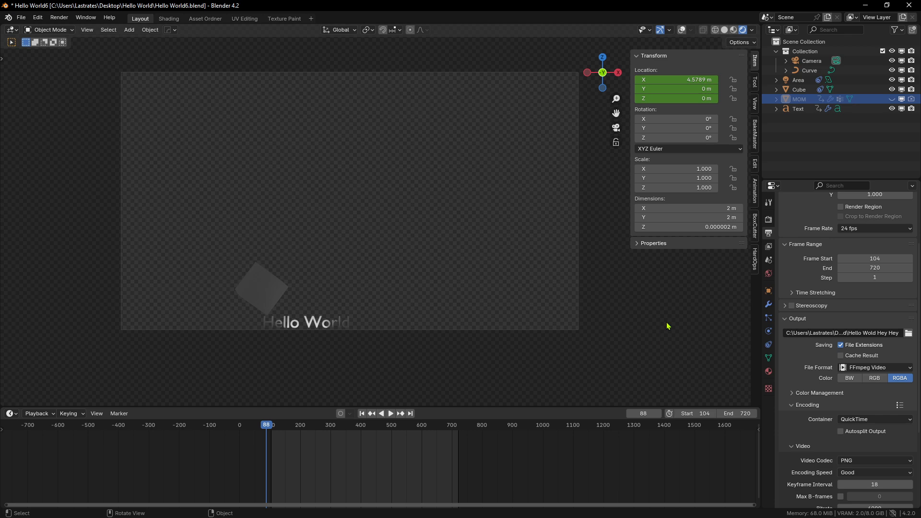
scroll(821, 386, down, 1)
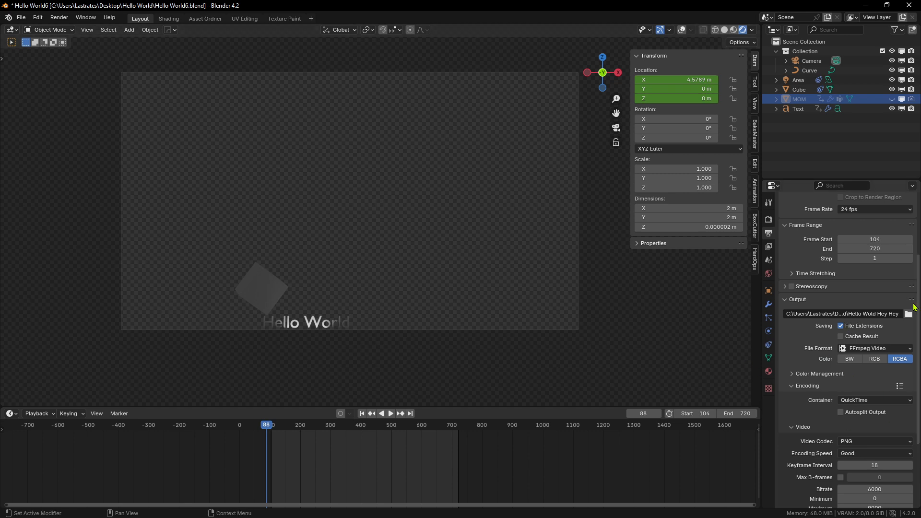
Check the output path and encoding options, and choose FFmpeg Video as the file format
scroll(826, 387, down, 2)
scroll(818, 391, up, 1)
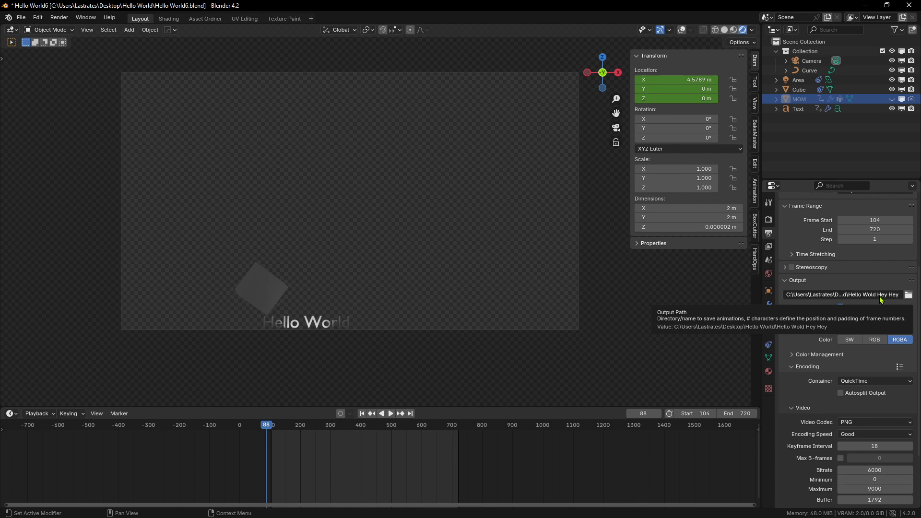
scroll(880, 298, down, 1)
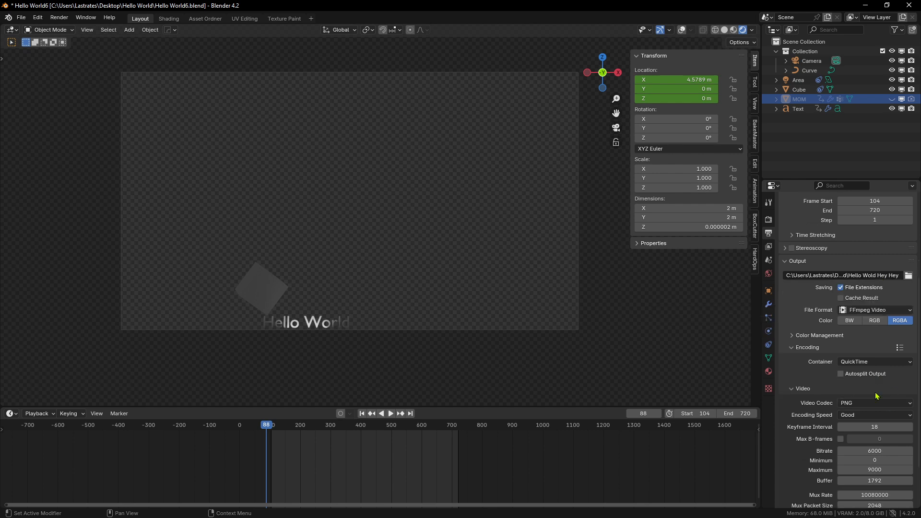
click(859, 312)
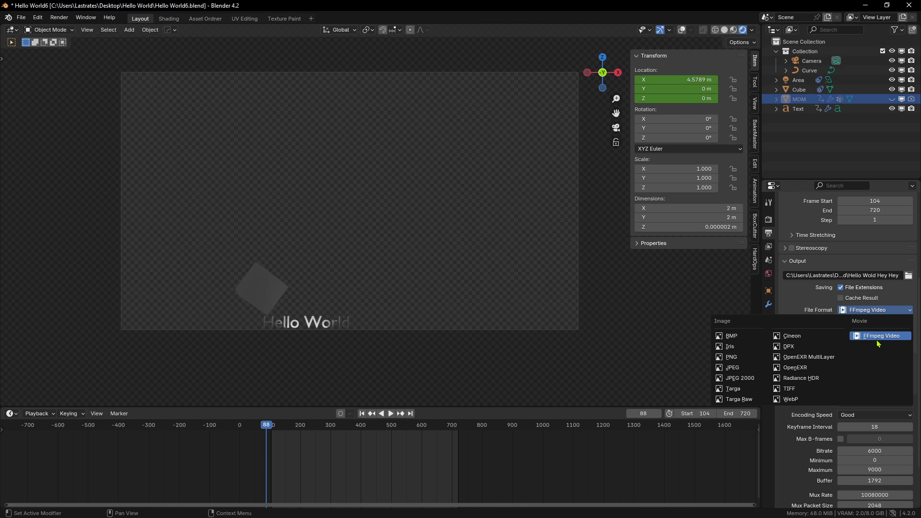
click(892, 343)
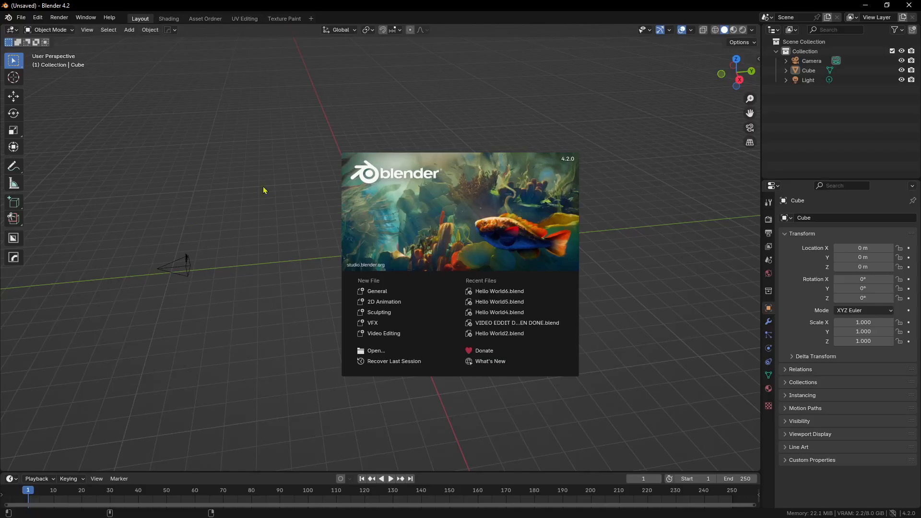
Open the output settings of the new unsaved default scene and examine its file format options
click(768, 219)
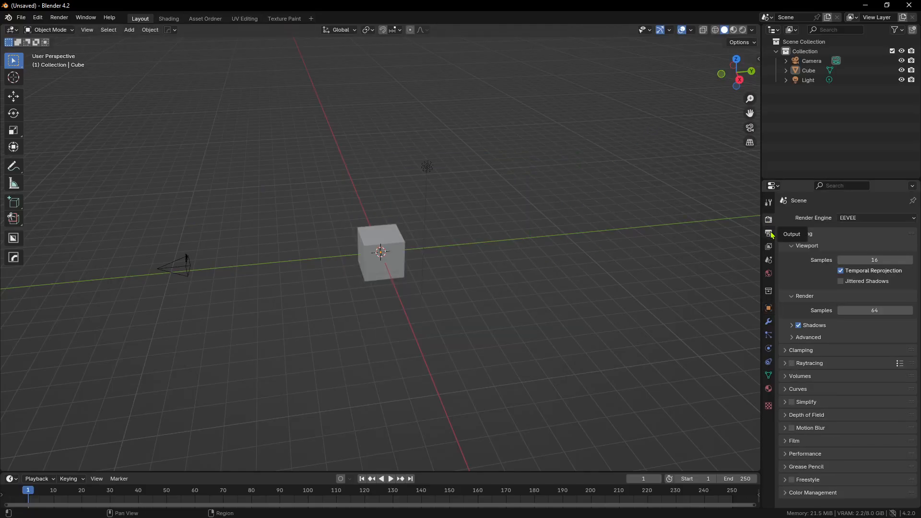
click(768, 233)
scroll(825, 453, down, 2)
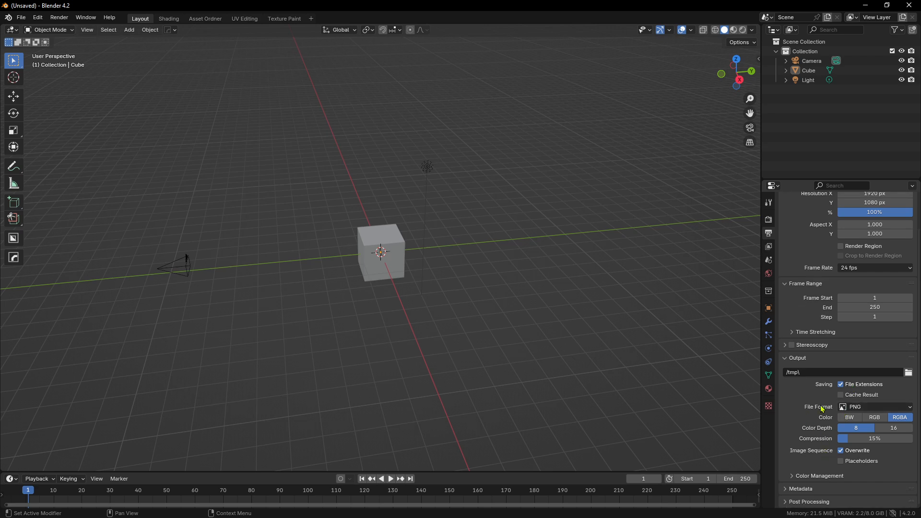
Set the output file format to FFmpeg Video and its encoding container to QuickTime
click(875, 407)
click(885, 432)
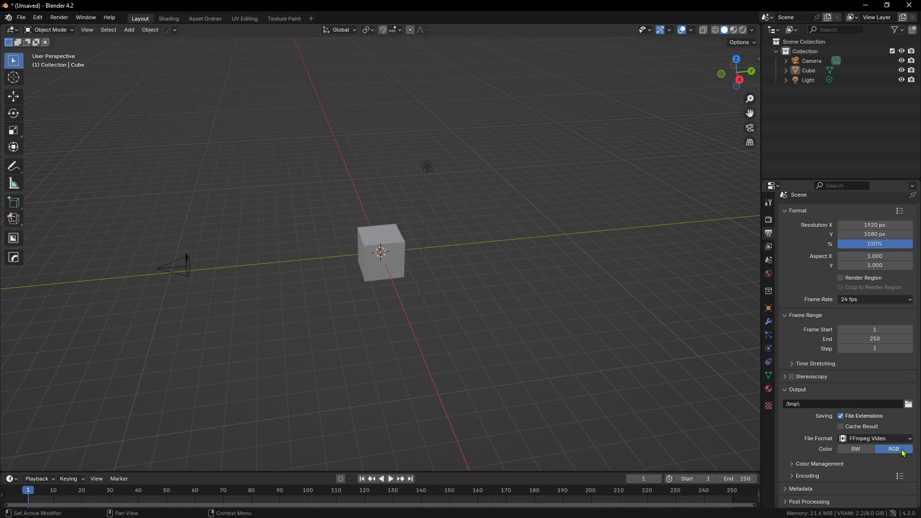
click(794, 476)
scroll(797, 478, down, 5)
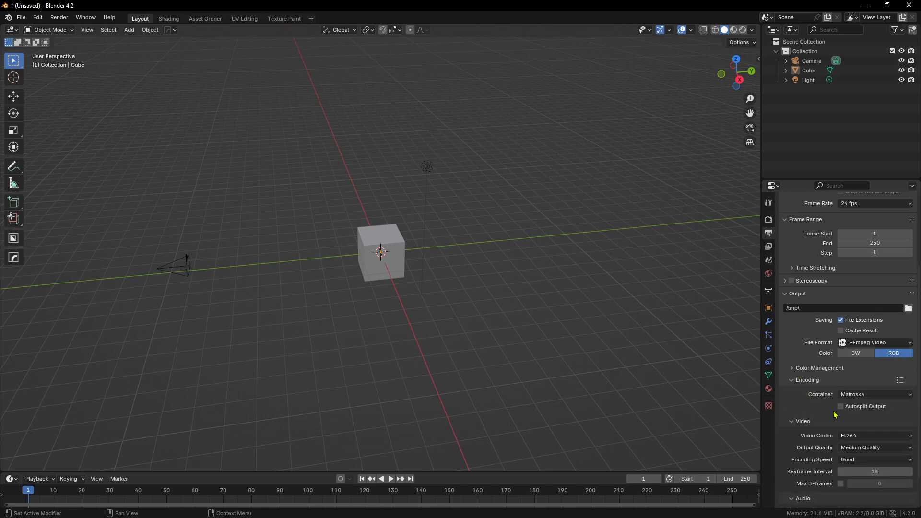
click(862, 394)
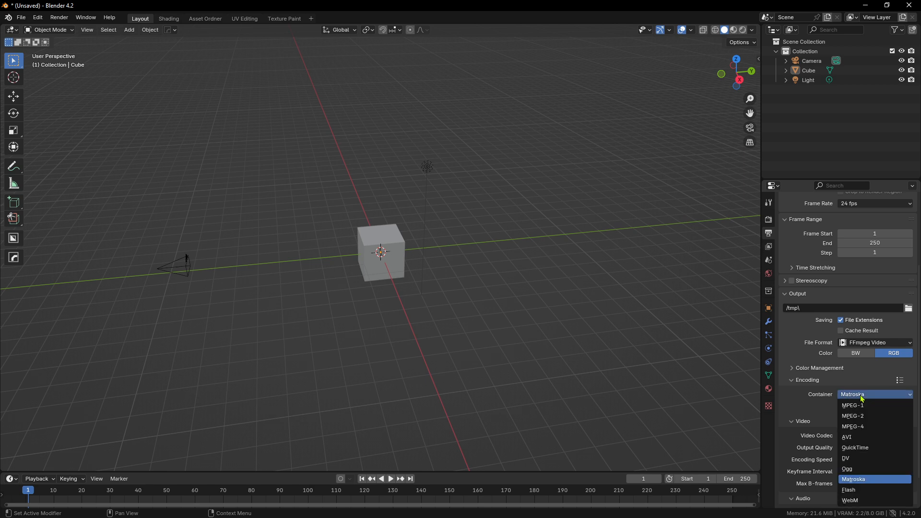
click(855, 448)
scroll(824, 407, down, 2)
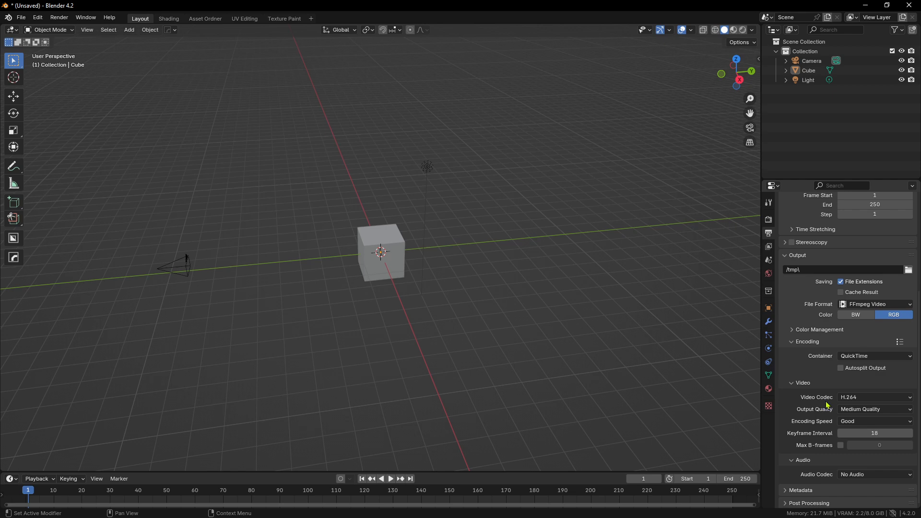
Set the video codec to PNG and look through the remaining encoding options
click(872, 398)
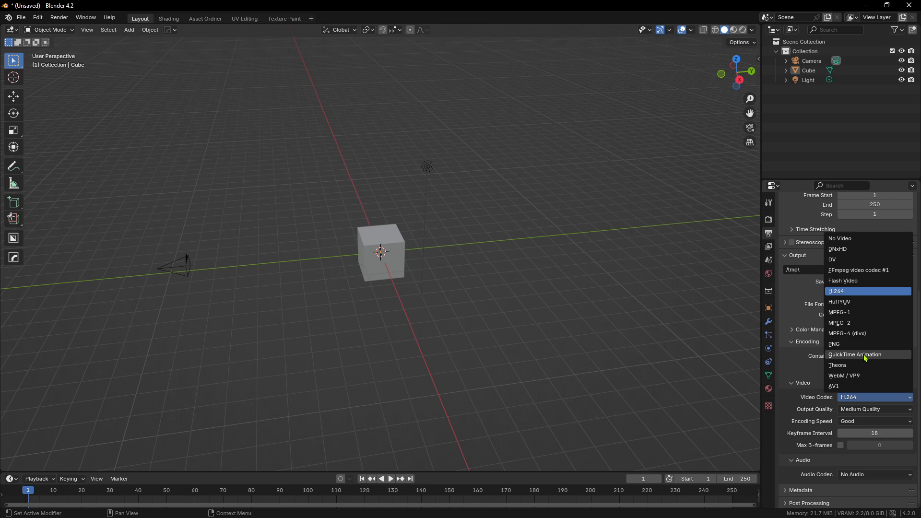
click(840, 342)
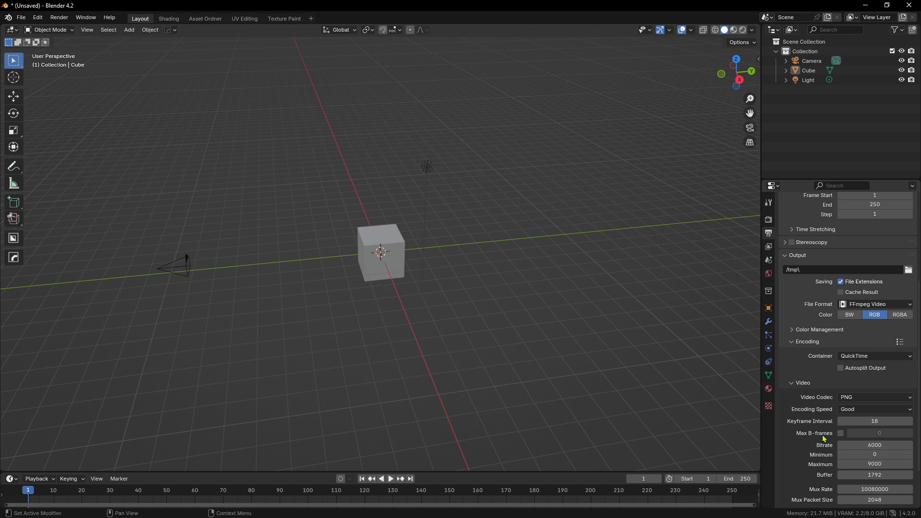
scroll(825, 454, down, 1)
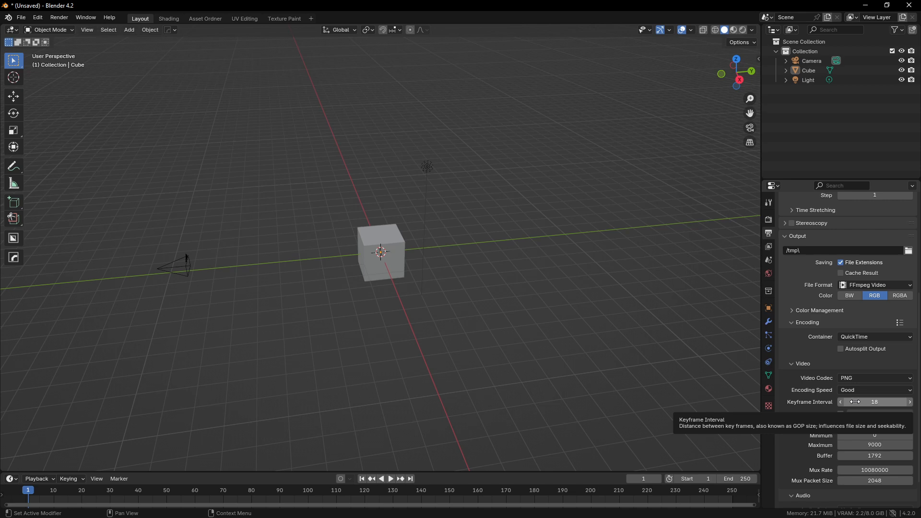
scroll(792, 458, down, 2)
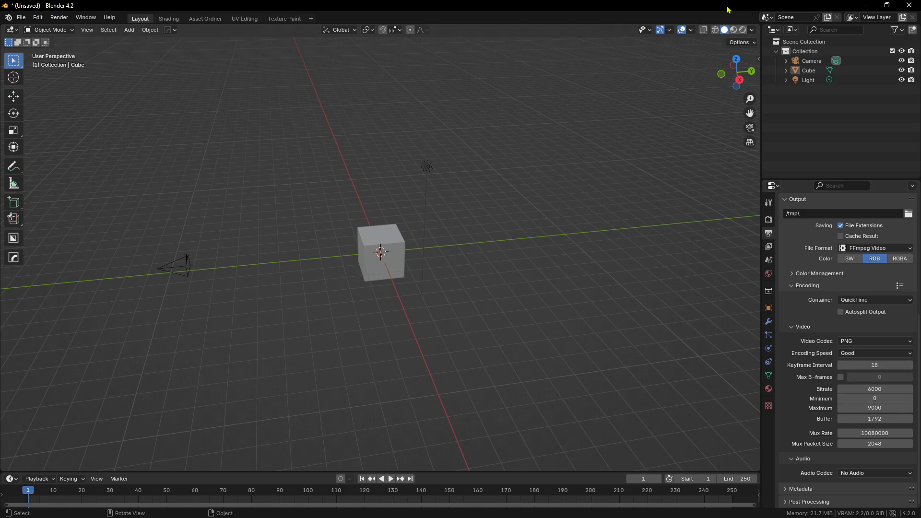
Close the untitled scene without saving it and return to the Hello World6.blend project
drag(728, 7, 477, 69)
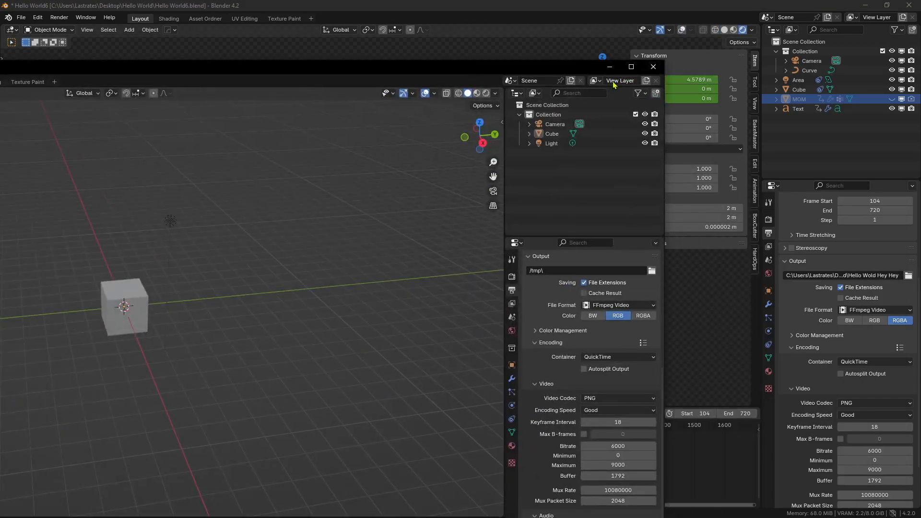
drag(573, 68, 585, 32)
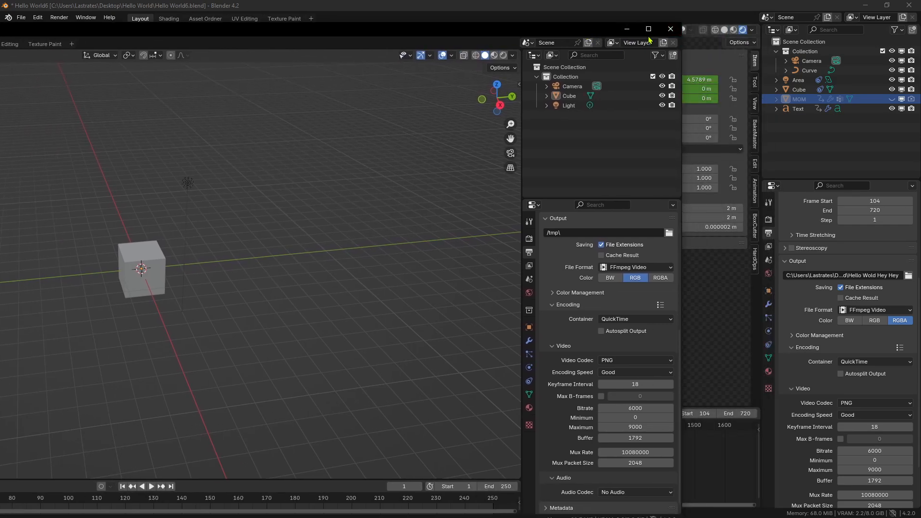
click(671, 30)
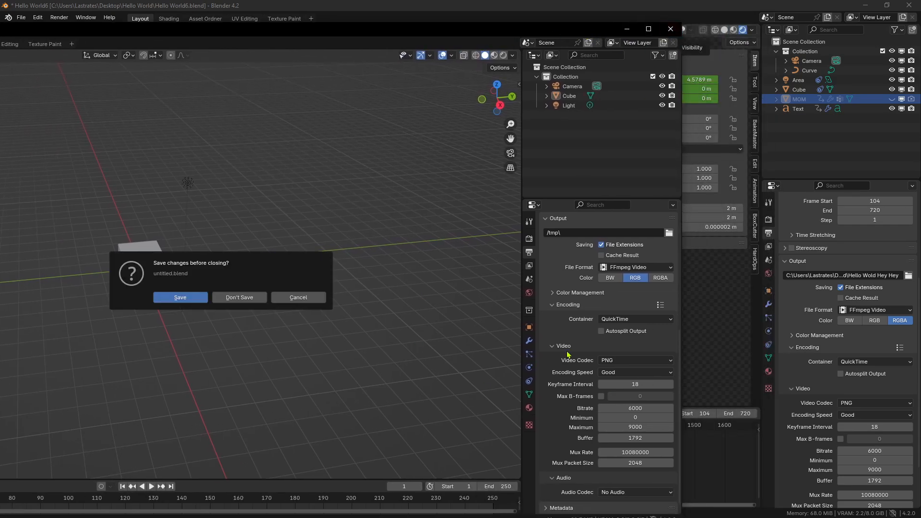
click(240, 300)
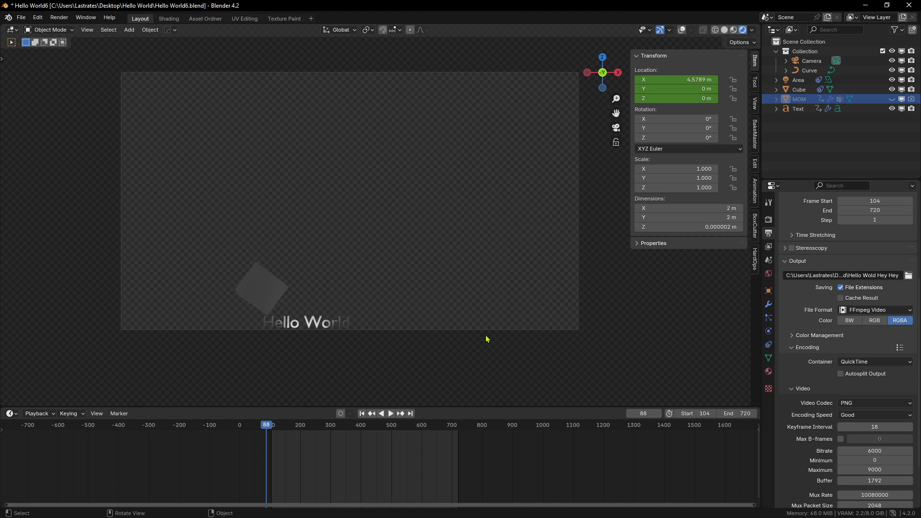
Review the encoding settings, name the render output BLA BLA BALa in the Hello World folder, and save the project
scroll(817, 415, down, 3)
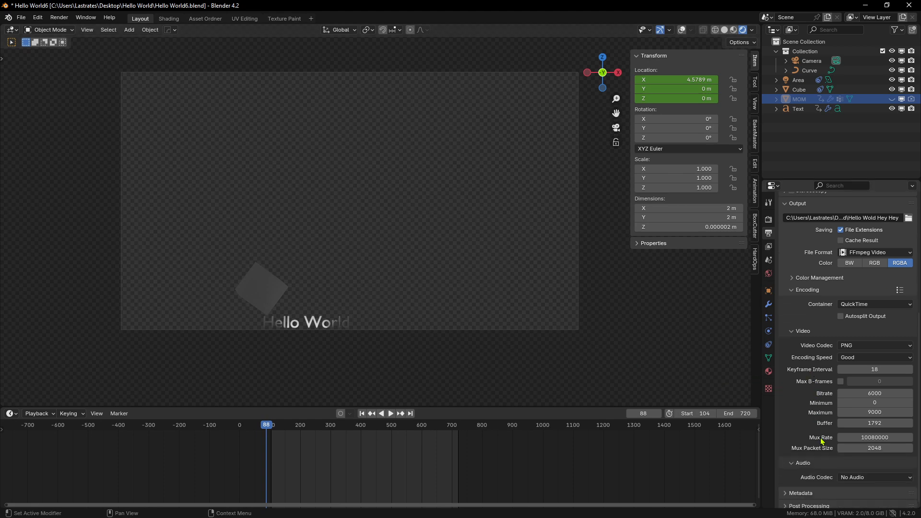
scroll(836, 415, up, 2)
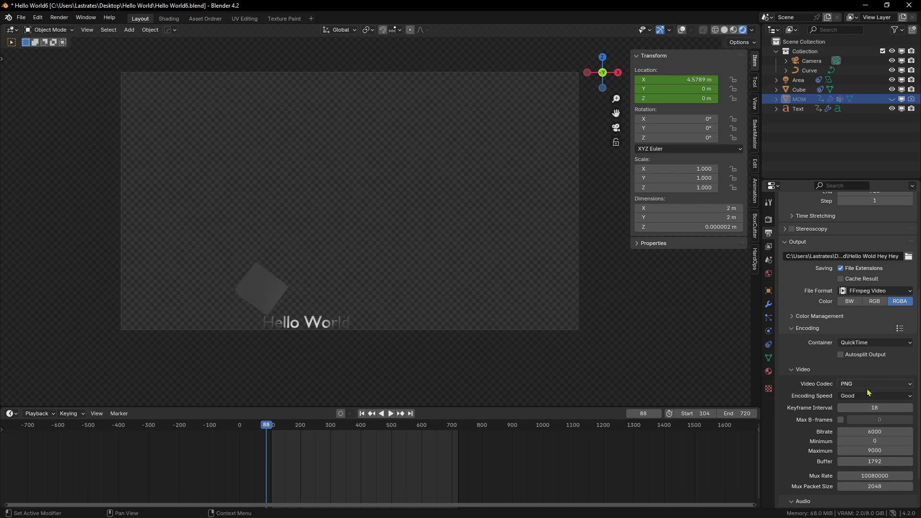
scroll(830, 405, down, 1)
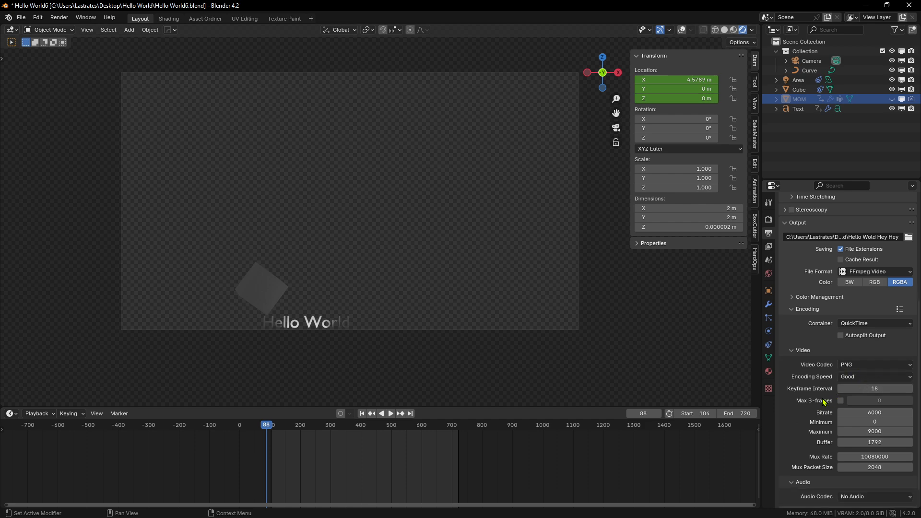
scroll(845, 379, down, 1)
scroll(849, 363, down, 1)
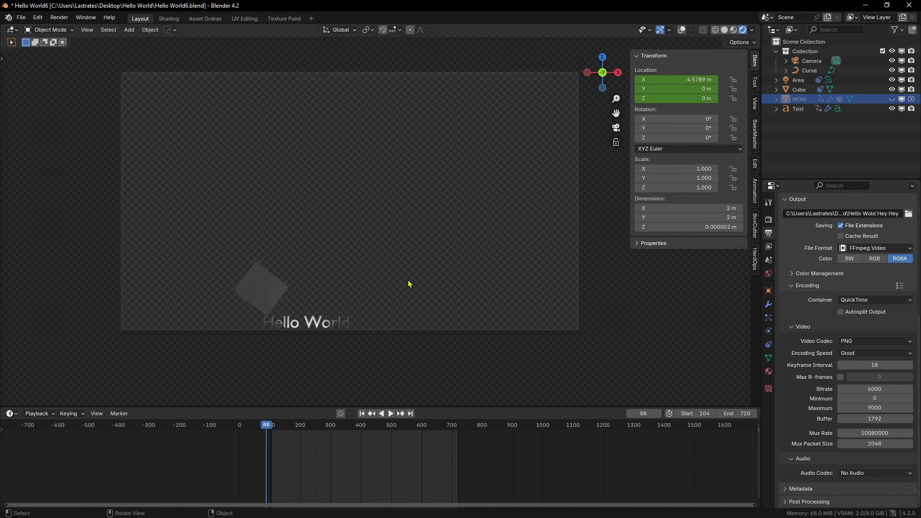
key(ctrl+s)
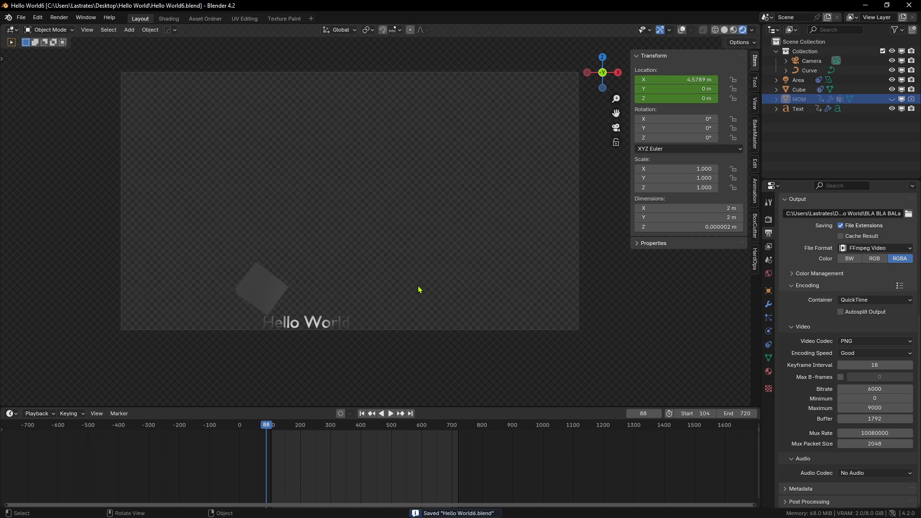
Preview the Hello World animation by scrubbing the timeline and playing it back in the camera view
click(269, 287)
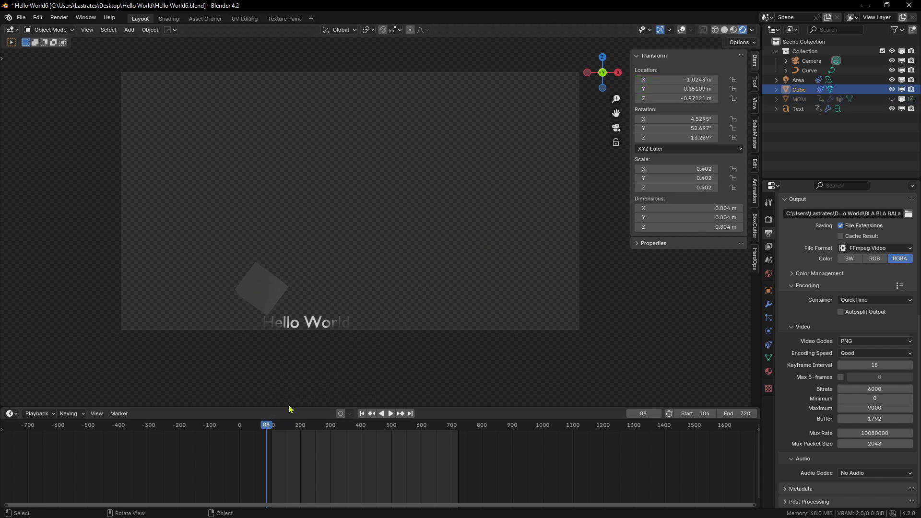
drag(287, 425, 265, 436)
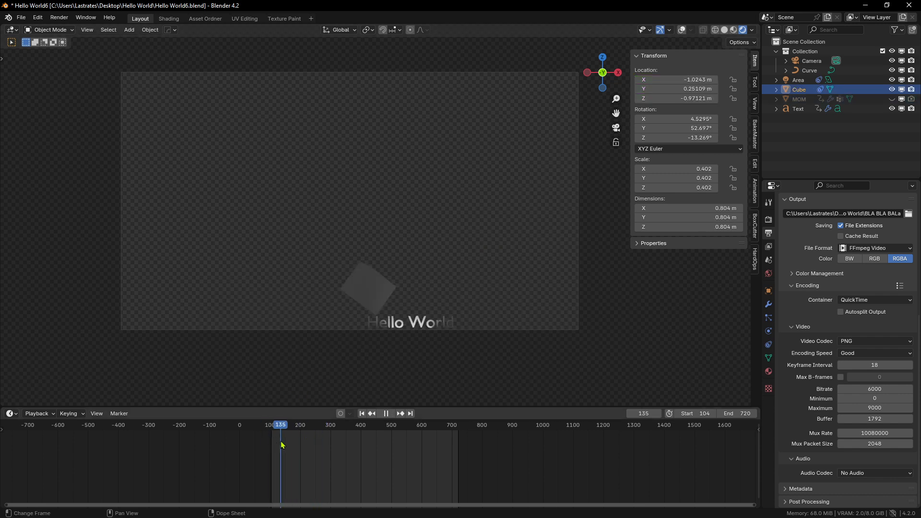
key(space)
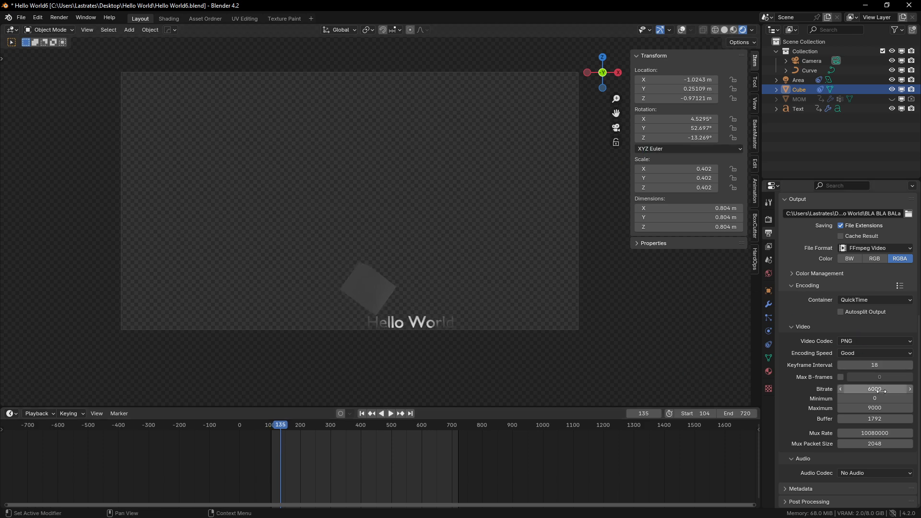
scroll(847, 473, up, 5)
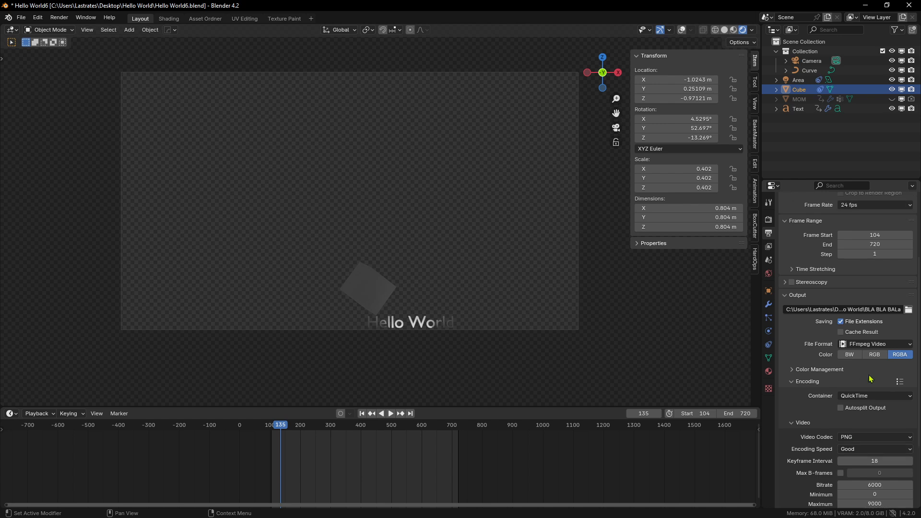
scroll(369, 206, down, 2)
key(space)
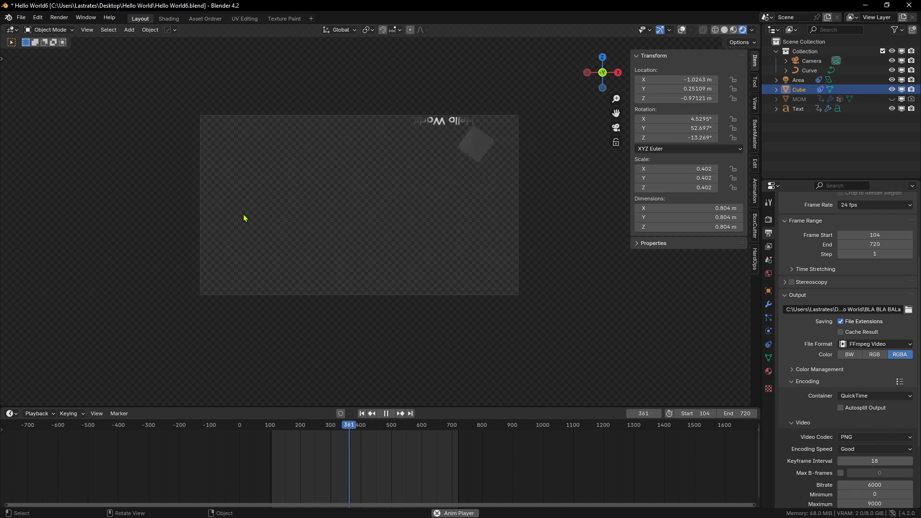
key(space)
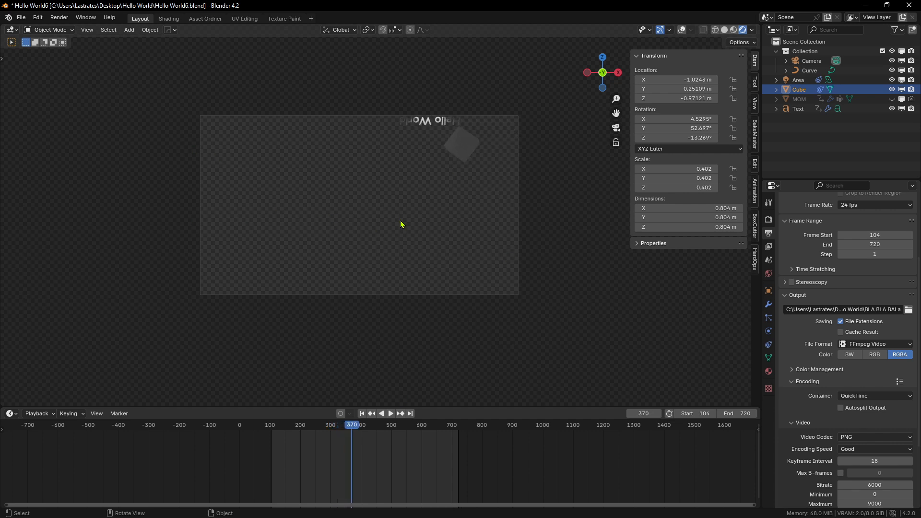
Save the project and render the full animation, fitting the whole frame in the render view
click(70, 20)
click(396, 251)
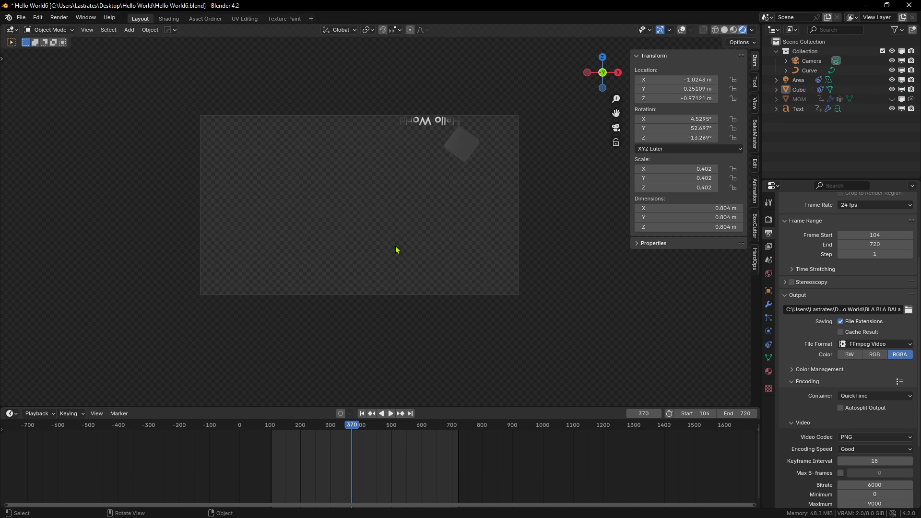
key(ctrl+s)
click(60, 17)
click(82, 38)
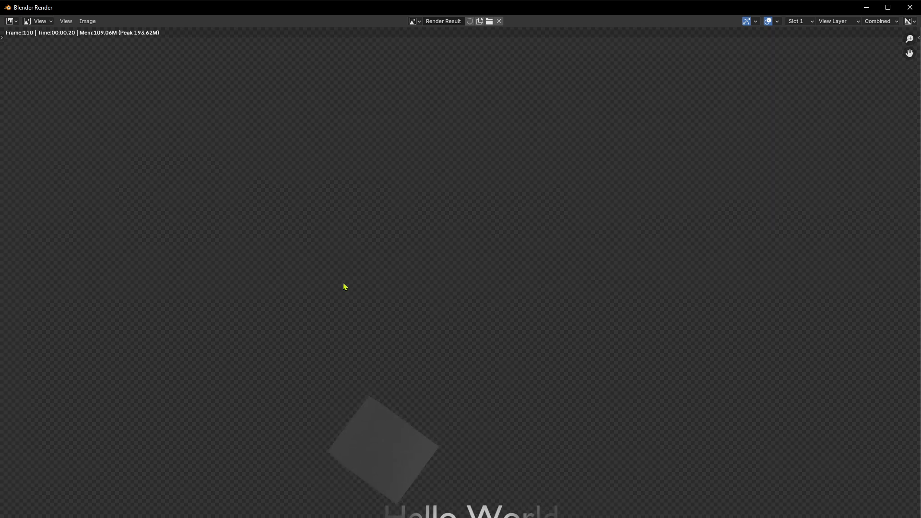
scroll(344, 283, down, 3)
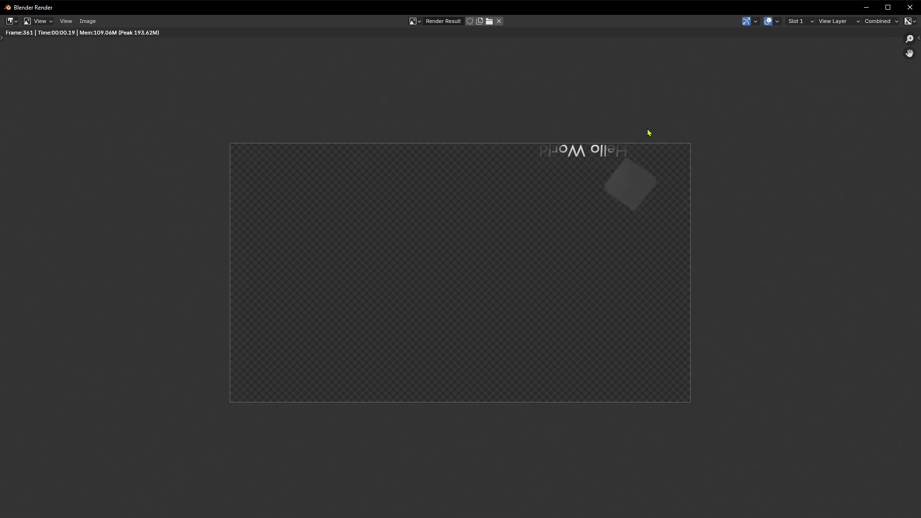
Minimize the render window and review the output's encoding, resolution and frame range settings during rendering
click(866, 7)
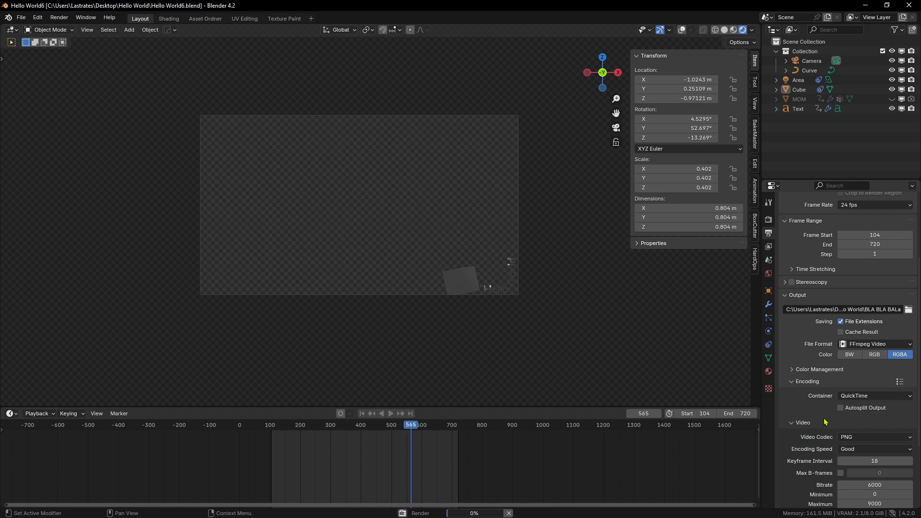
scroll(826, 422, down, 2)
scroll(907, 427, down, 1)
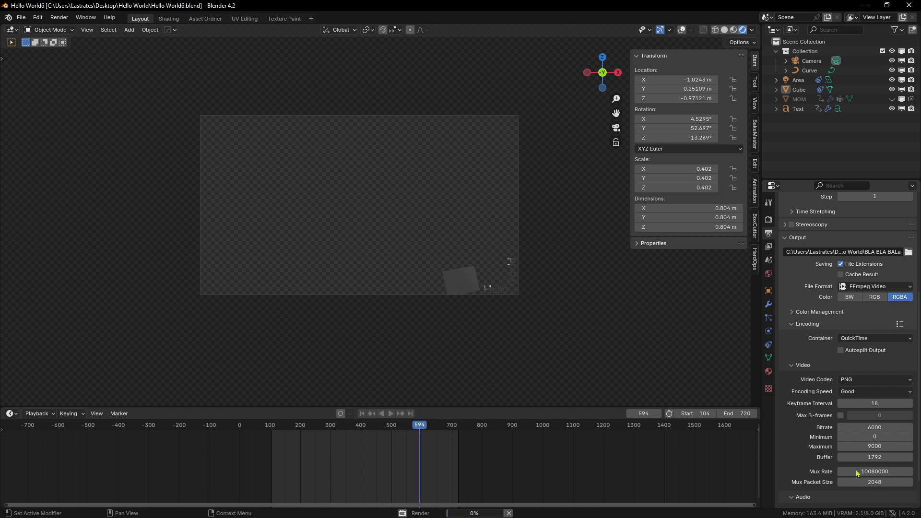
scroll(835, 421, down, 1)
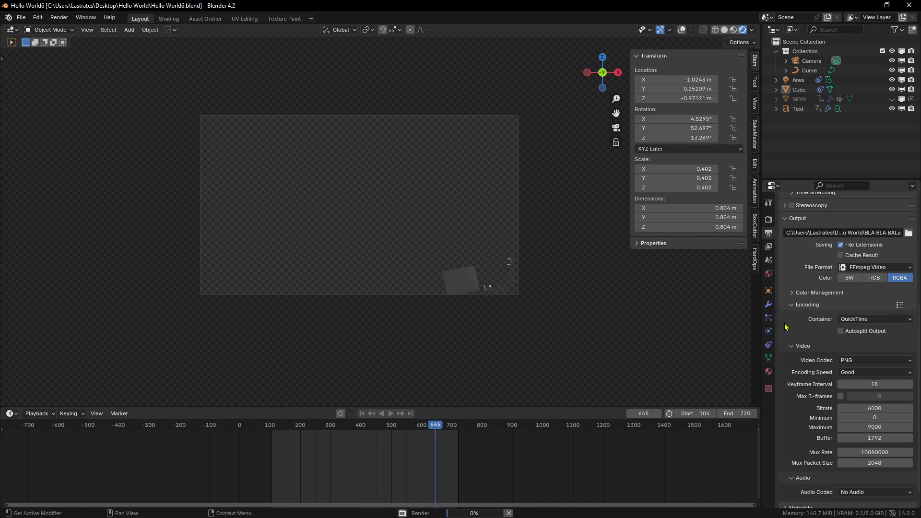
scroll(823, 358, up, 8)
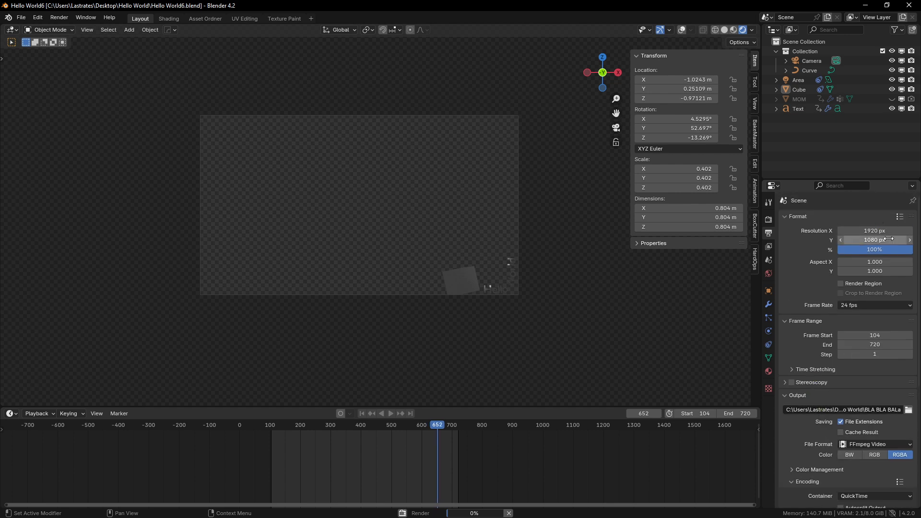
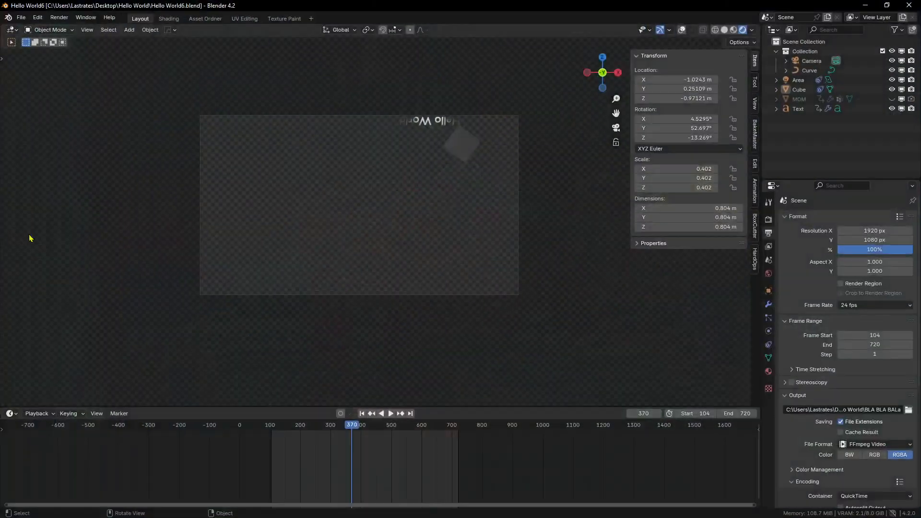
Switch the render engine to Workbench and inspect the cube and text from another angle
middle_drag(29, 238, 284, 264)
scroll(569, 96, up, 7)
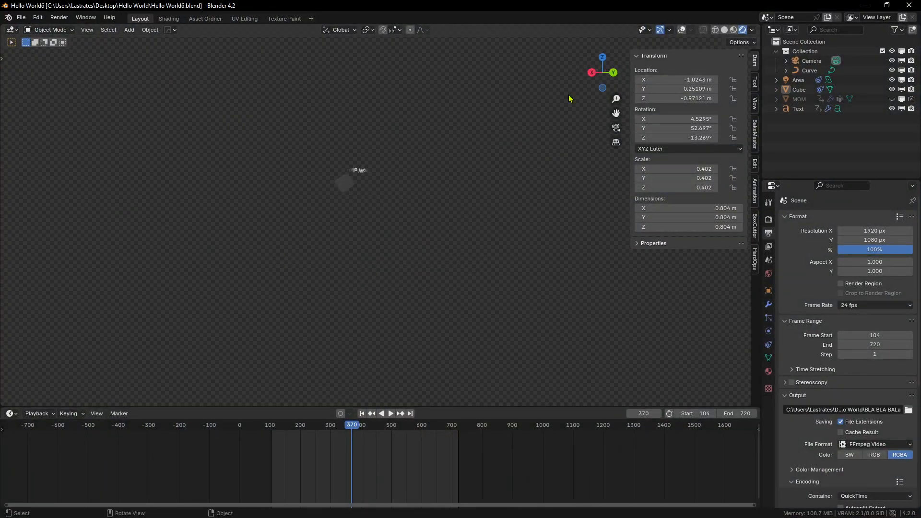
click(769, 220)
click(859, 218)
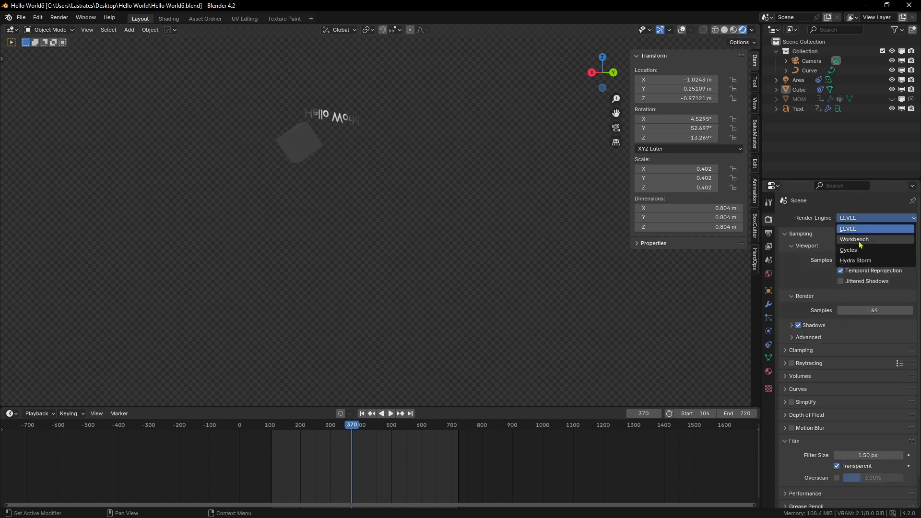
click(859, 231)
middle_drag(345, 183, 434, 239)
key(KP_0)
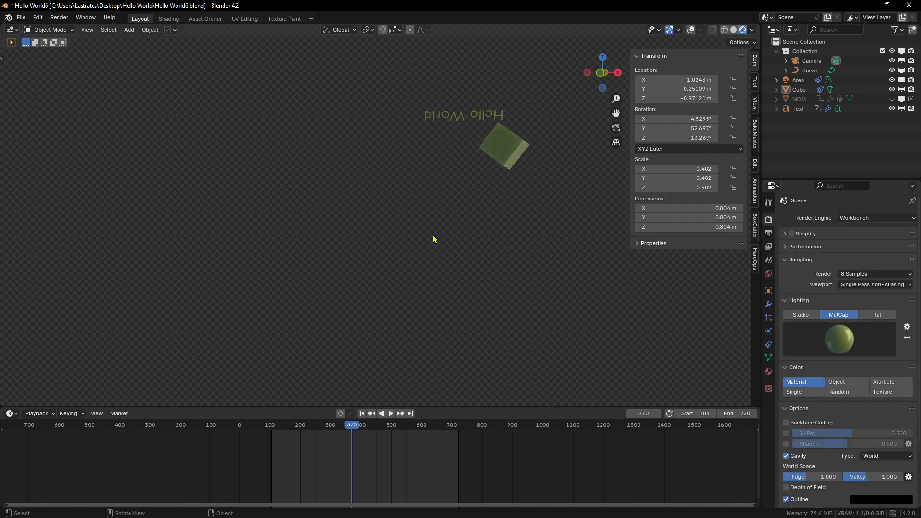
Switch the viewport to Solid shading and select the cube
key(z)
shift+middle_drag(439, 202, 397, 256)
middle_drag(424, 264, 471, 185)
click(266, 194)
scroll(278, 221, down, 4)
Set the render engine back to EEVEE and return to the camera view
click(858, 218)
click(849, 230)
key(KP_0)
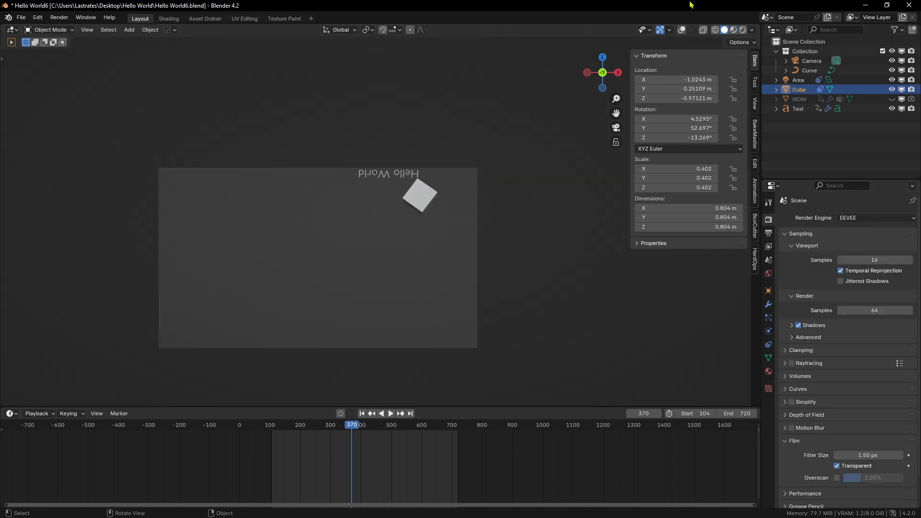
Turn on the viewport overlays and save the file
click(682, 30)
scroll(383, 305, down, 1)
scroll(382, 240, up, 3)
scroll(385, 257, down, 3)
key(ctrl+s)
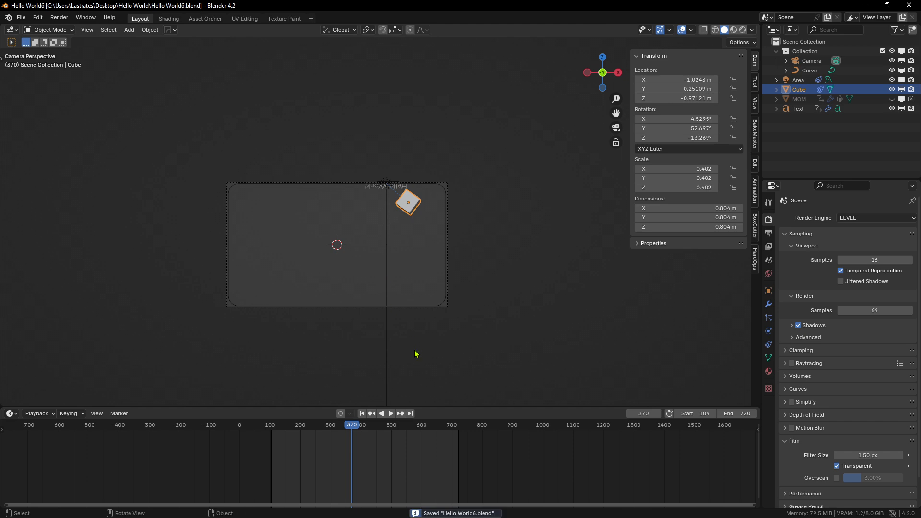
Scrub the animation to frame 178 and check the cube and text in the camera view
drag(352, 426, 294, 430)
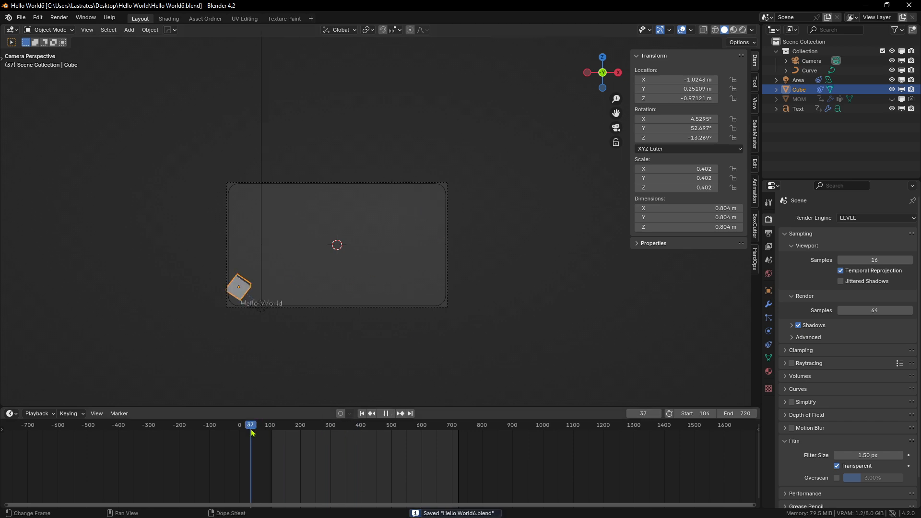
scroll(355, 335, down, 3)
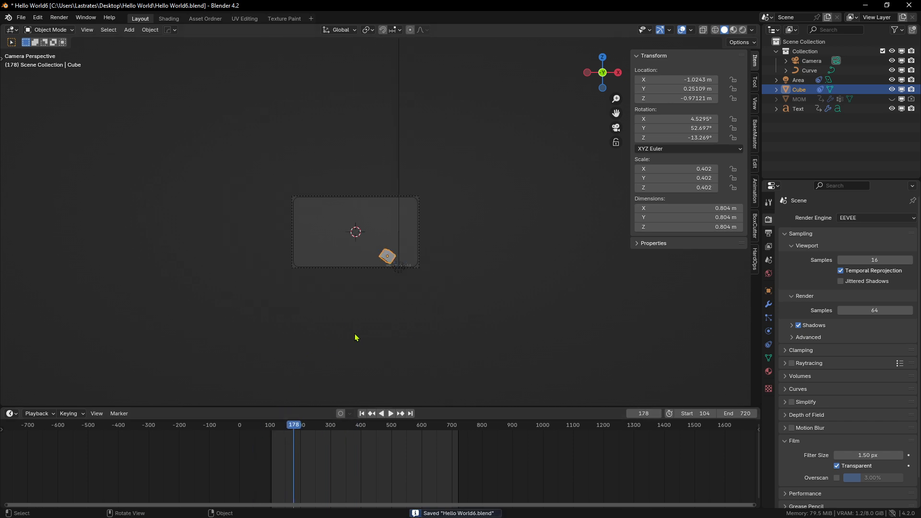
scroll(357, 331, up, 4)
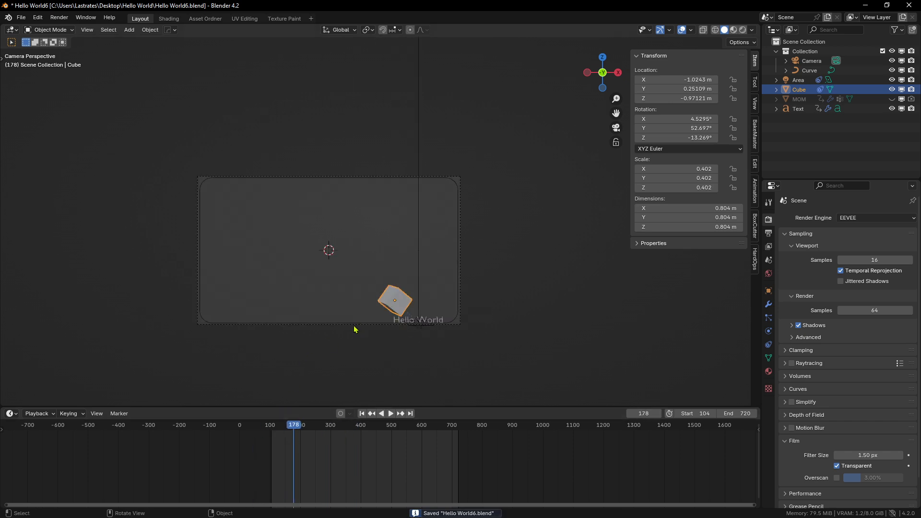
scroll(356, 330, down, 3)
scroll(366, 336, up, 6)
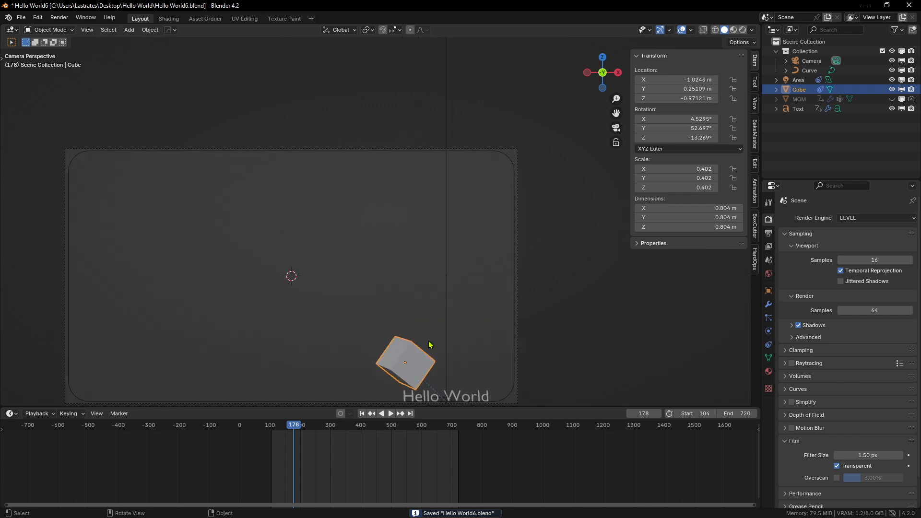
Select the area light near the cube and examine it from other angles and through the camera
shift+middle_drag(399, 331, 350, 215)
middle_drag(392, 249, 394, 305)
shift+middle_drag(533, 368, 362, 259)
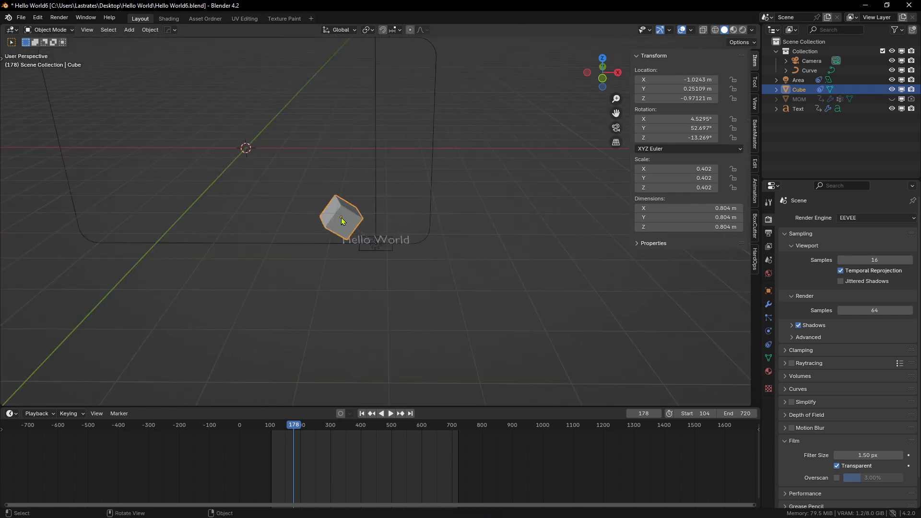
scroll(360, 255, up, 4)
click(403, 294)
scroll(403, 294, down, 4)
middle_drag(394, 329, 401, 86)
scroll(383, 321, up, 5)
scroll(339, 290, down, 7)
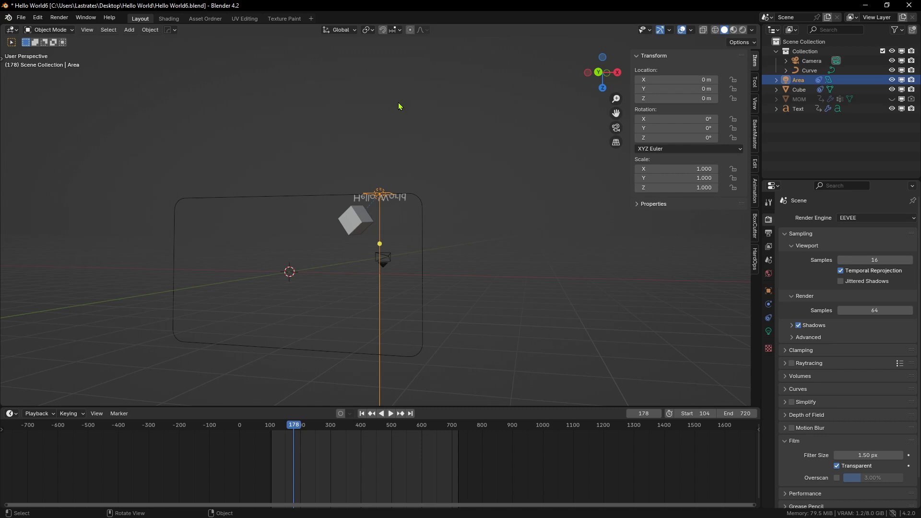
key(KP_0)
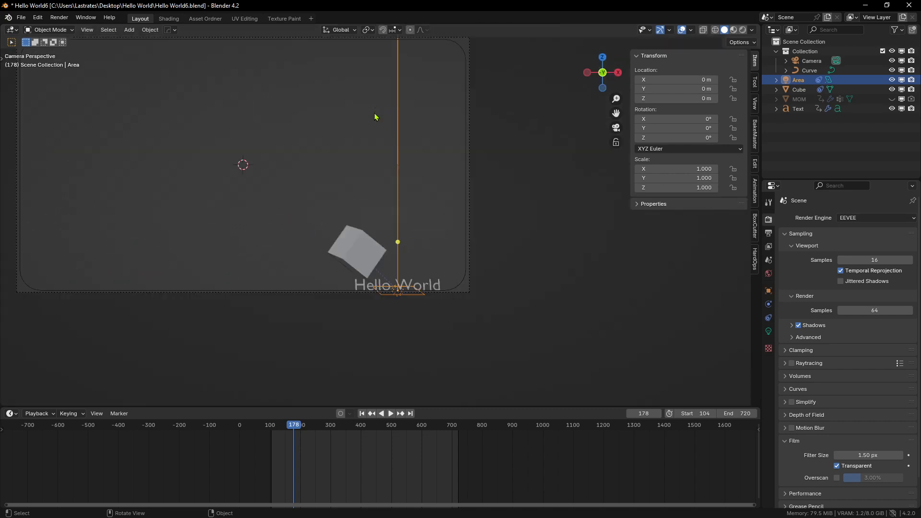
scroll(325, 277, down, 3)
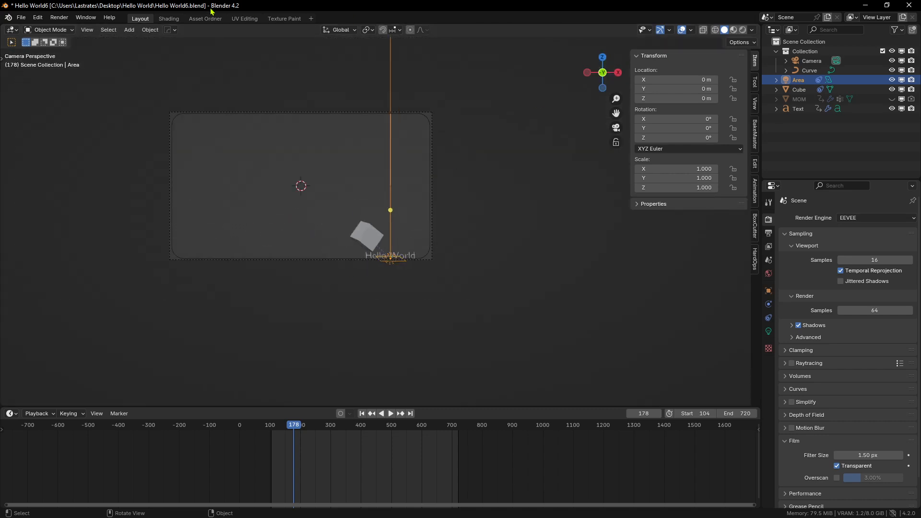
Reveal and select the hidden MOM plane and delete its location keyframes
key(KP_Decimal)
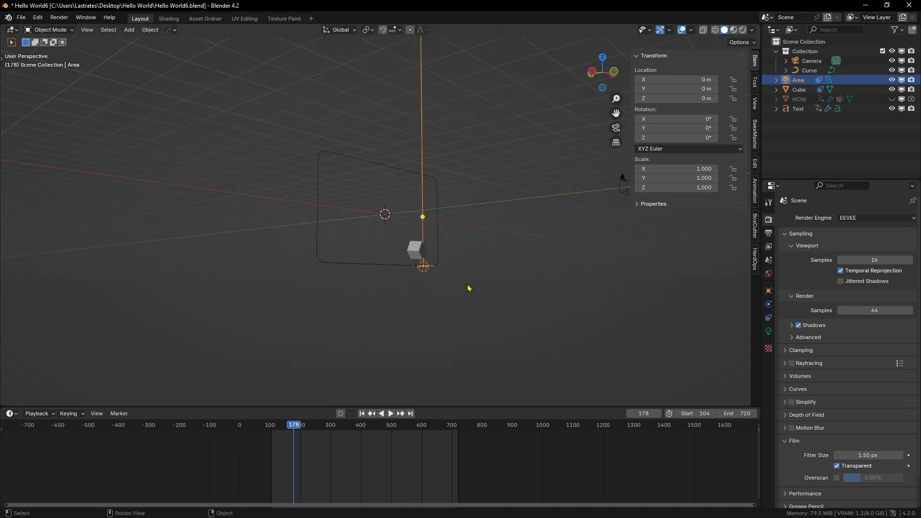
middle_drag(509, 274, 487, 258)
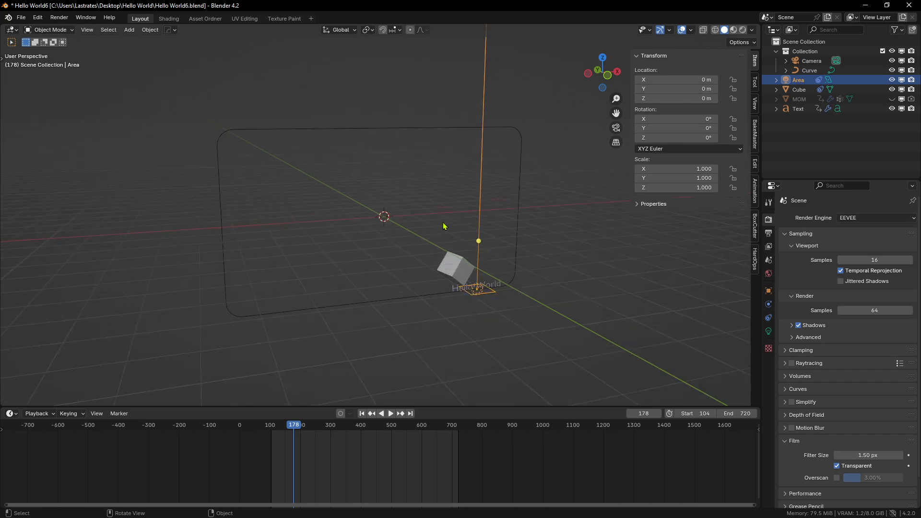
click(499, 292)
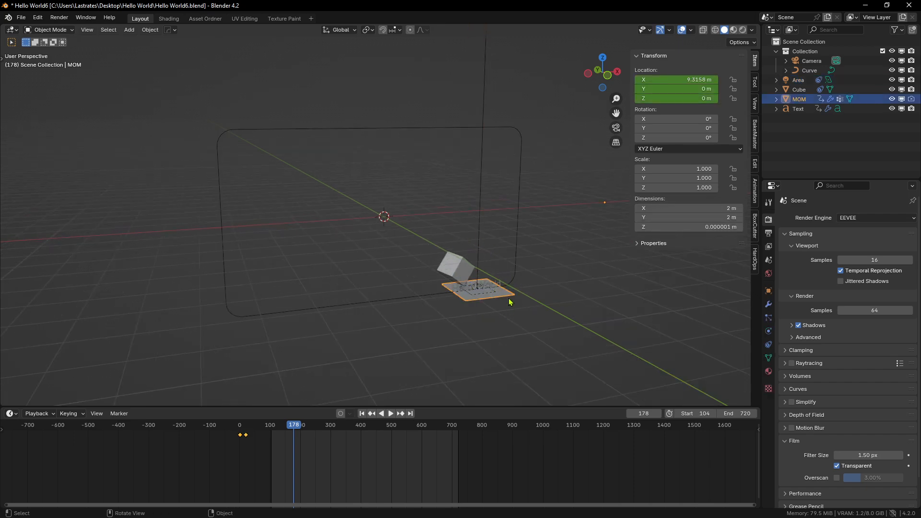
key(KP_0)
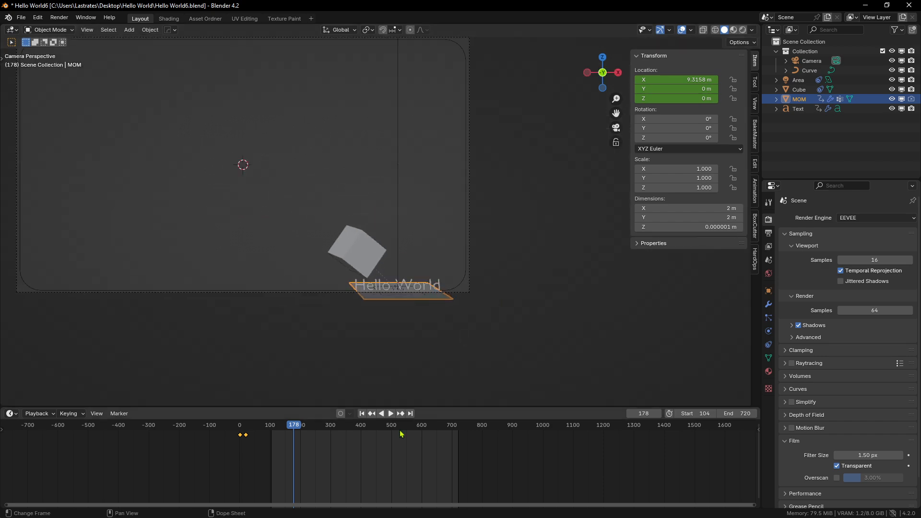
key(x)
click(208, 430)
scroll(353, 328, down, 2)
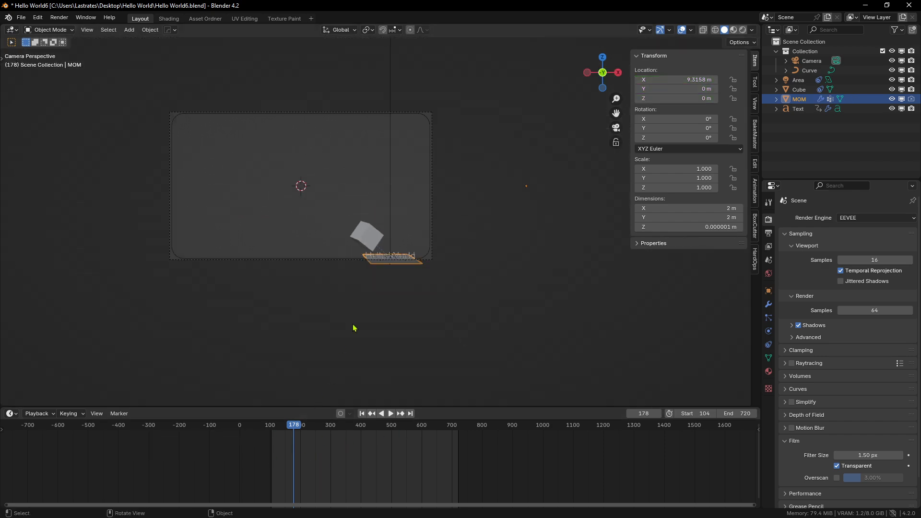
Play the animation briefly to check the motion, then return the playhead to start frame 104
key(space)
key(space)
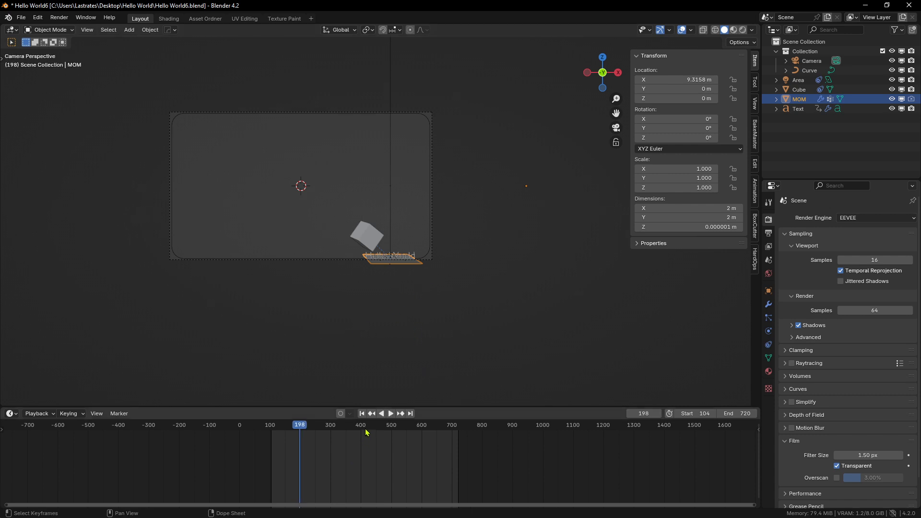
scroll(374, 323, up, 2)
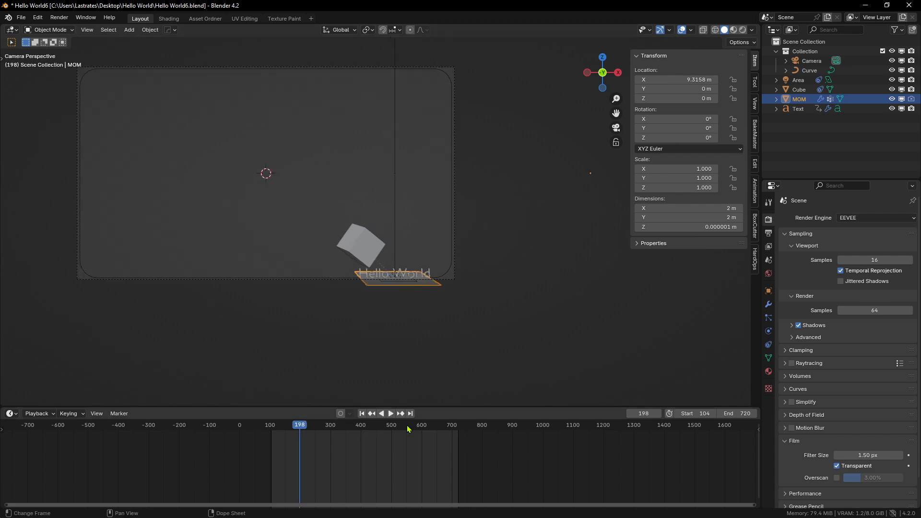
click(362, 413)
Set the MOM plane's X location to 0 m
middle_drag(349, 217, 343, 242)
scroll(405, 318, down, 3)
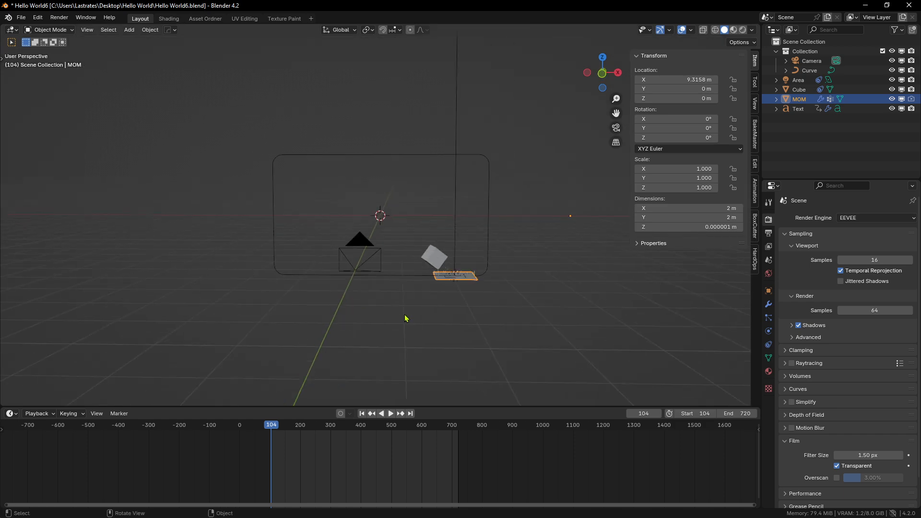
click(691, 79)
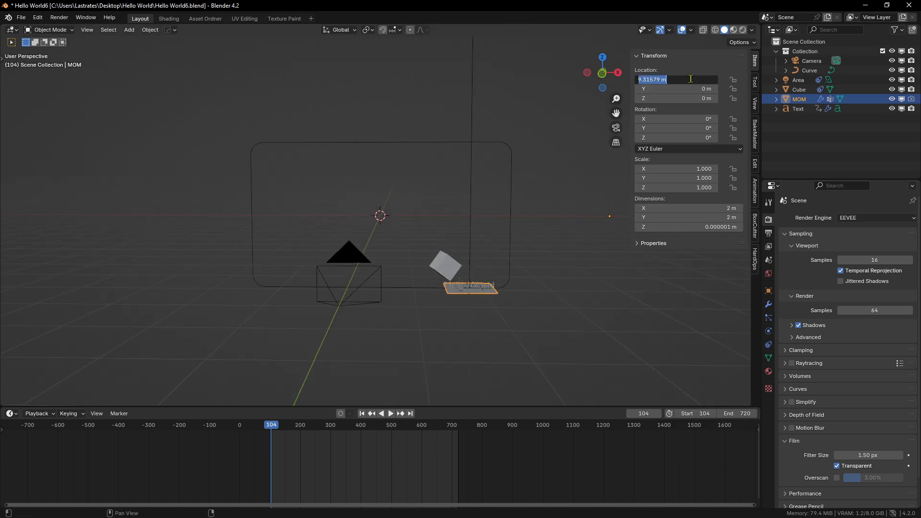
text(0)
key(Return)
scroll(256, 303, up, 3)
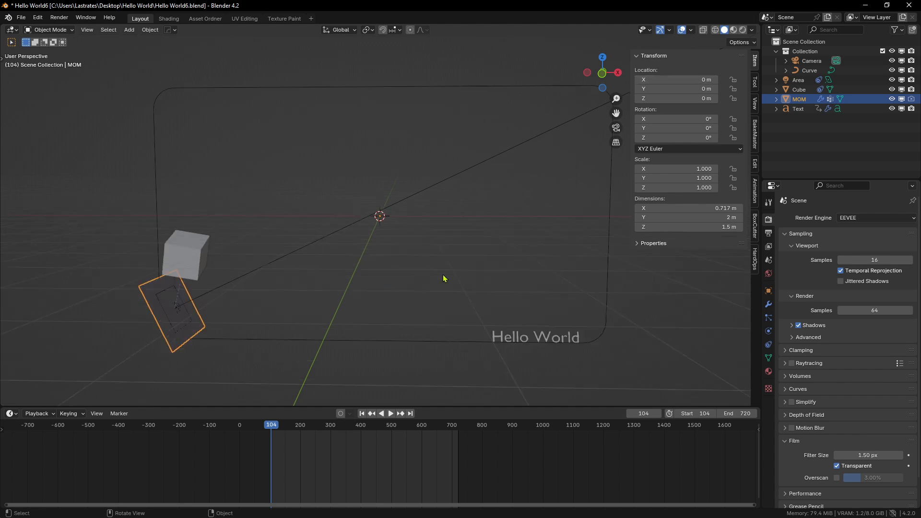
scroll(442, 286, down, 3)
Select all objects in the scene and hide them from the viewport
click(401, 201)
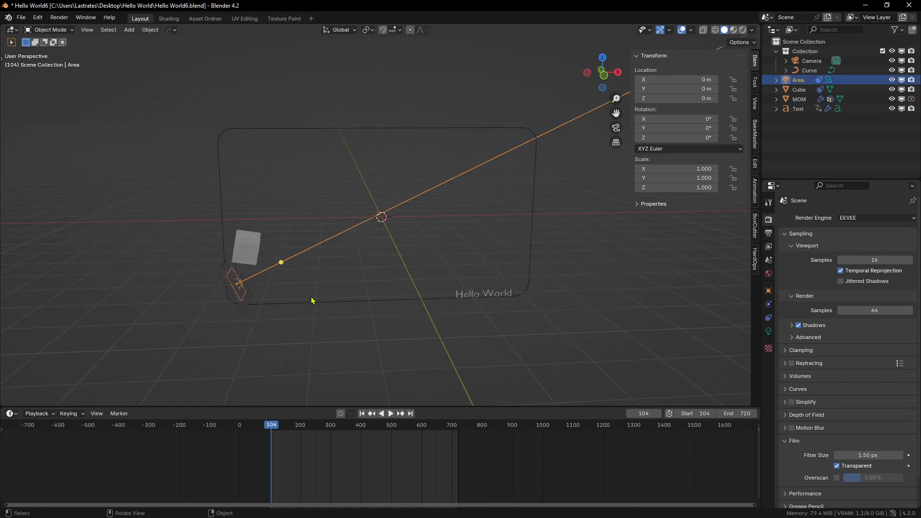
key(a)
key(h)
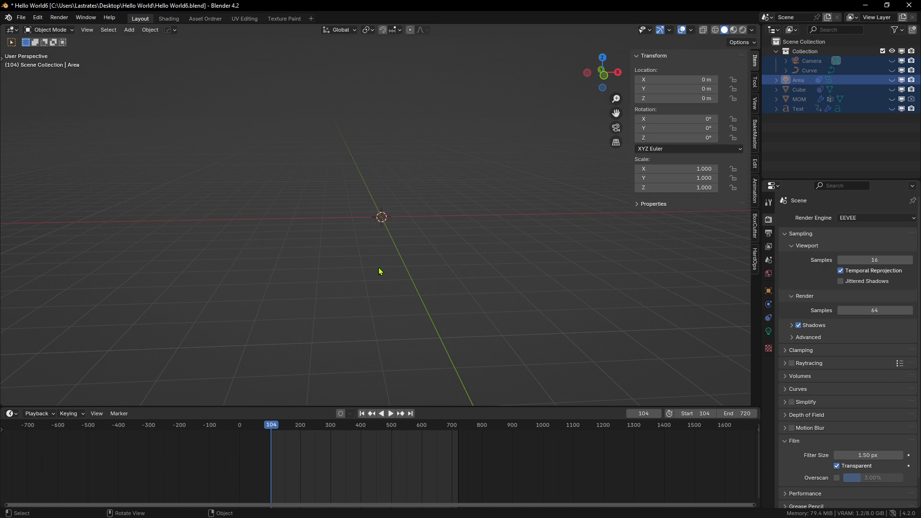
middle_drag(380, 270, 472, 207)
middle_drag(434, 300, 442, 287)
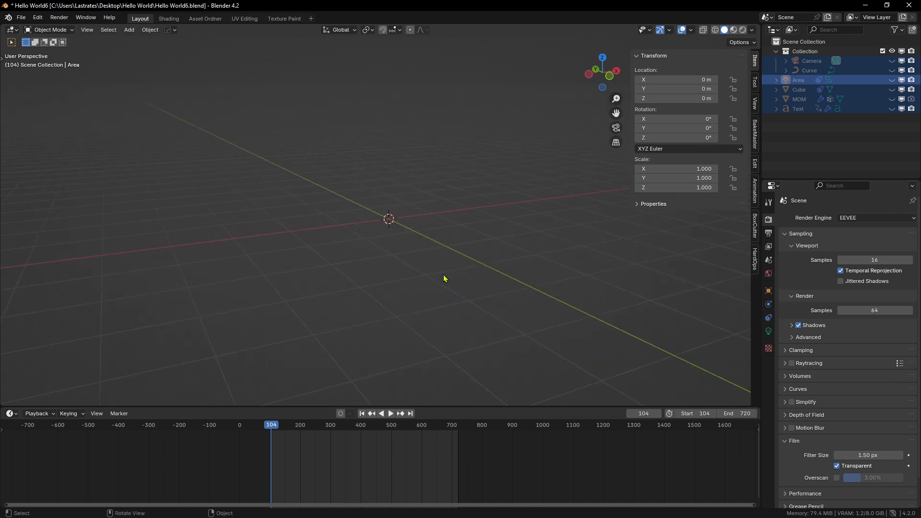
Add a sphere-shaped empty at the world origin
key(shift+a)
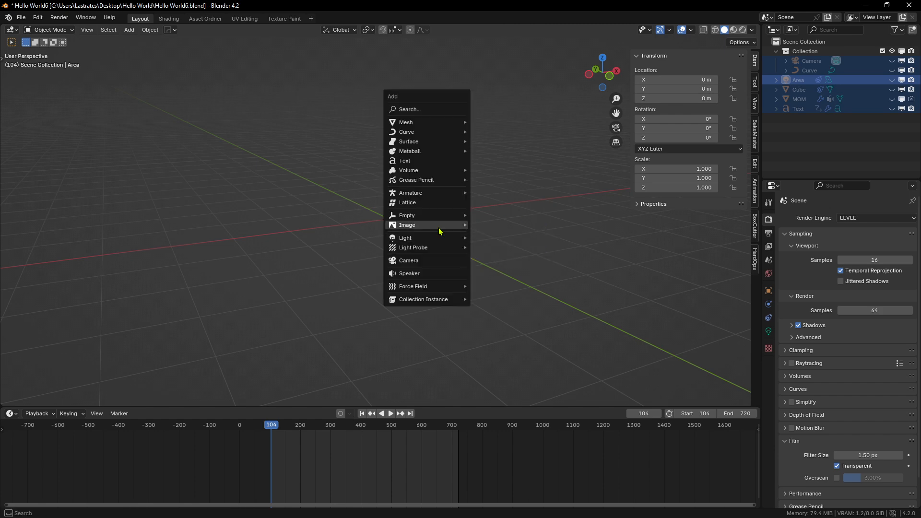
mouse_move(426, 223)
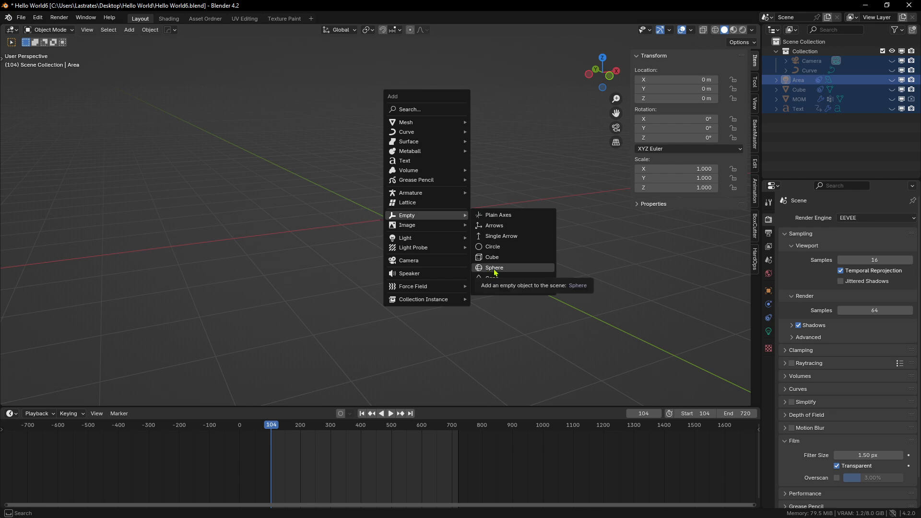
click(495, 272)
middle_drag(499, 273, 437, 272)
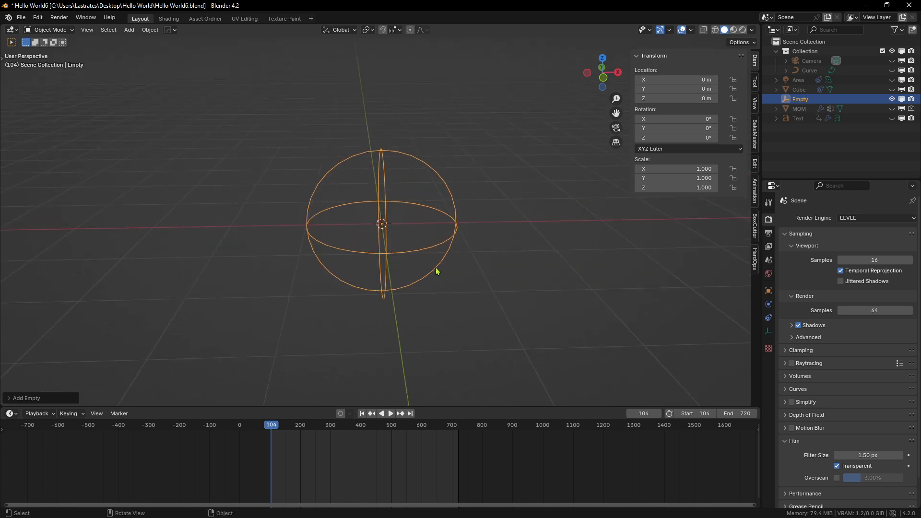
middle_drag(428, 270, 128, 385)
scroll(261, 422, up, 3)
middle_drag(422, 302, 439, 311)
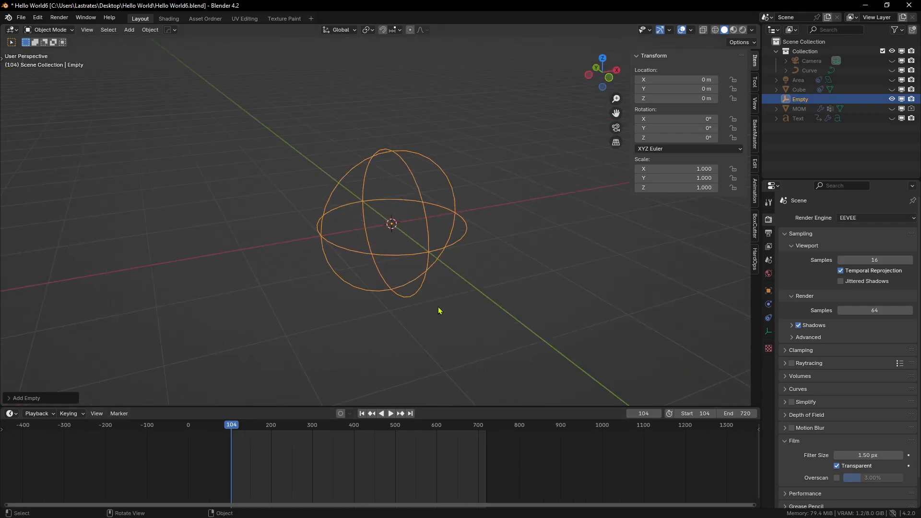
Move the playhead to frame 0 and examine the timeline around it
click(363, 415)
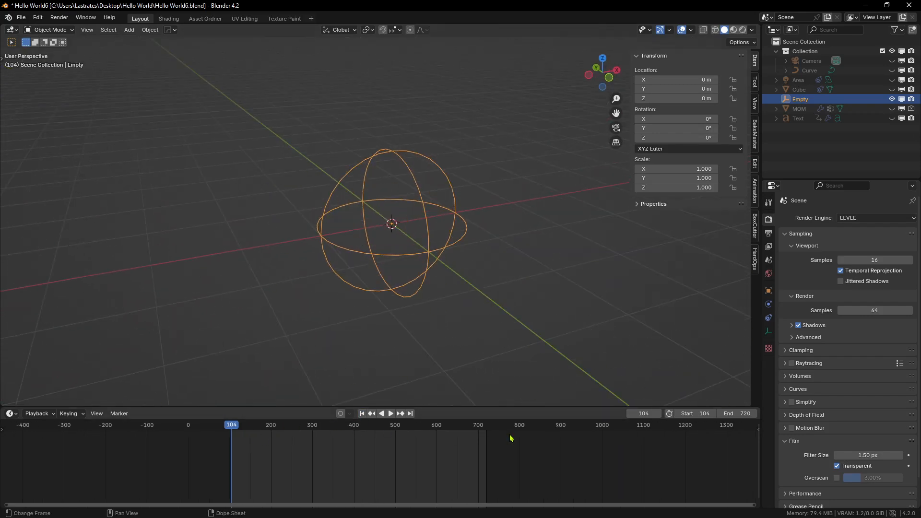
scroll(301, 472, down, 3)
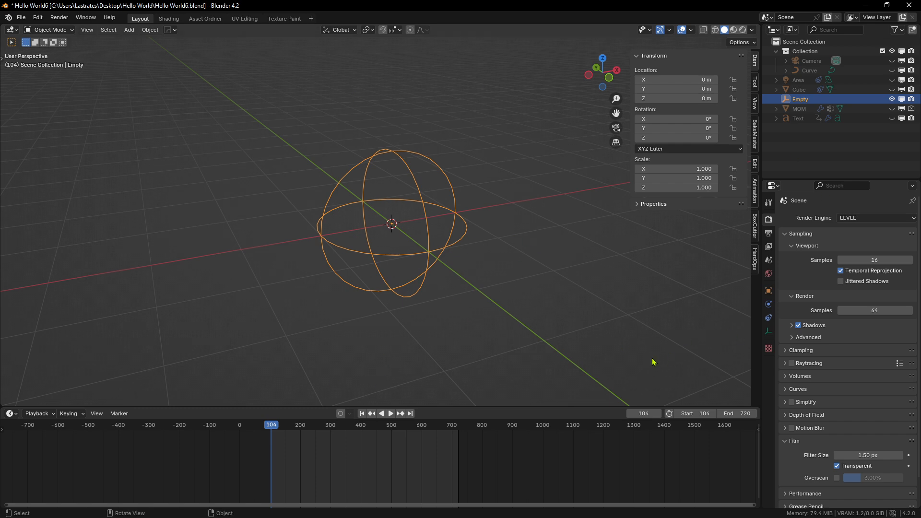
scroll(325, 462, up, 3)
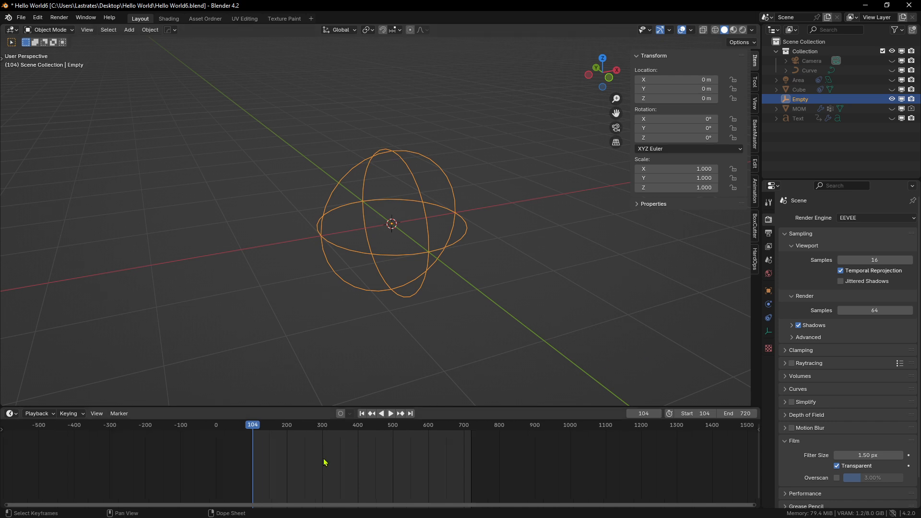
click(179, 429)
click(173, 430)
drag(174, 430, 173, 434)
scroll(269, 480, up, 5)
middle_drag(201, 484, 369, 491)
scroll(360, 490, up, 4)
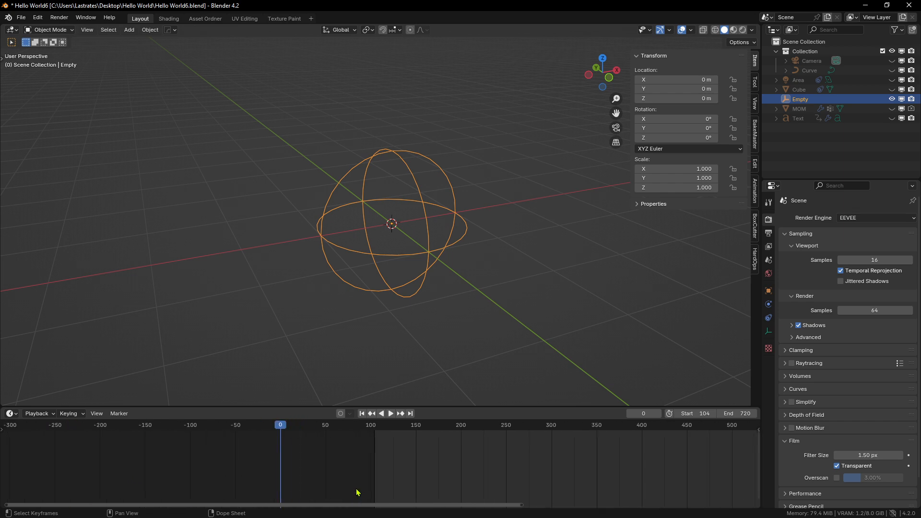
scroll(261, 469, up, 2)
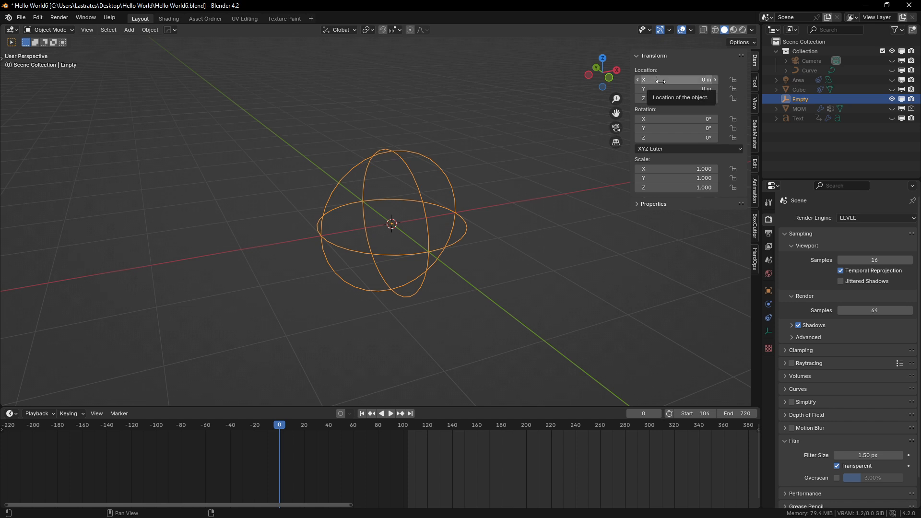
Place the playhead at frame 120 and examine the surrounding frames in the timeline
click(429, 435)
scroll(339, 481, up, 8)
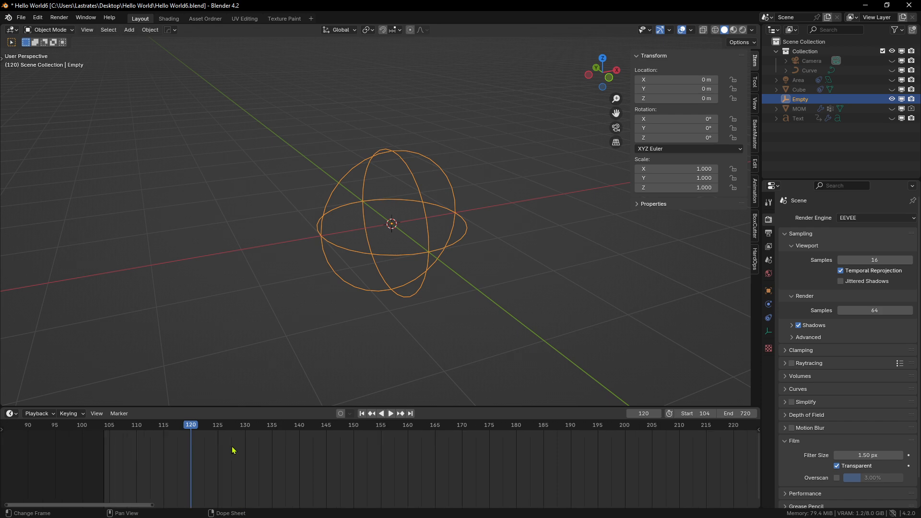
scroll(232, 450, up, 4)
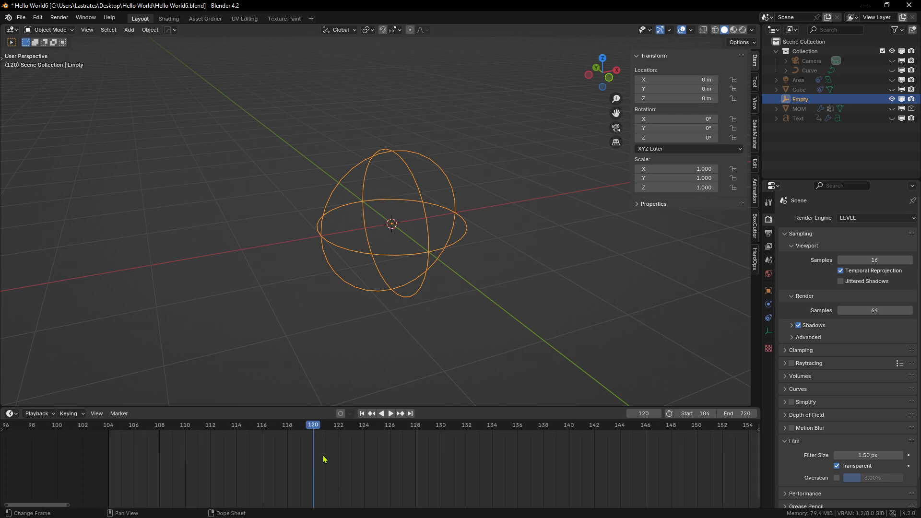
middle_drag(231, 449, 354, 467)
drag(302, 427, 440, 446)
middle_drag(441, 446, 357, 467)
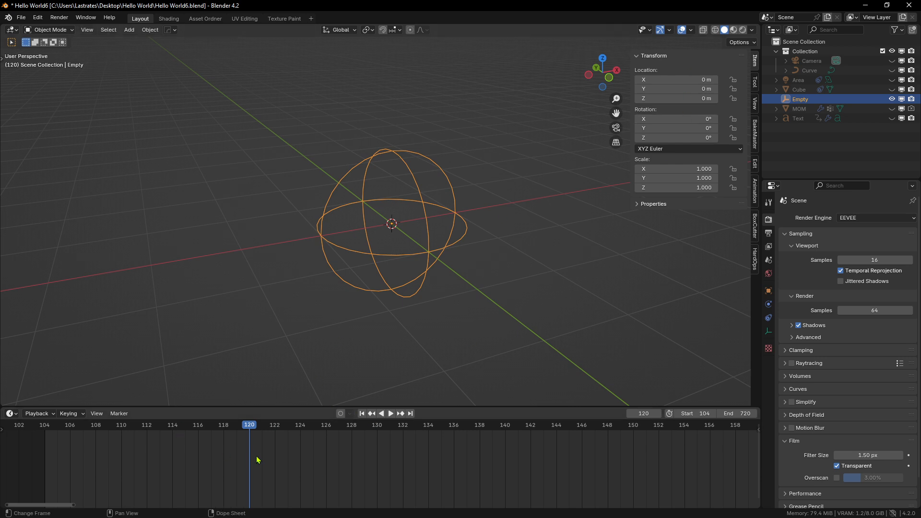
scroll(487, 228, down, 3)
scroll(403, 469, down, 8)
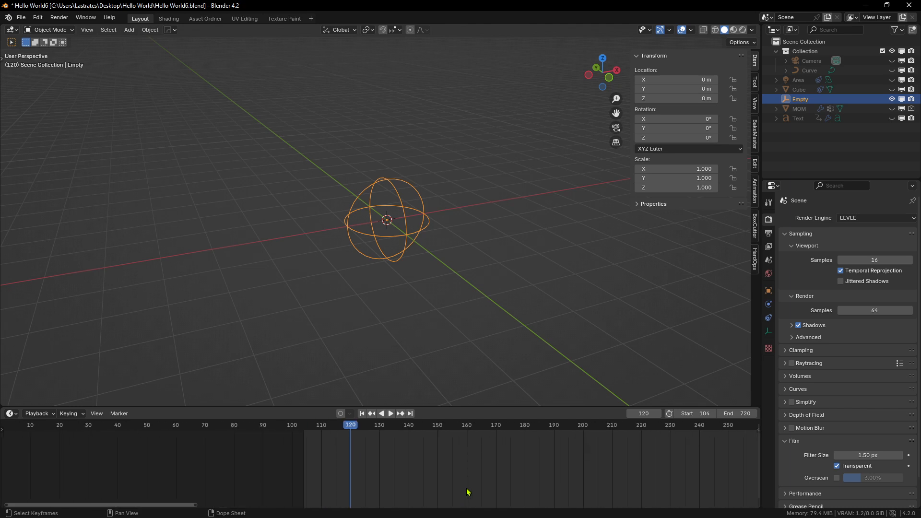
Examine the timeline's frame range from the current frame 120 out past frame 700
middle_drag(529, 471, 420, 481)
scroll(402, 475, down, 5)
scroll(399, 480, up, 4)
scroll(384, 458, up, 5)
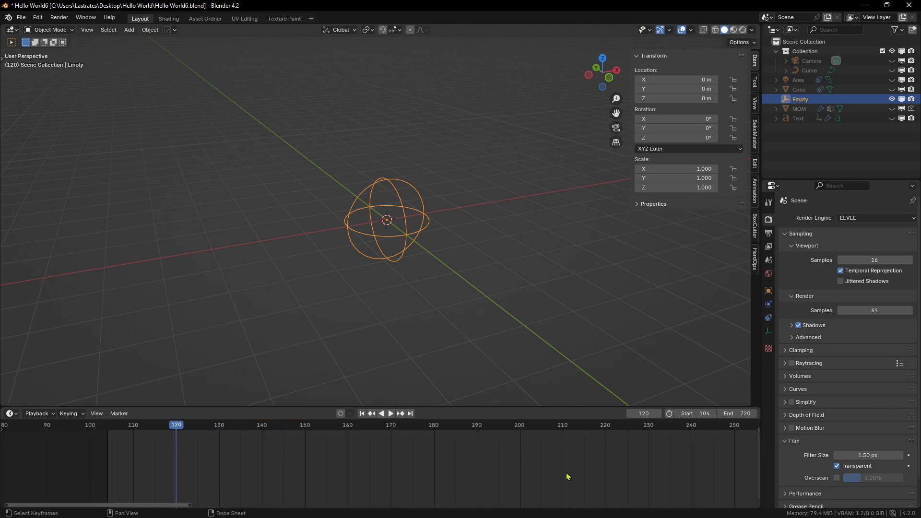
scroll(283, 445, down, 19)
middle_drag(611, 469, 477, 473)
scroll(476, 474, down, 5)
scroll(381, 451, down, 2)
scroll(351, 461, up, 4)
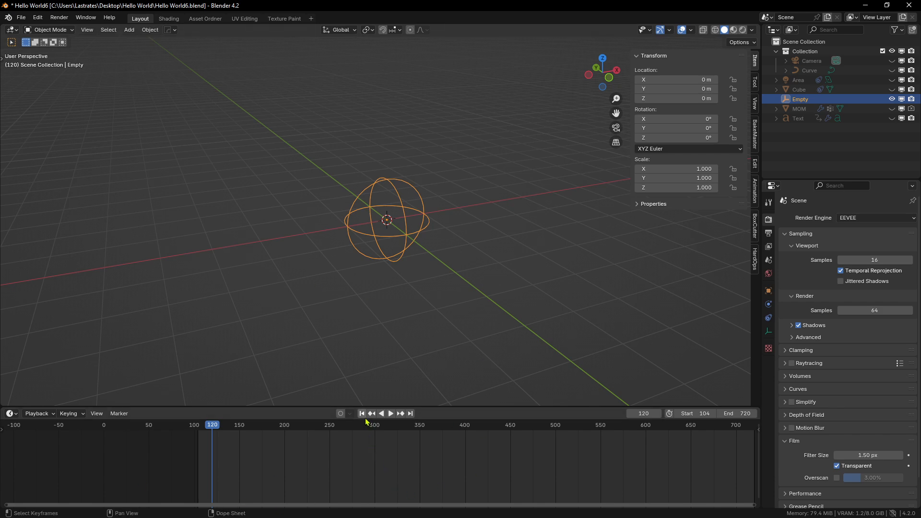
Reset the scene's start frame to its default of 1 and return the playhead to the first frame
right_click(706, 413)
click(706, 413)
scroll(582, 469, down, 4)
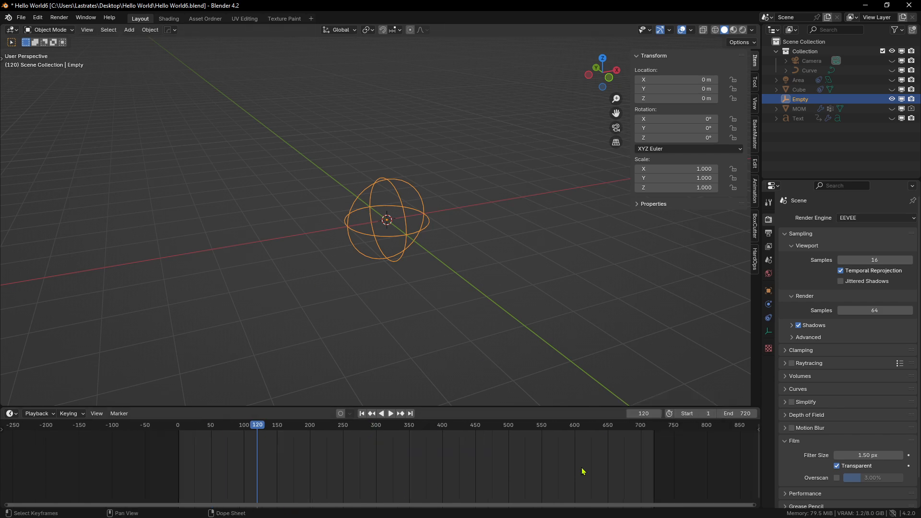
right_click(643, 413)
click(480, 358)
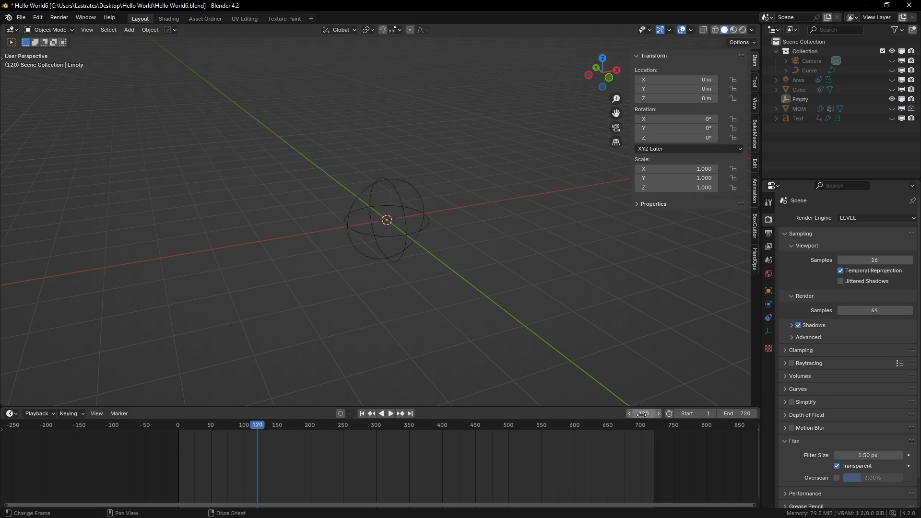
click(362, 414)
Select the sphere empty and insert a location keyframe for it at frame 1
middle_drag(254, 347, 415, 281)
scroll(415, 321, up, 5)
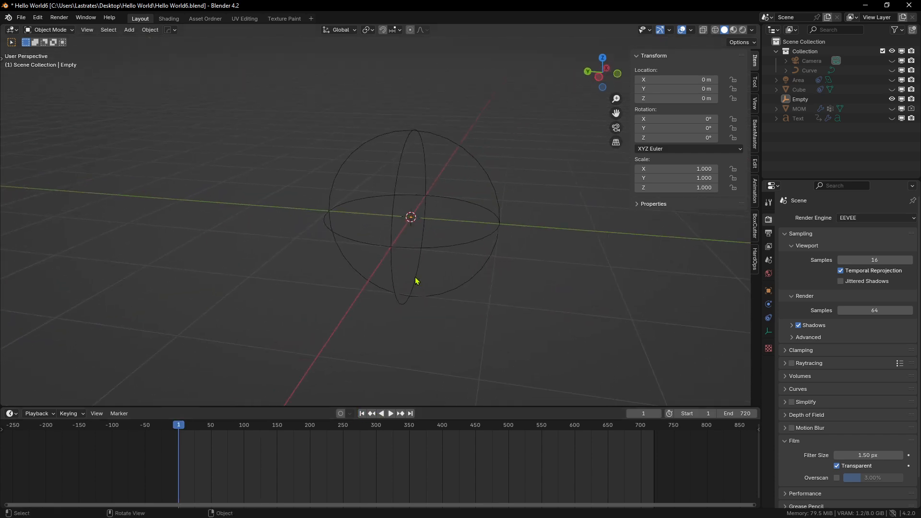
middle_drag(437, 246, 468, 246)
click(443, 236)
scroll(497, 288, down, 2)
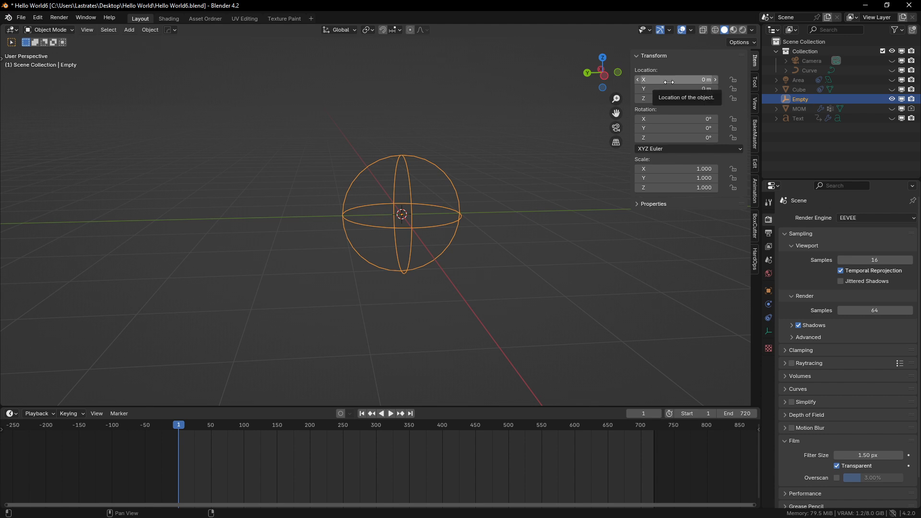
key(i)
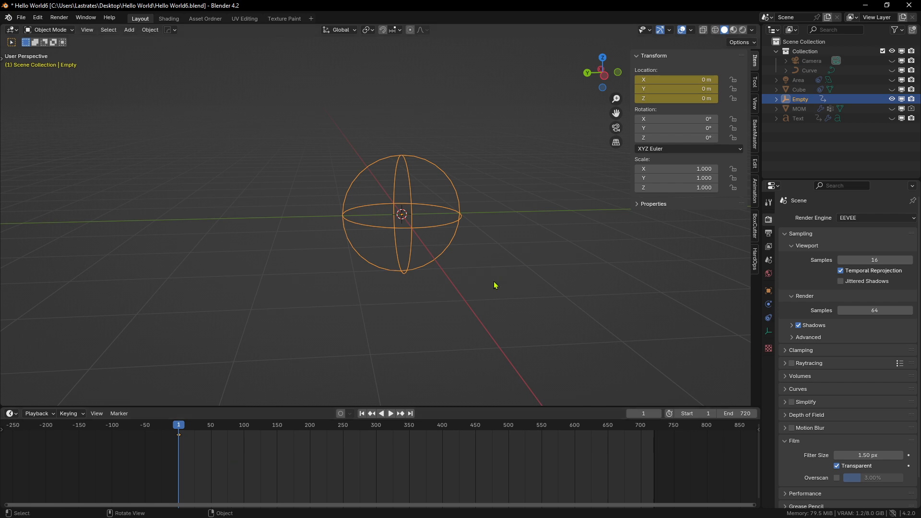
At frame 20, set the empty's X location to 1 m and keyframe its location
scroll(493, 283, down, 3)
middle_drag(436, 355, 449, 363)
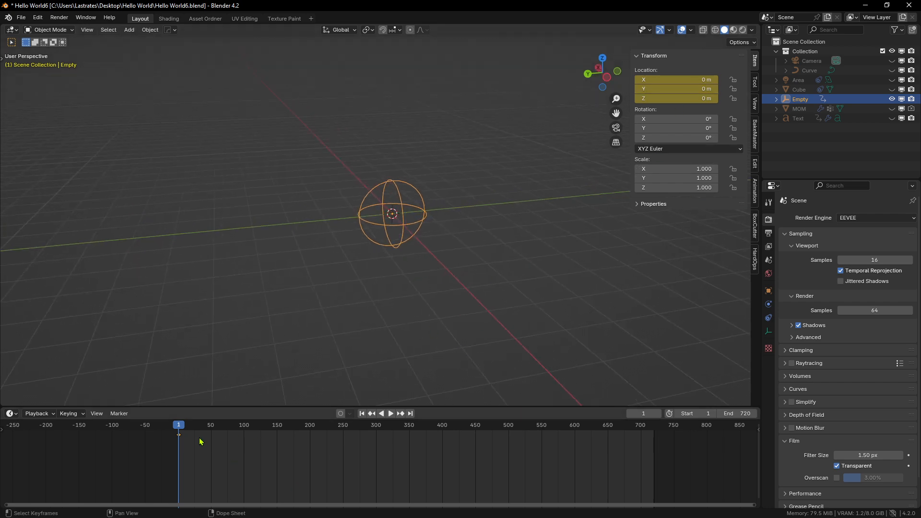
scroll(179, 467, up, 5)
click(248, 430)
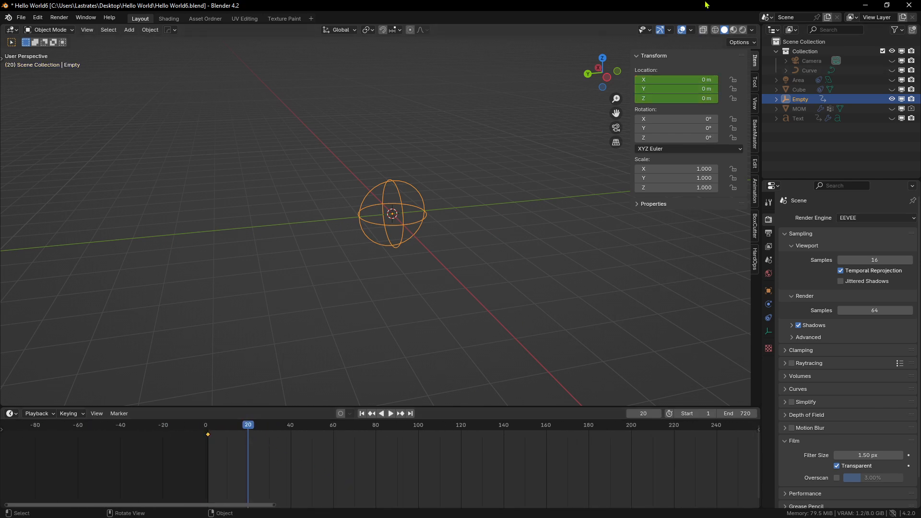
click(703, 79)
text(1)
key(Return)
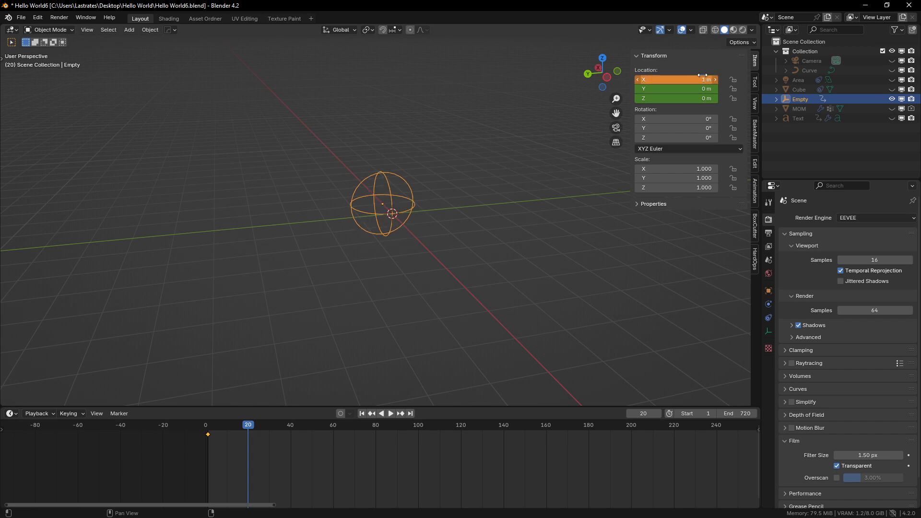
key(i)
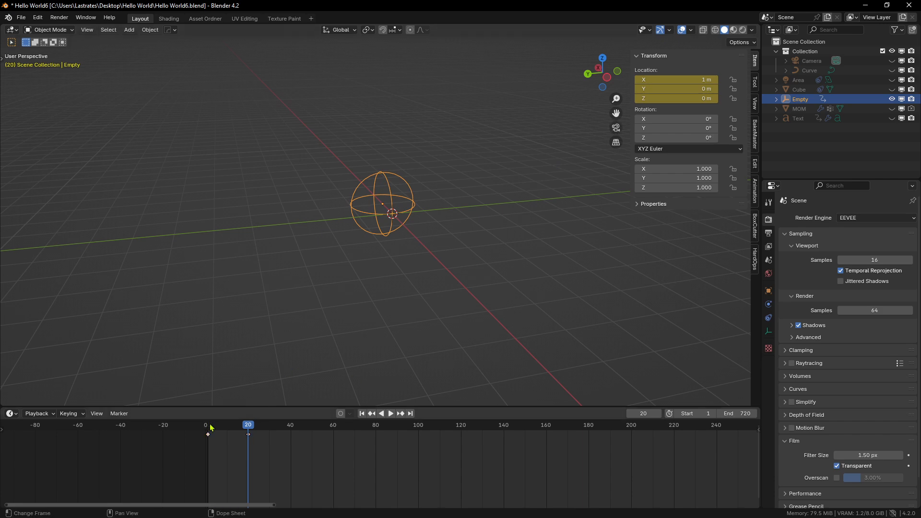
Play the empty's animation from its first keyframe and check its position from several angles, including the camera view
click(207, 431)
key(space)
key(space)
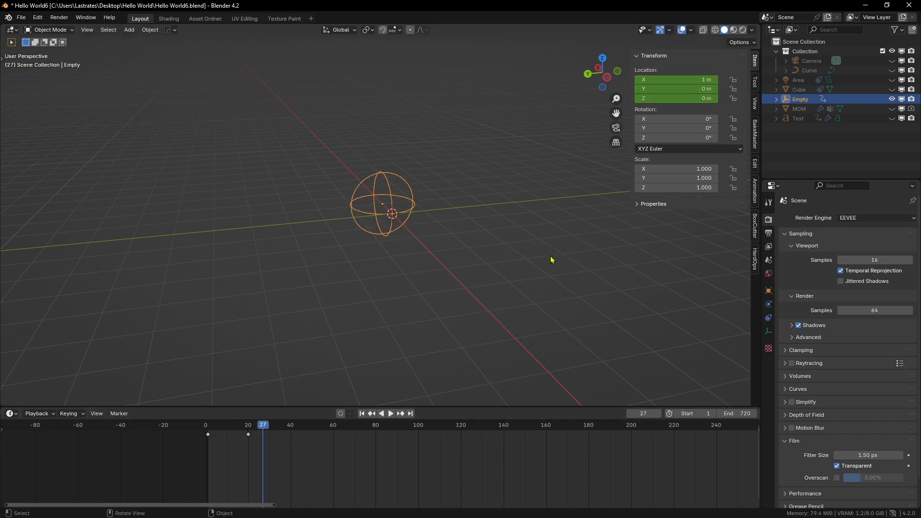
middle_drag(551, 259, 690, 52)
middle_drag(528, 183, 405, 273)
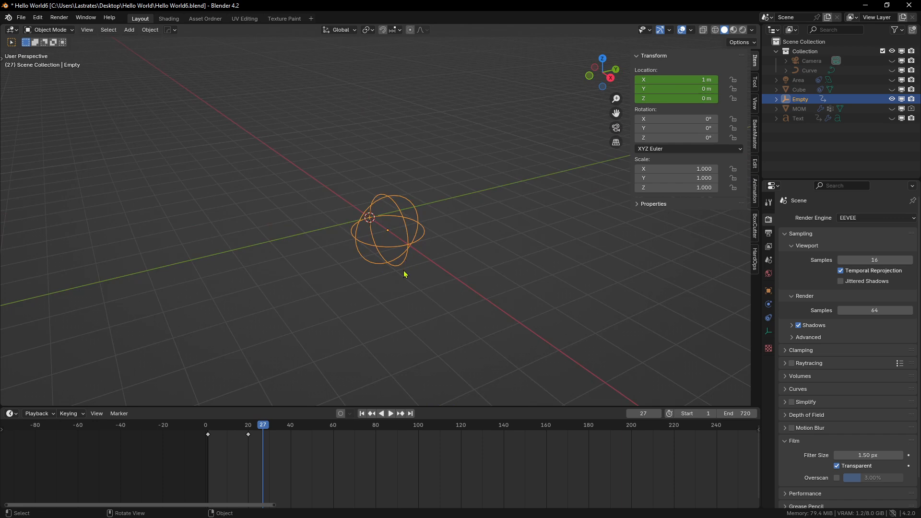
key(KP_0)
scroll(320, 236, up, 1)
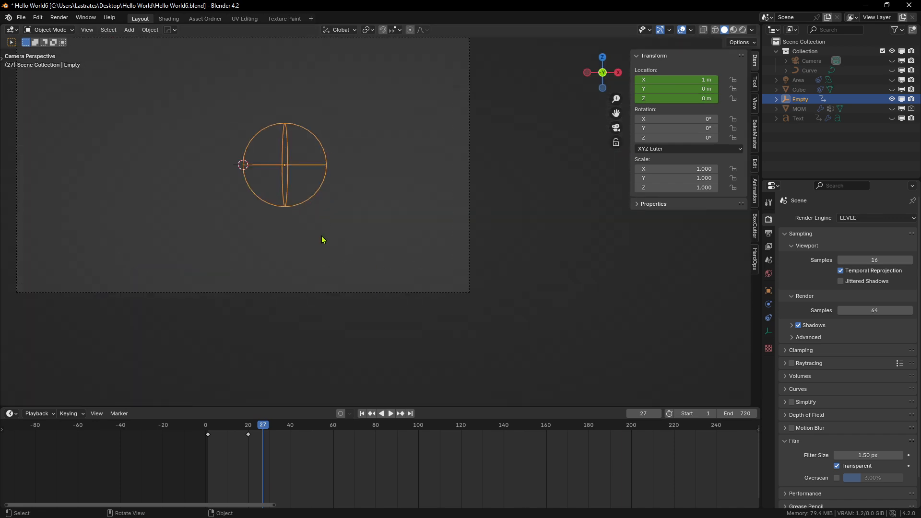
middle_drag(320, 237, 378, 284)
scroll(384, 298, up, 1)
Select both location keyframes of the empty and apply Make Cyclic (F-Modifier) extrapolation
drag(322, 460, 167, 425)
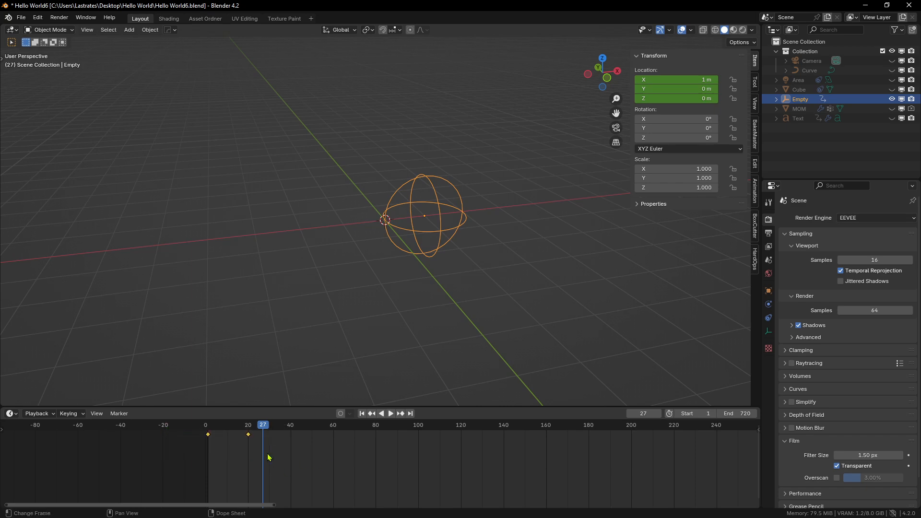
middle_drag(346, 389, 604, 278)
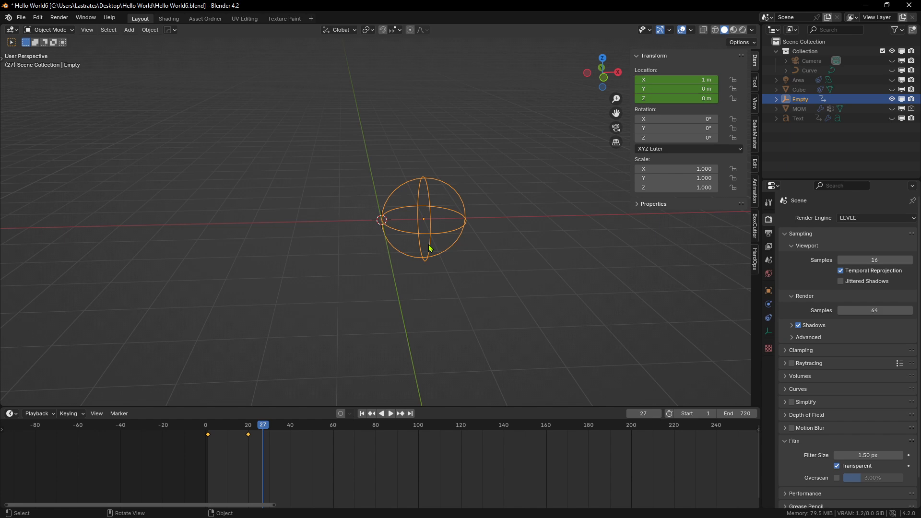
scroll(369, 251, up, 3)
scroll(412, 265, down, 3)
shift+middle_drag(481, 290, 449, 277)
scroll(446, 278, up, 2)
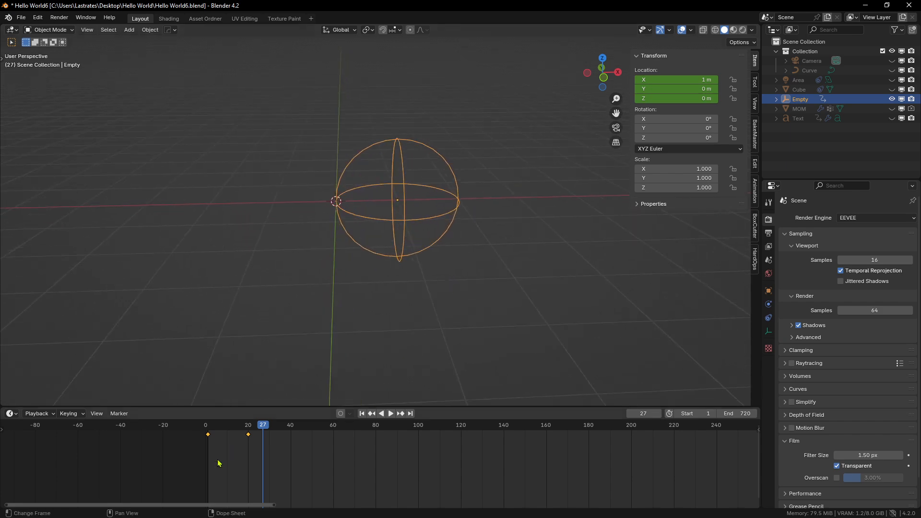
drag(297, 472, 172, 434)
key(shift+e)
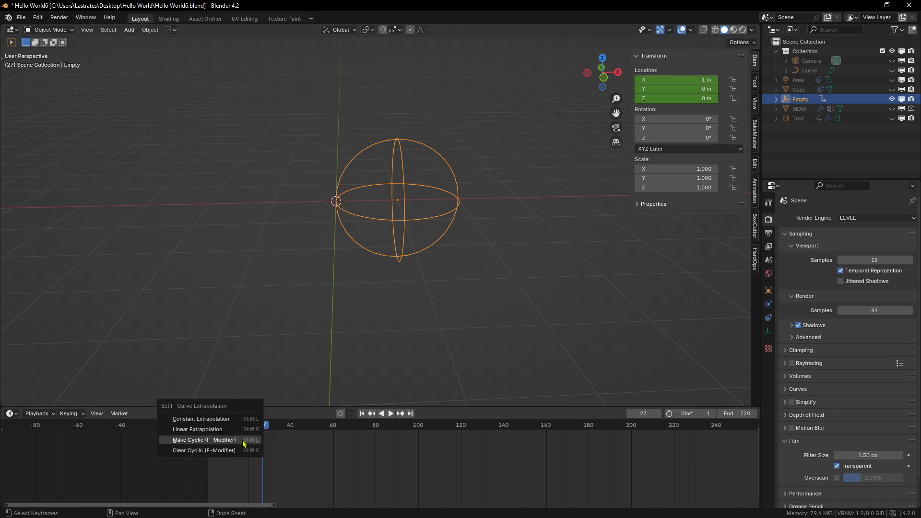
click(217, 440)
Play the looping animation past frame 400 and inspect the two keyframes against the whole frame range
key(space)
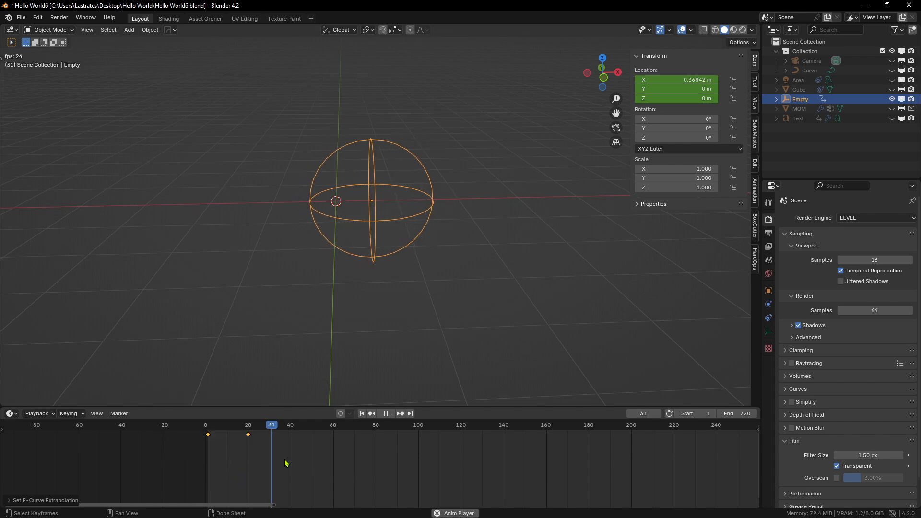
scroll(340, 465, down, 3)
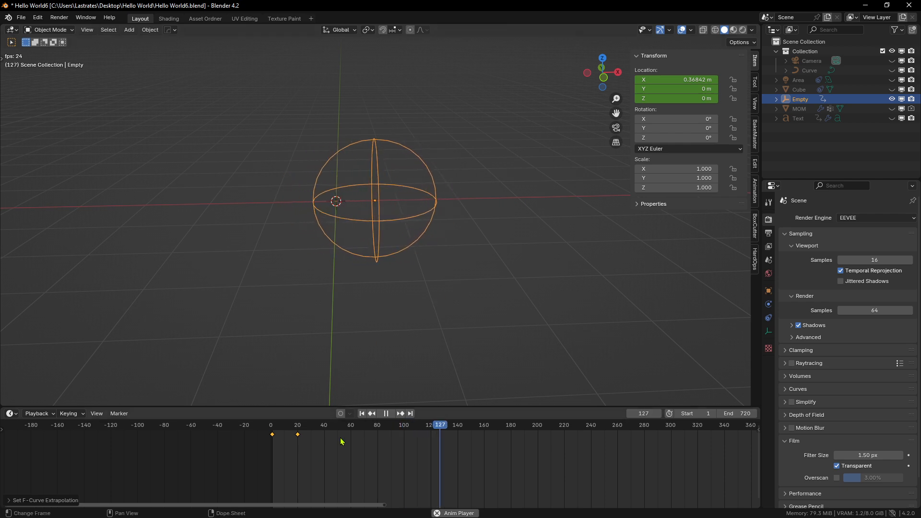
scroll(456, 465, down, 2)
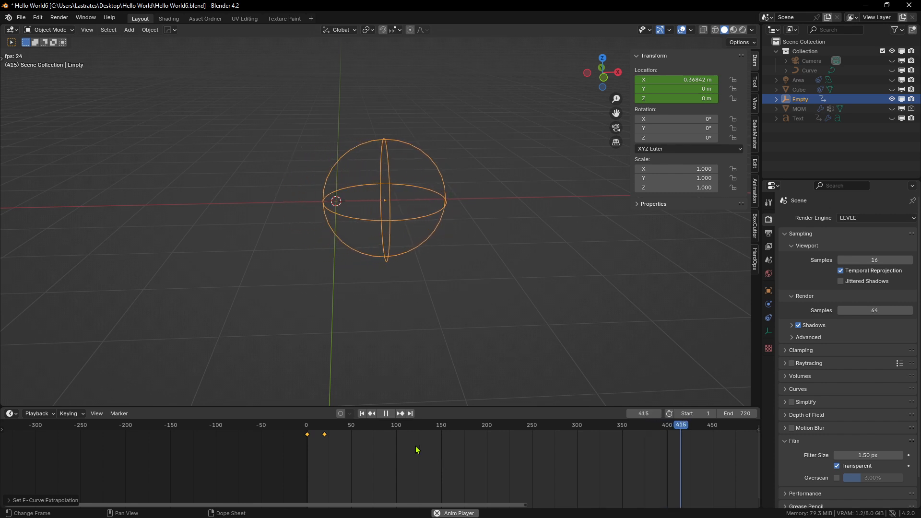
scroll(417, 451, down, 4)
key(space)
scroll(381, 472, up, 1)
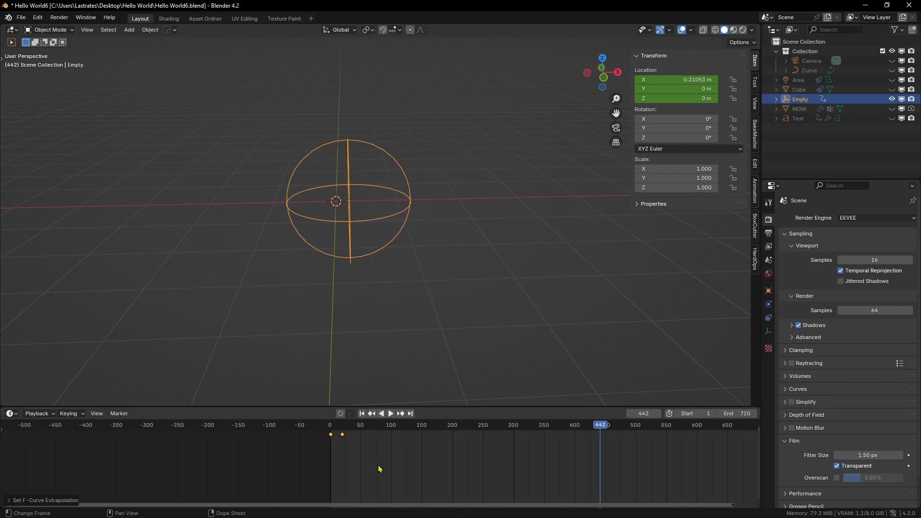
middle_drag(379, 469, 223, 477)
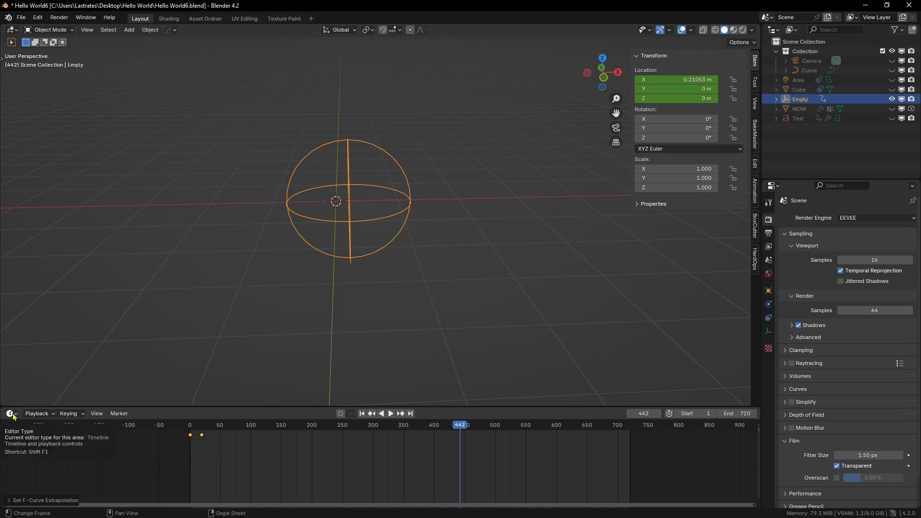
Switch the timeline area to the Graph Editor, showing all keyframes, and select the X Location keyframe at frame 20
click(13, 416)
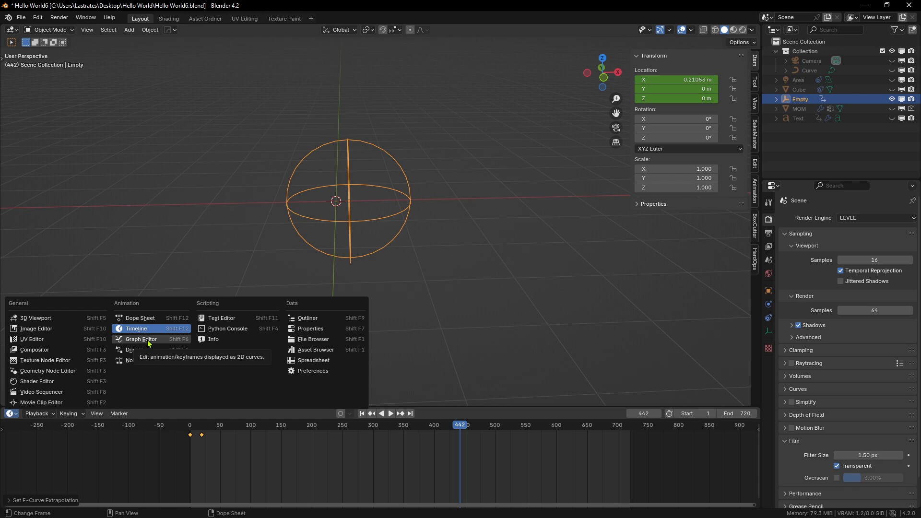
click(149, 343)
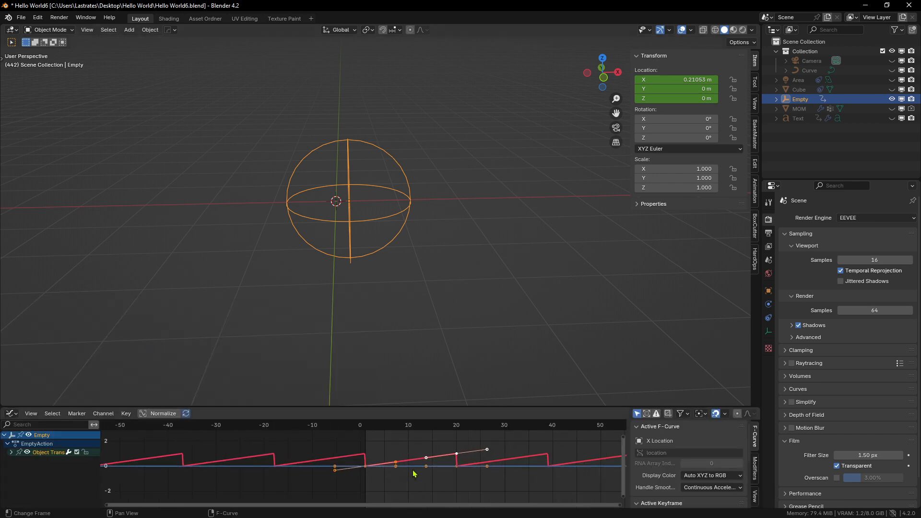
key(Home)
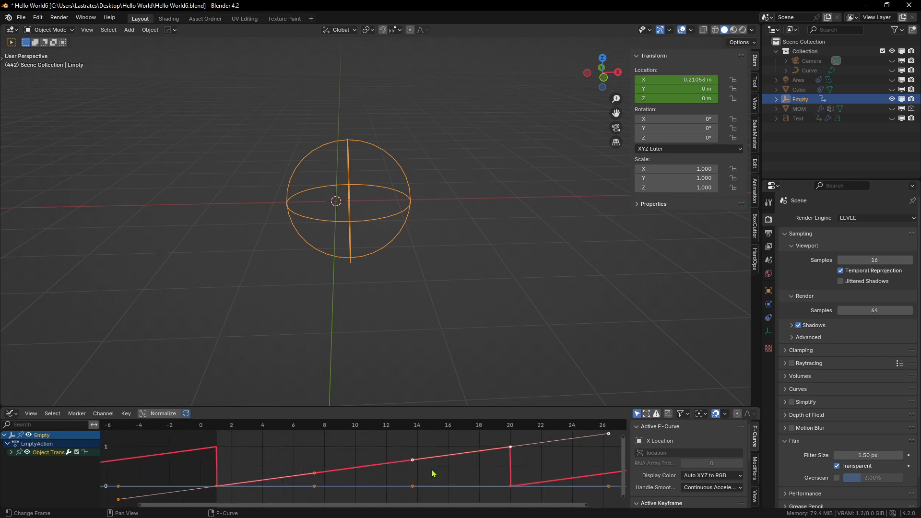
click(511, 448)
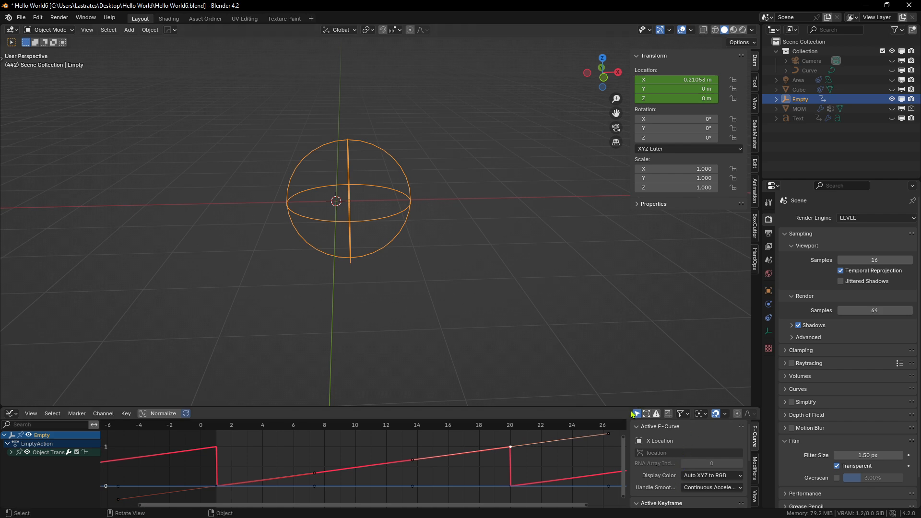
Enlarge the Graph Editor and set the After Mode of the X Location curve's Cycles modifier to Repeat with Offset
drag(632, 406, 638, 319)
key(n)
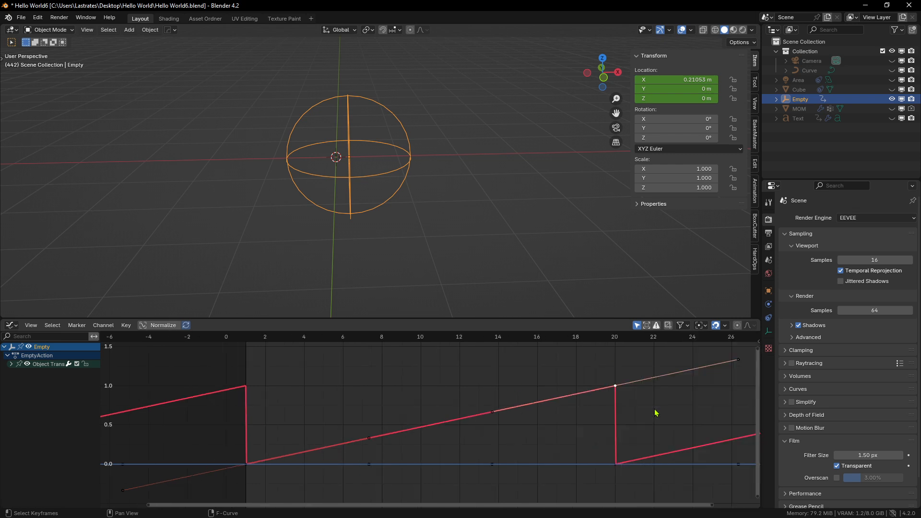
key(n)
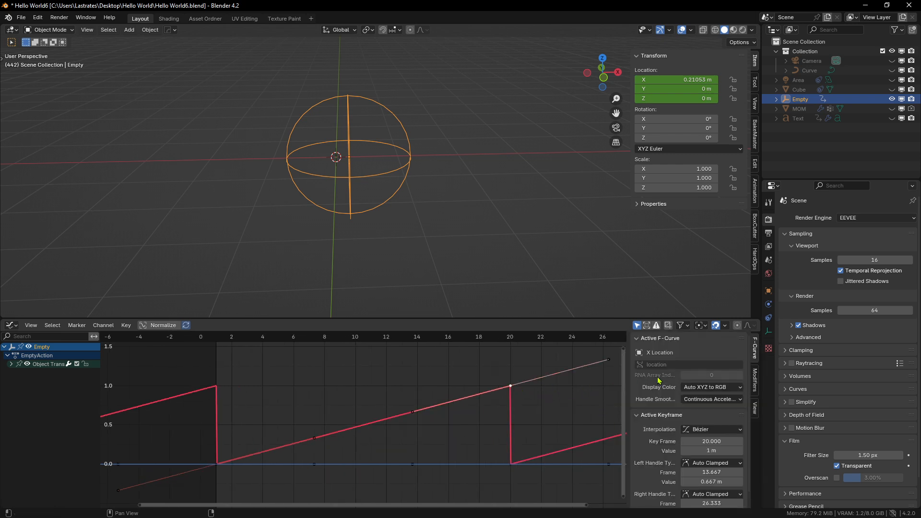
click(755, 380)
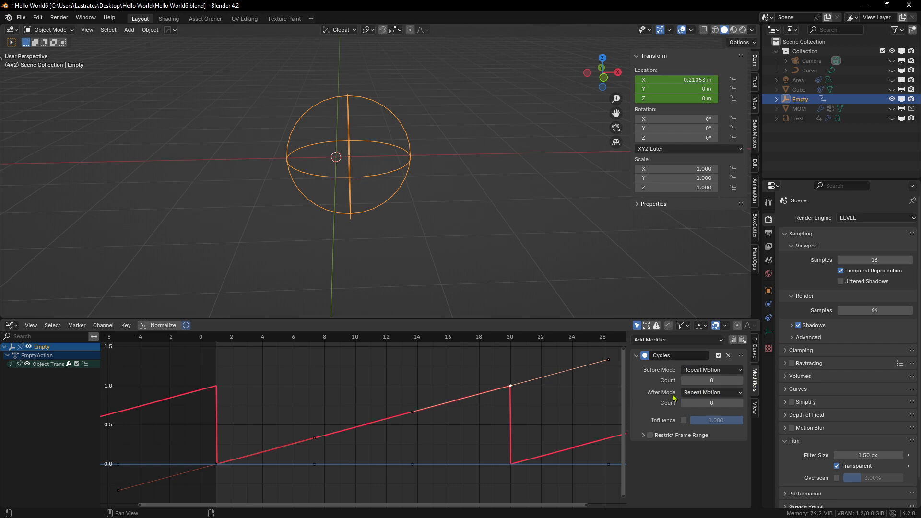
click(709, 395)
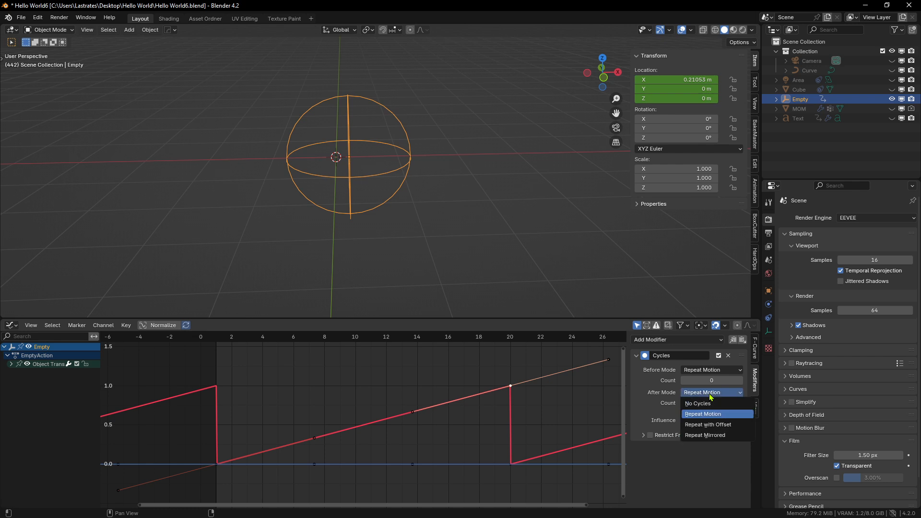
click(708, 427)
scroll(477, 437, down, 2)
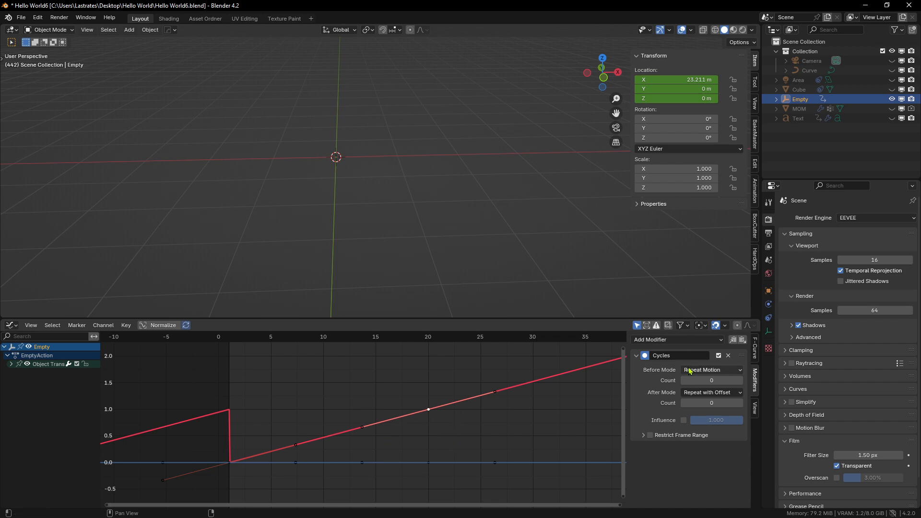
Place the playhead at frame 1 and set the Cycles modifier's Before Mode to Repeat with Offset
scroll(283, 427, down, 1)
click(248, 346)
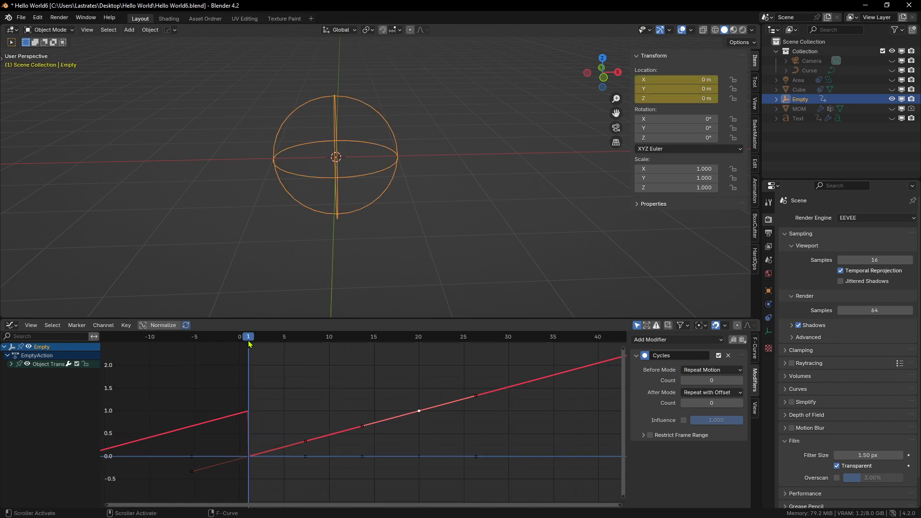
click(718, 371)
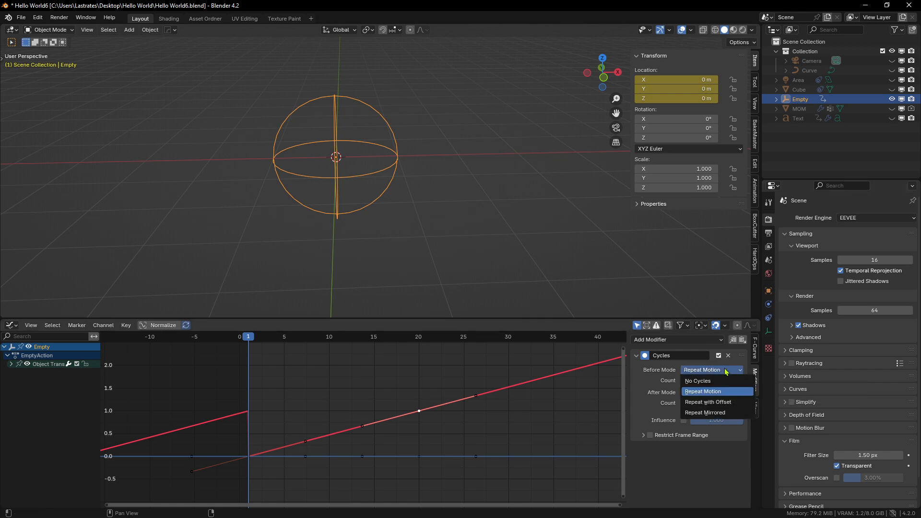
click(718, 407)
scroll(274, 447, down, 2)
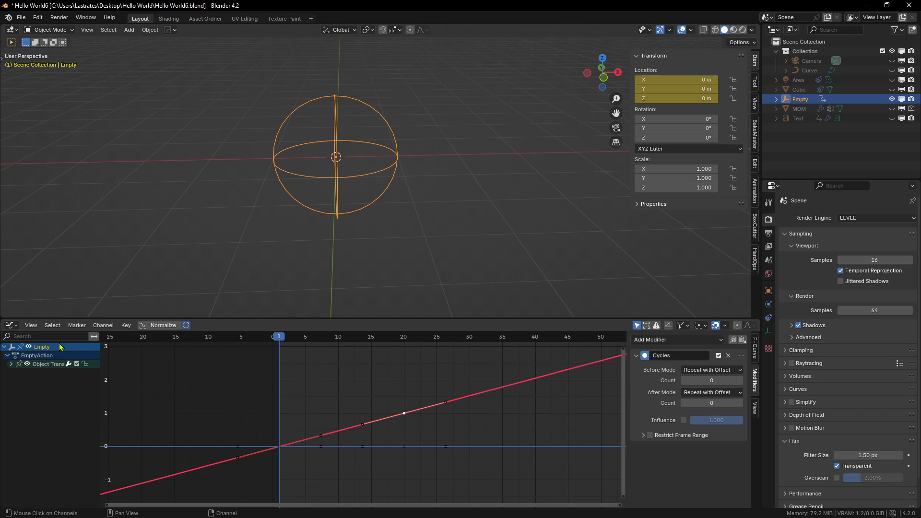
Switch the Graph Editor area back to the Timeline and play the animation to check the empty's continuous motion
click(12, 326)
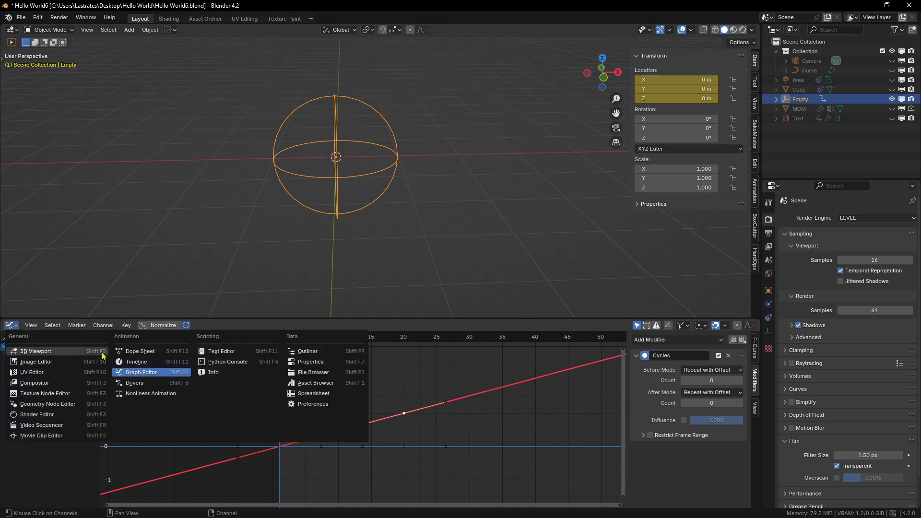
click(139, 361)
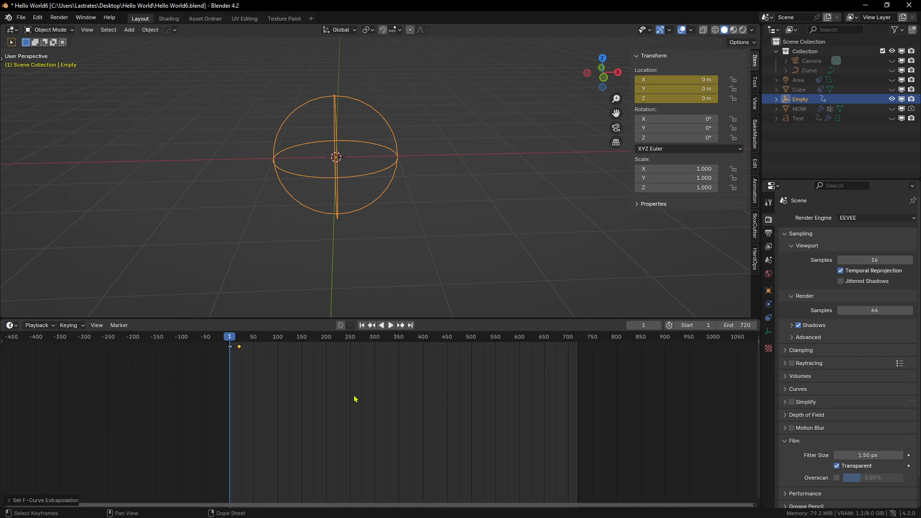
key(space)
middle_drag(455, 241, 448, 226)
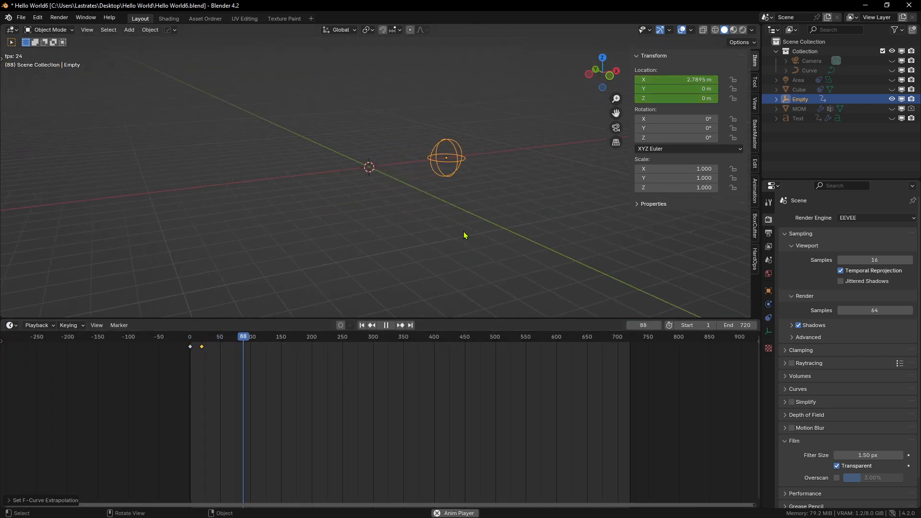
key(space)
Unhide all scene objects, clear the selection and play the animation up to frame 128
key(a)
key(alt+a)
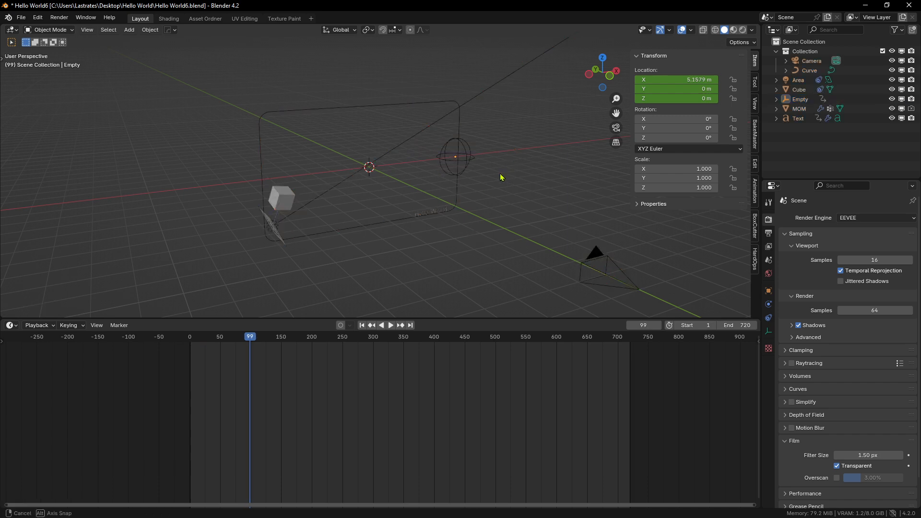
key(space)
middle_drag(500, 178, 473, 200)
key(space)
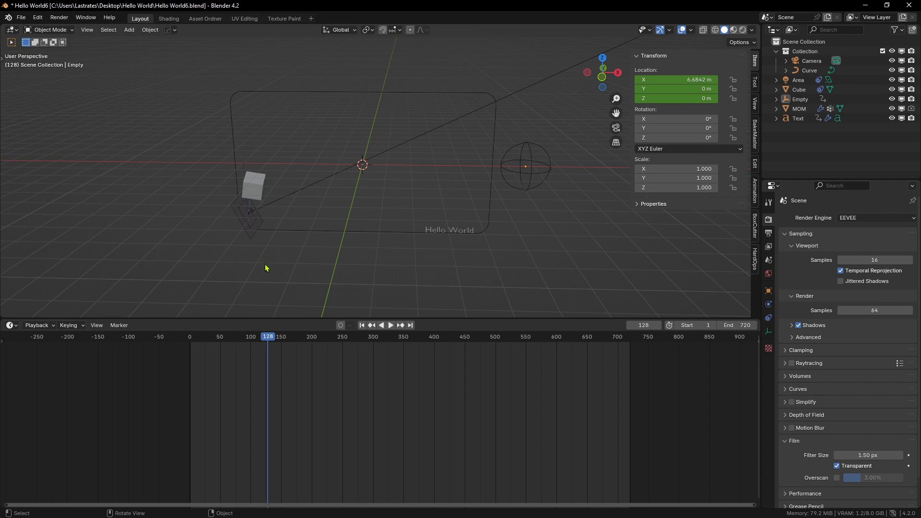
Select the Hello World text object and set its X location to 0 m
click(251, 243)
middle_drag(258, 247, 313, 269)
middle_drag(164, 273, 235, 229)
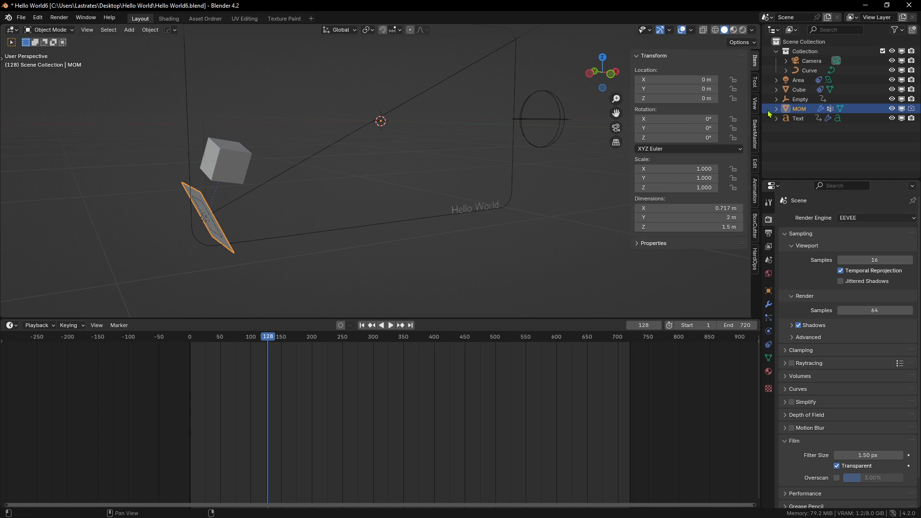
click(797, 119)
middle_drag(542, 206, 500, 213)
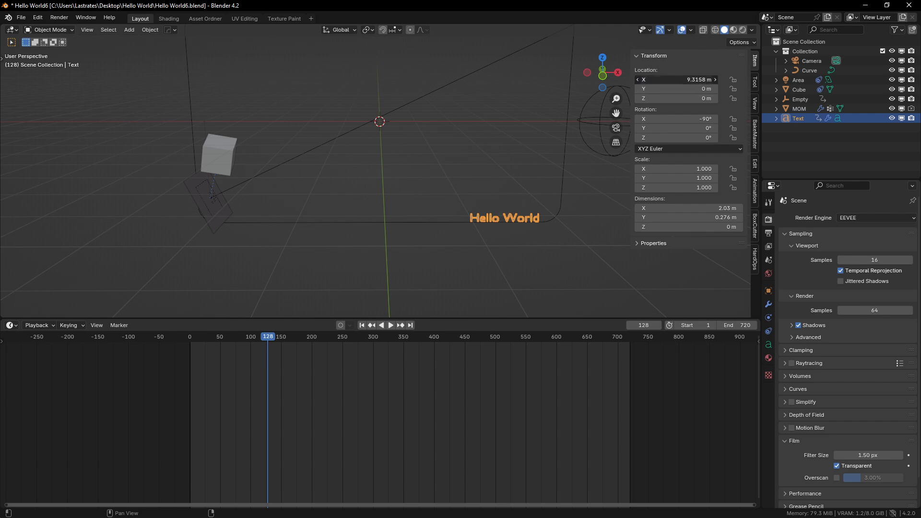
click(677, 80)
text(0)
key(Return)
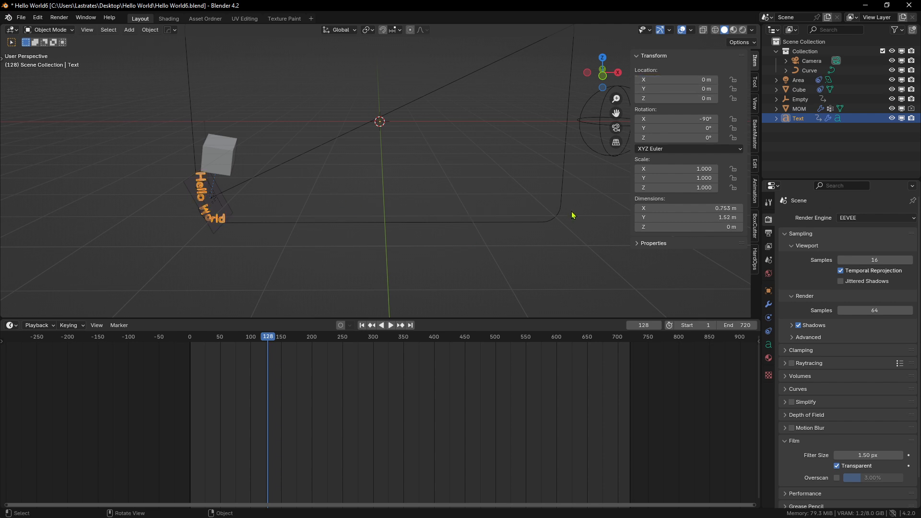
Add a Copy Location constraint to the text, targeting the Empty and limited to the X axis
middle_drag(572, 215, 383, 245)
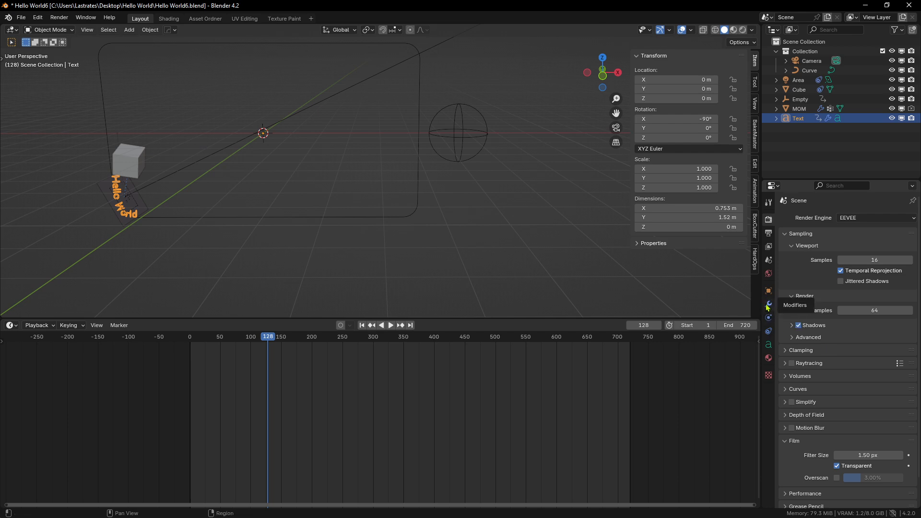
click(768, 333)
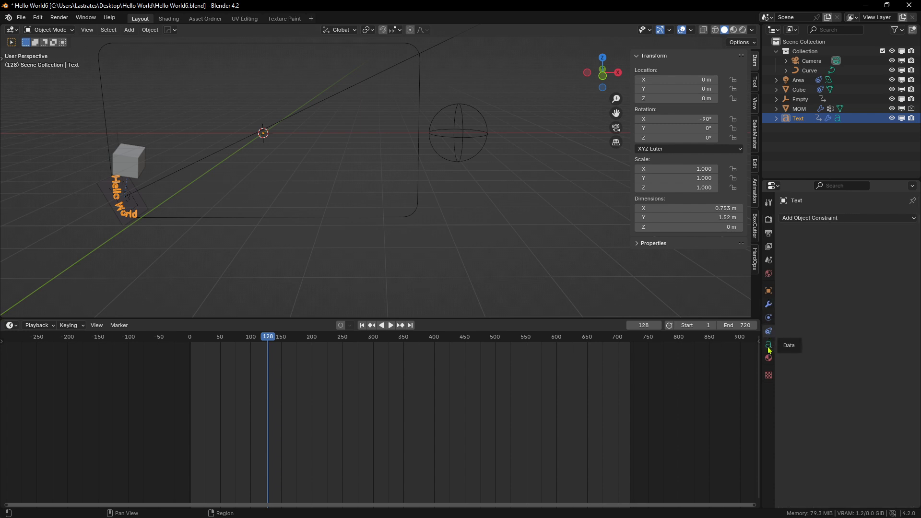
click(835, 219)
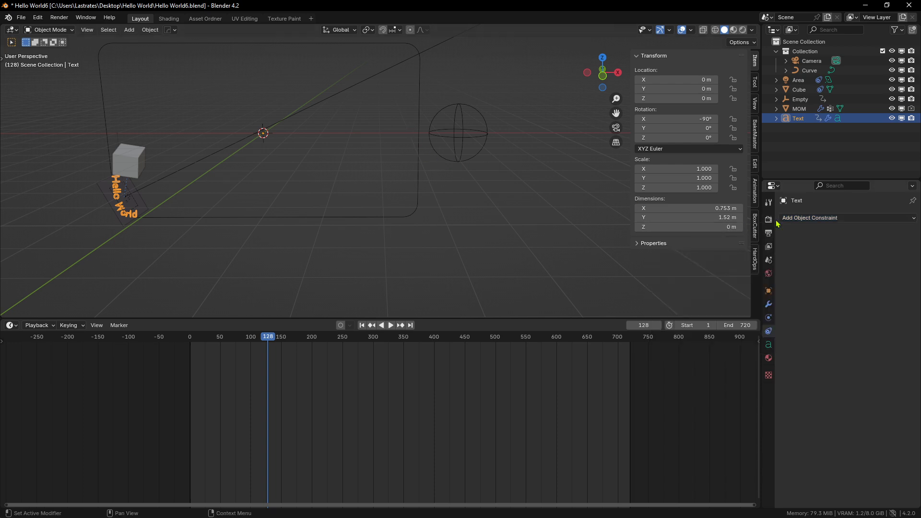
click(803, 218)
click(756, 244)
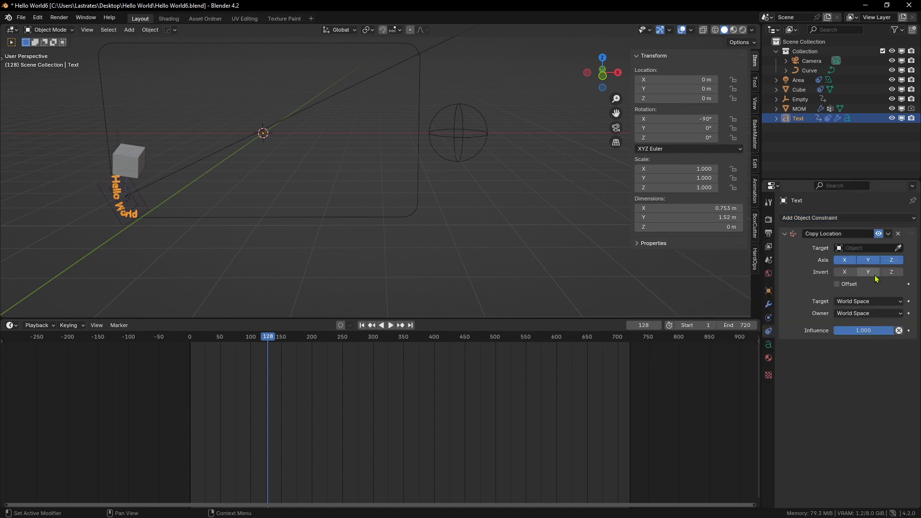
click(870, 262)
click(894, 261)
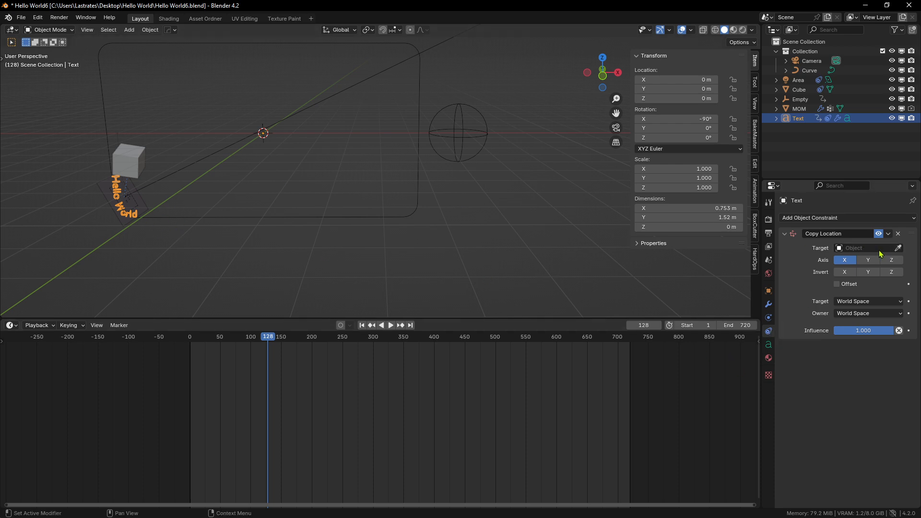
click(899, 248)
click(478, 135)
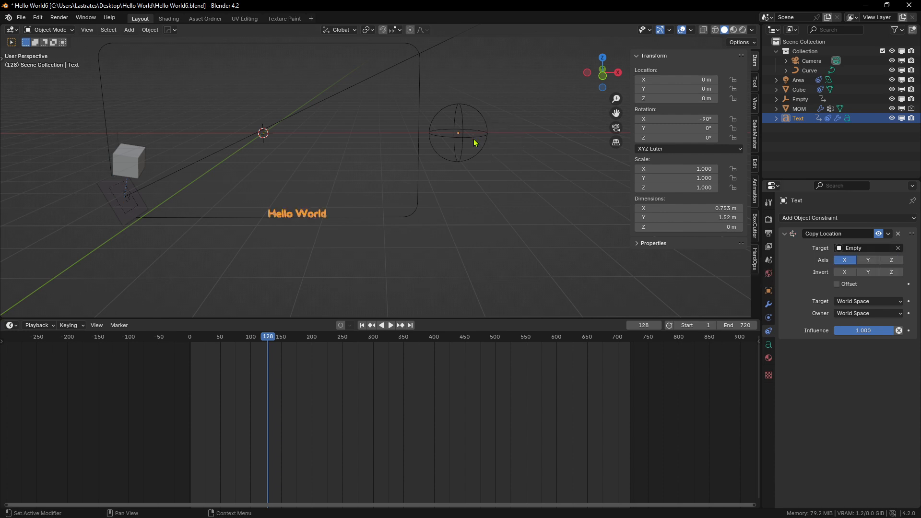
Play the animation to frame 358 and watch the text travel along the curve with the empty
key(space)
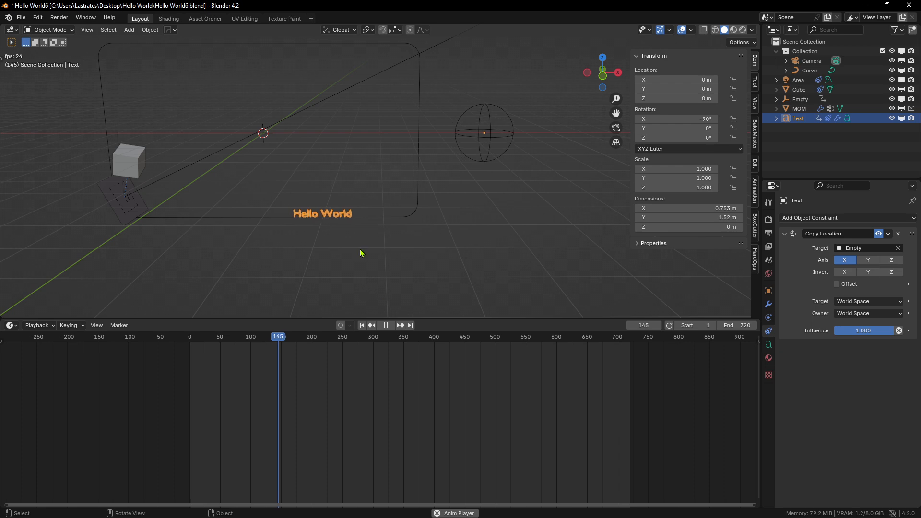
middle_drag(553, 111, 515, 177)
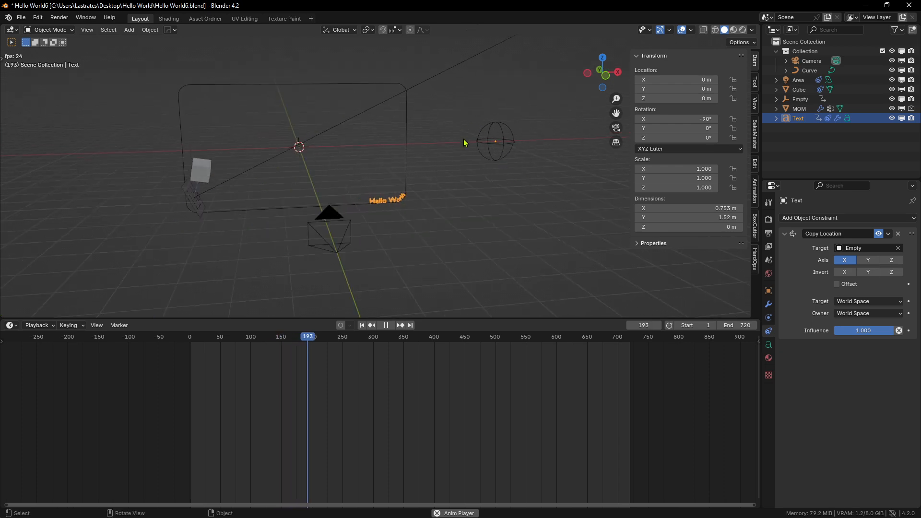
drag(551, 187, 465, 104)
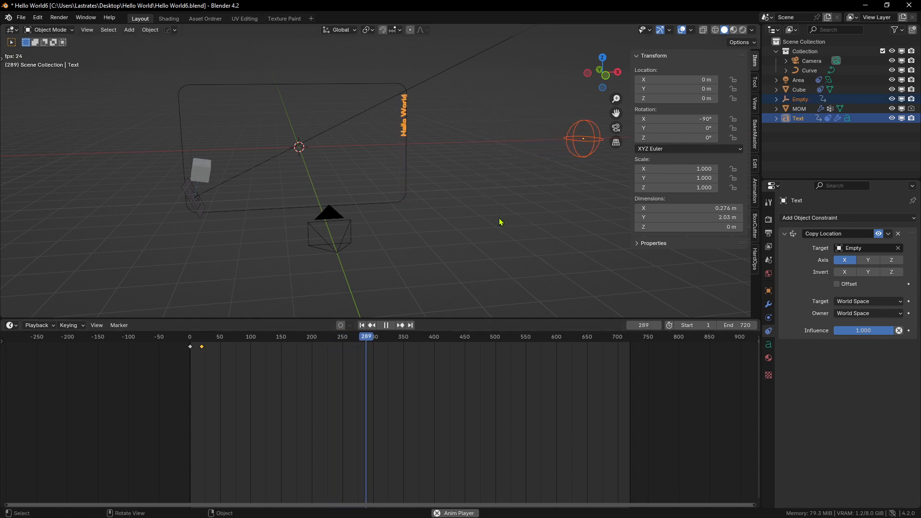
click(559, 200)
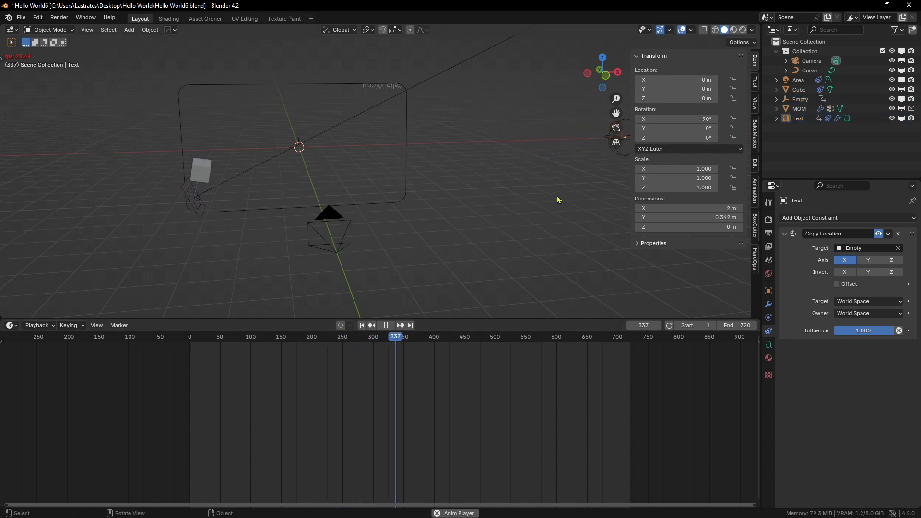
key(space)
Compare the constraints of the MOM object and the Hello World text, and browse the constraint types available for MOM
click(196, 214)
middle_drag(197, 216, 230, 240)
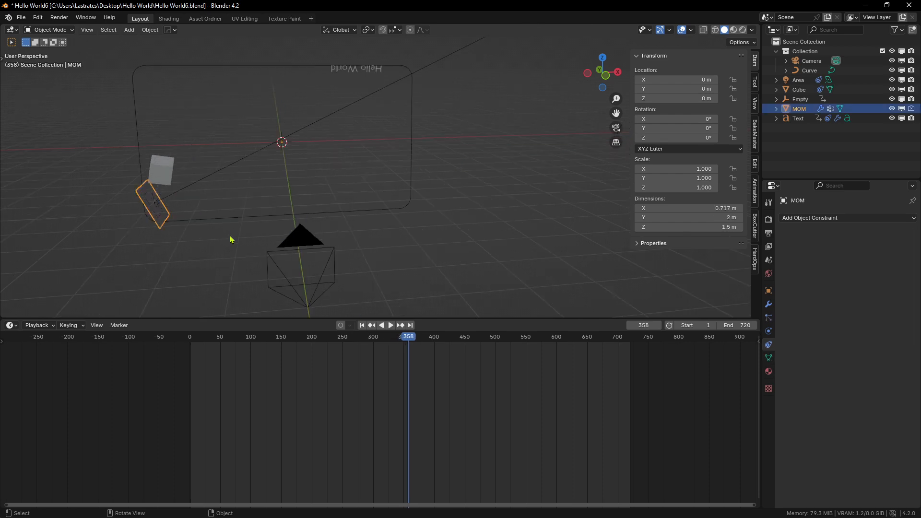
middle_drag(496, 222, 373, 97)
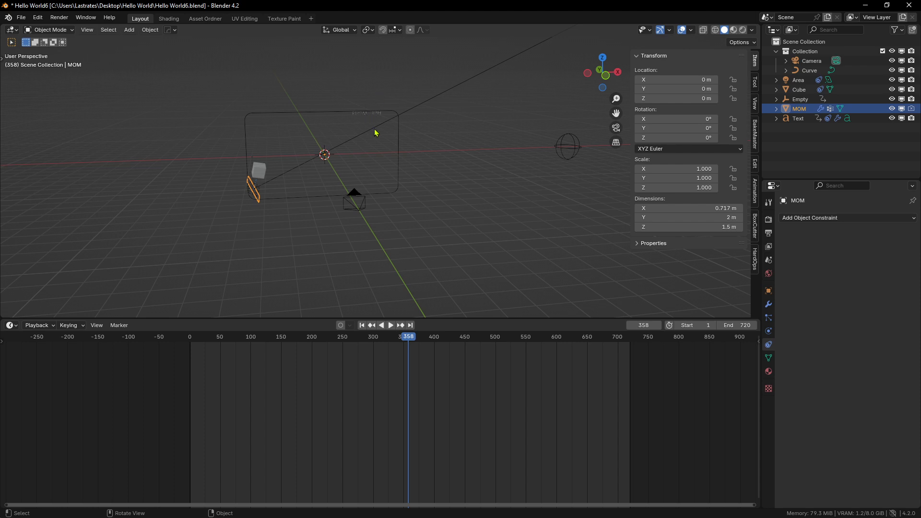
scroll(598, 273, up, 2)
scroll(590, 226, down, 2)
mouse_move(590, 228)
middle_down()
mouse_move(606, 234)
mouse_move(594, 231)
middle_up()
scroll(594, 230, up, 3)
click(374, 73)
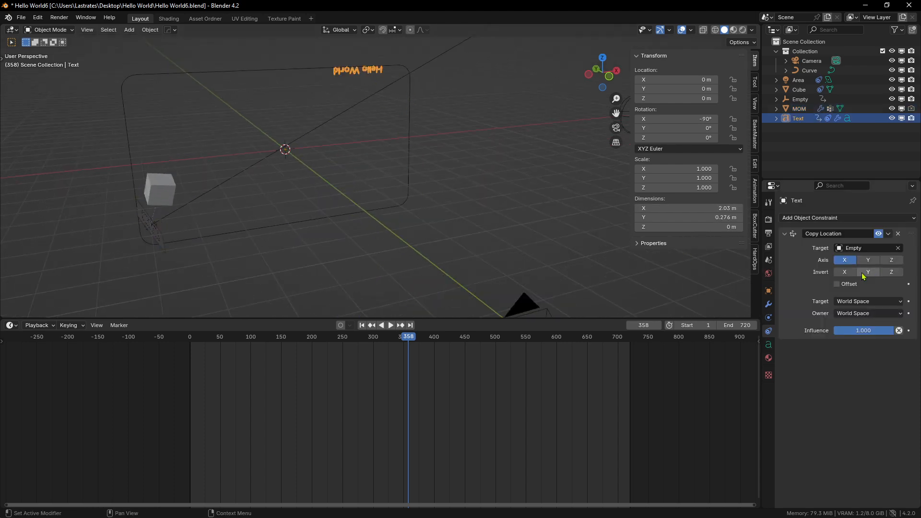
click(165, 246)
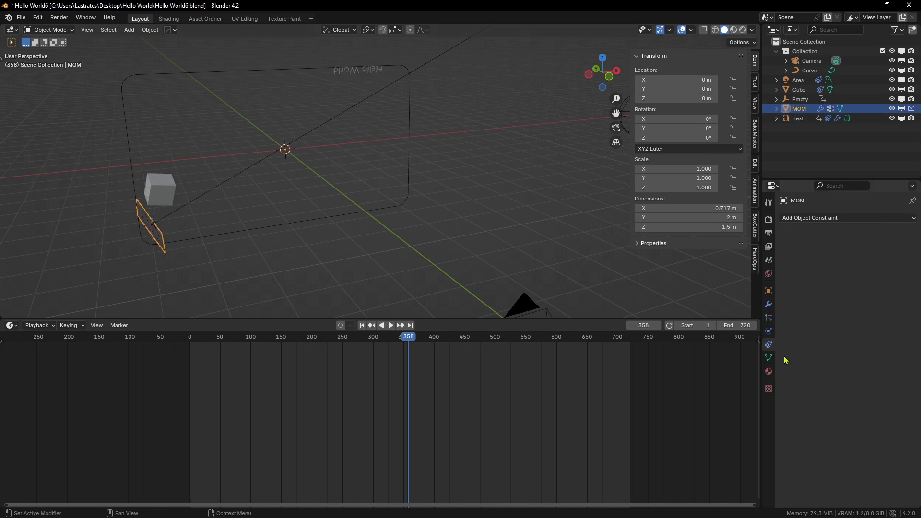
click(834, 219)
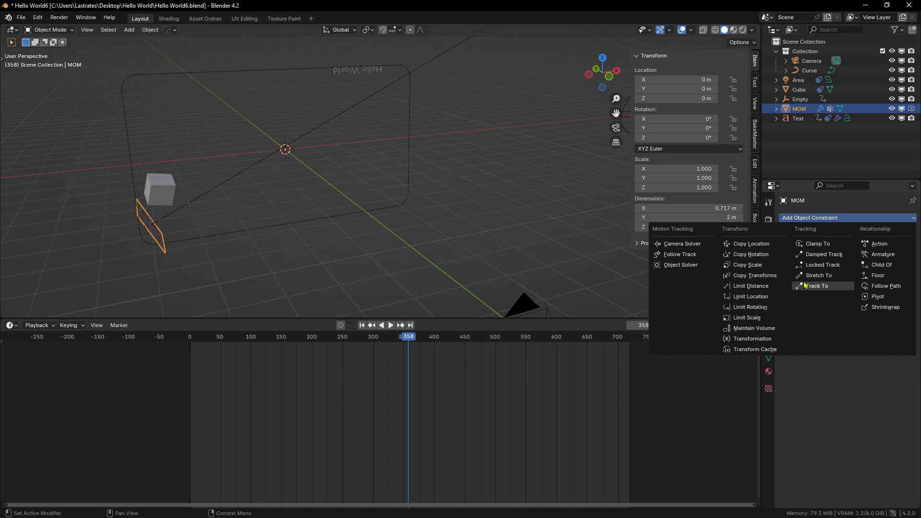
click(286, 224)
Select the MOM object and move the playhead back to frame 0
click(164, 251)
drag(408, 338, 186, 338)
middle_drag(206, 302, 350, 237)
scroll(350, 237, up, 2)
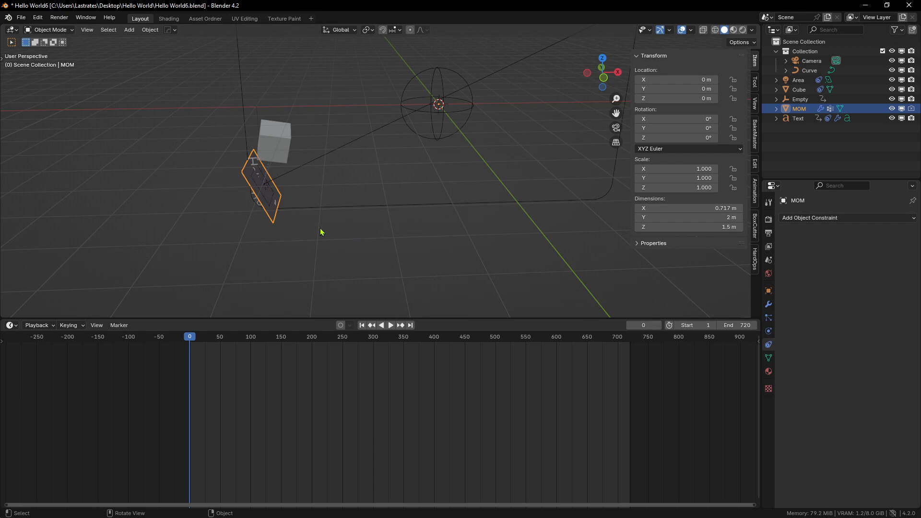
middle_drag(321, 232, 362, 221)
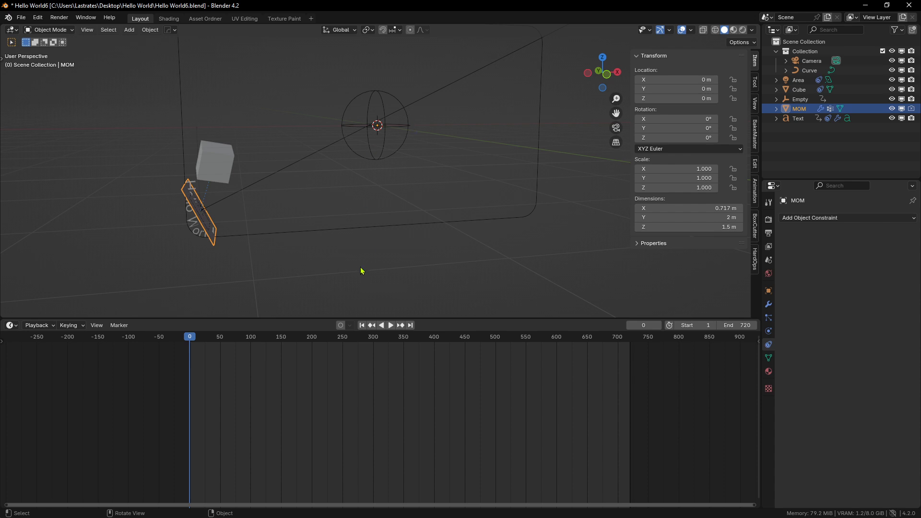
Add a Copy Location constraint to MOM with the Empty as target, keeping the X, Y and Z axes enabled
click(194, 258)
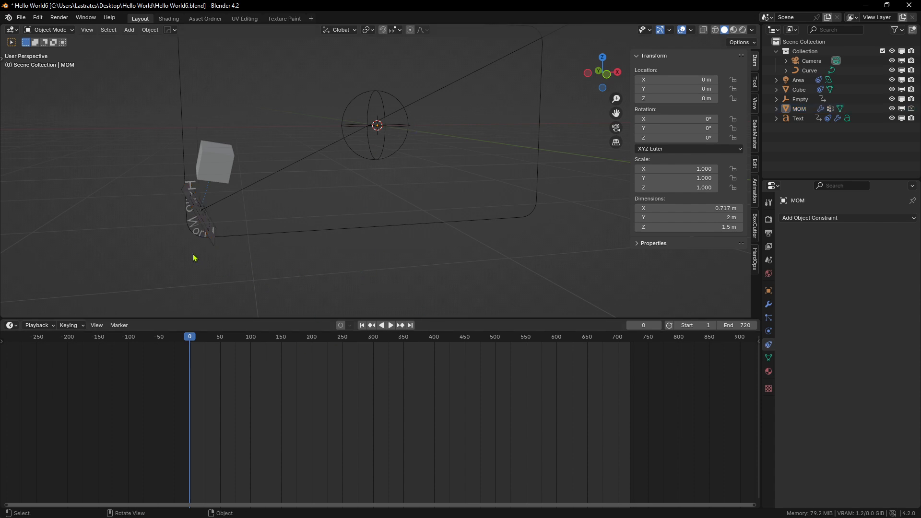
click(214, 245)
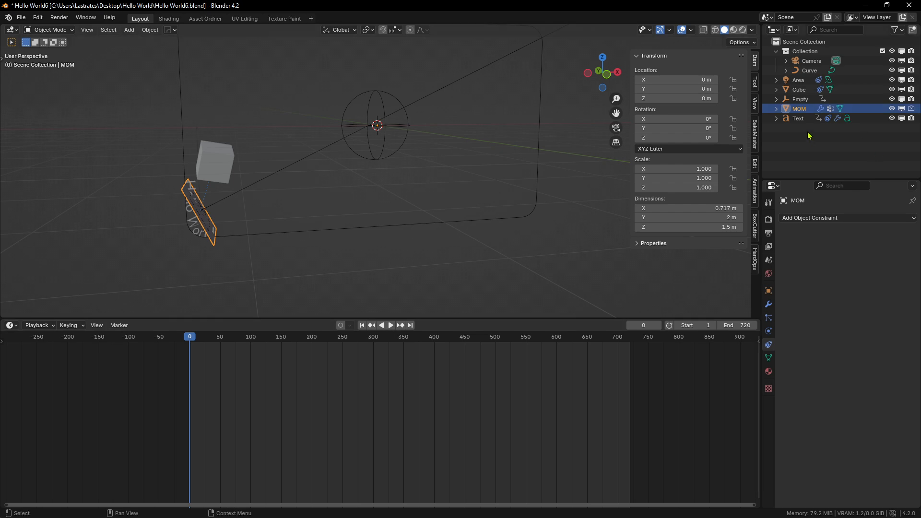
click(825, 218)
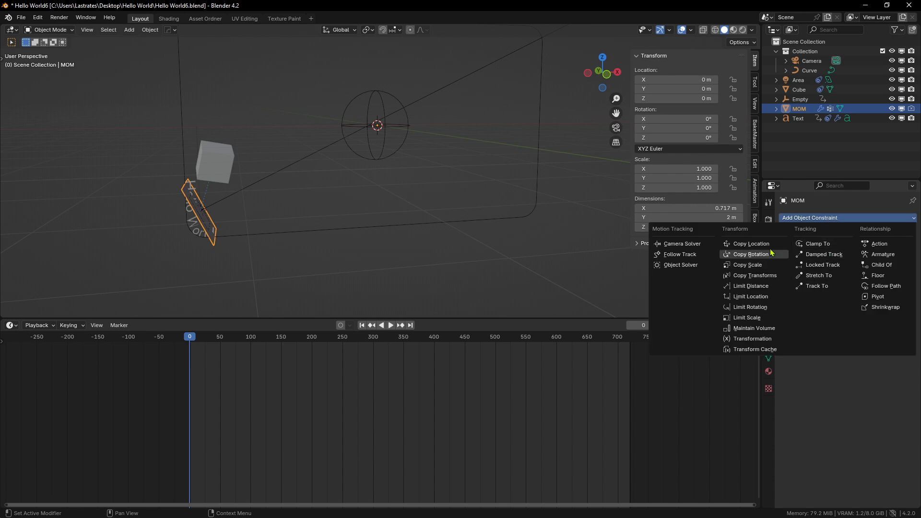
click(750, 245)
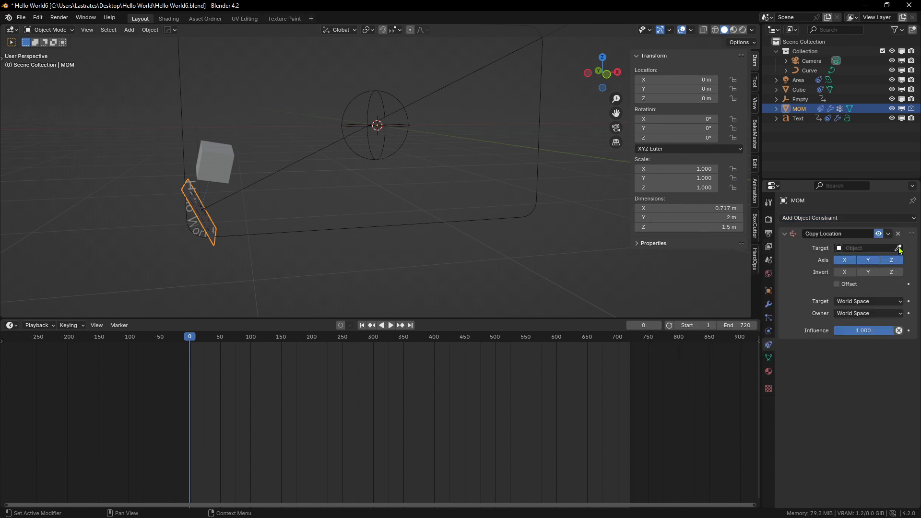
click(405, 127)
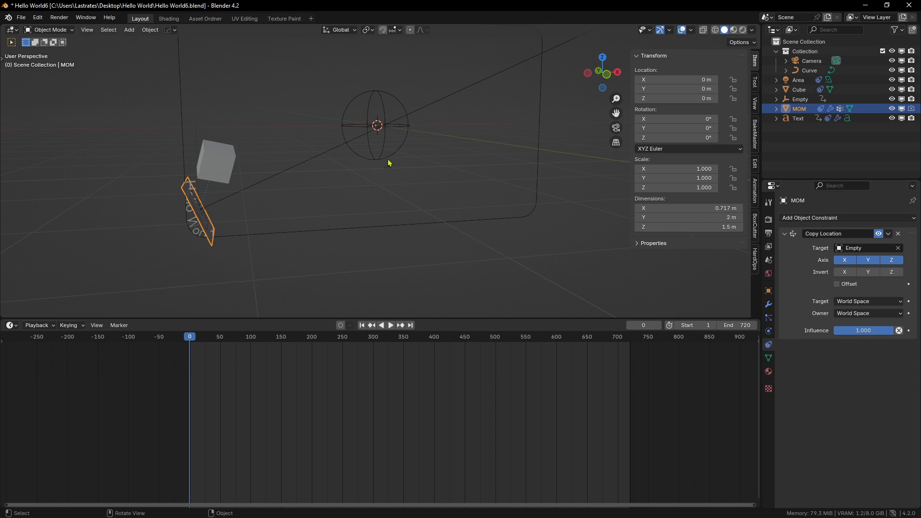
Play the animation to frame 331, selecting the empty, and check that MOM follows it together with the text
key(space)
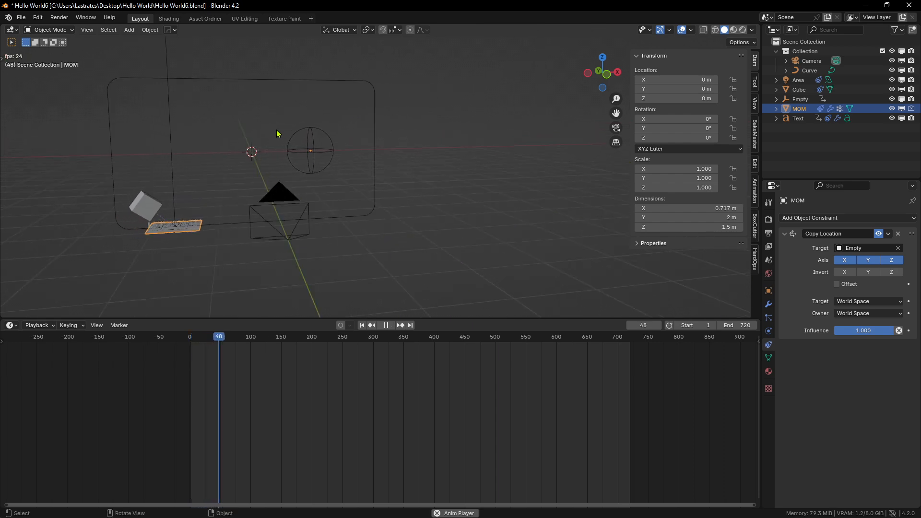
click(292, 139)
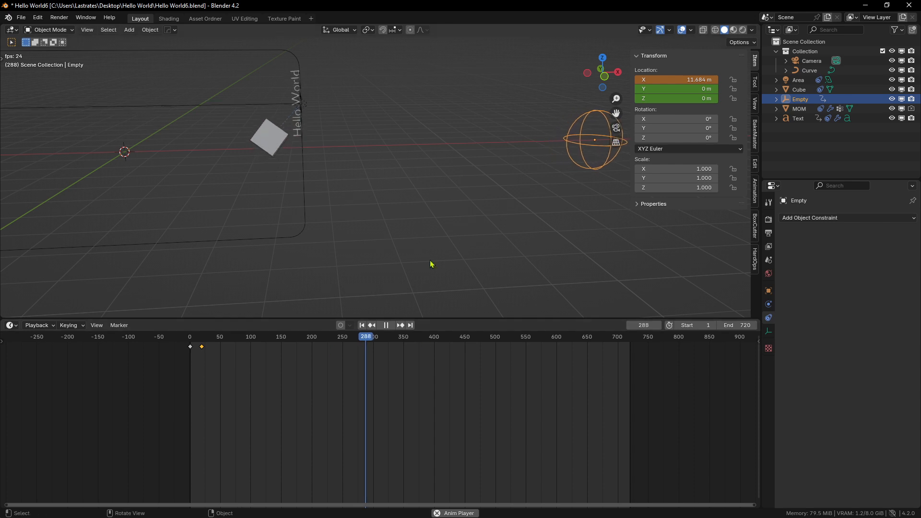
key(space)
Inspect the curve's corner and the Cube's Child Of constraint at frame 331, and resume playback
middle_drag(350, 253, 360, 174)
click(336, 125)
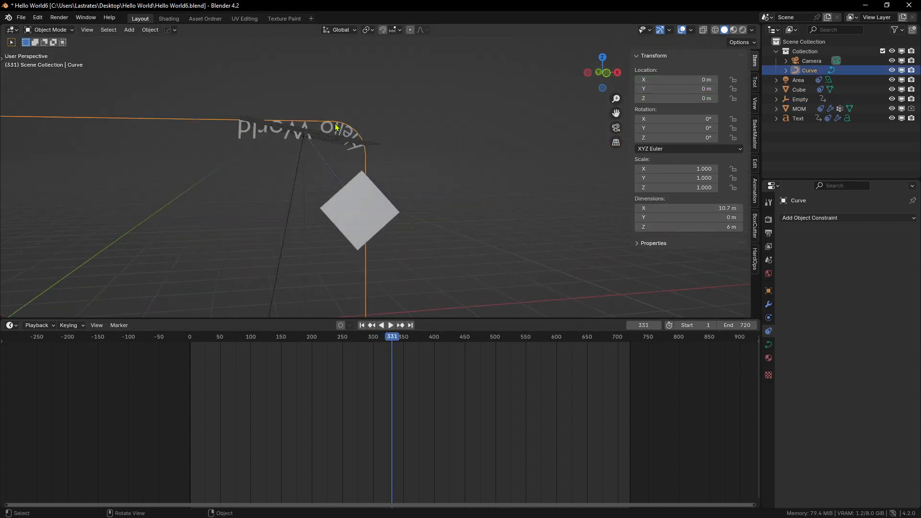
click(338, 130)
click(360, 217)
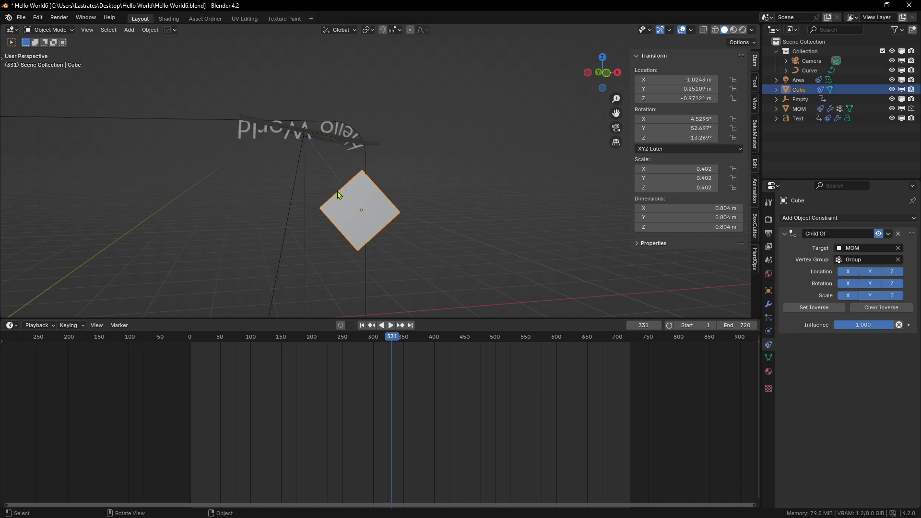
scroll(328, 203, down, 3)
key(space)
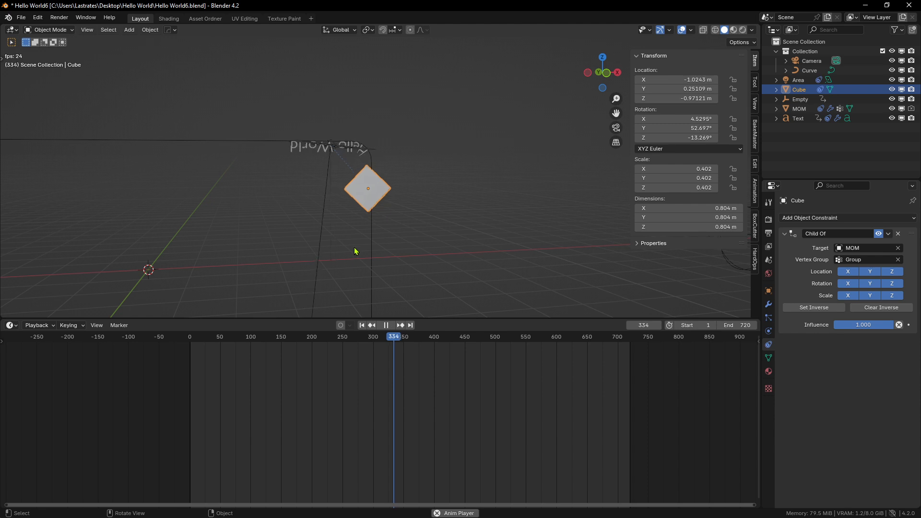
Stop playback at frame 362, select MOM and try to move it freely against its Copy Location constraint
key(space)
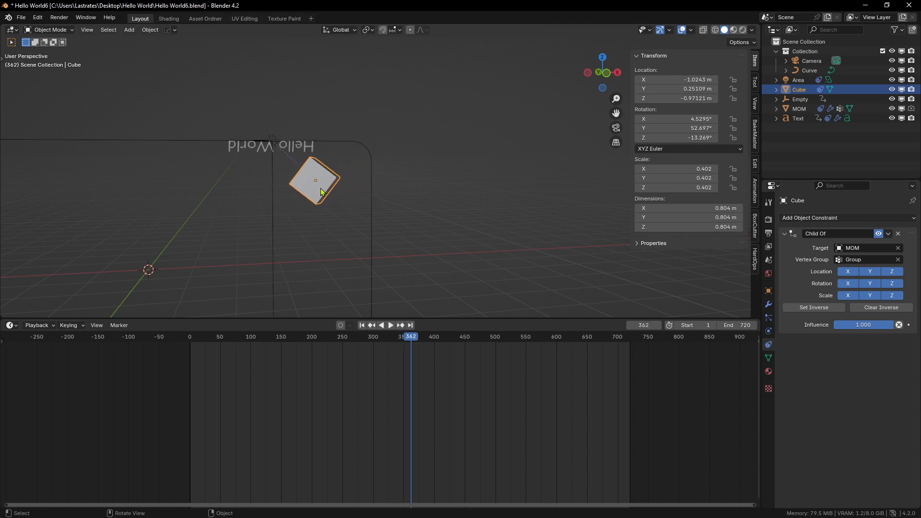
middle_drag(299, 212, 326, 209)
click(319, 135)
key(g)
right_click(306, 191)
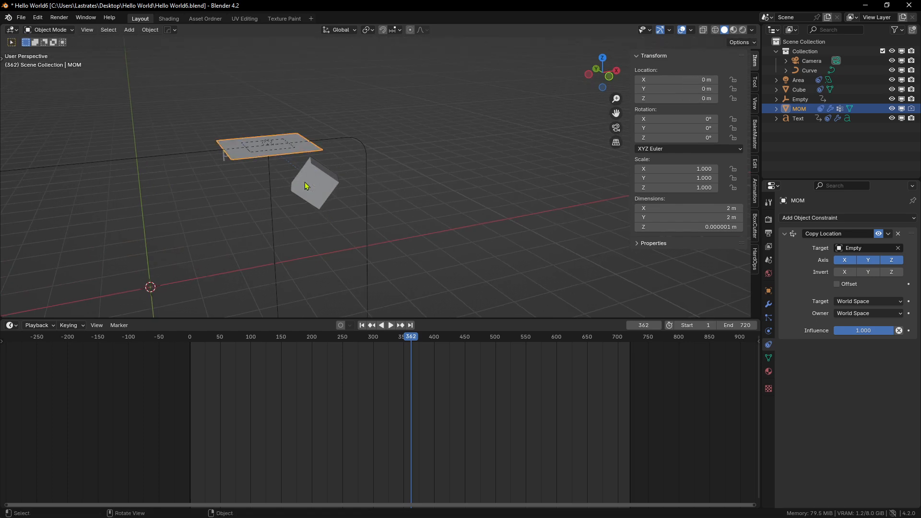
Select the Hello World text and try to move it repeatedly with X, Y and Z copied from the Empty
middle_drag(278, 187, 272, 163)
click(258, 152)
key(g)
right_click(274, 180)
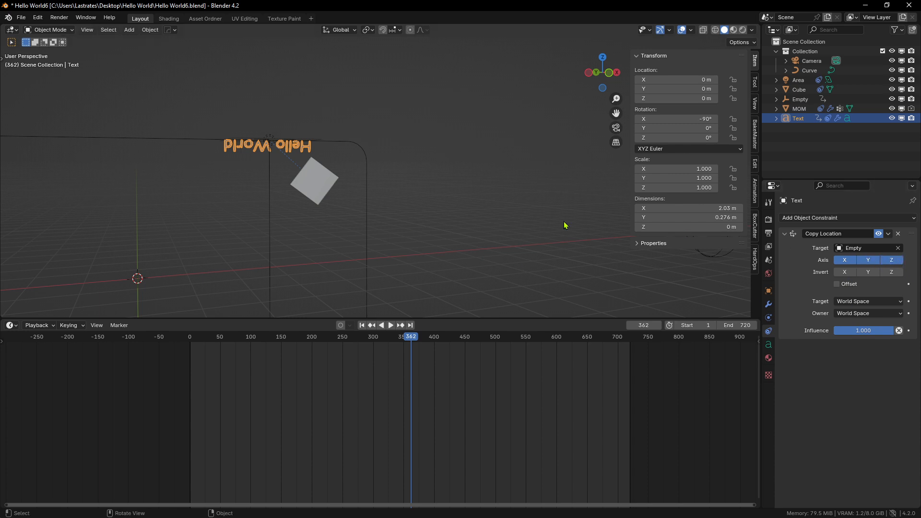
key(g)
right_click(438, 233)
key(g)
right_click(491, 229)
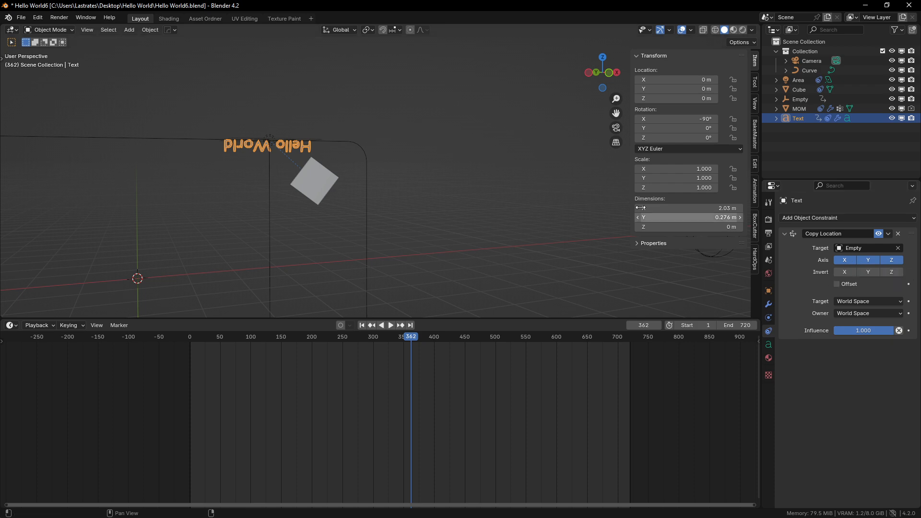
key(g)
right_click(508, 226)
Test moving the text with Offset enabled, and limit its Copy Location to the X axis with Offset disabled
click(838, 284)
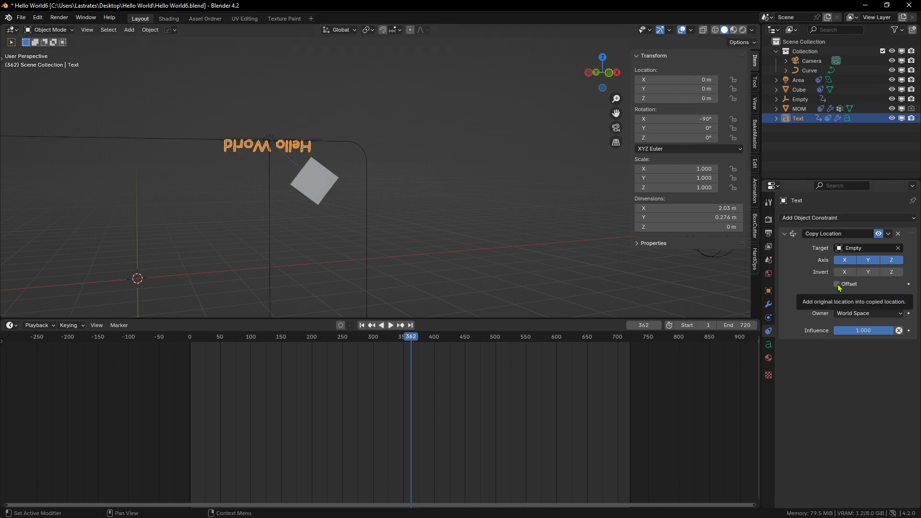
key(g)
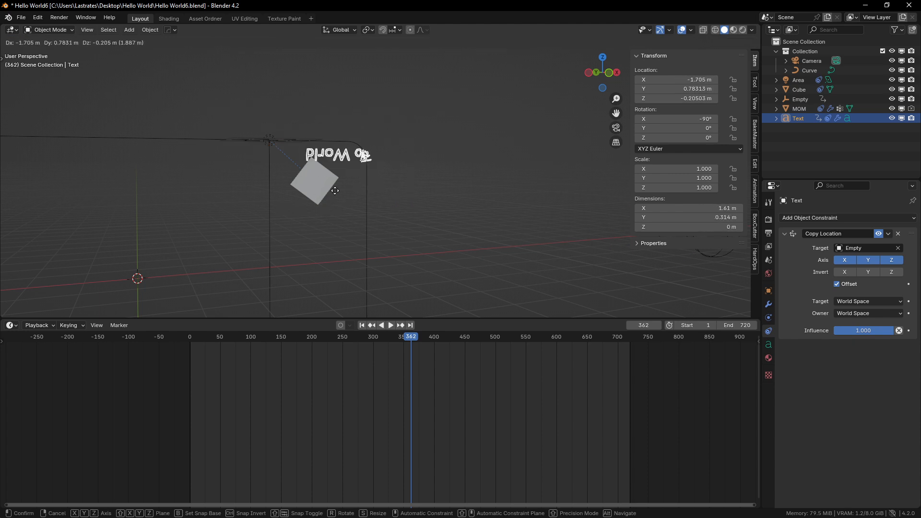
right_click(333, 198)
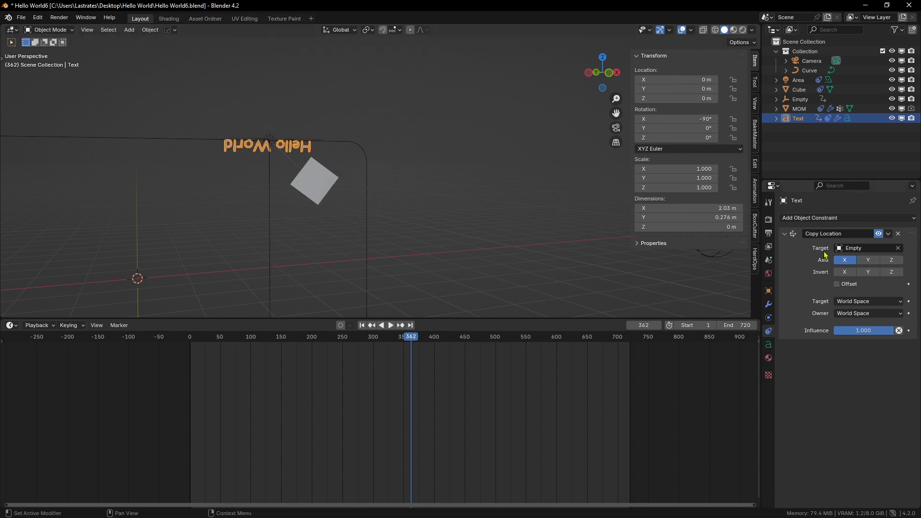
key(g)
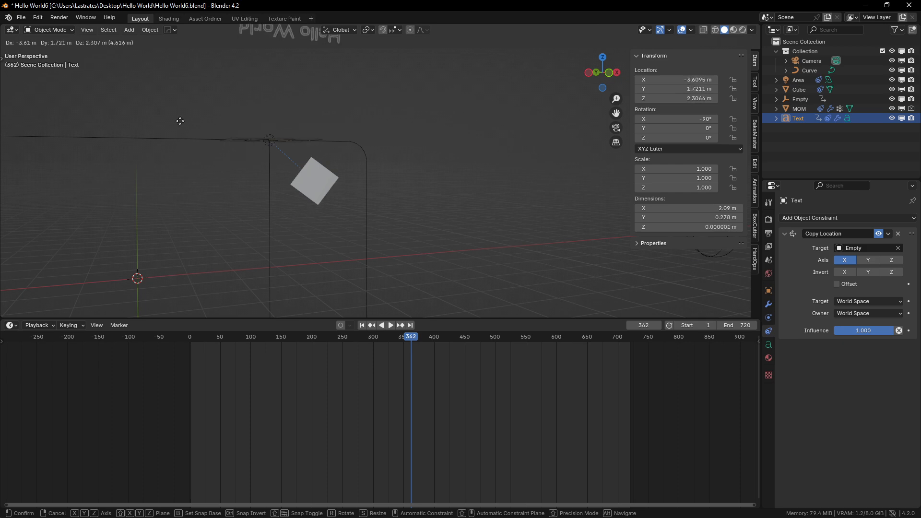
right_click(257, 227)
middle_drag(257, 226, 346, 249)
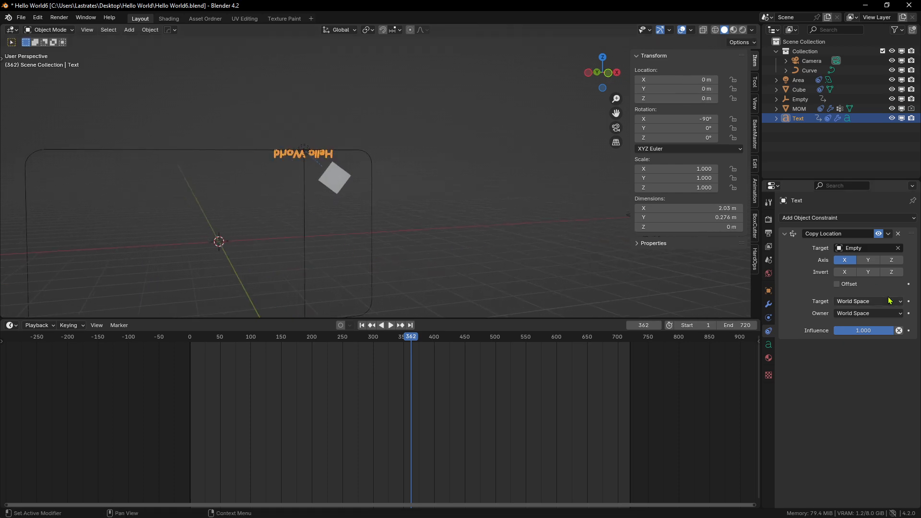
Try to move the text with Offset enabled on the X-only Copy Location, and disable Offset again
key(g)
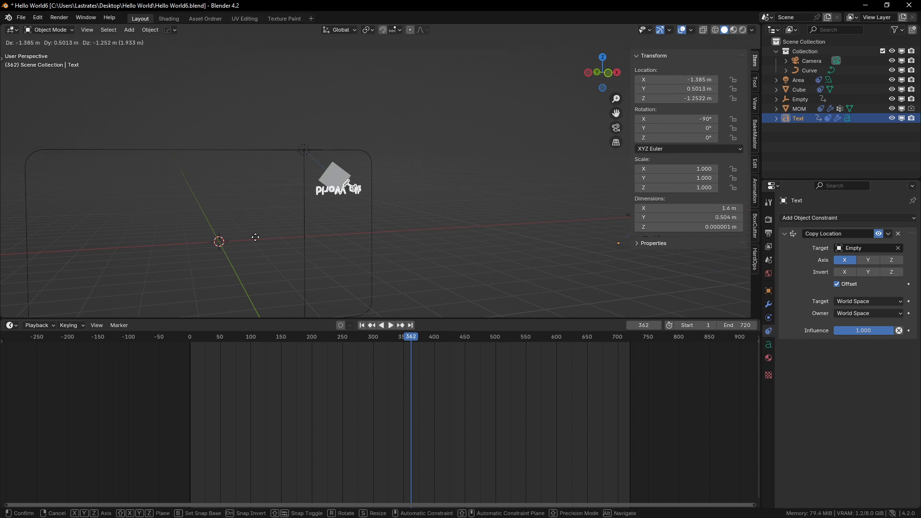
right_click(307, 231)
click(839, 285)
scroll(554, 267, down, 2)
scroll(508, 274, up, 2)
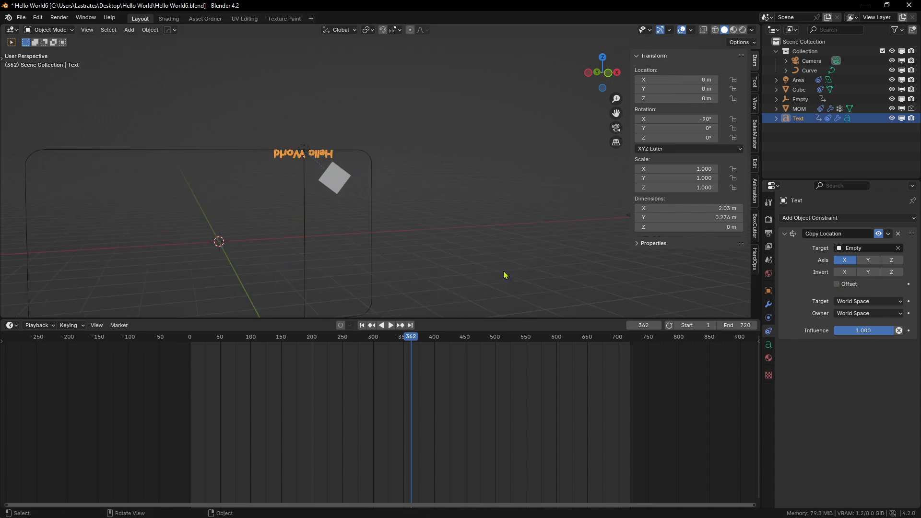
Play the animation to frame 461 and check how the text travels relative to the Empty
key(space)
scroll(500, 276, down, 2)
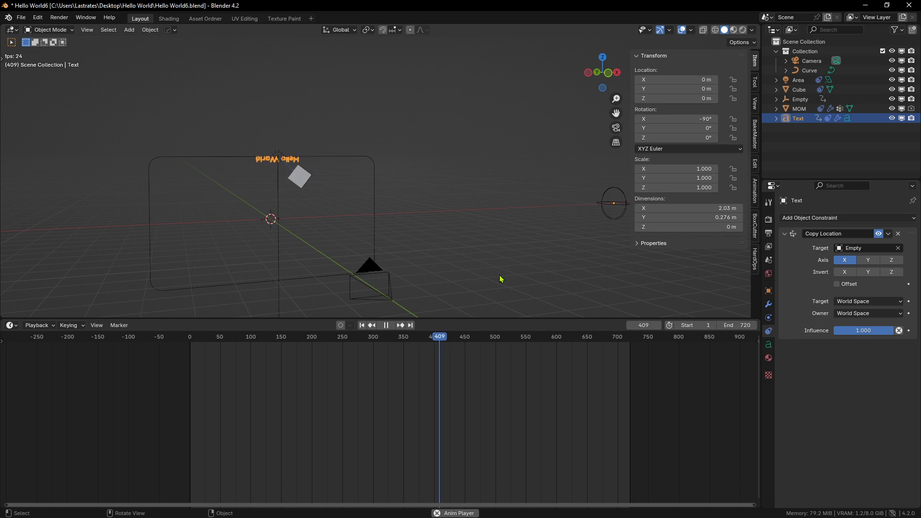
scroll(472, 238, down, 2)
middle_drag(472, 238, 346, 251)
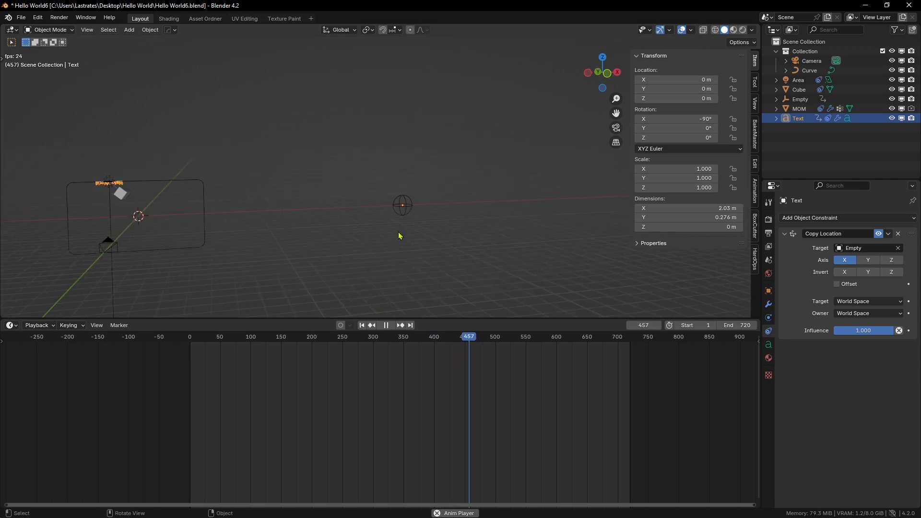
key(space)
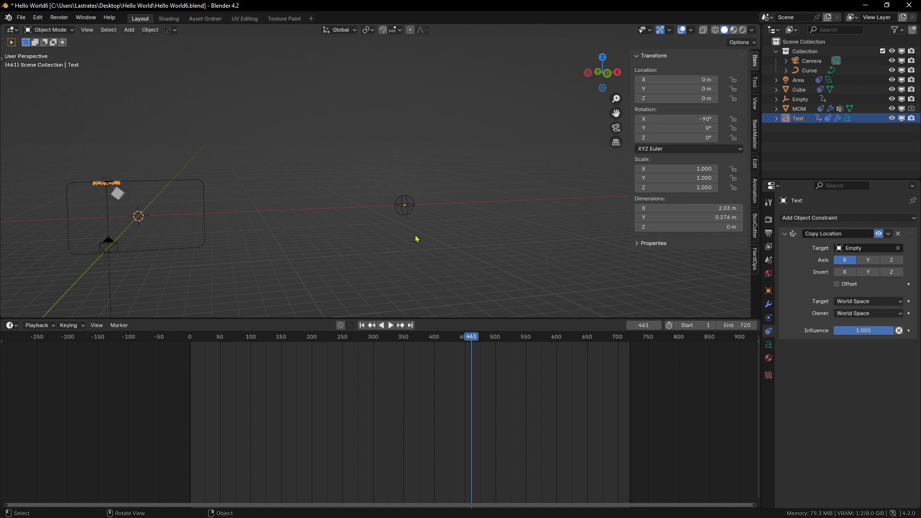
Add the Empty to the selection and try to shift its second keyframe to about frame 92
shift+drag(452, 235, 317, 154)
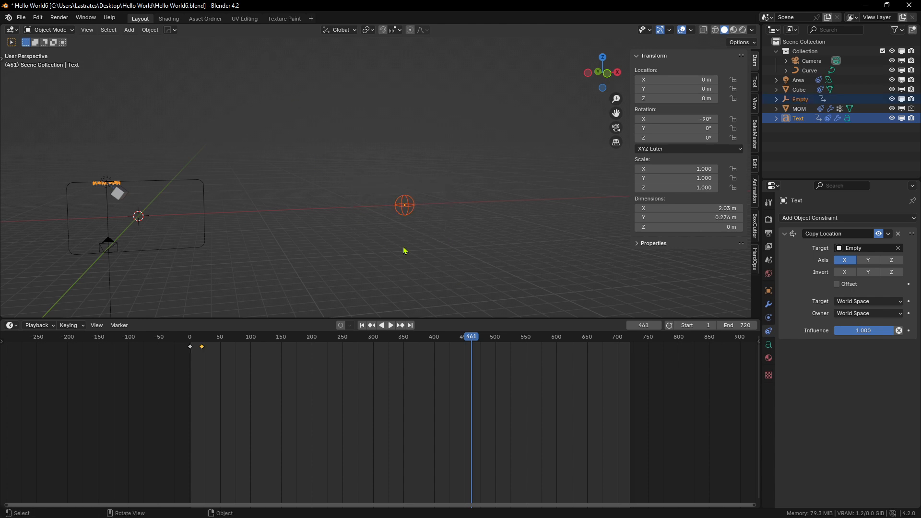
scroll(251, 384, up, 2)
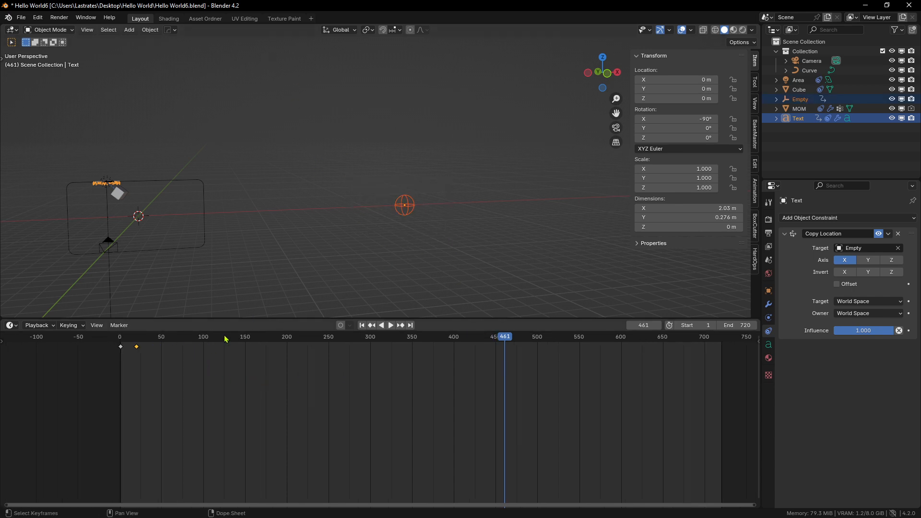
drag(163, 356, 134, 342)
key(g)
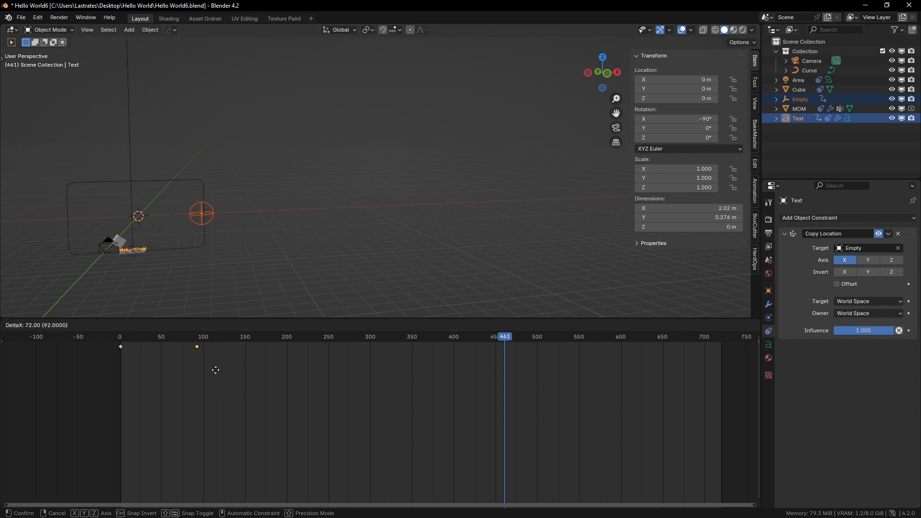
right_click(188, 372)
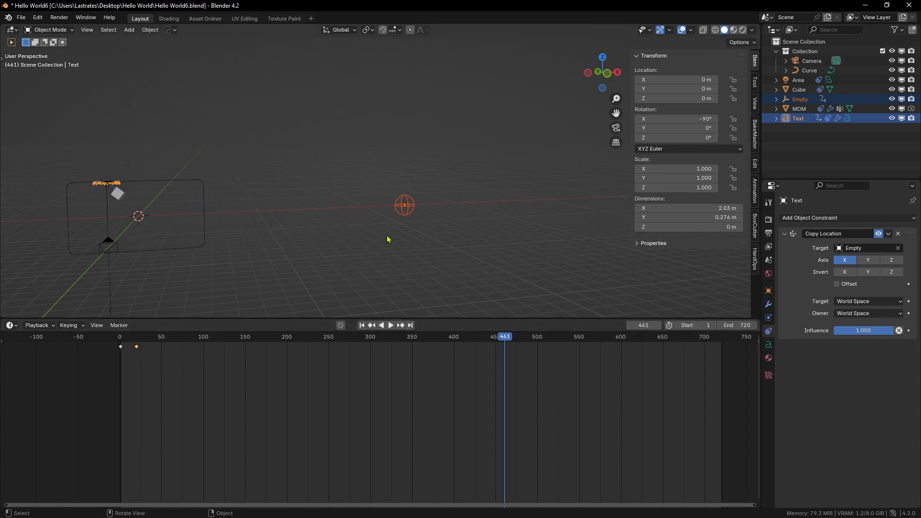
Delete the Empty's keyframes from the timeline
scroll(165, 236, up, 3)
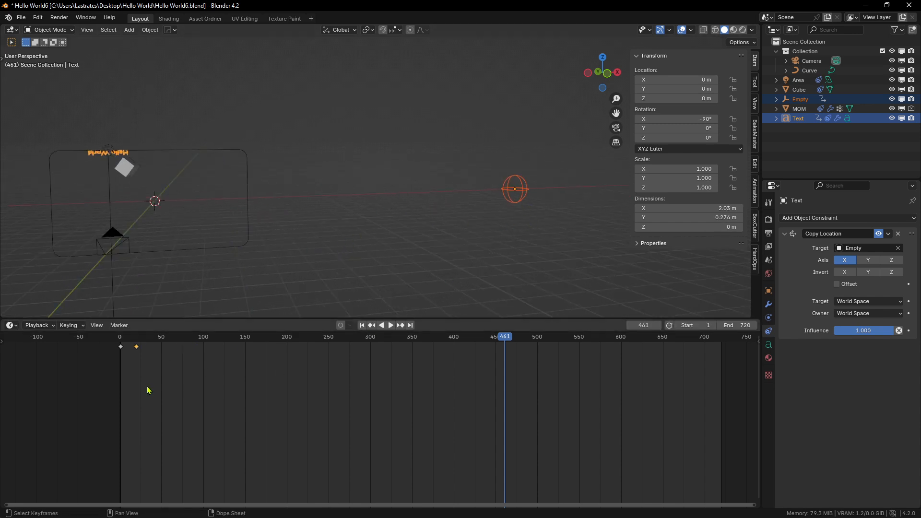
drag(167, 355, 136, 345)
key(x)
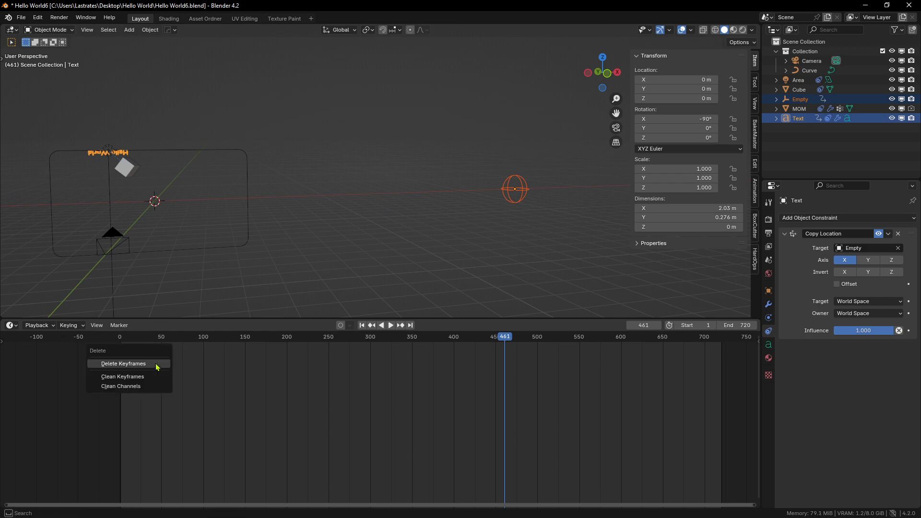
click(157, 365)
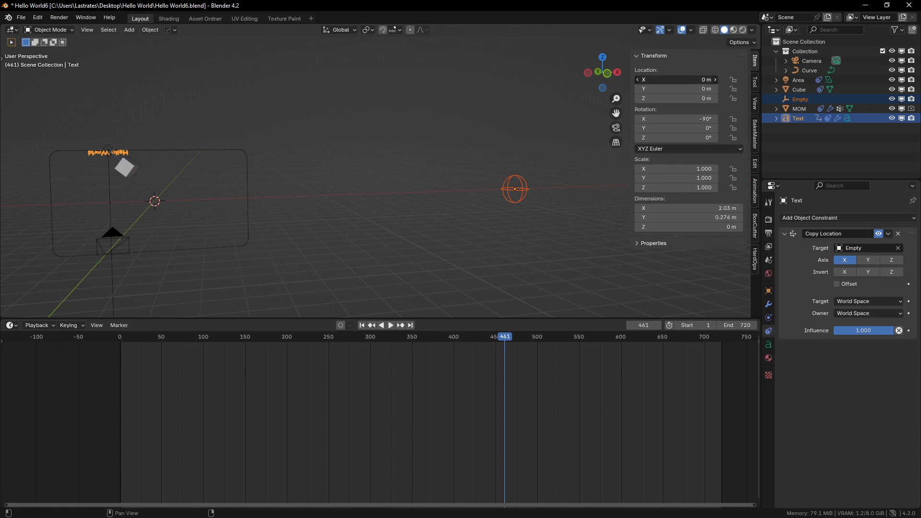
Select only the Empty and insert a location keyframe for it at frame 58
right_click(643, 79)
click(517, 194)
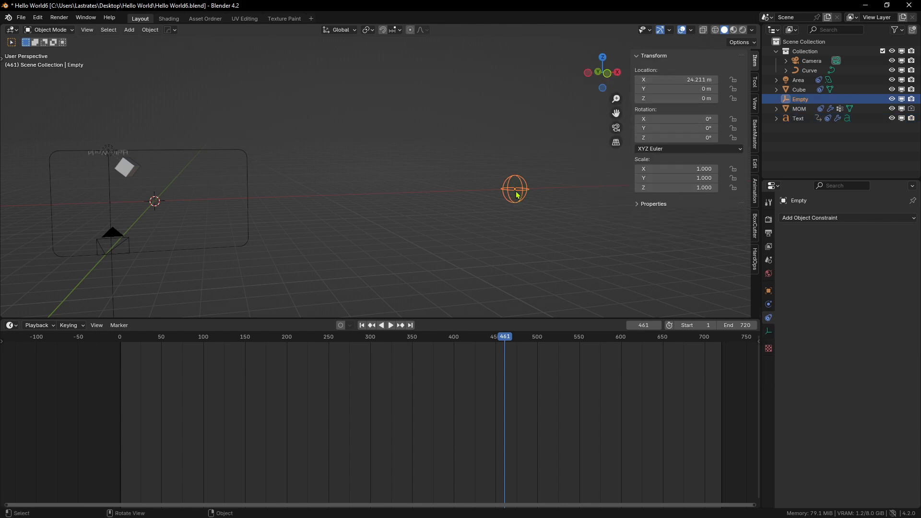
drag(689, 80, 710, 81)
middle_drag(562, 256, 484, 211)
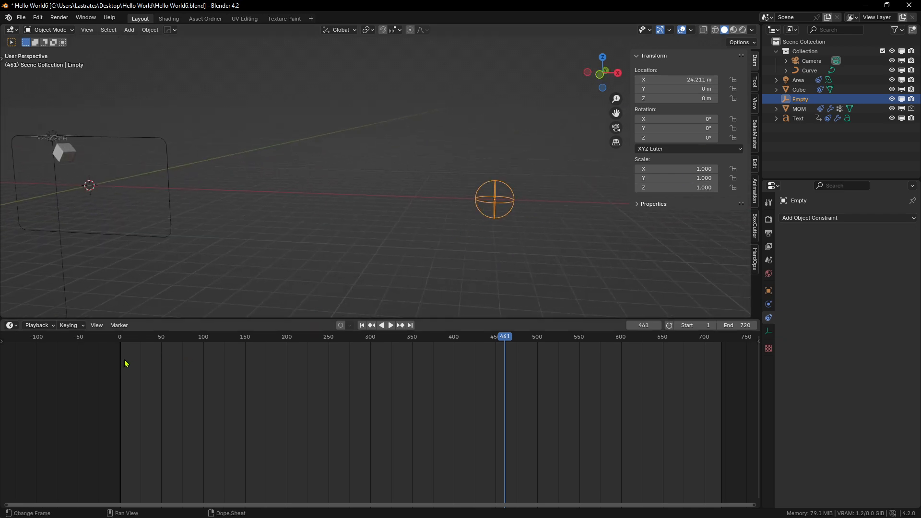
drag(125, 364, 168, 357)
key(i)
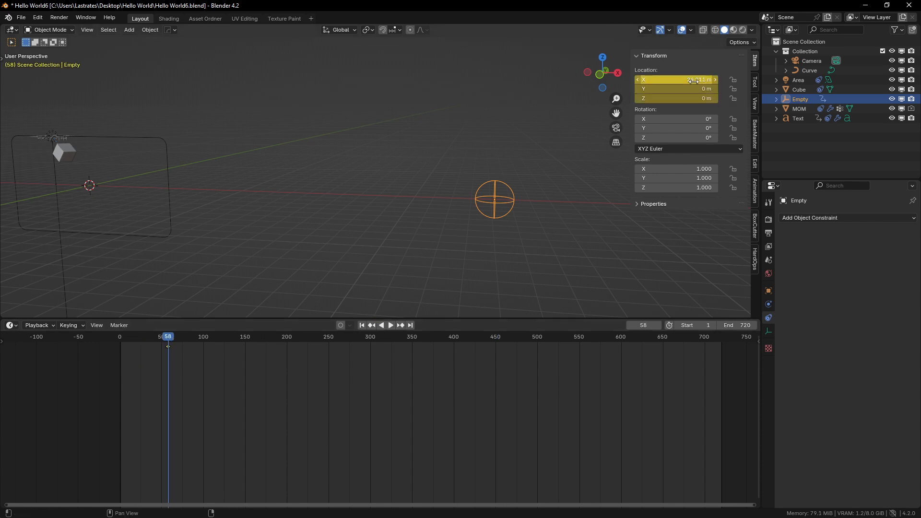
Keyframe a lower X location for the Empty at frame 403 and play the motion between the two keyframes
drag(269, 337, 456, 339)
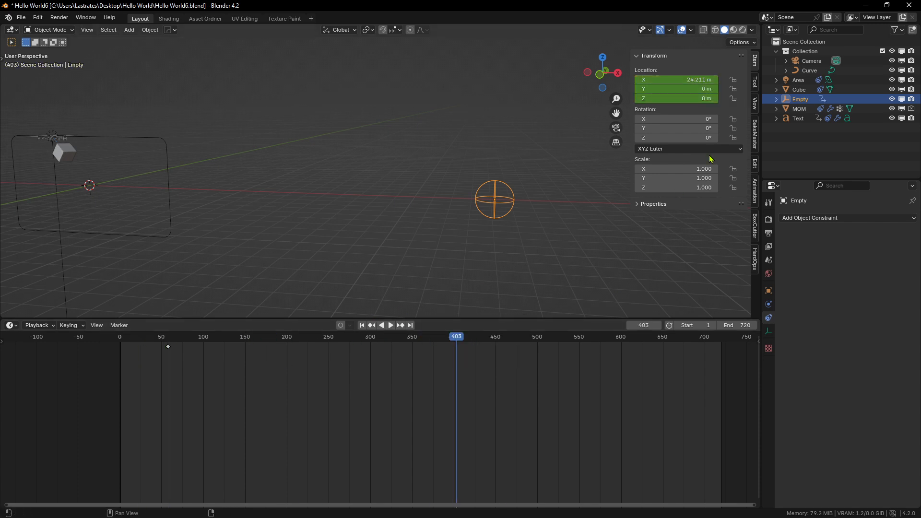
drag(676, 79, 622, 79)
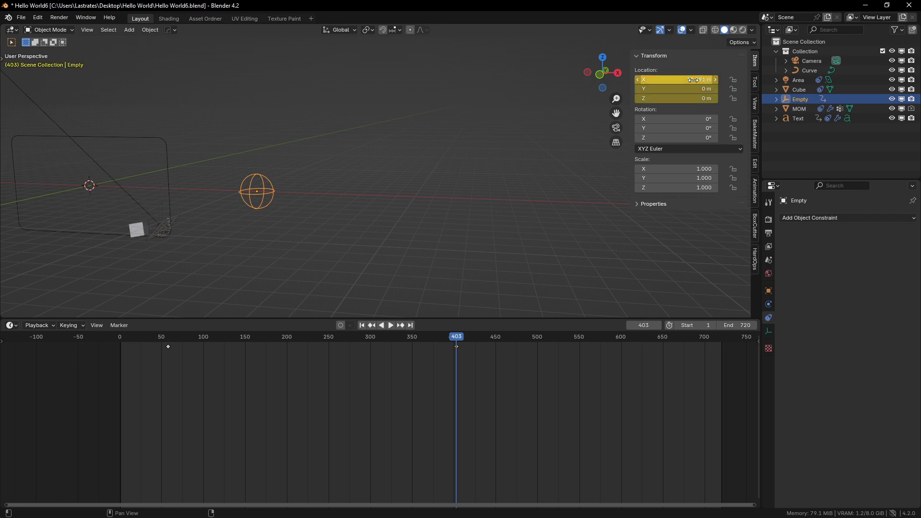
drag(394, 341, 276, 350)
key(space)
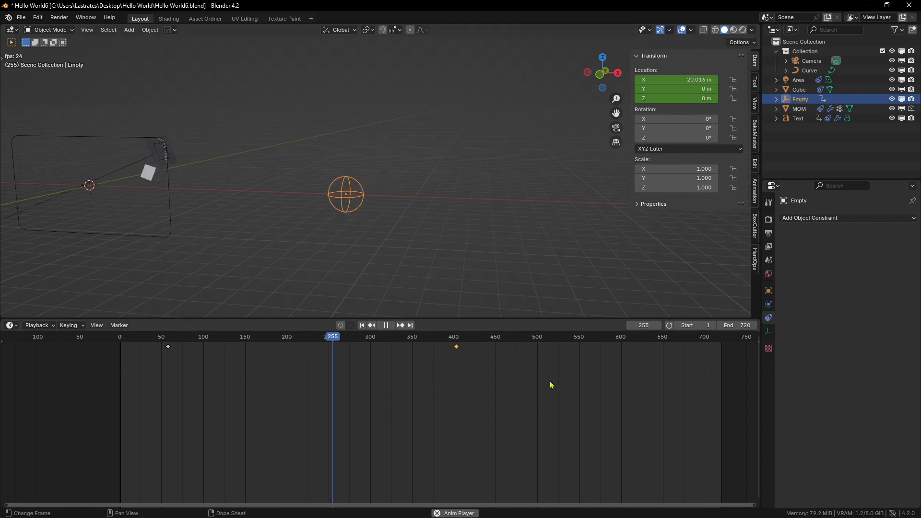
Stop playback and undo the new location keyframes and the keyframe deletion, restoring the Empty's original animation
key(space)
key(ctrl+z)
key(ctrl+z)
key(ctrl+z)
key(ctrl+z)
key(ctrl+z)
key(ctrl+z)
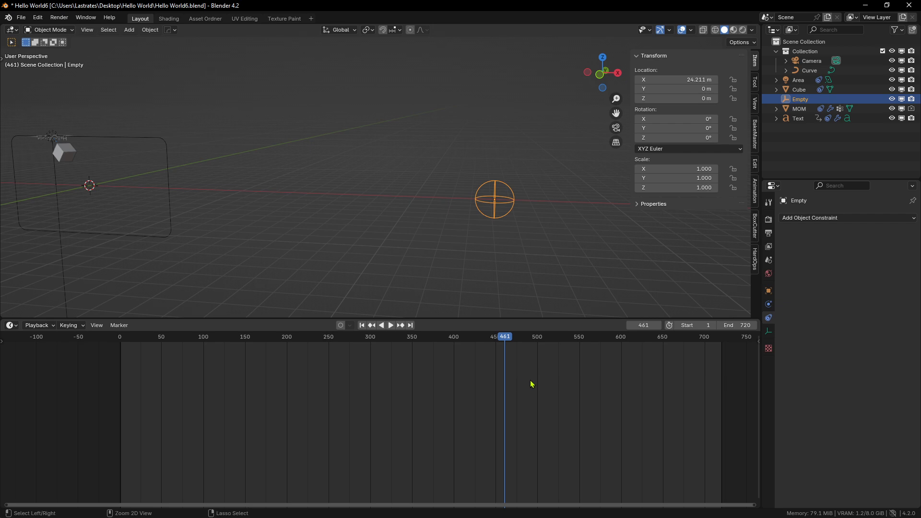
key(ctrl+z)
scroll(397, 412, down, 2)
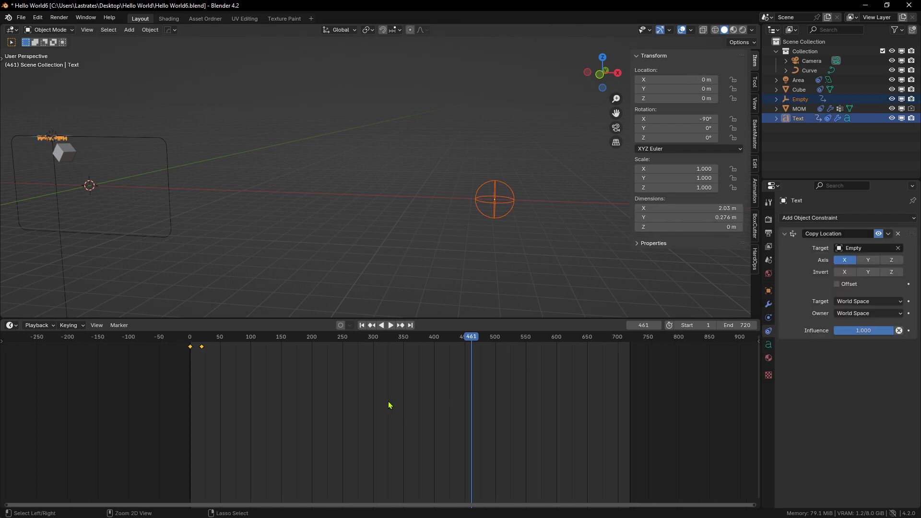
scroll(383, 389, up, 2)
Play the animation from about frame 100 and examine the text and MOM up close
drag(186, 338, 225, 341)
key(space)
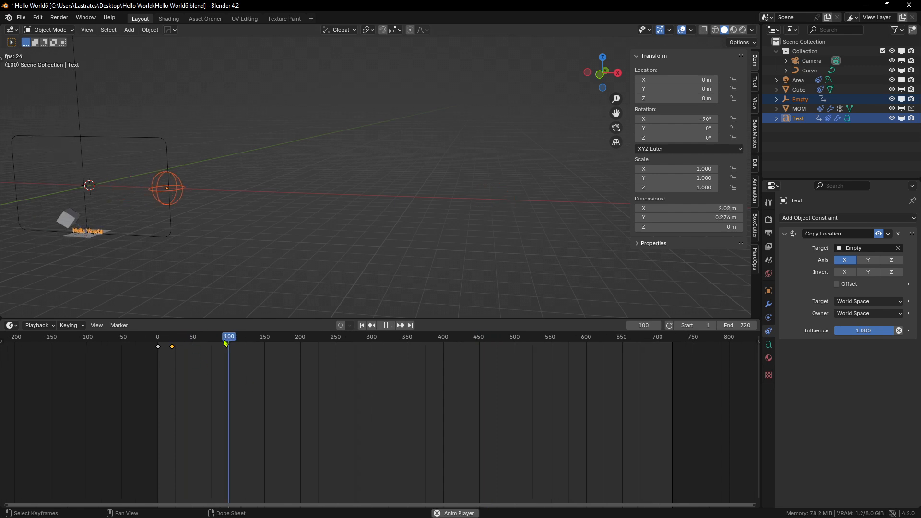
shift+middle_drag(107, 222, 377, 194)
scroll(288, 230, up, 2)
Select MOM, pause at frame 184, invert the X axis in its Copy Location constraint and resume playback
click(247, 270)
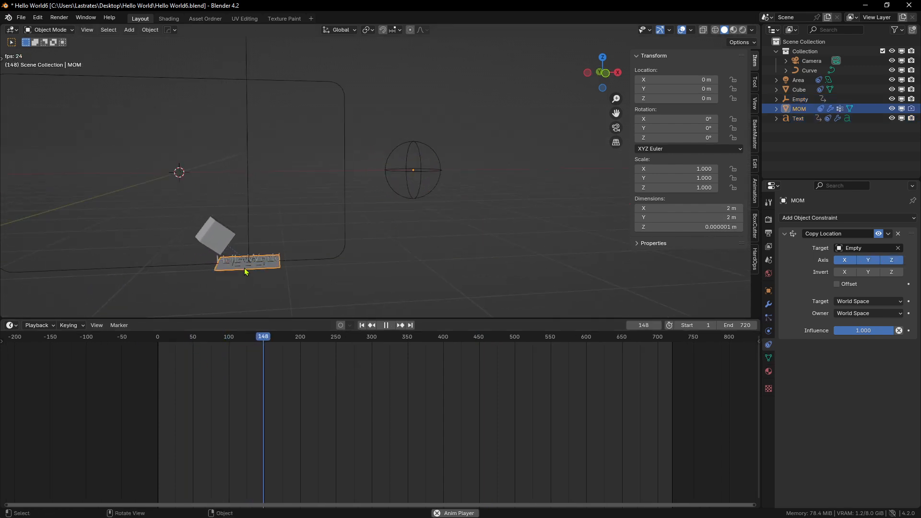
scroll(250, 288, up, 3)
shift+middle_drag(252, 310, 432, 221)
key(space)
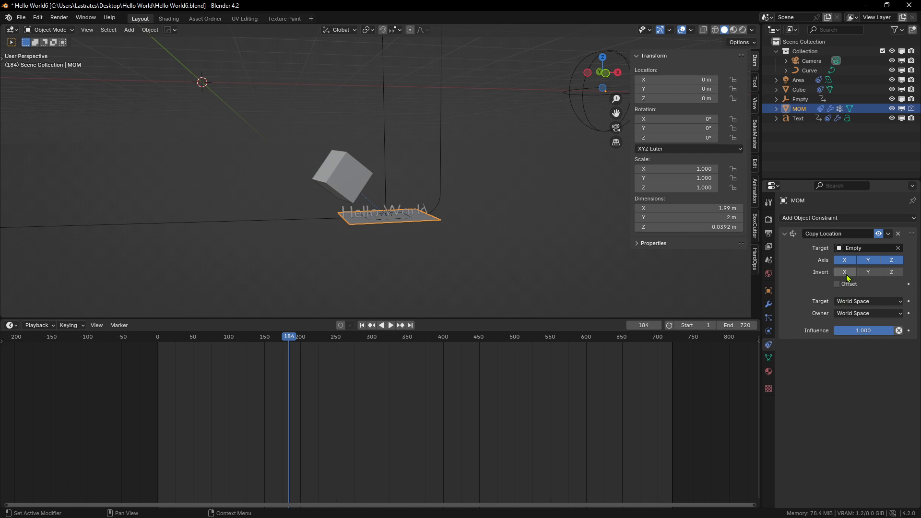
click(846, 272)
key(space)
scroll(395, 275, down, 6)
shift+middle_drag(360, 220, 345, 265)
scroll(344, 264, up, 3)
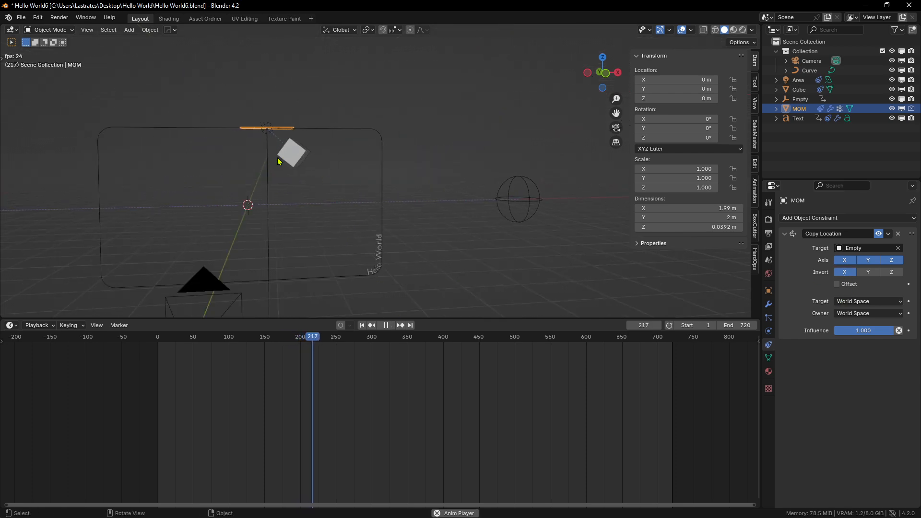
Select the text, try Invert X in its Copy Location constraint, and turn off both Invert X and Axis X during playback
scroll(473, 253, up, 4)
click(373, 288)
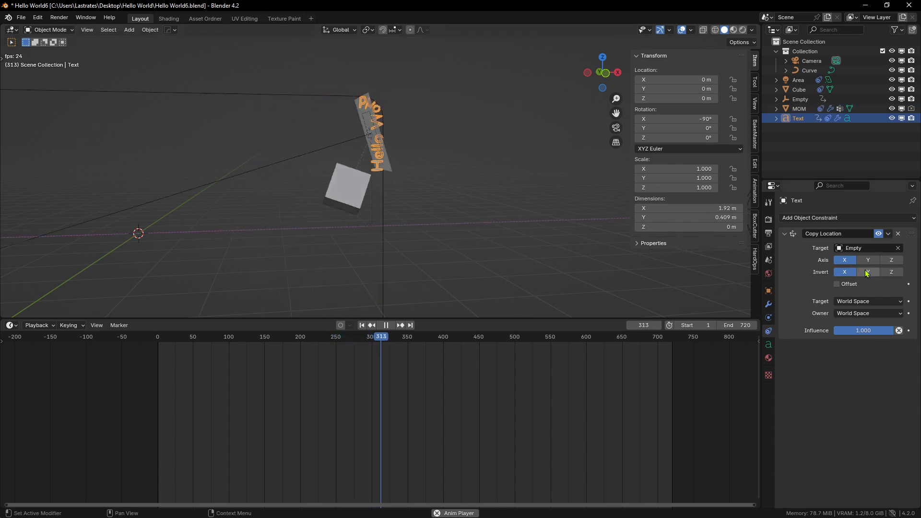
click(845, 272)
click(845, 260)
scroll(343, 230, down, 3)
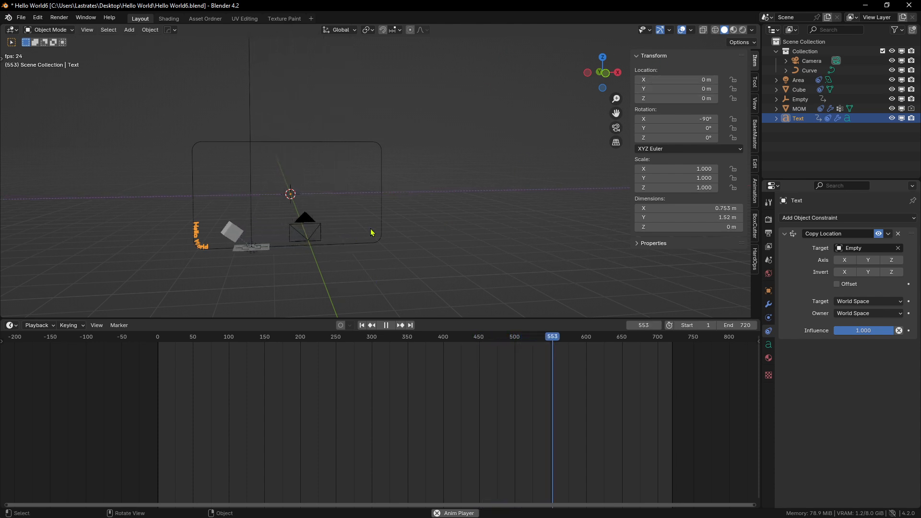
Pause playback, select the Empty and delete all its location keyframes
key(space)
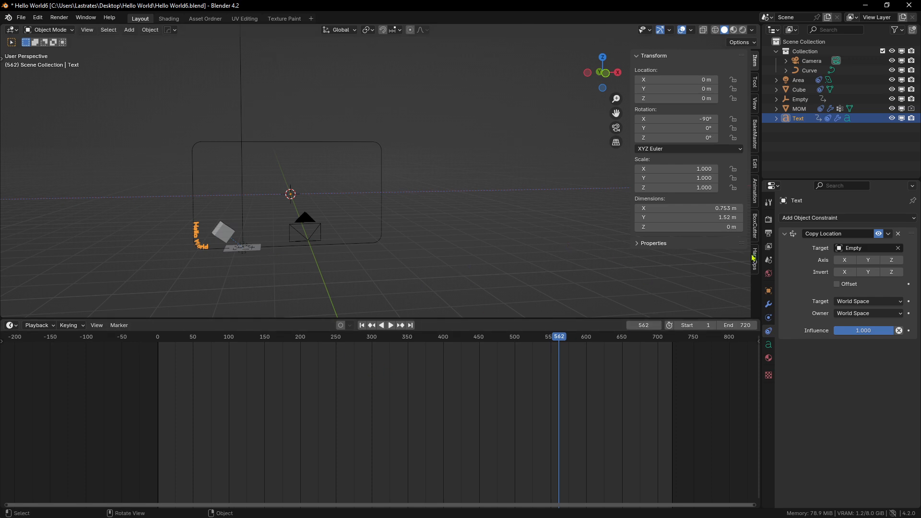
middle_drag(548, 273, 472, 219)
scroll(531, 278, down, 3)
scroll(472, 219, up, 3)
click(494, 160)
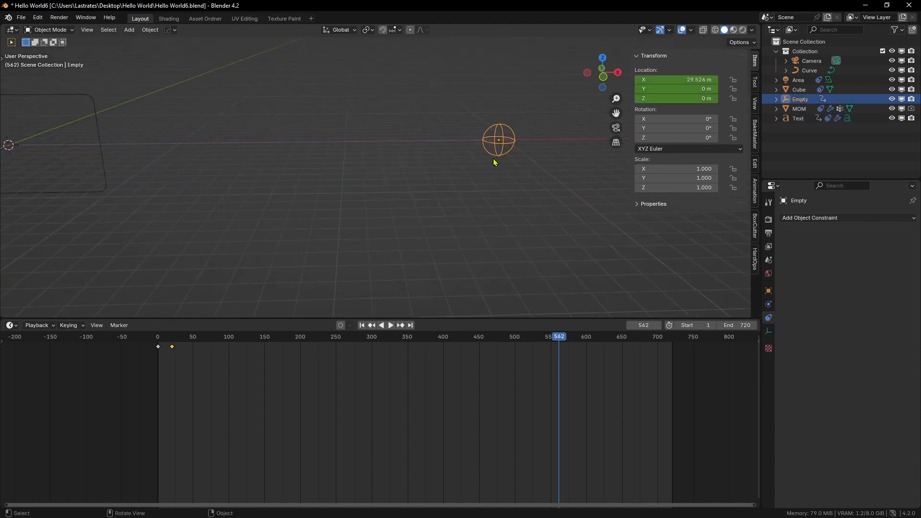
drag(298, 405, 136, 350)
key(x)
click(137, 349)
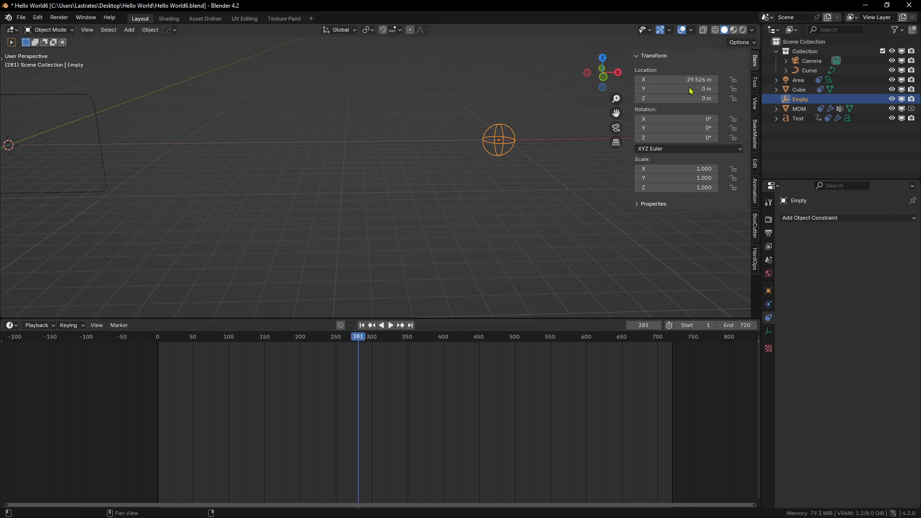
Key the Empty's location at frame 281, add a keyframe with X at 0 m and move it near frame 0
key(i)
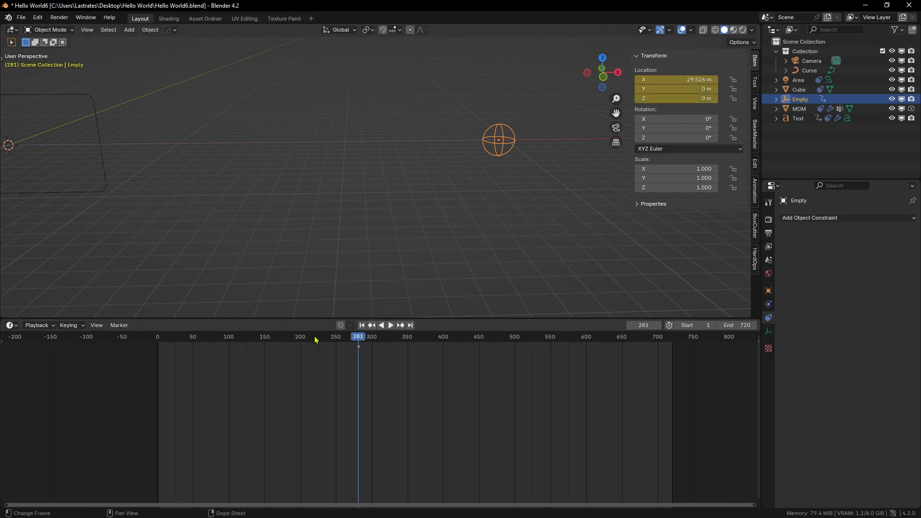
click(281, 340)
ctrl+drag(677, 80, 583, 79)
text(0)
key(Return)
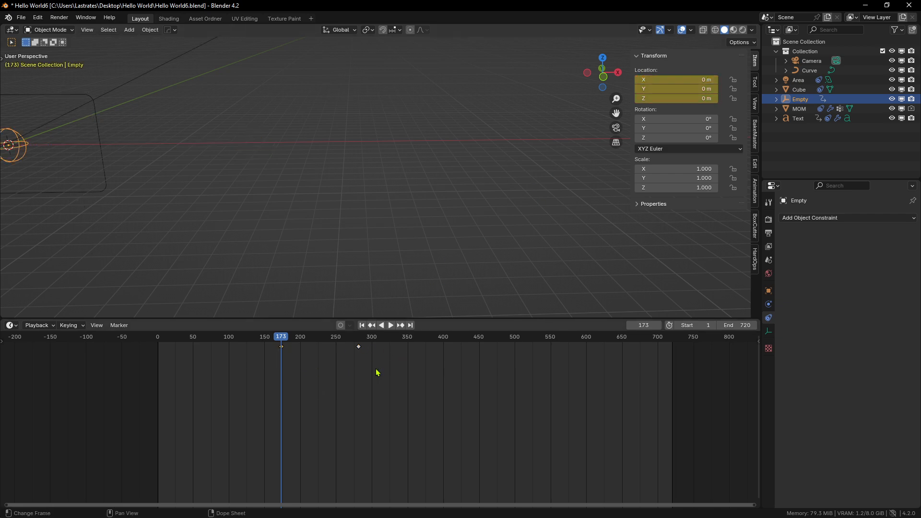
key(g)
click(110, 357)
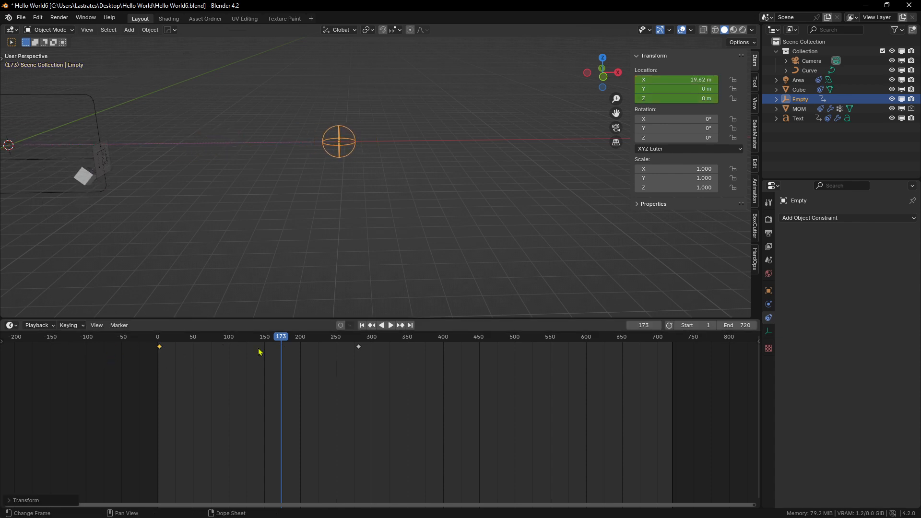
Insert another Empty location keyframe at frame 260 and move it to about frame 80
mouse_move(311, 339)
mouse_down()
mouse_move(343, 338)
mouse_move(321, 340)
mouse_up()
key(i)
key(g)
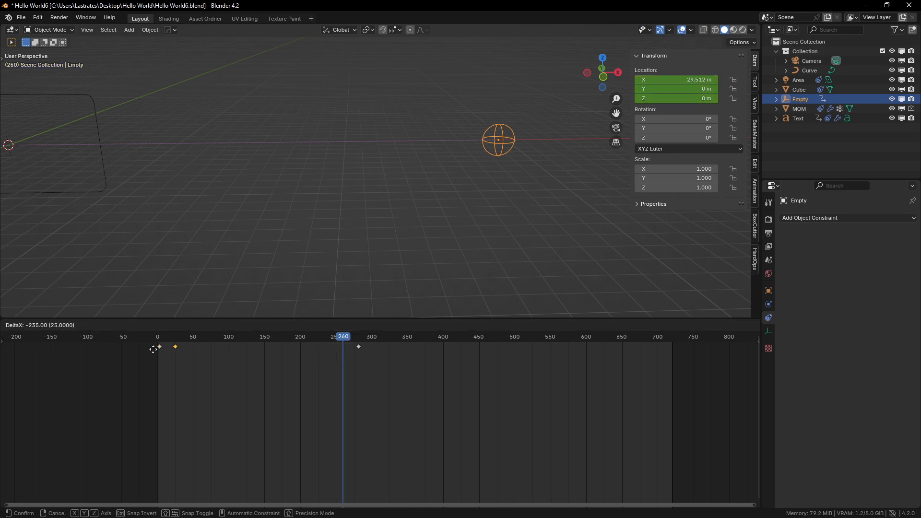
click(192, 352)
Play the animation from the start and examine the Empty's motion from several angles
key(shift+Left)
key(space)
scroll(198, 240, down, 4)
scroll(196, 243, up, 1)
shift+middle_drag(197, 243, 331, 233)
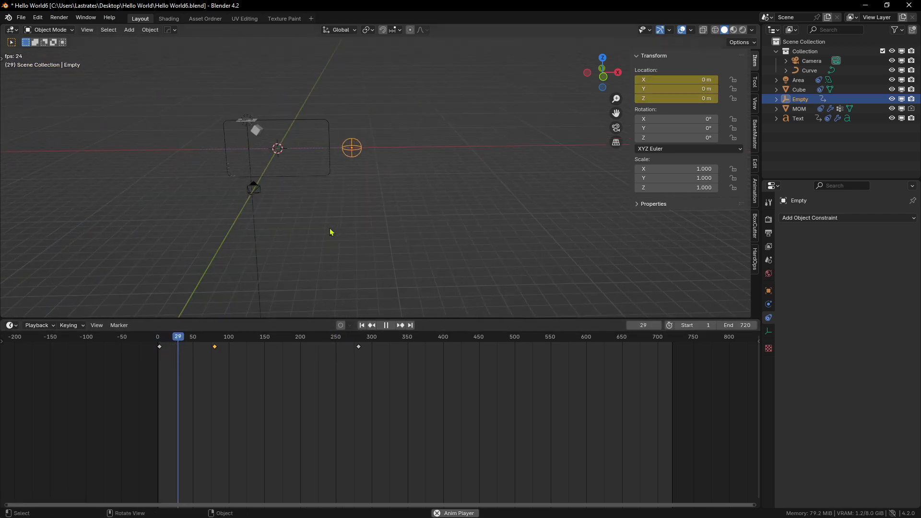
middle_drag(485, 173, 514, 163)
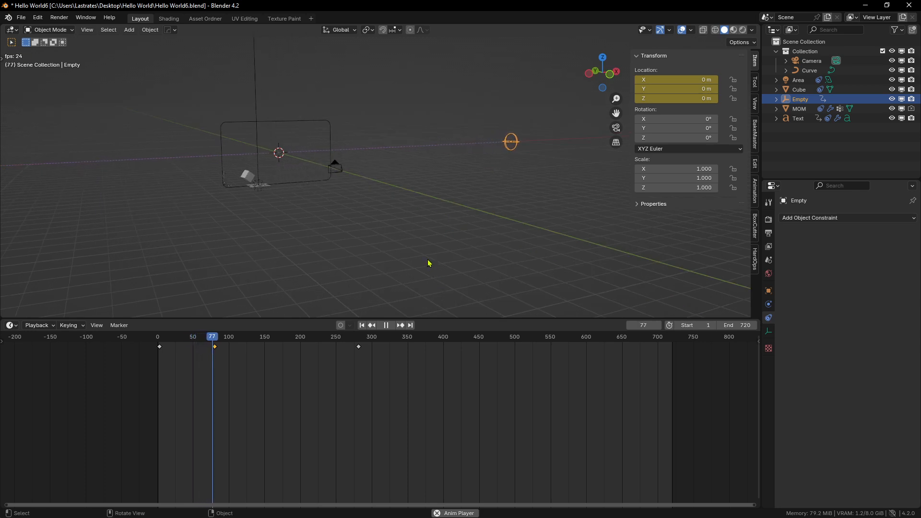
middle_drag(265, 187, 298, 196)
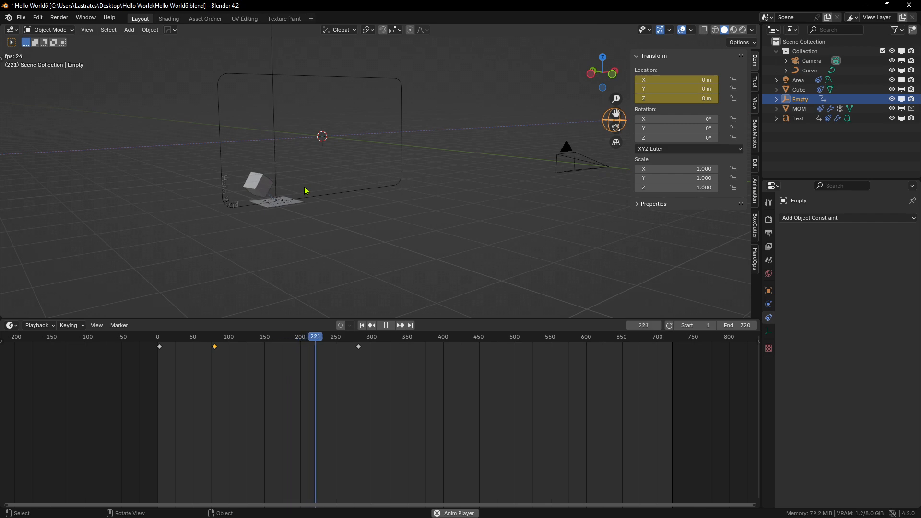
middle_drag(298, 181, 354, 214)
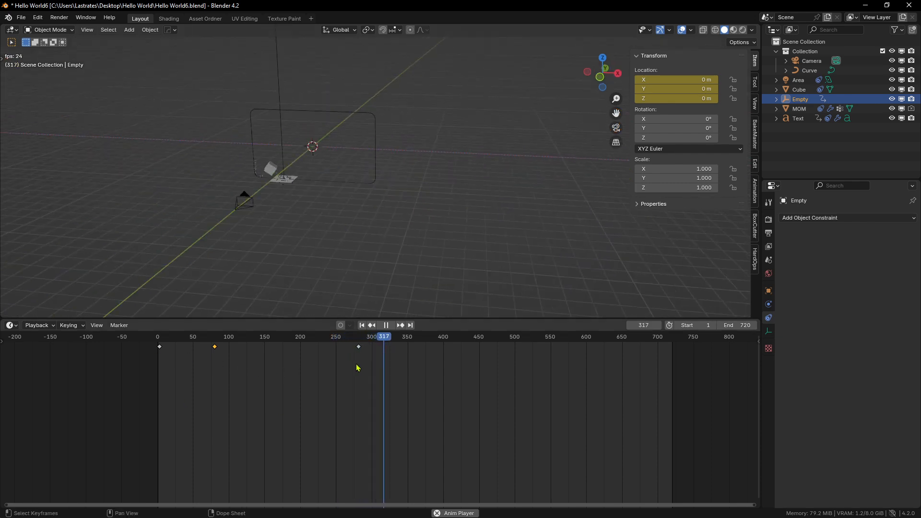
Undo the Empty's new location keyframes and their moves
key(ctrl+z)
key(ctrl+z)
key(ctrl+z)
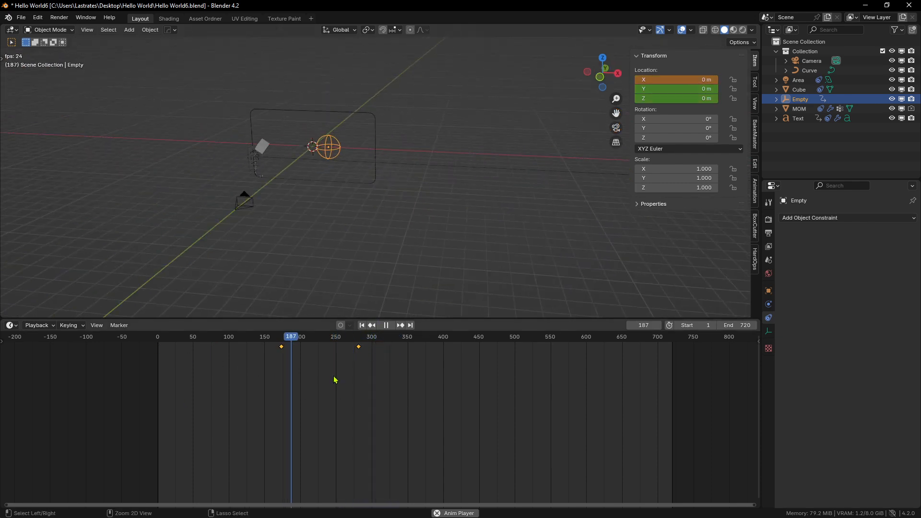
key(ctrl+z)
key(ctrl+z)
key(ctrl+z)
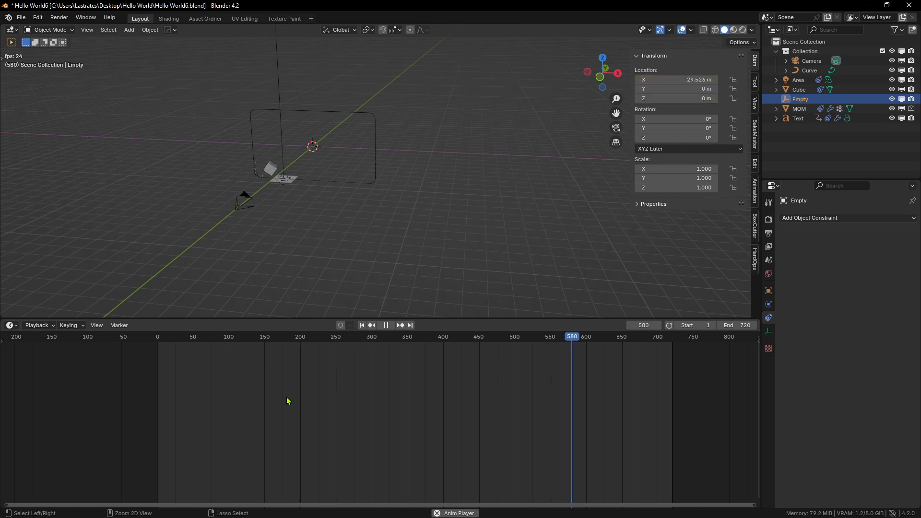
Play the scene with the Empty's keyframes removed and examine the objects from several angles
middle_drag(273, 235, 336, 202)
scroll(352, 207, up, 3)
key(space)
middle_drag(509, 216, 451, 243)
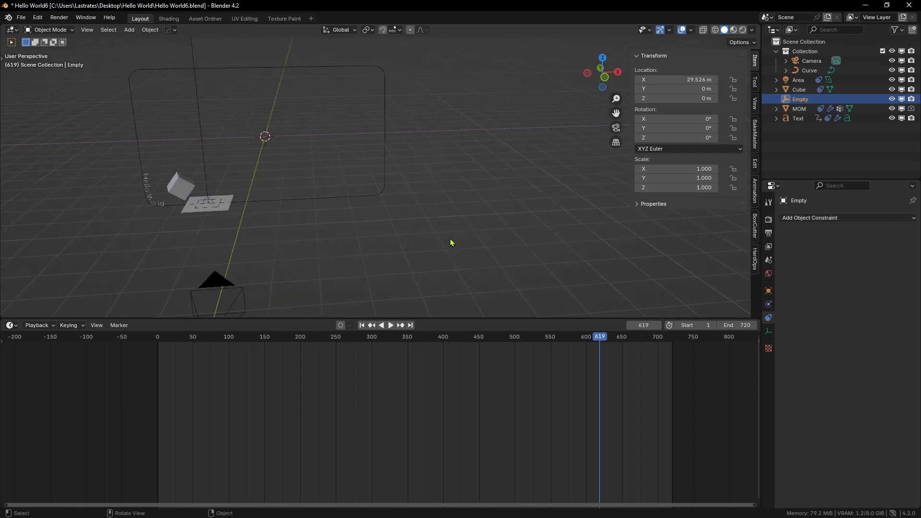
key(space)
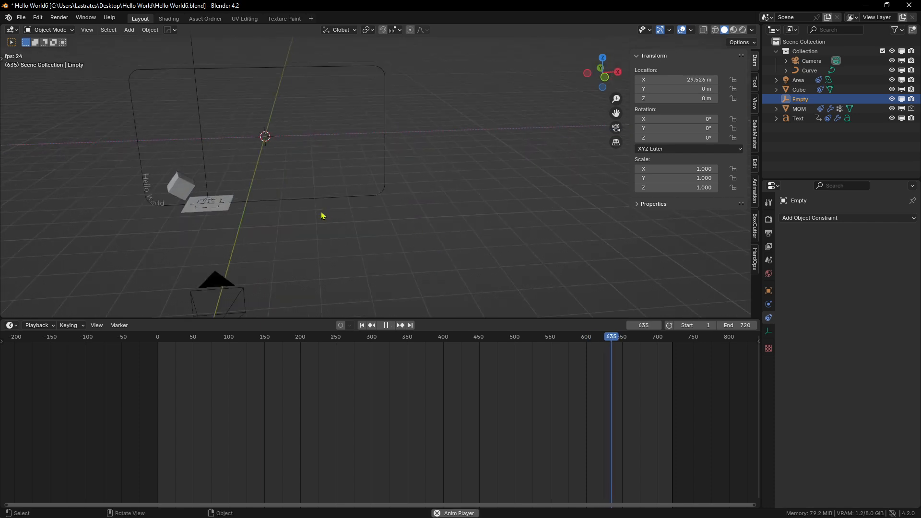
scroll(354, 119, down, 5)
scroll(493, 386, down, 3)
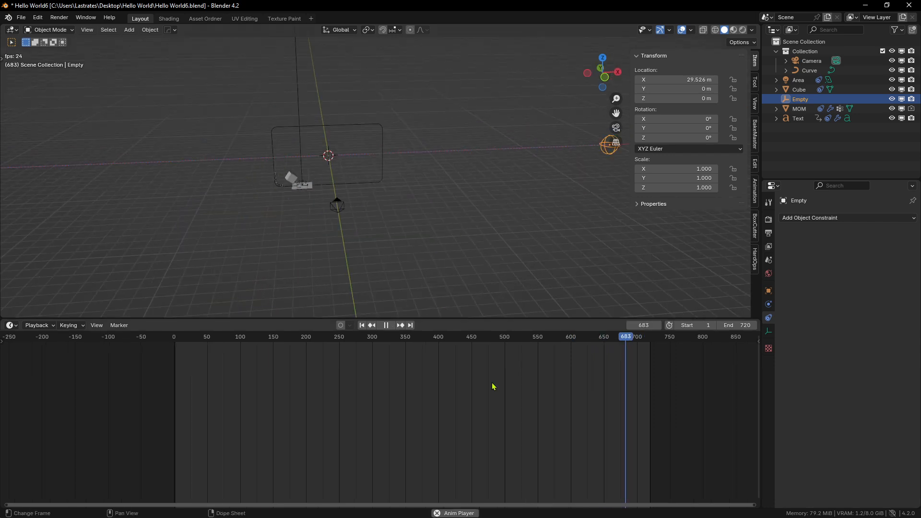
key(space)
middle_drag(563, 160, 517, 168)
middle_drag(454, 206, 516, 188)
scroll(288, 376, up, 1)
Return the playhead to frame 0
drag(195, 340, 173, 345)
key(ctrl+z)
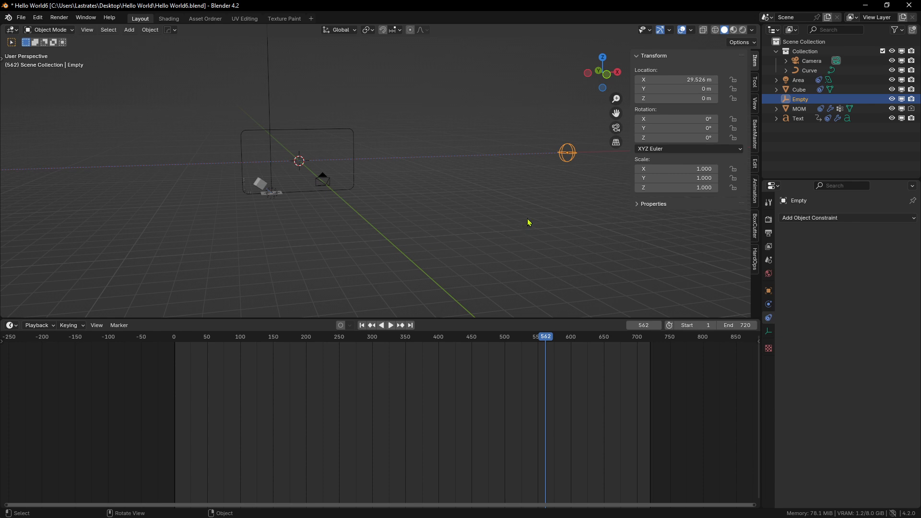
click(177, 342)
key(space)
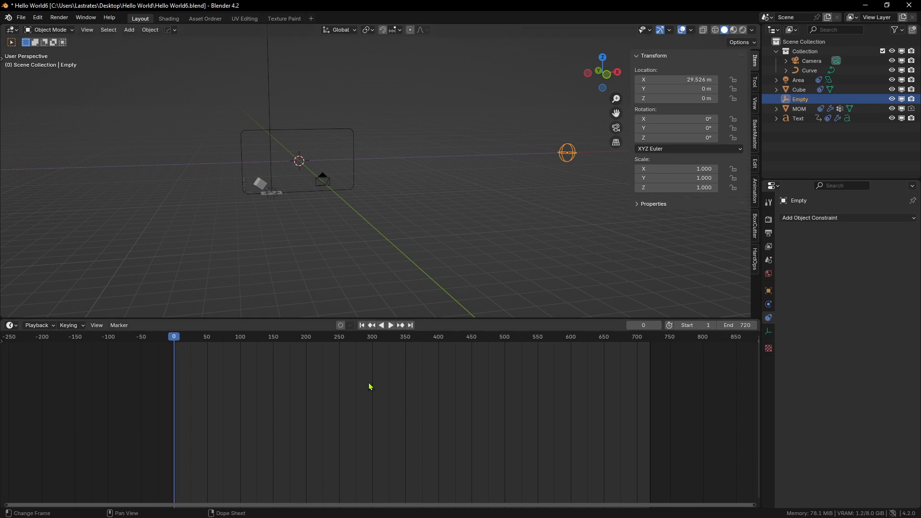
Select every object in the scene and hide them all from the viewport
scroll(219, 443, down, 2)
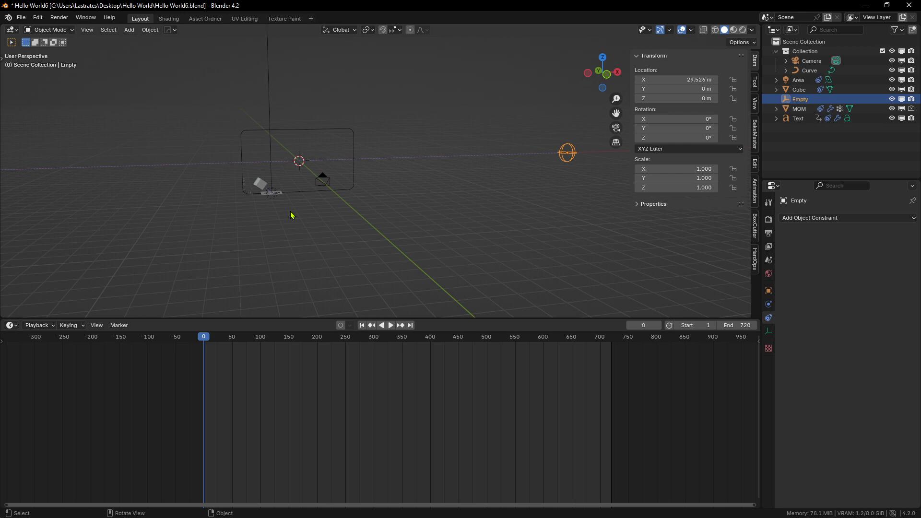
scroll(287, 203, up, 4)
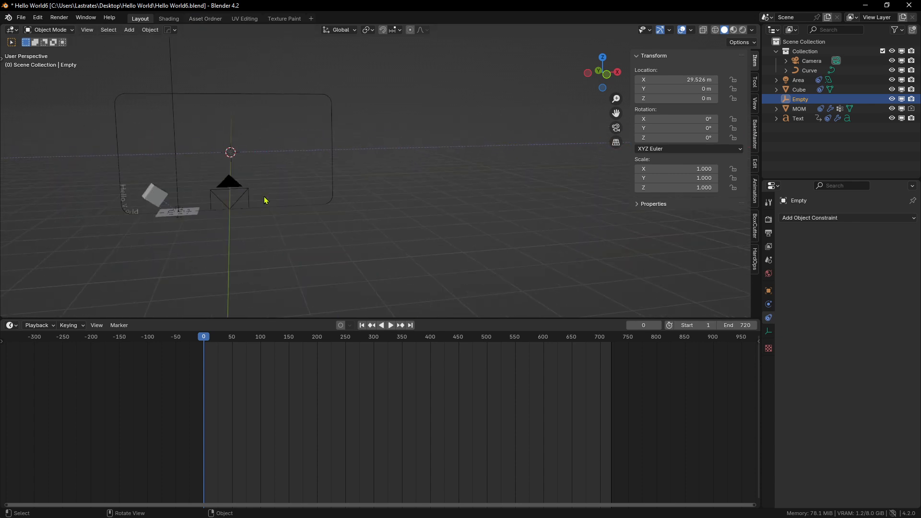
shift+middle_drag(266, 199, 427, 249)
scroll(426, 249, up, 3)
click(277, 226)
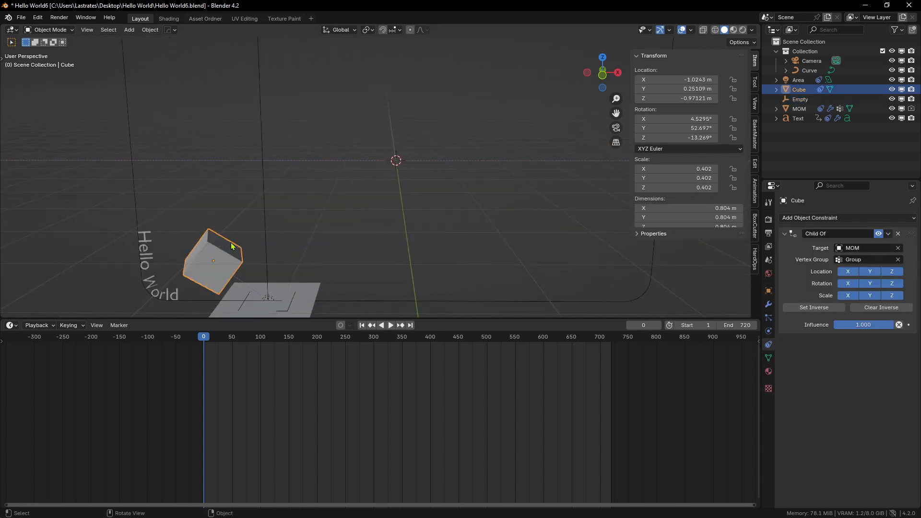
key(shift+a)
key(a)
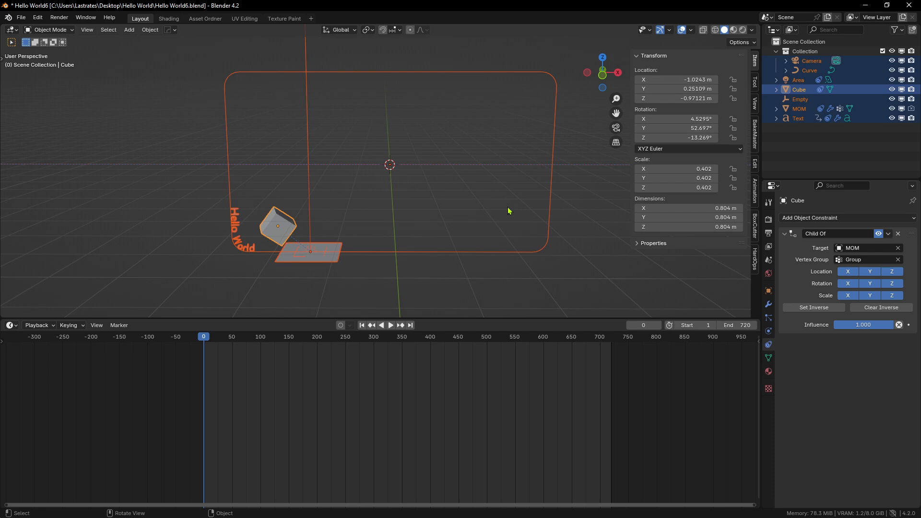
key(h)
Add a Plain Axes empty at the world origin
key(shift+a)
mouse_move(431, 237)
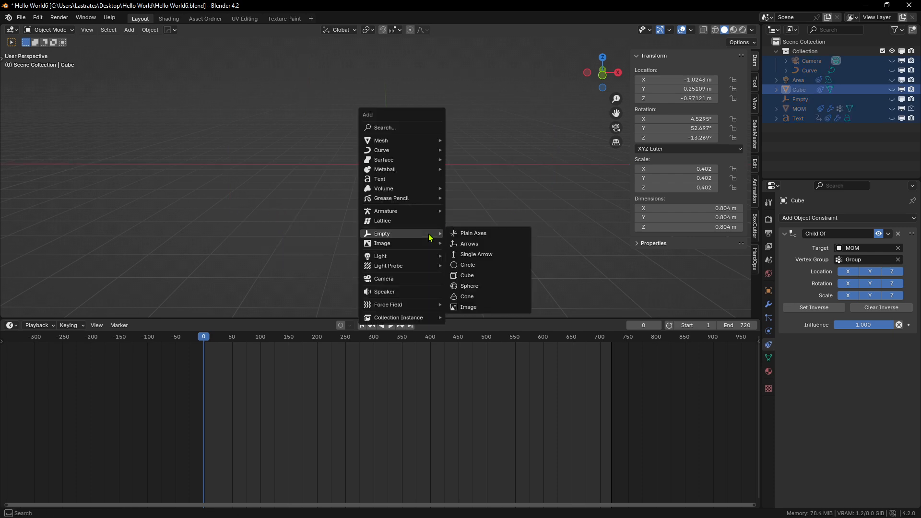
key(Escape)
key(shift+a)
mouse_move(379, 225)
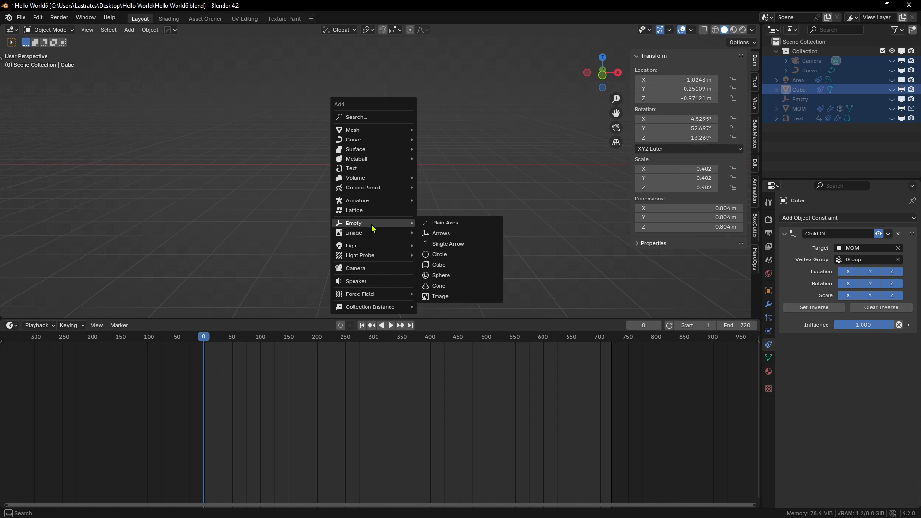
click(442, 224)
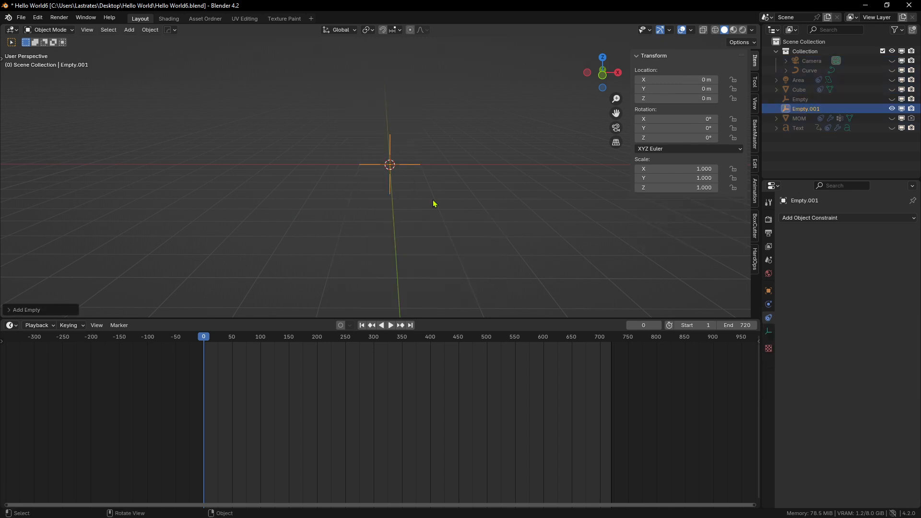
Keyframe the new empty's rotation at frame 0, and at frame 50 with its Z rotation set to 360°
middle_drag(433, 203, 291, 296)
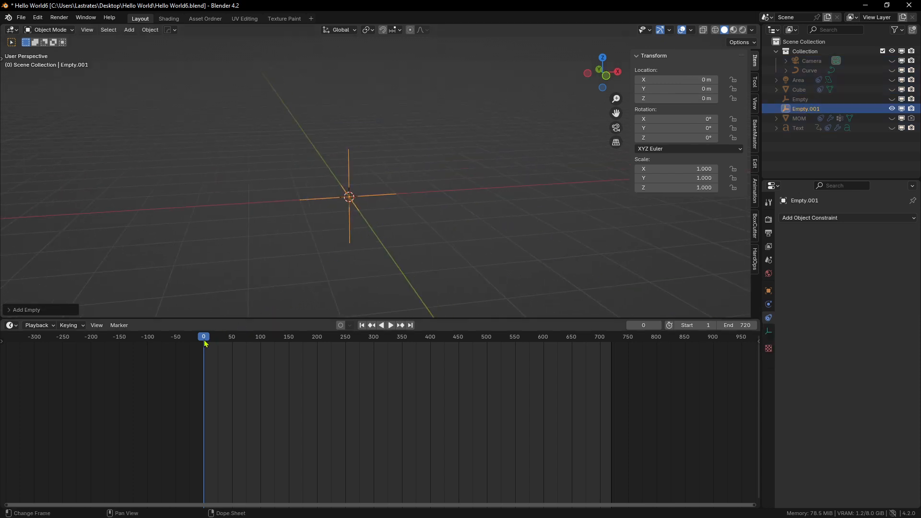
mouse_move(204, 340)
mouse_down()
mouse_move(221, 340)
mouse_move(204, 341)
mouse_up()
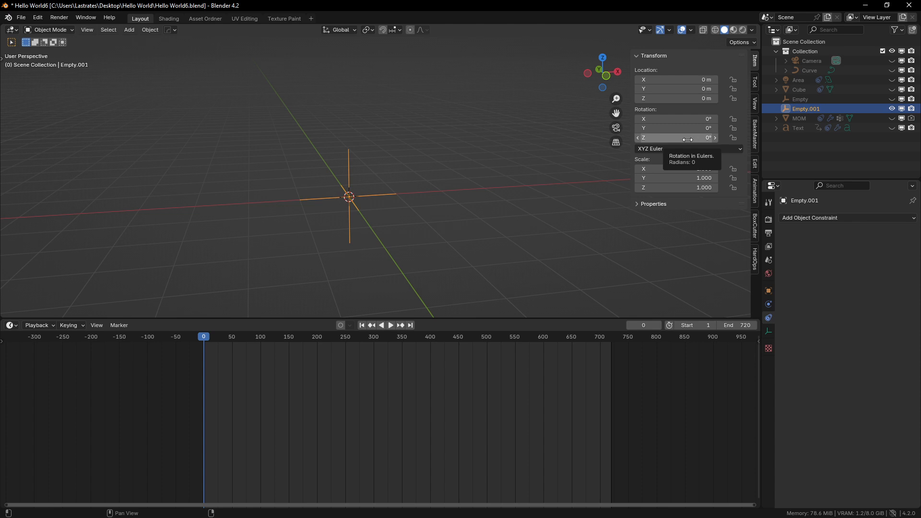
key(i)
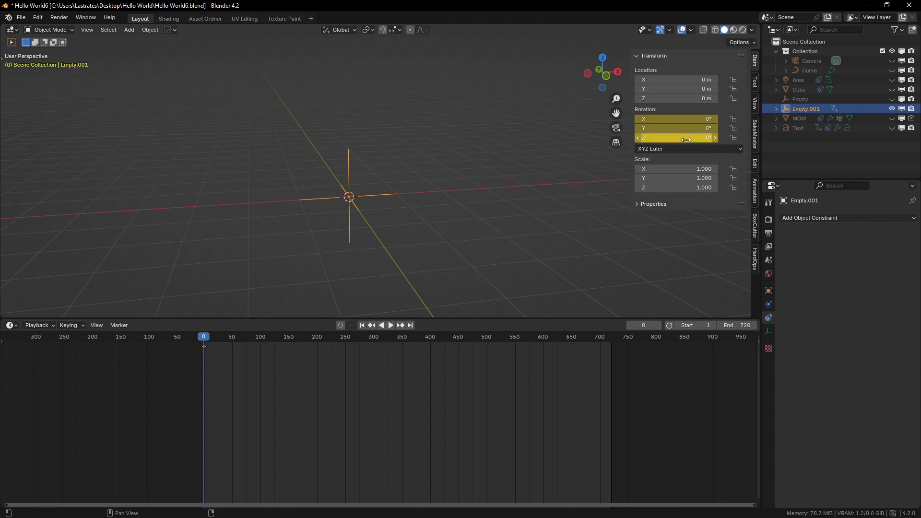
click(231, 339)
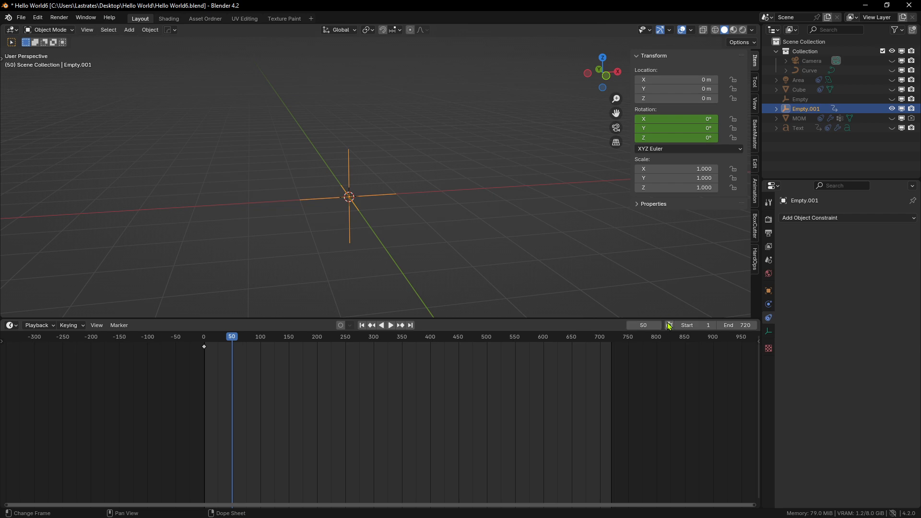
click(700, 138)
text(360)
key(Return)
key(i)
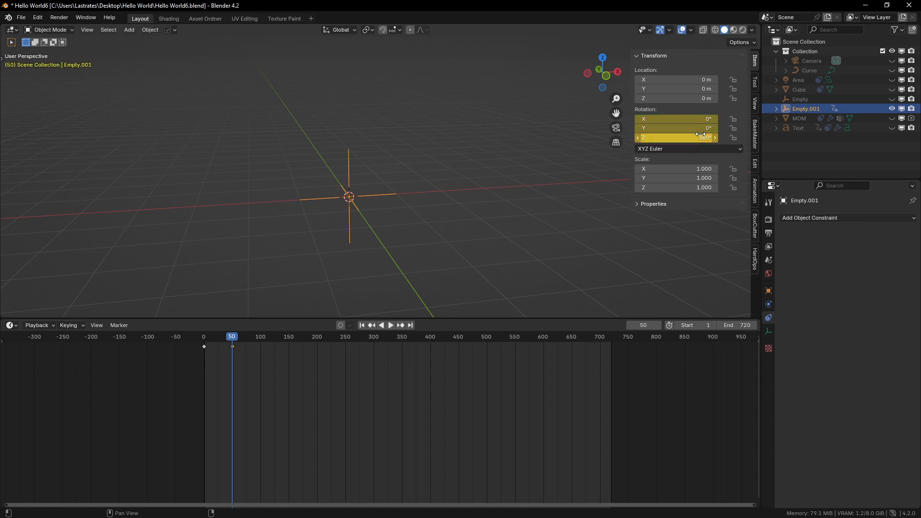
Select both rotation keyframes, play the new empty's animation from the start and pause it at frame 70
drag(270, 385, 184, 341)
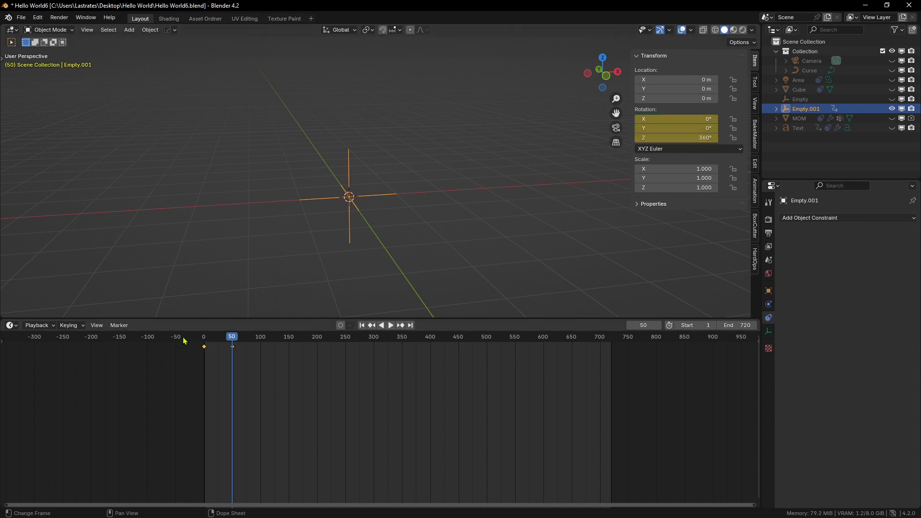
key(shift+Left)
key(space)
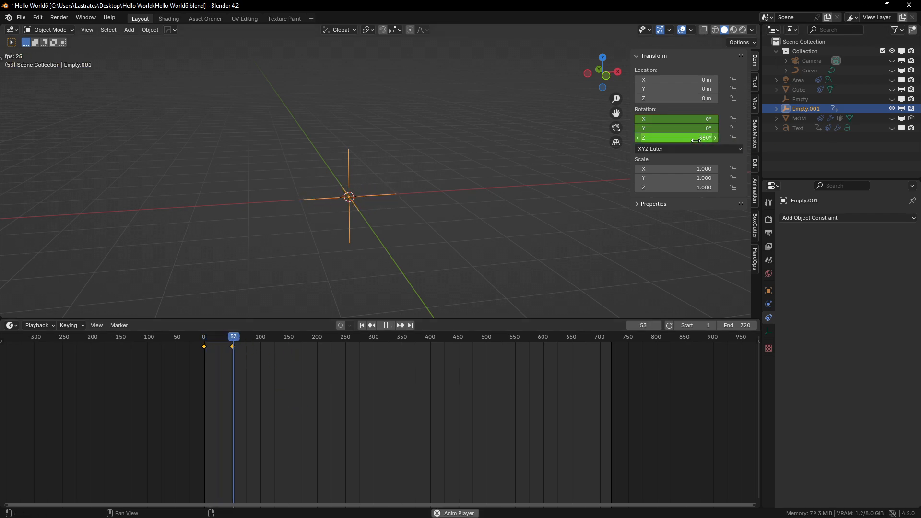
key(space)
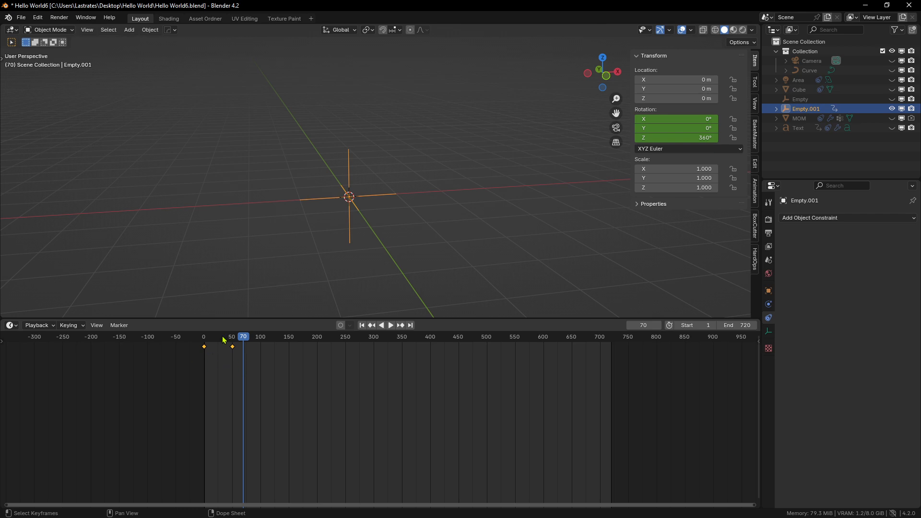
Make the new empty's selected rotation keyframes cyclic with the Make Cyclic F-Modifier and play the animation
key(shift+e)
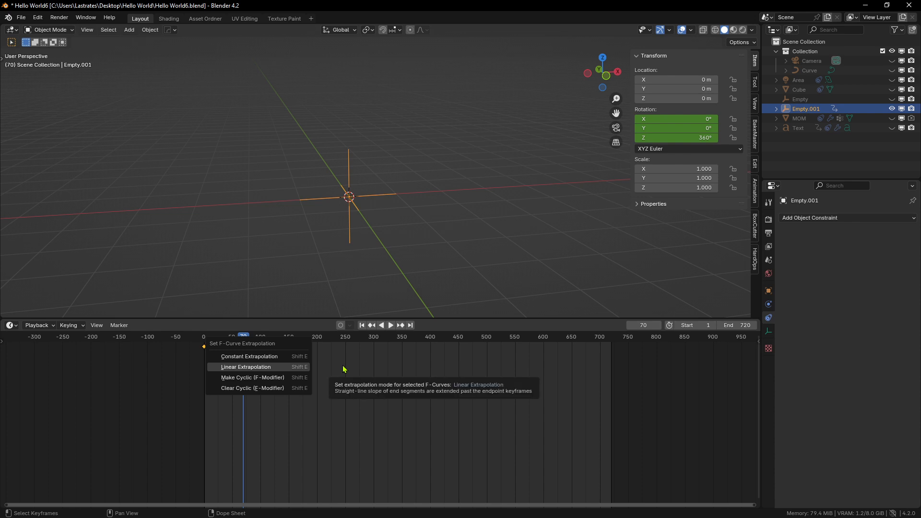
key(shift+e)
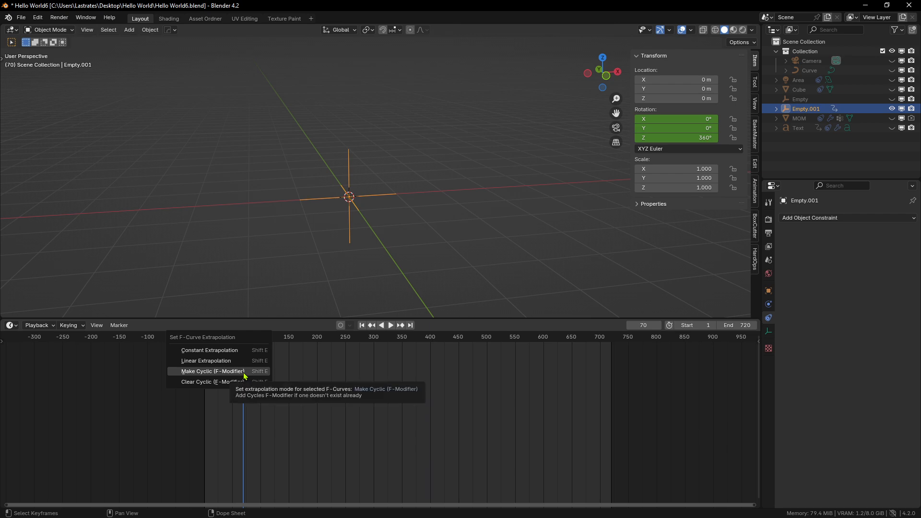
click(244, 372)
key(space)
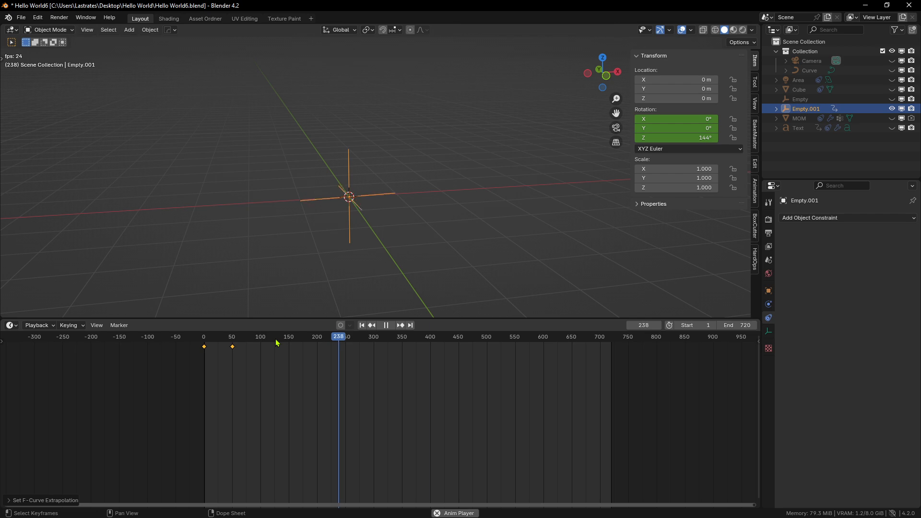
Switch the Timeline area to the Graph Editor and frame the new empty's rotation curves, reselecting the empty
click(12, 328)
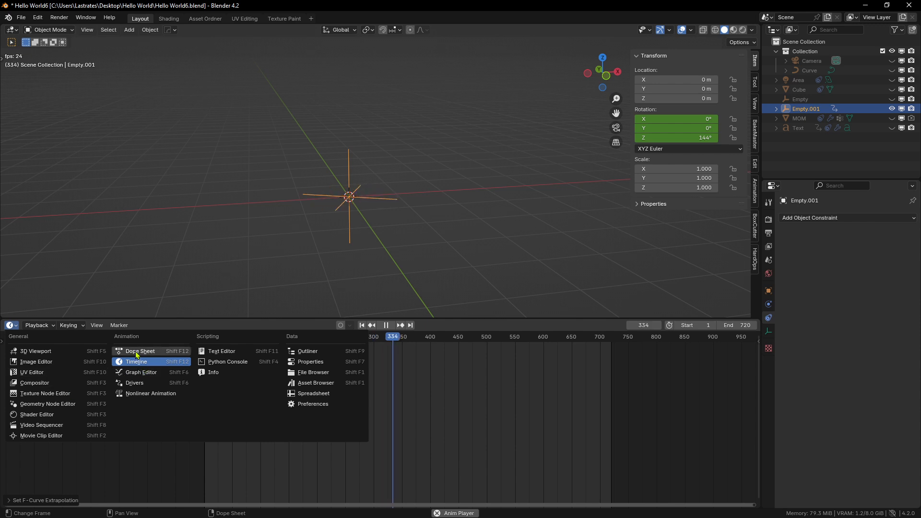
click(138, 373)
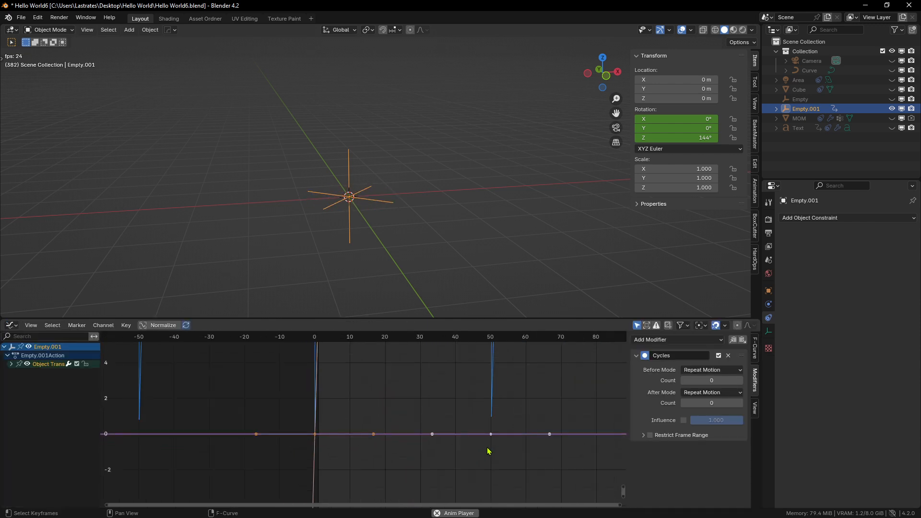
key(Home)
click(402, 206)
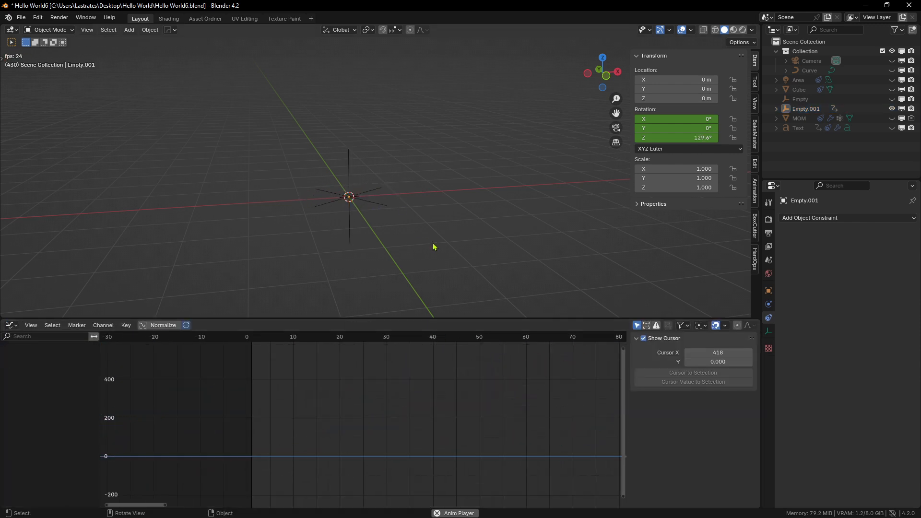
click(322, 227)
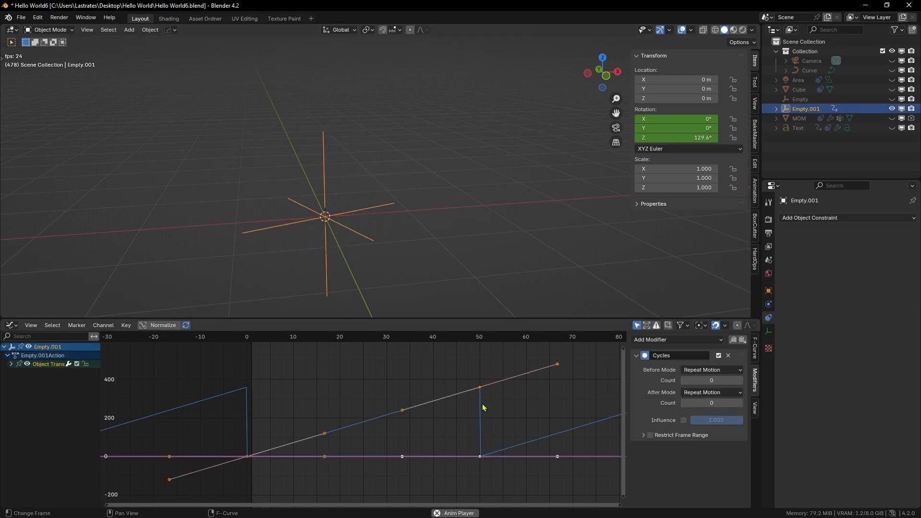
click(506, 285)
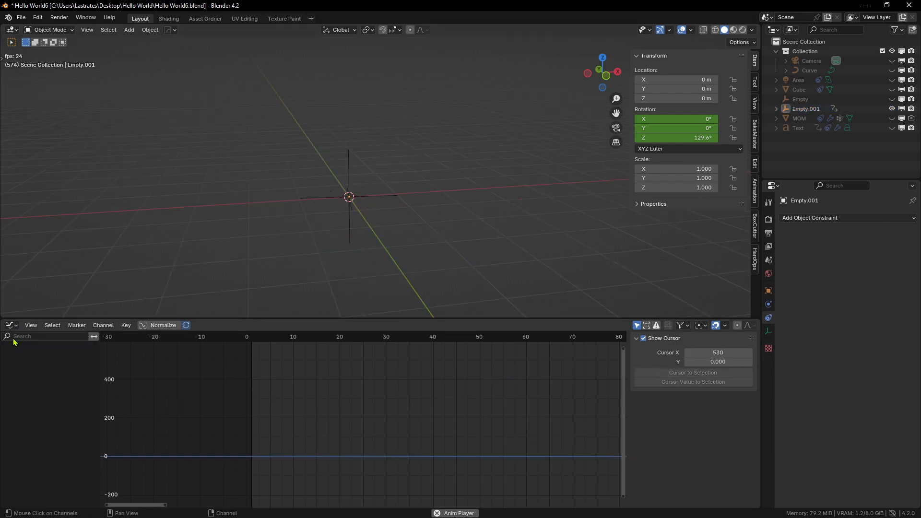
click(345, 198)
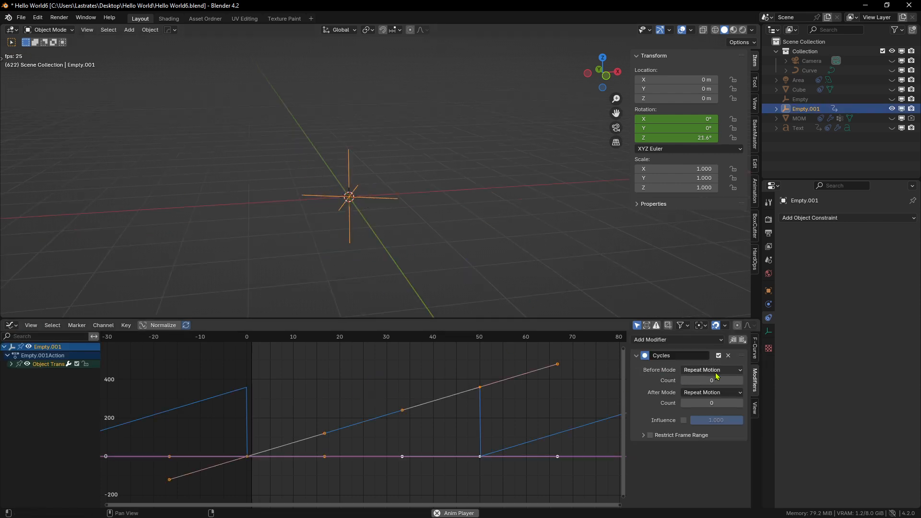
Set the Before Mode and After Mode of the active curve's Cycles modifier to Repeat with Offset
click(715, 393)
click(710, 425)
click(712, 392)
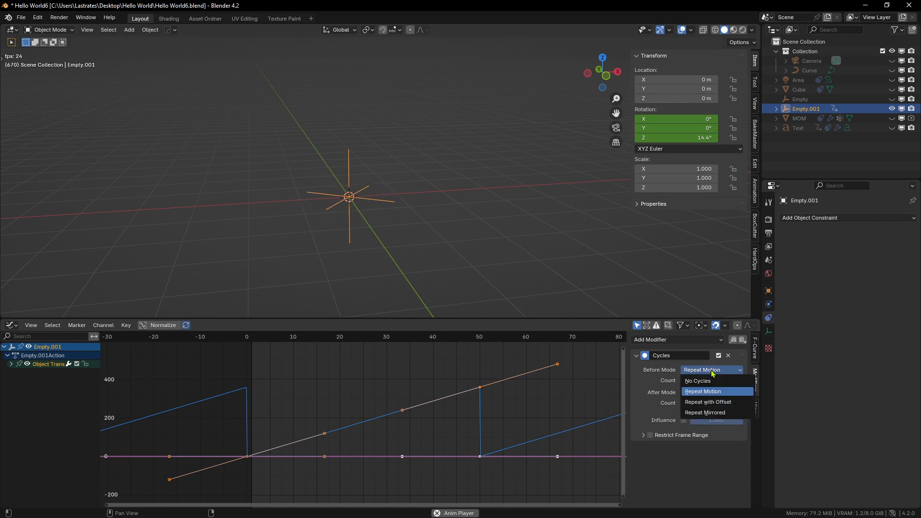
click(712, 392)
click(711, 382)
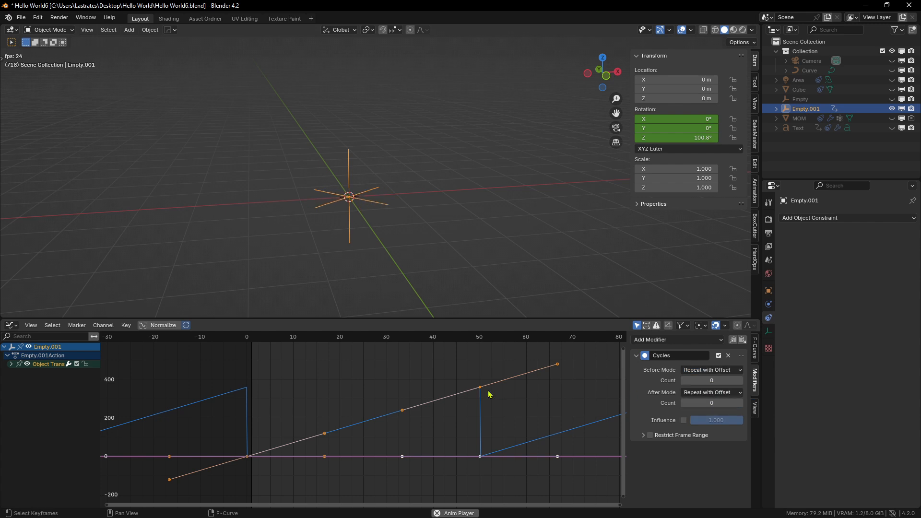
For the Z rotation curve's Cycles modifier, set both Before Mode and After Mode to Repeat with Offset
click(712, 392)
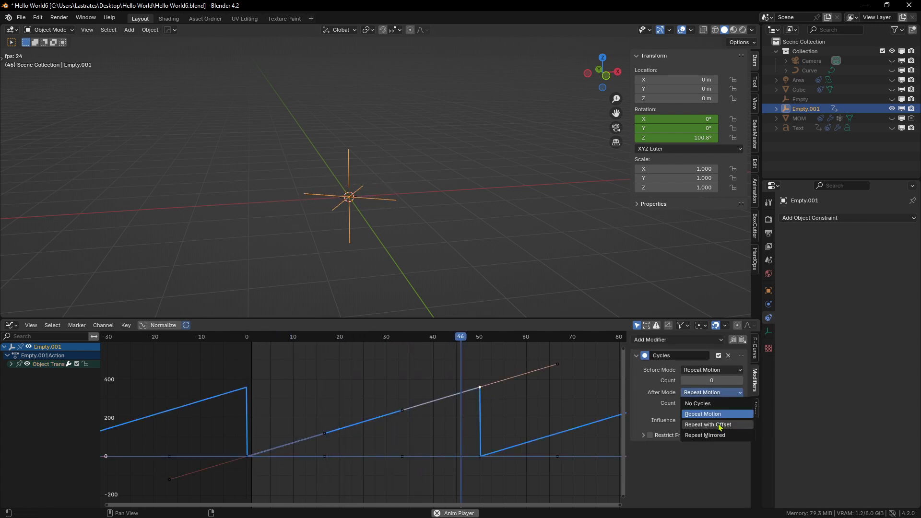
click(710, 425)
click(712, 370)
click(710, 402)
scroll(432, 403, down, 2)
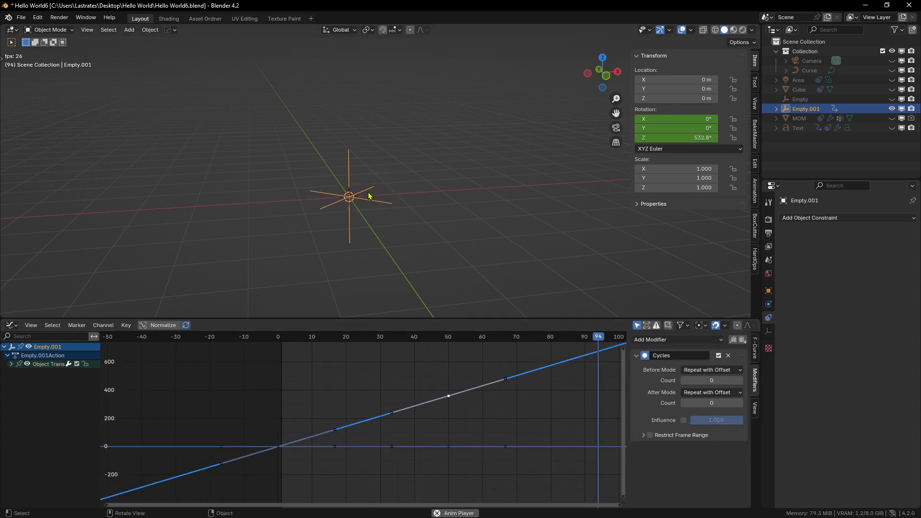
scroll(539, 406, down, 3)
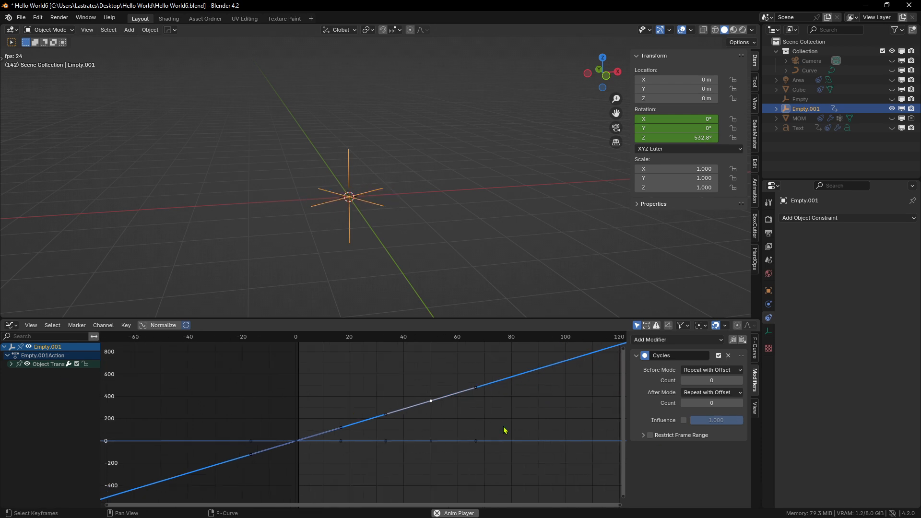
Return the Graph Editor area to the Timeline and reveal all hidden objects in the scene
click(19, 327)
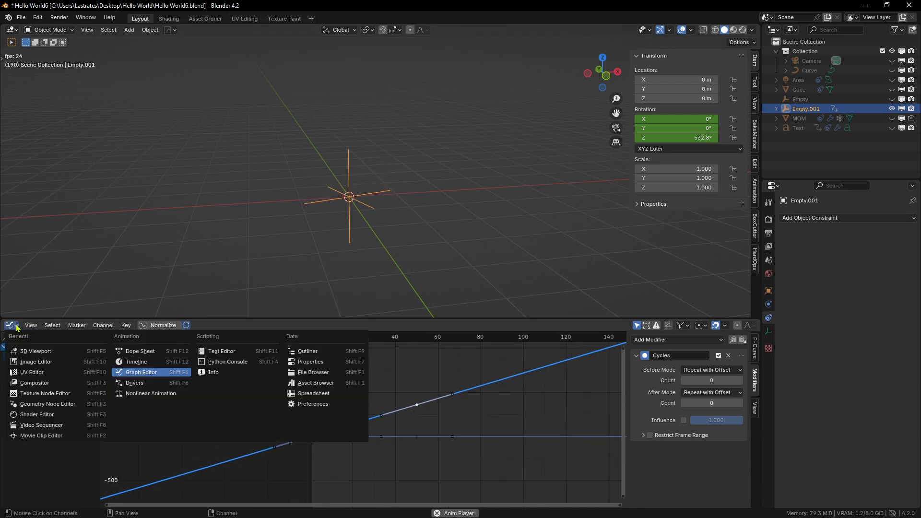
click(128, 364)
key(alt+h)
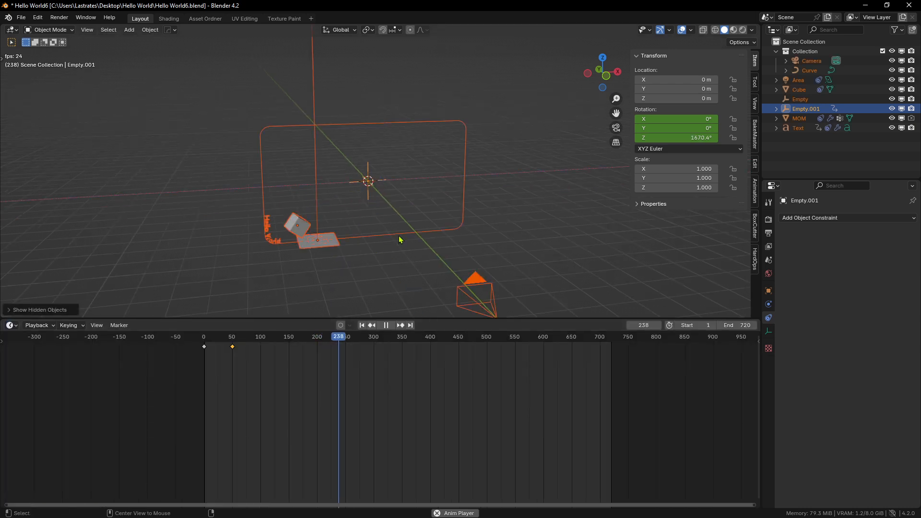
Add a Copy Rotation constraint to the cube with Empty.001 as its target
click(399, 237)
scroll(384, 223, up, 3)
middle_drag(368, 211, 365, 211)
click(255, 259)
middle_drag(324, 281, 310, 267)
scroll(310, 267, up, 3)
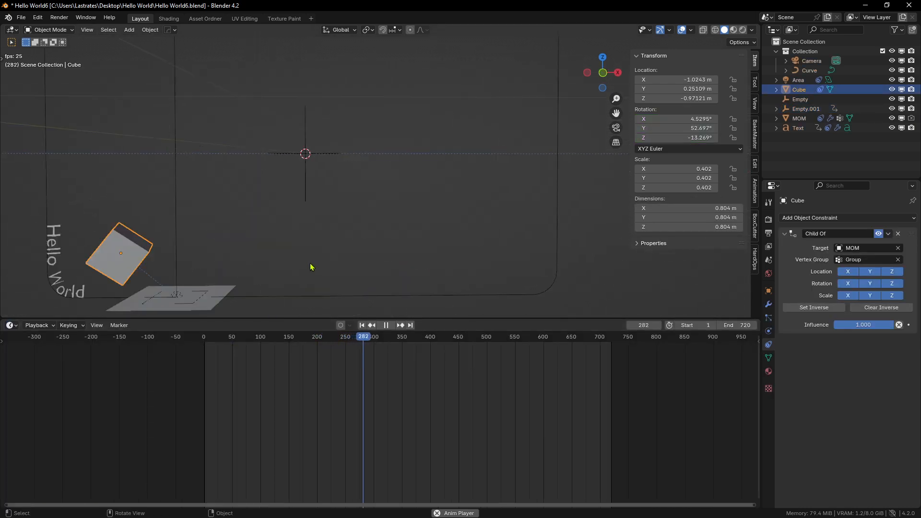
click(840, 219)
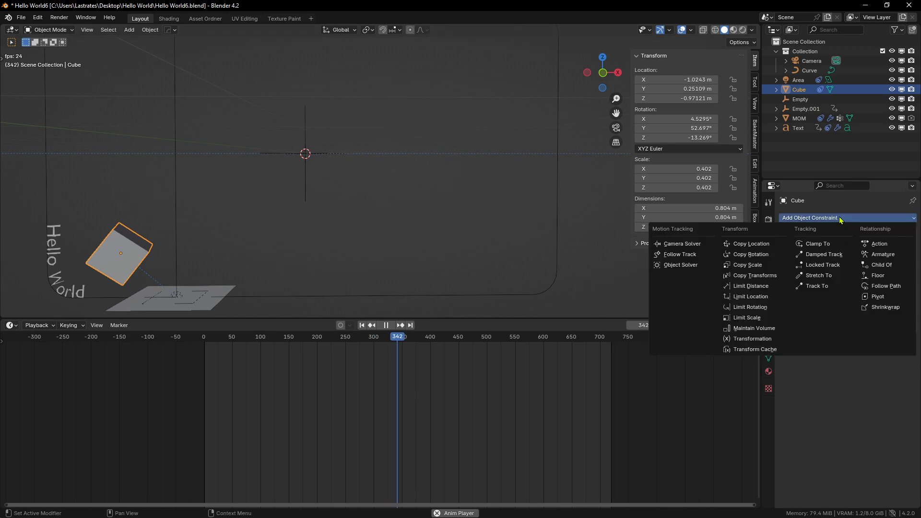
click(751, 254)
click(899, 355)
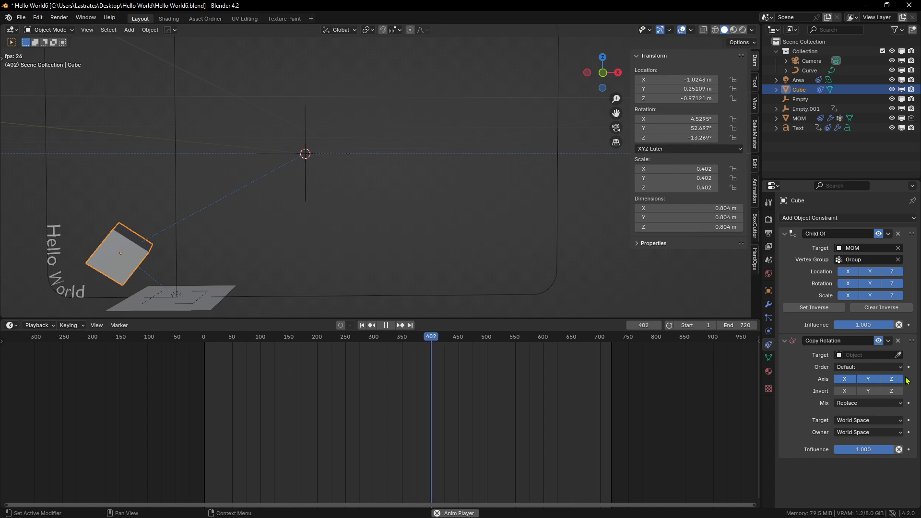
click(301, 184)
click(225, 295)
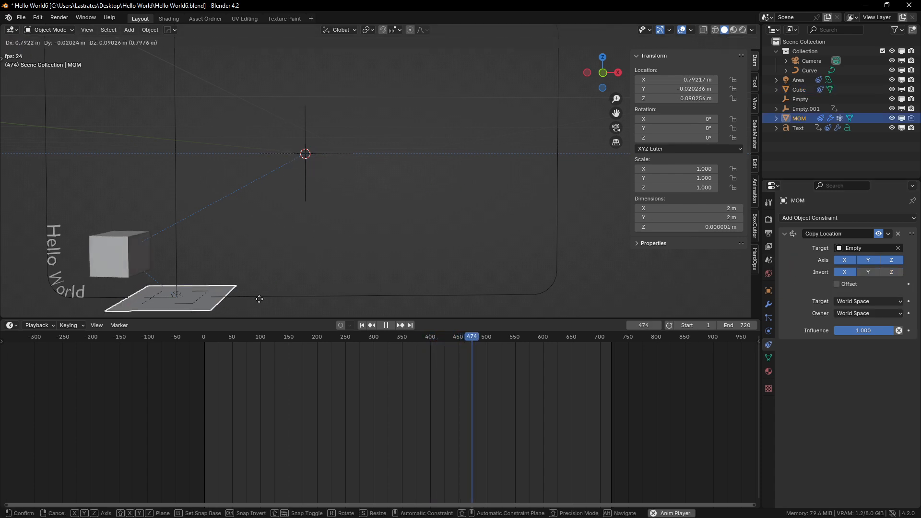
scroll(313, 240, down, 10)
mouse_move(491, 252)
middle_down()
mouse_move(499, 266)
mouse_move(480, 264)
middle_up()
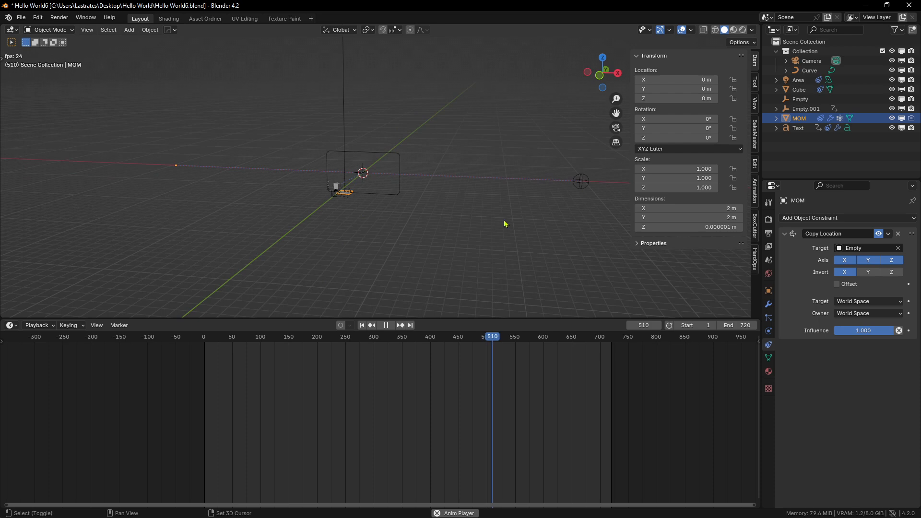
Move the distant spherical empty along the global X axis toward the world origin
scroll(584, 187, up, 2)
click(588, 191)
middle_drag(590, 190, 549, 197)
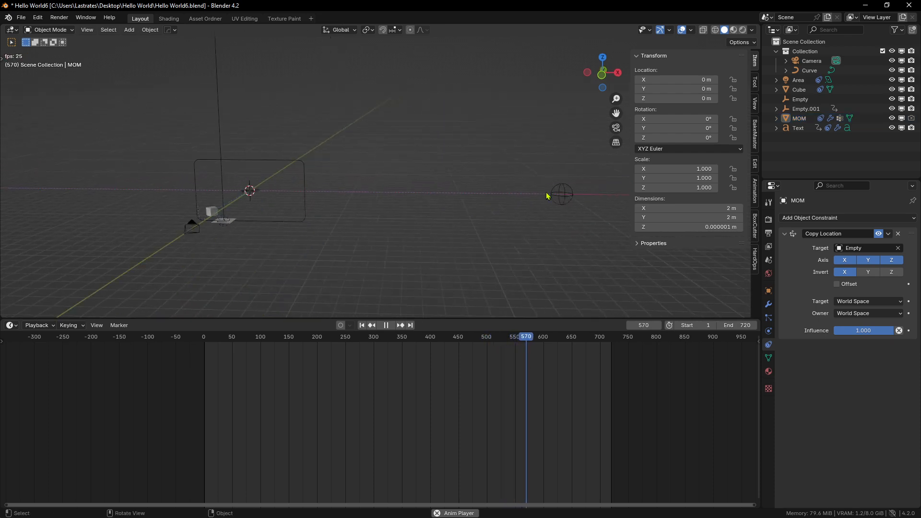
click(551, 198)
scroll(573, 211, up, 3)
key(g)
key(x)
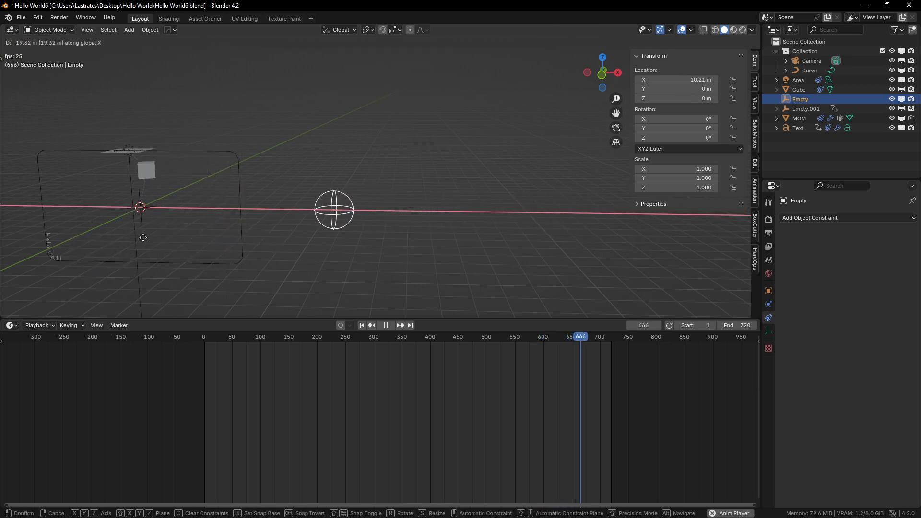
click(93, 245)
Try Influence values of about 0.417 and 0.157 on the cube's Copy Rotation constraint, and restore it to 1.000
click(110, 170)
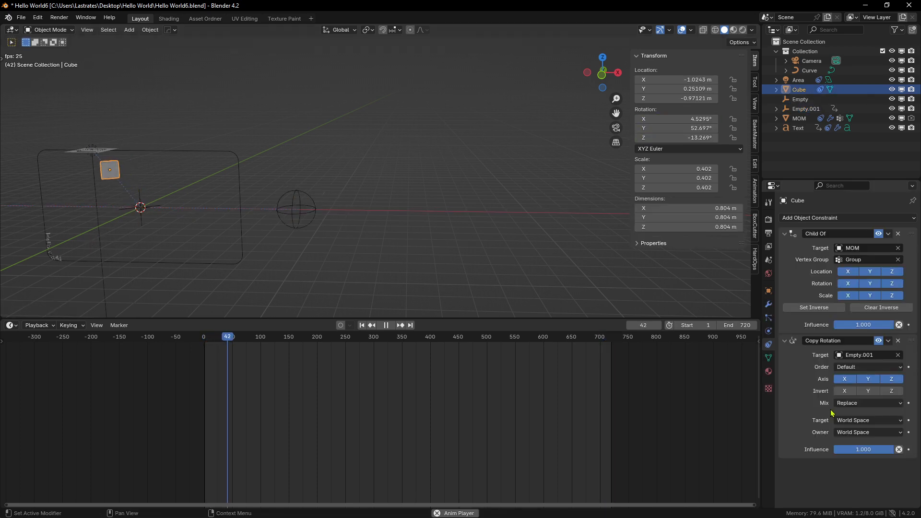
drag(876, 451, 840, 451)
shift+middle_drag(211, 204, 405, 229)
scroll(404, 228, up, 5)
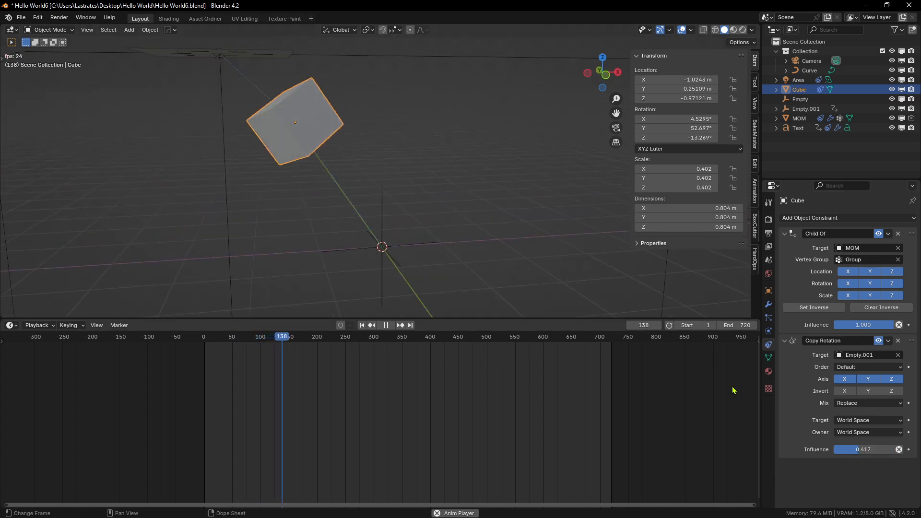
mouse_move(882, 451)
mouse_down()
mouse_move(851, 451)
mouse_move(883, 451)
mouse_up()
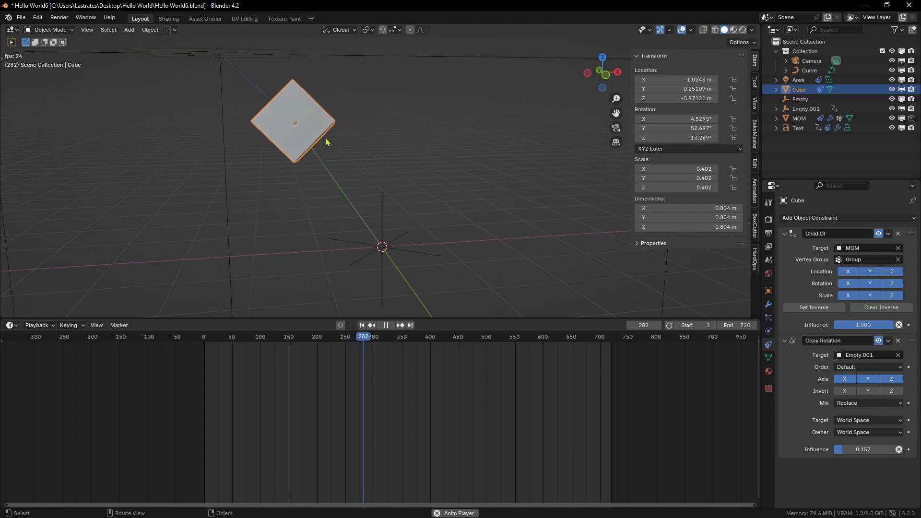
drag(875, 450, 894, 451)
scroll(433, 248, down, 3)
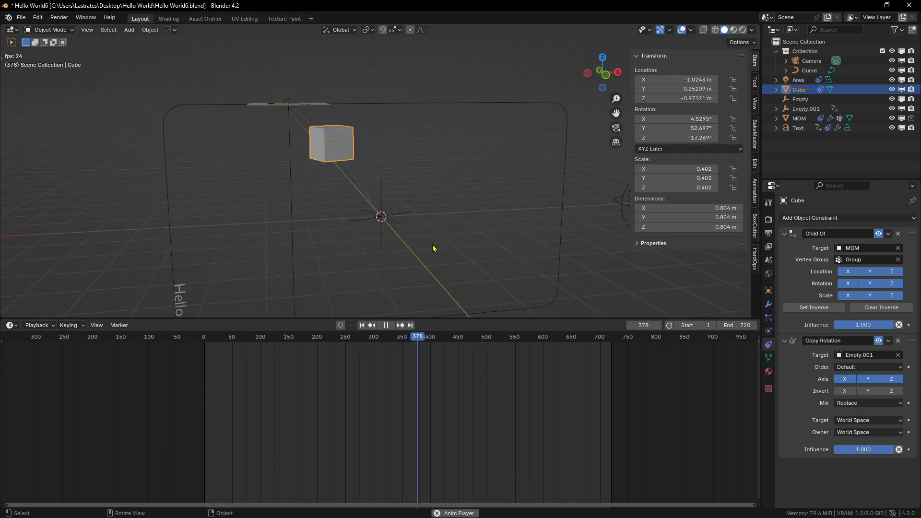
Slow the spin of Empty.001 by moving its frame 50 rotation keyframe to about frame 370
scroll(388, 257, up, 3)
click(391, 253)
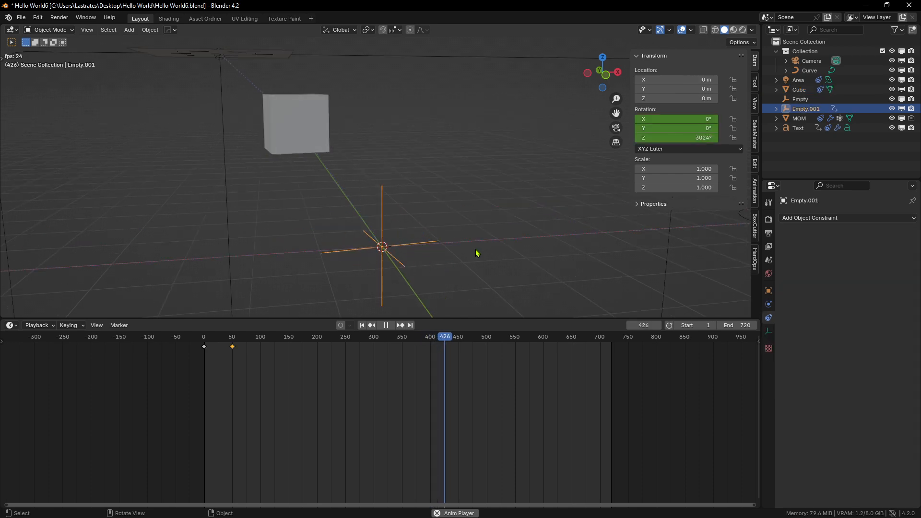
drag(273, 385, 229, 337)
key(g)
click(365, 351)
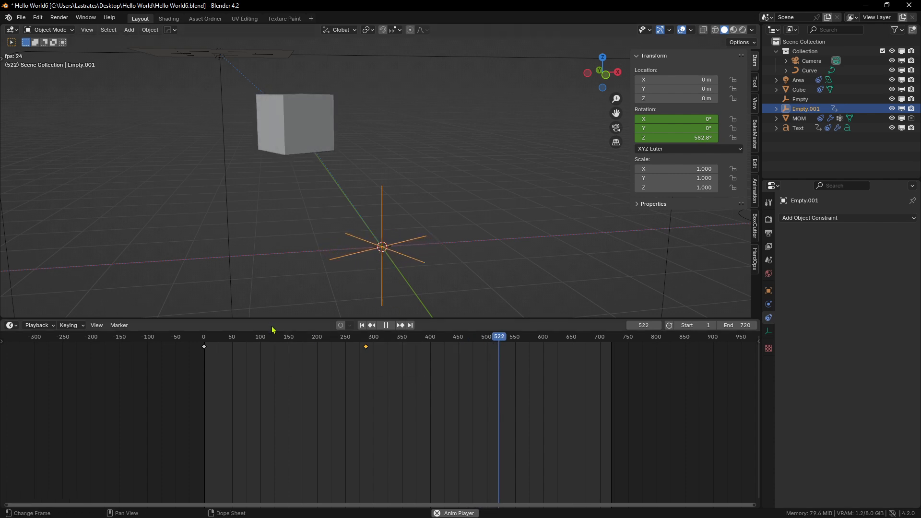
key(g)
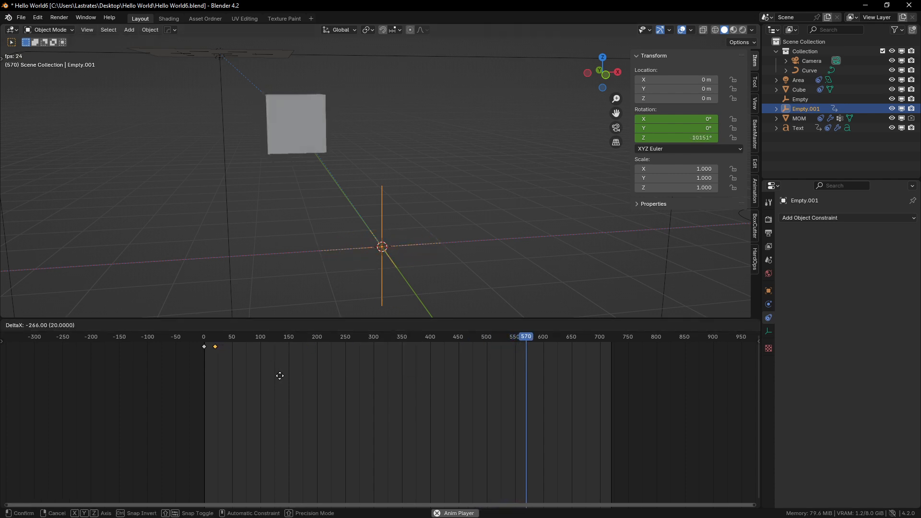
click(478, 393)
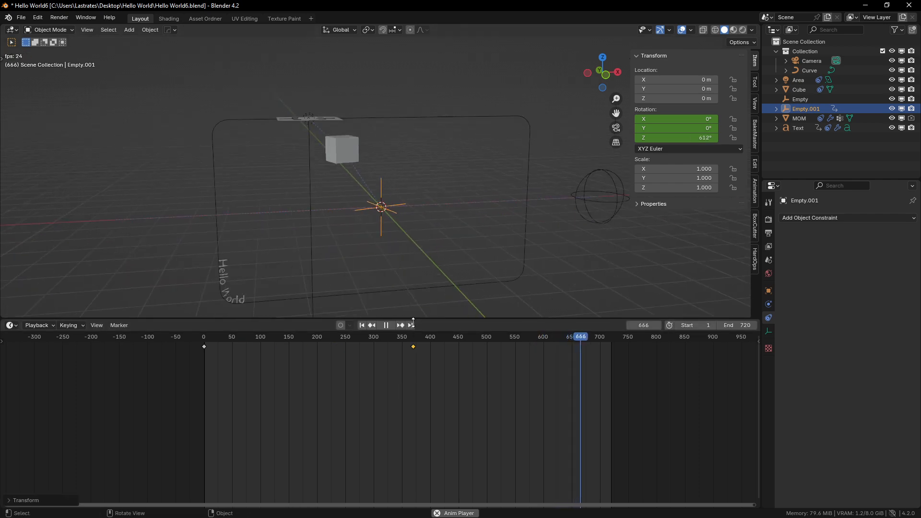
Set the cube's Copy Rotation constraint to invert Z and copy only the Z axis, with X and Y disabled
middle_drag(374, 181, 385, 162)
scroll(384, 159, up, 2)
click(381, 151)
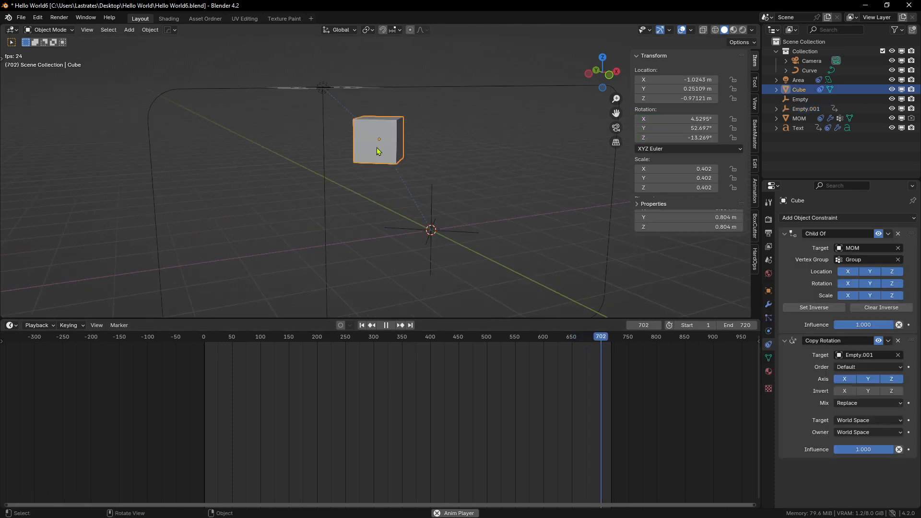
click(845, 392)
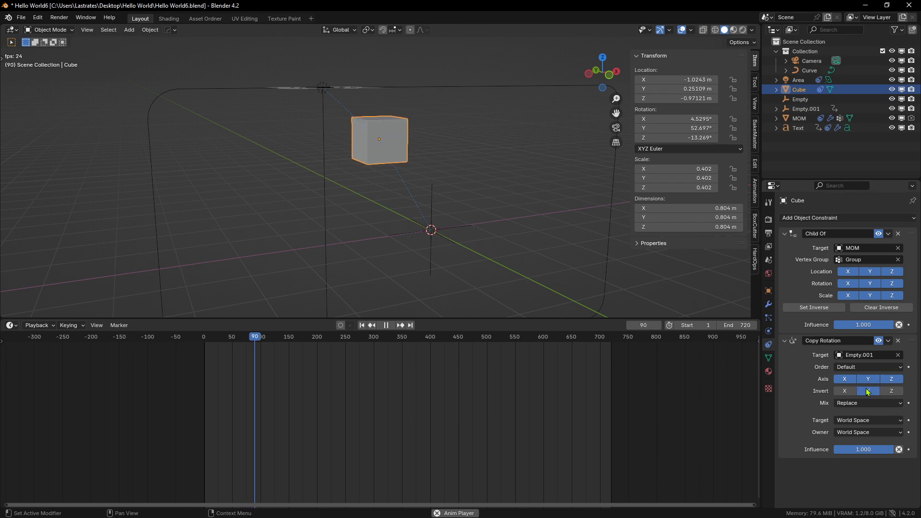
click(893, 392)
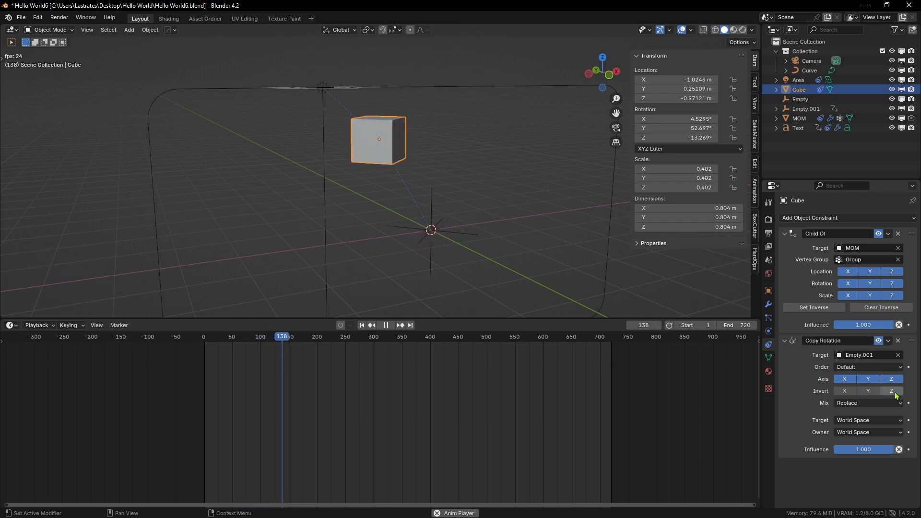
click(865, 379)
click(851, 379)
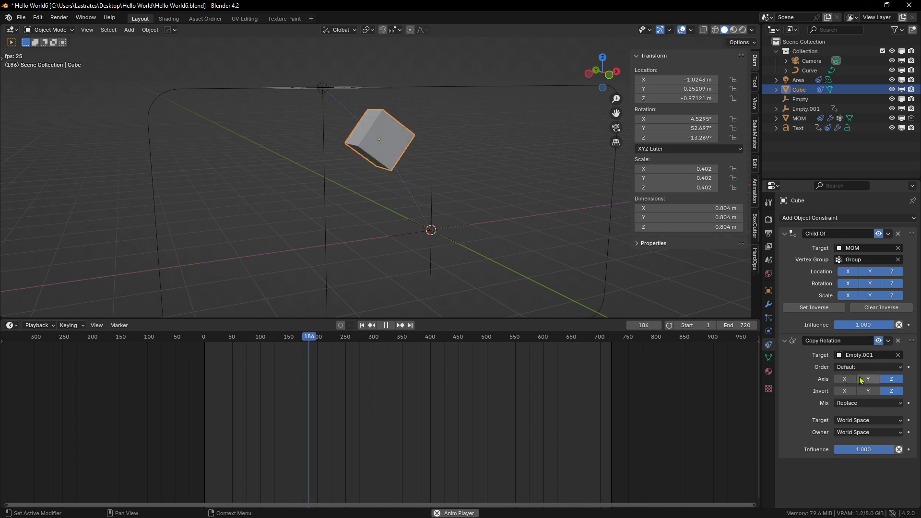
Rotate the cube freely to several different orientations while its Copy Rotation constraint copies only the Z axis
click(892, 391)
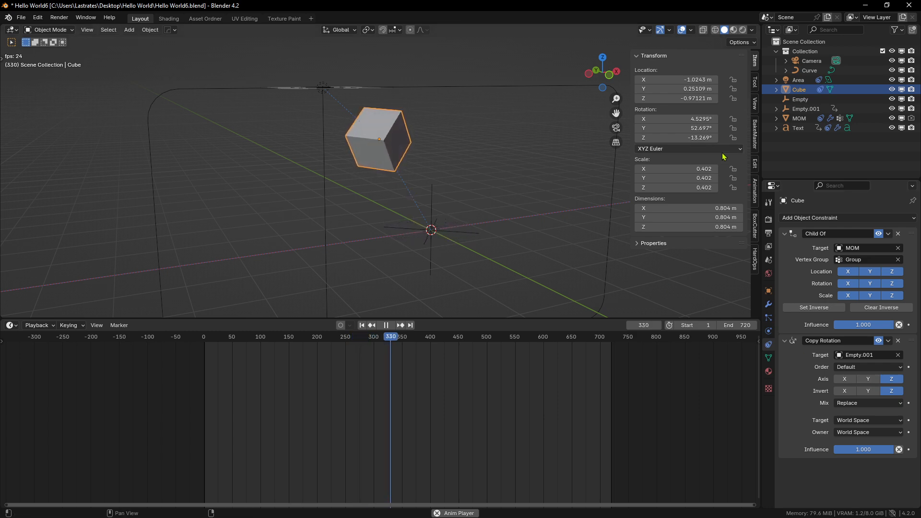
key(r)
click(453, 297)
key(r)
click(270, 36)
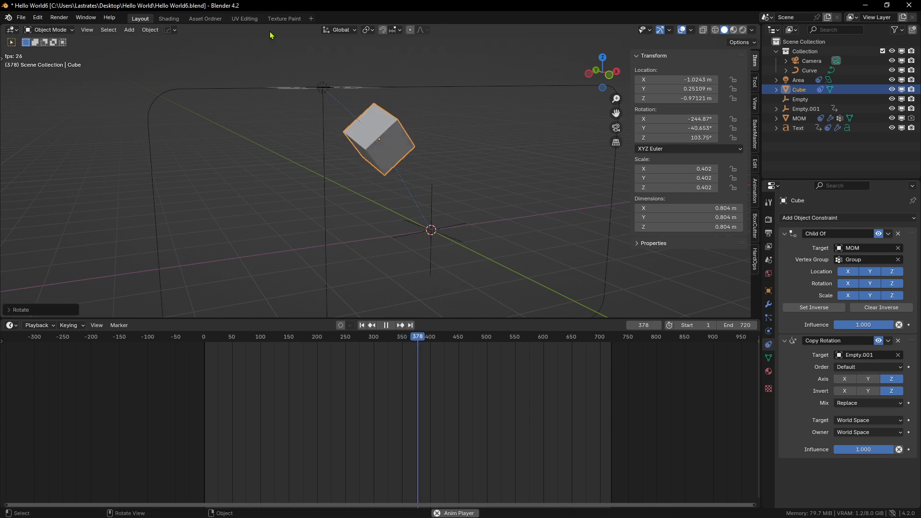
key(r)
click(446, 300)
Try copying X and Y as well in the cube's Copy Rotation constraint, test rotating the cube, and restore copying to Z only
click(869, 379)
click(853, 380)
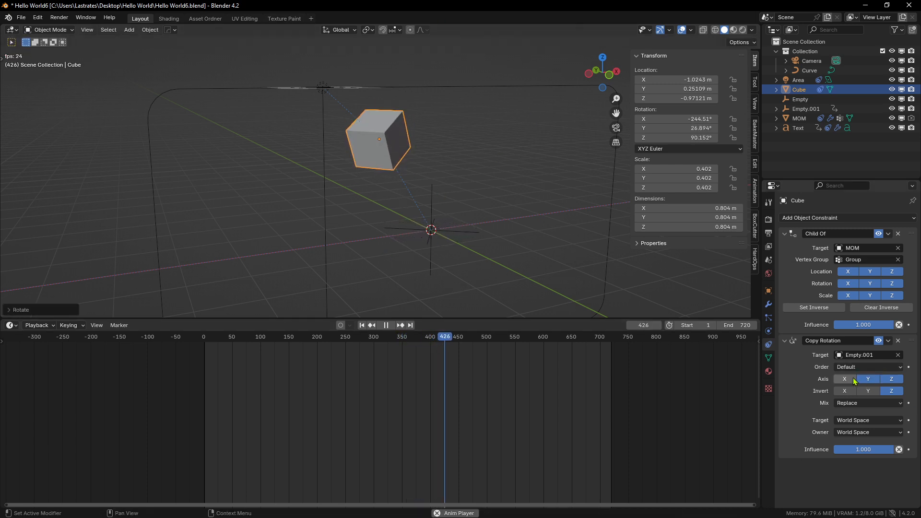
key(r)
right_click(618, 304)
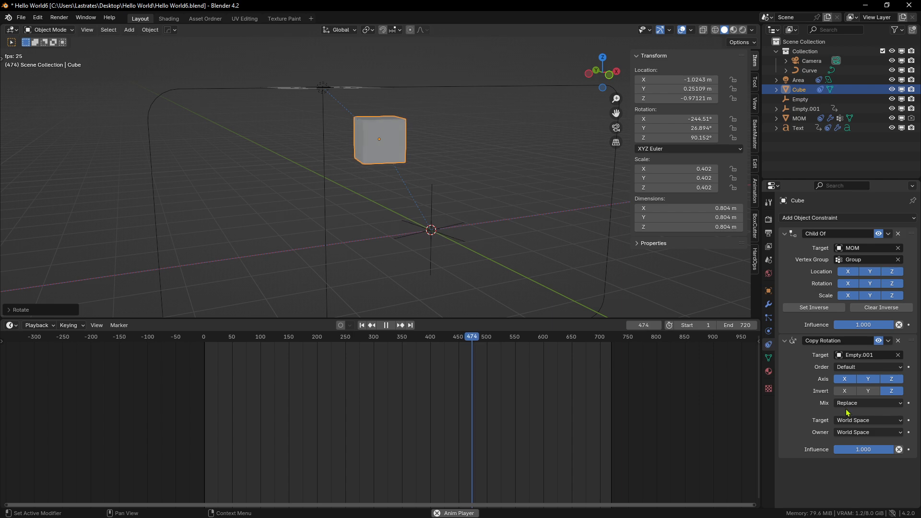
click(845, 379)
click(868, 379)
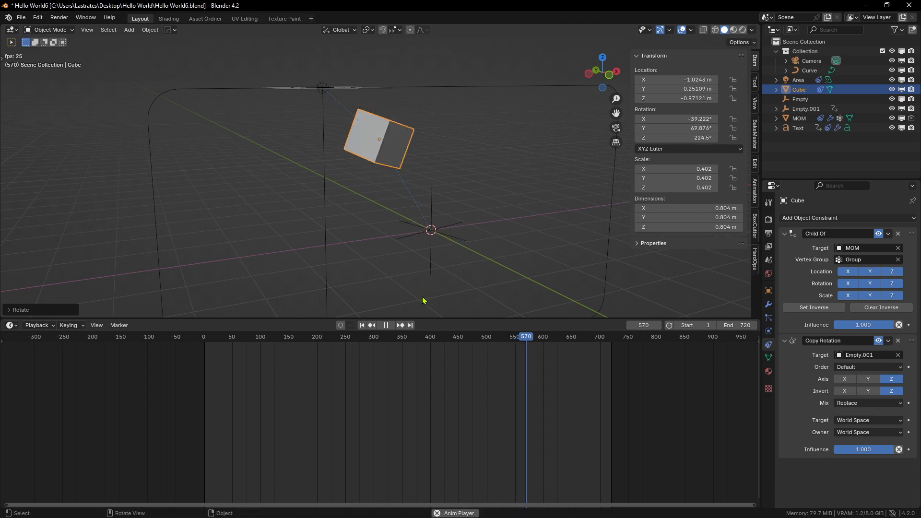
scroll(503, 268, down, 3)
middle_drag(504, 267, 462, 263)
scroll(463, 261, down, 1)
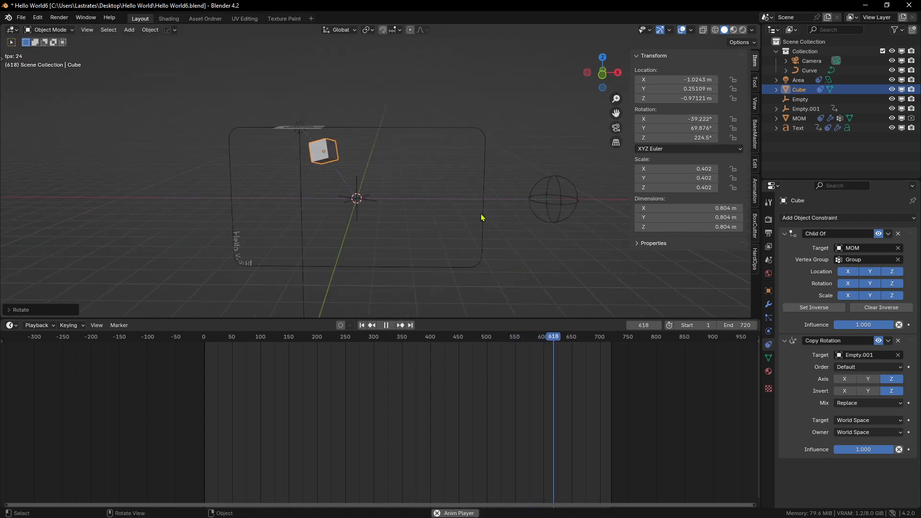